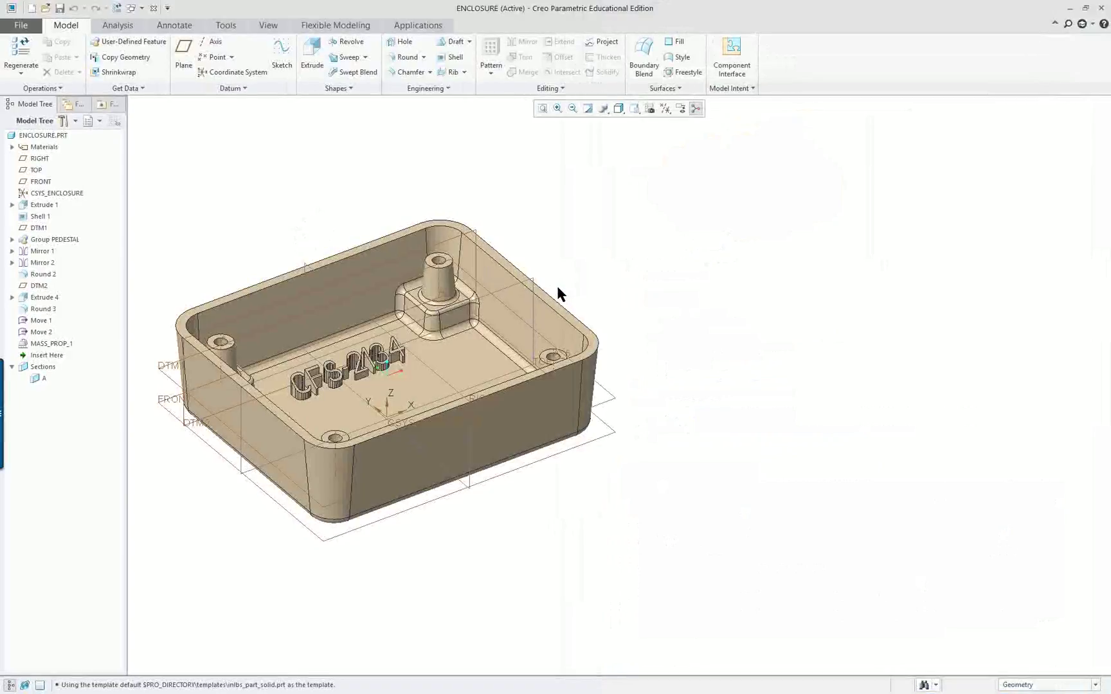
- Bring up ref-only_1-18.pdf in Acrobat and scroll to Lesson 18, Drafts, Suppress, and Text Extrusions
key("alt+Tab")
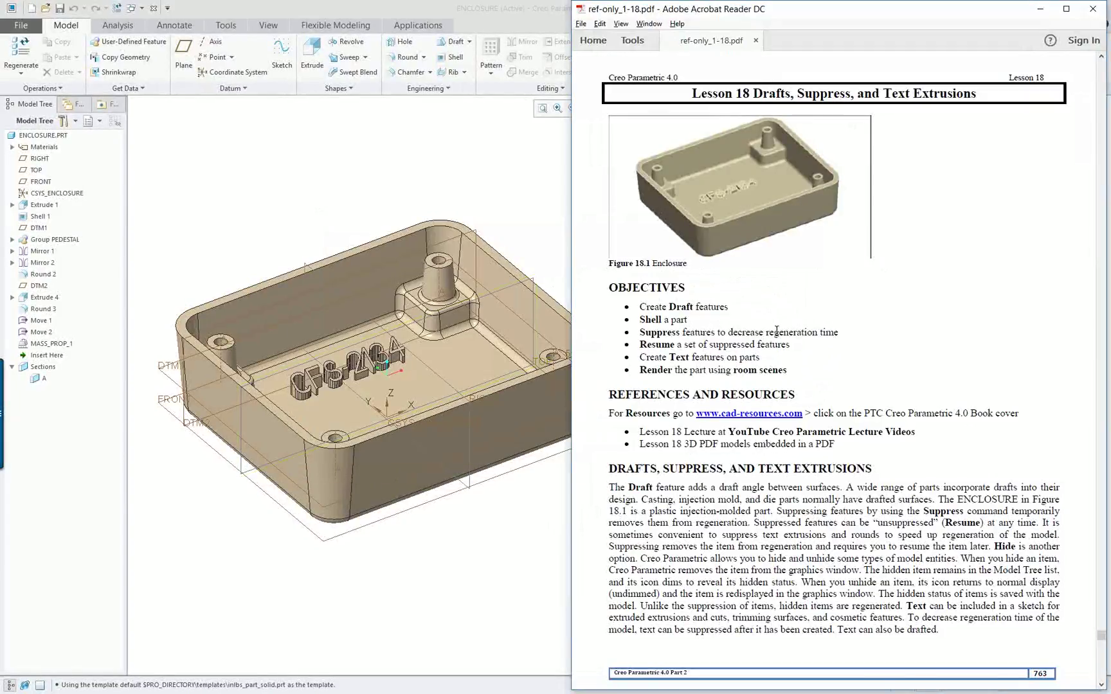
scroll(776, 330, "down", 1)
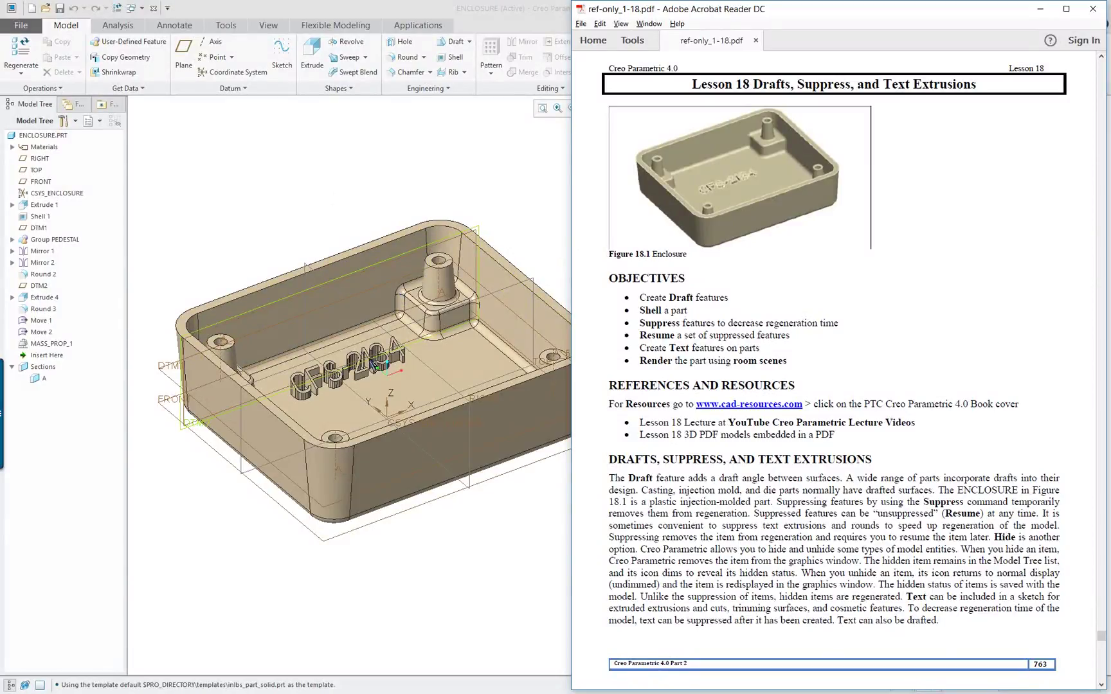
- Close the ENCLOSURE model and create a new solid part, PRT0012, with default settings
left_click(345, 214)
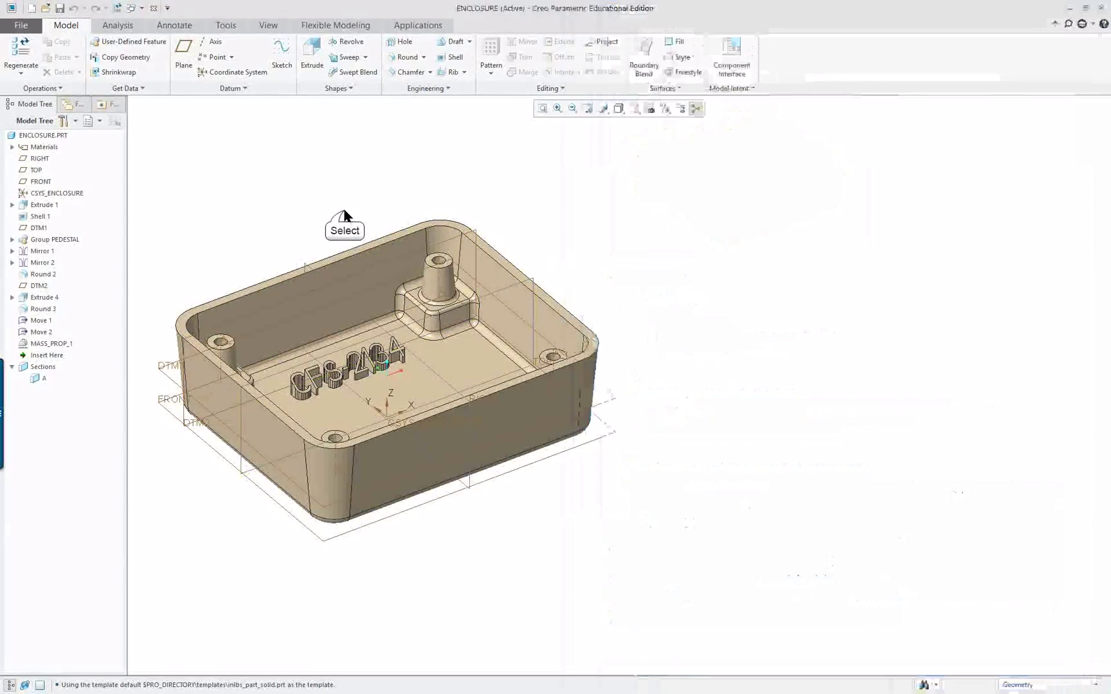
left_click(153, 9)
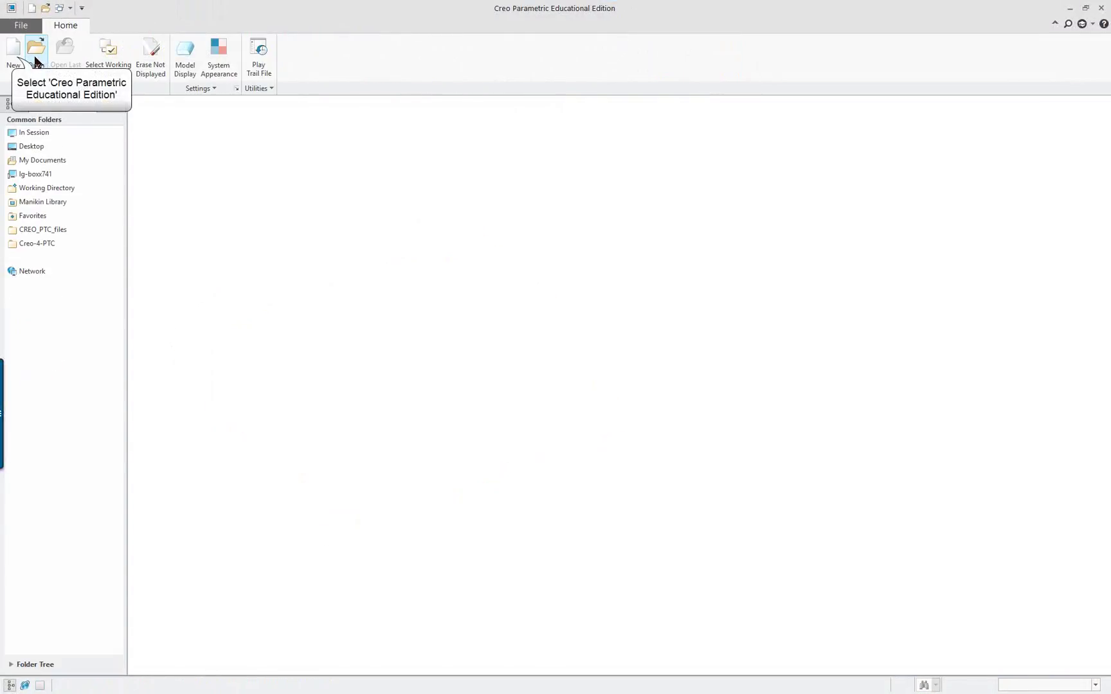
left_click(13, 52)
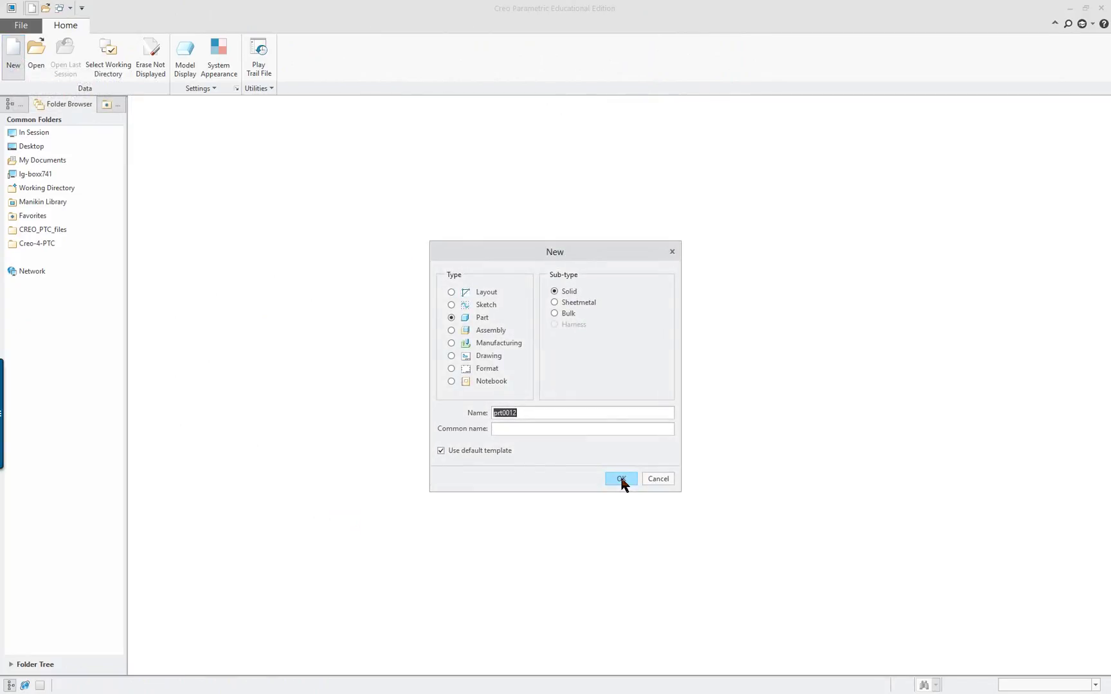
left_click(620, 479)
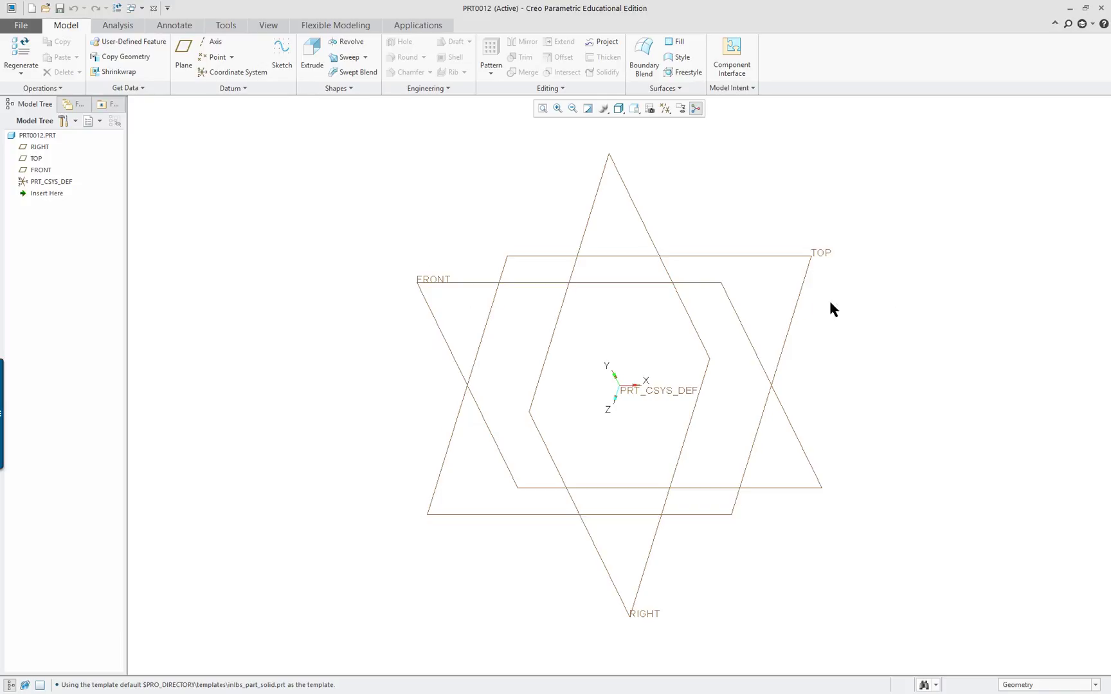
- Start an extrusion sketched on the FRONT datum plane and switch to drawing rectangles
left_click(467, 286)
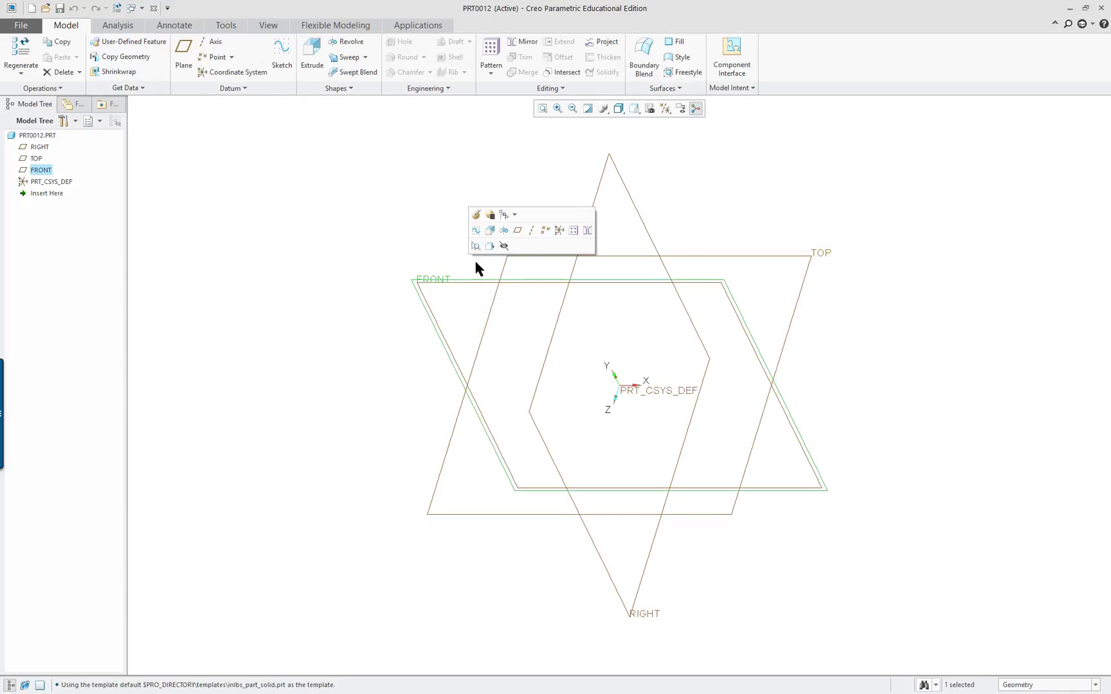
left_click(490, 230)
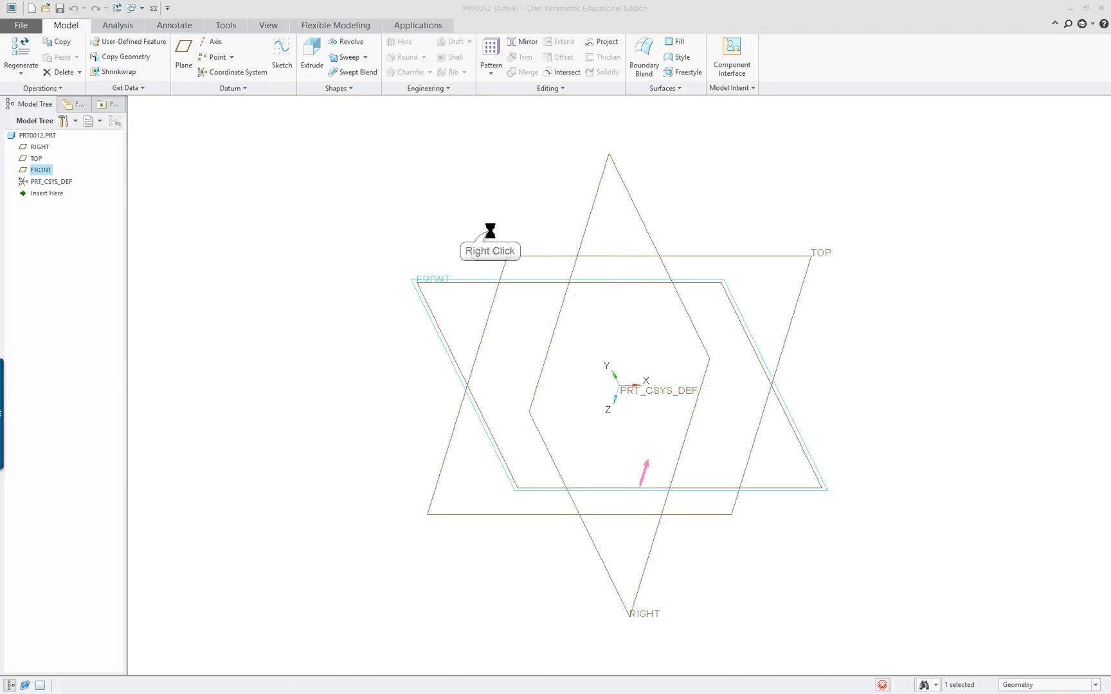
right_click(491, 231)
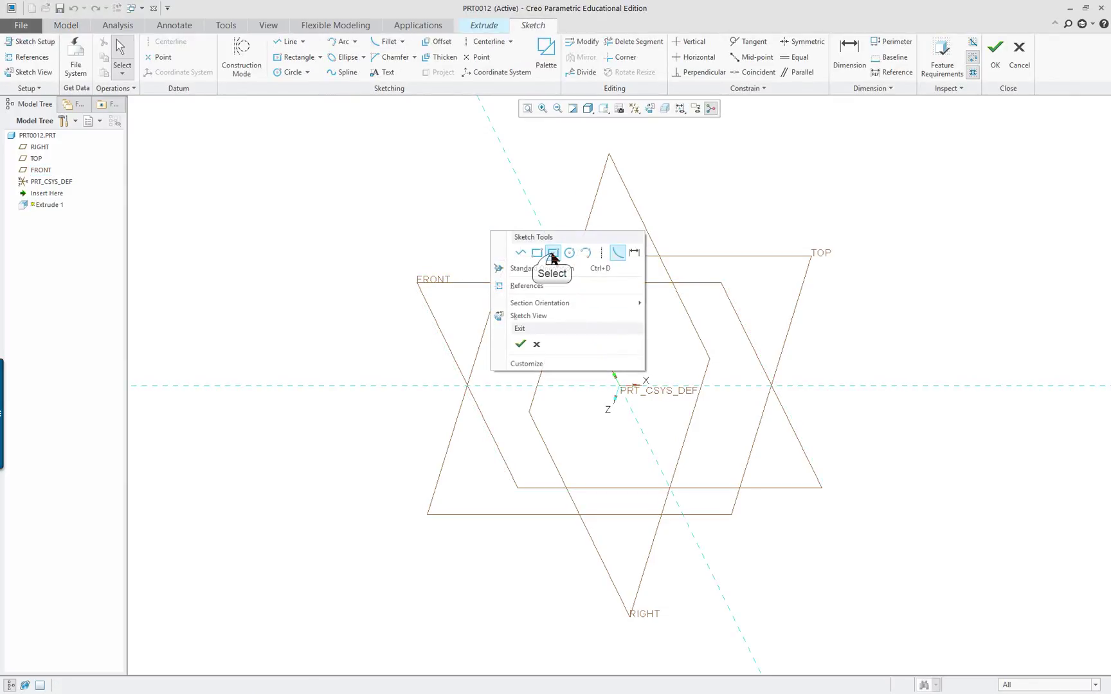
left_click(552, 253)
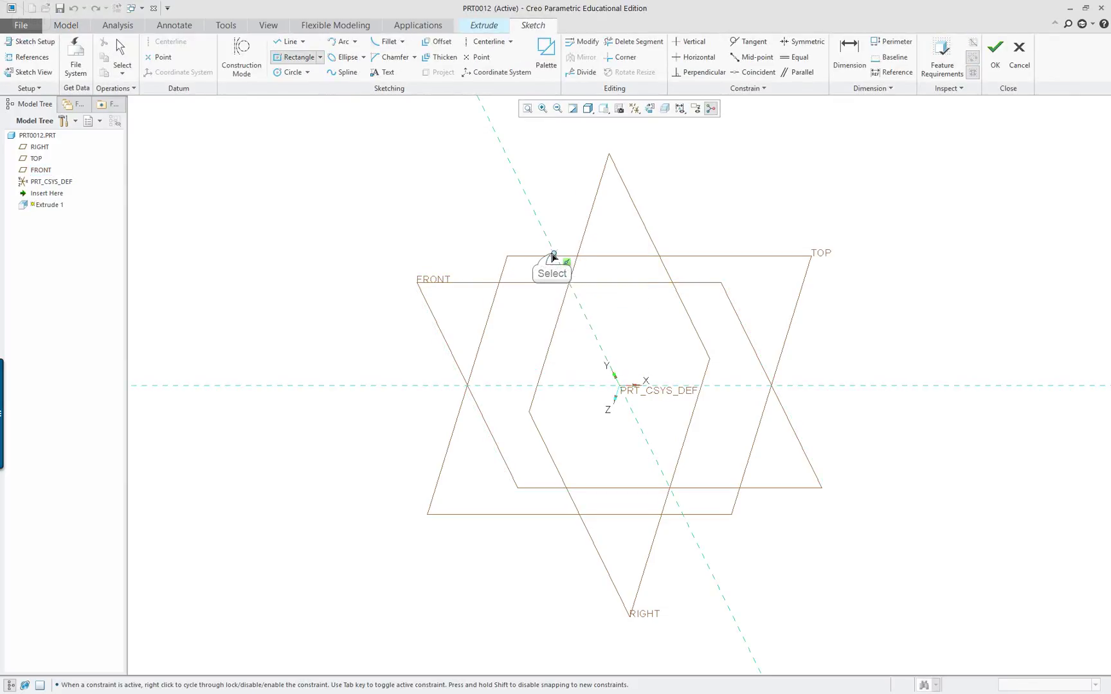
left_click(617, 386)
right_click(621, 389)
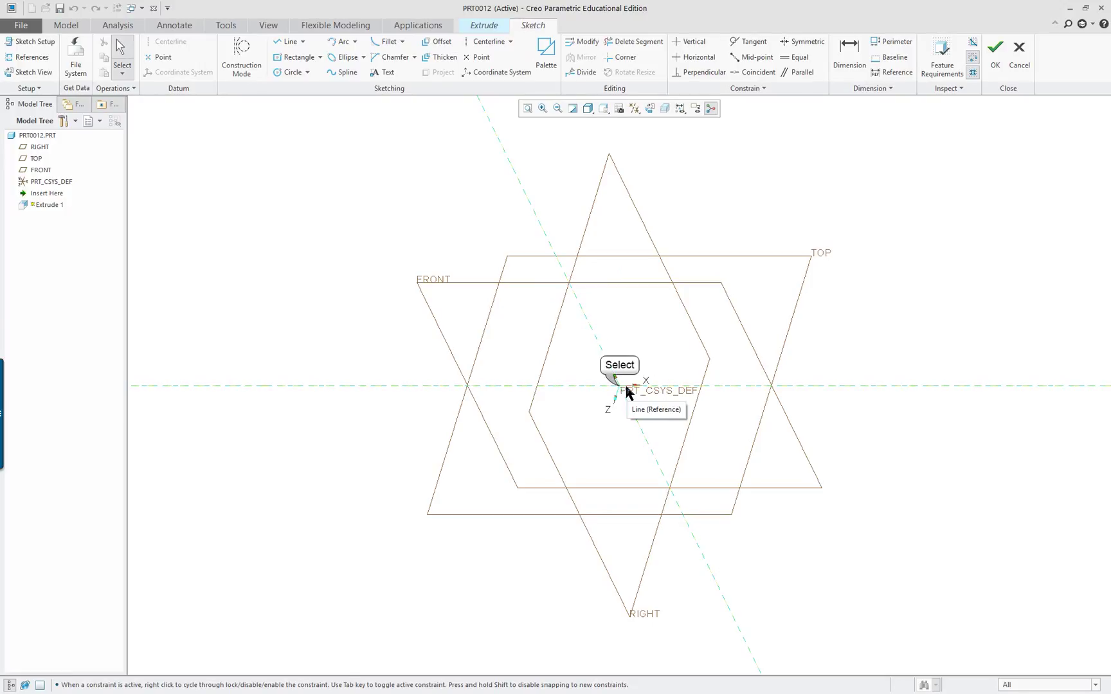
- Draw a center rectangle on the origin measuring 672.557 by 332.734
right_click(686, 324)
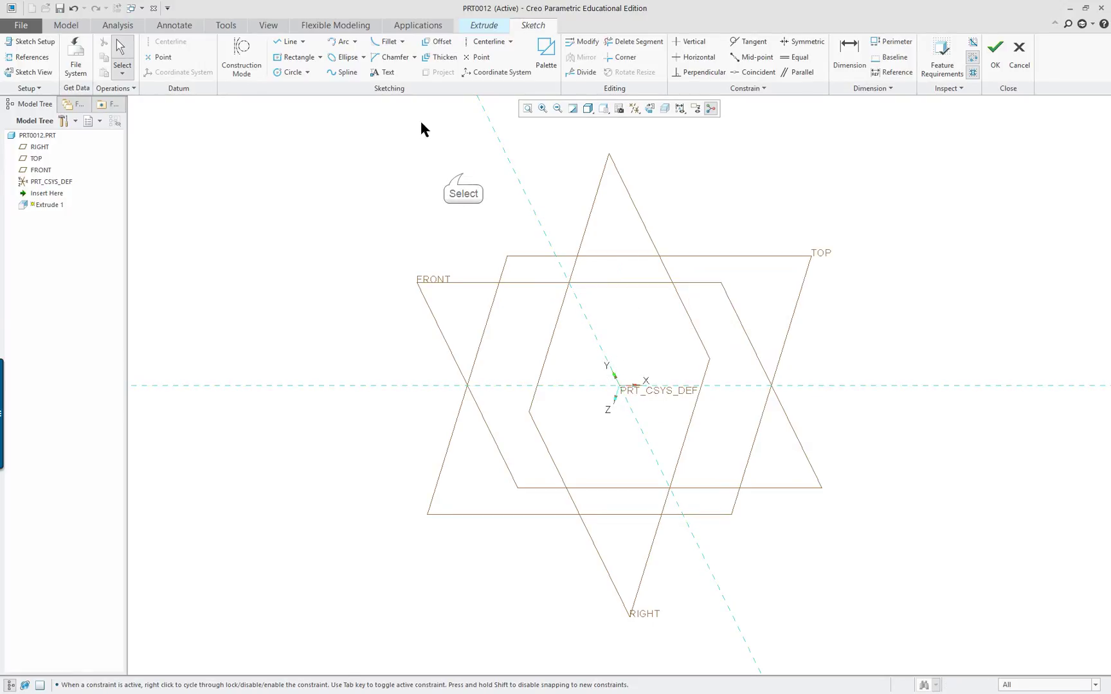
left_click(319, 57)
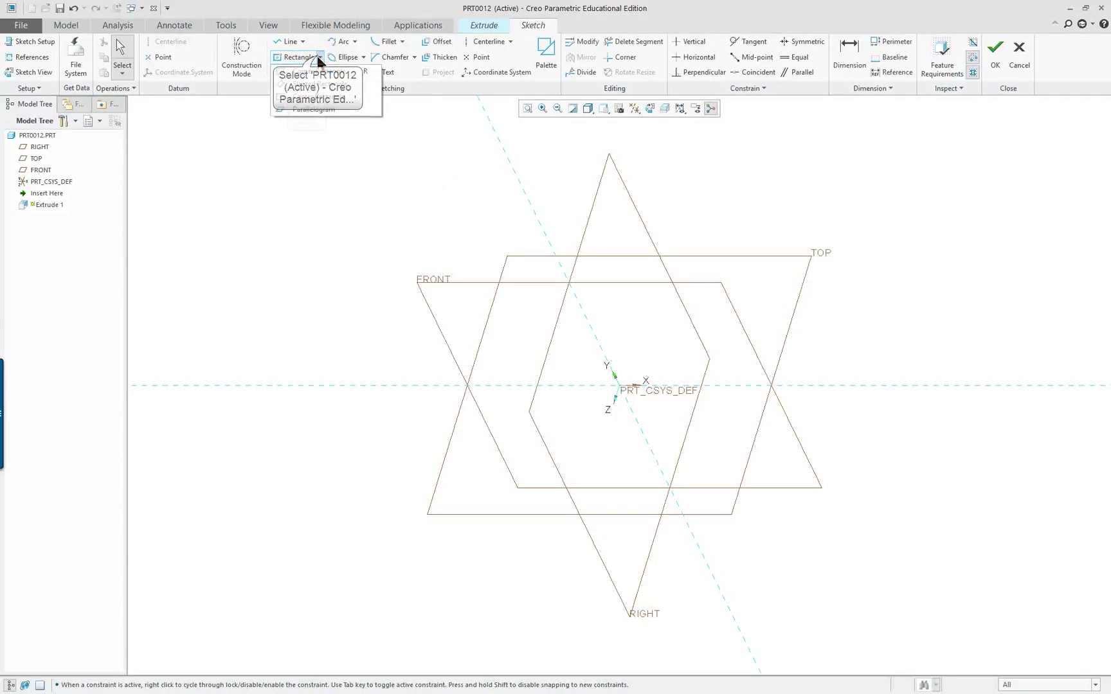
left_click(307, 97)
left_click(617, 385)
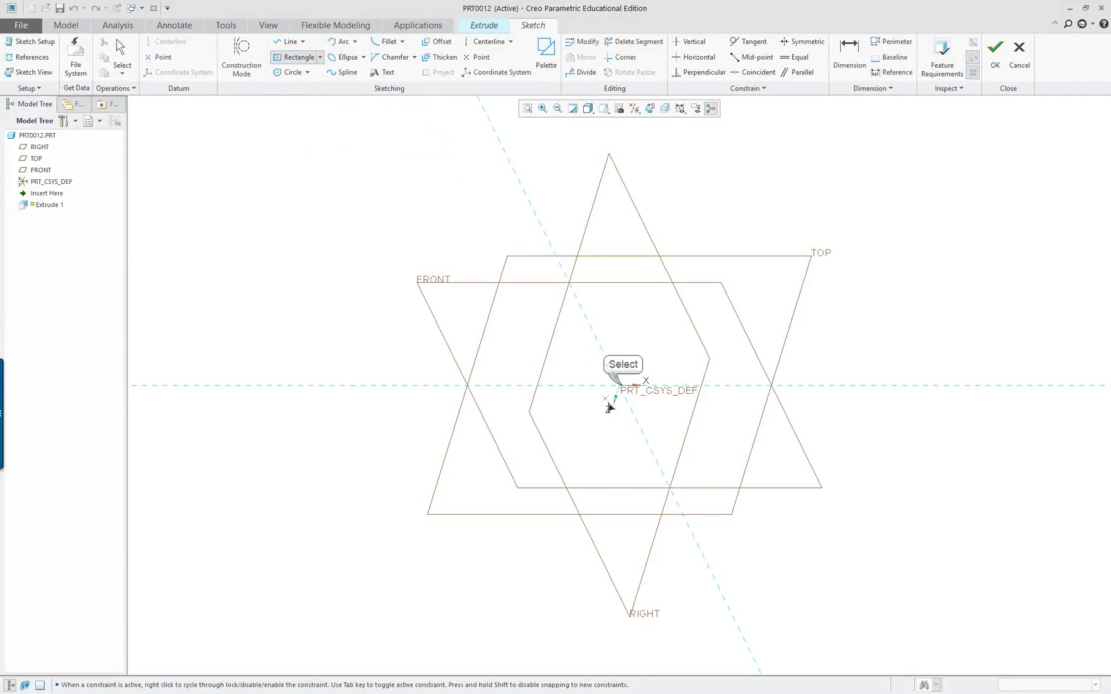
left_click(786, 317)
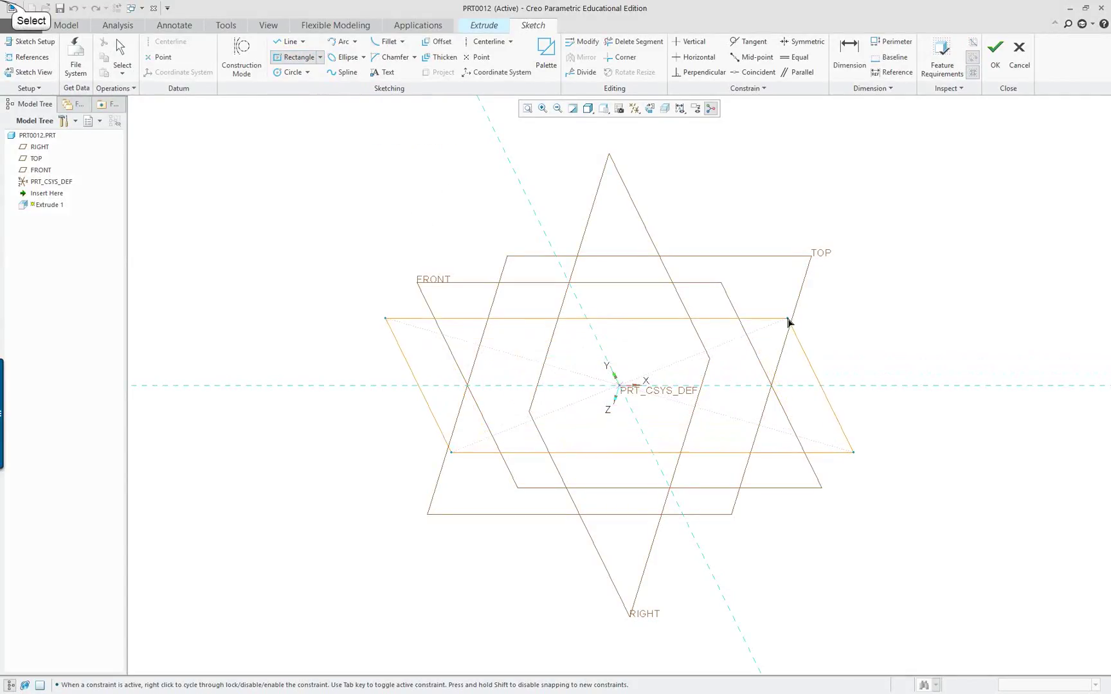
right_click(768, 299)
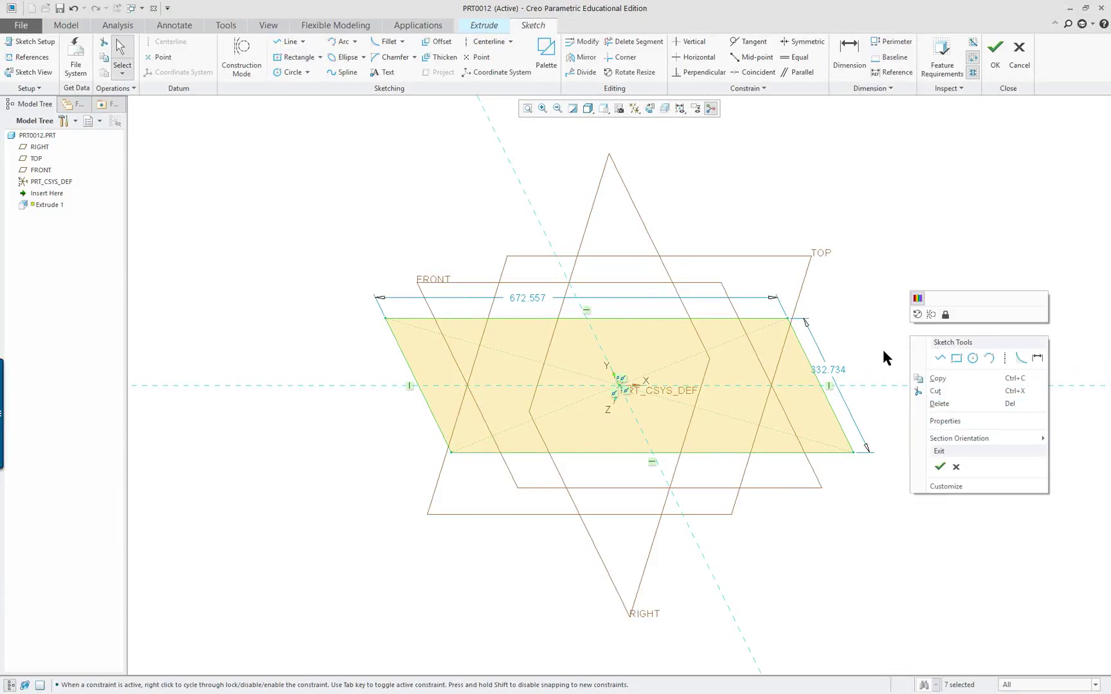
left_click(1021, 357)
- Fillet the four rectangle corners, giving radii 41.474, 52.268, 31.466 and 45.839
left_click(801, 341)
left_click(772, 321)
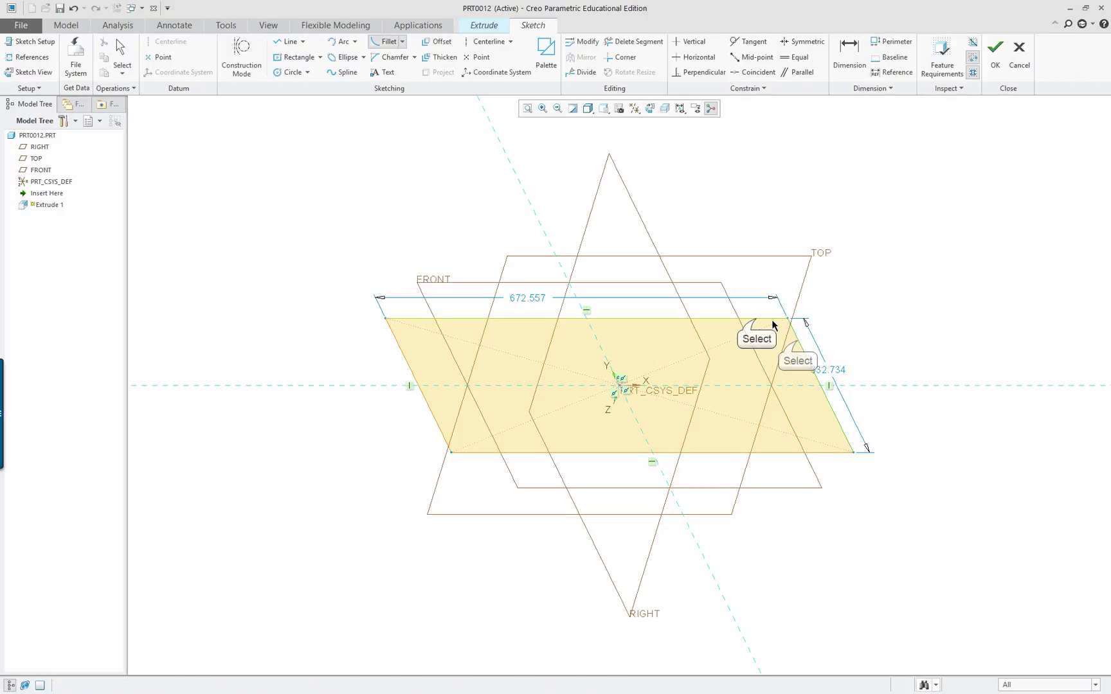
left_click(408, 352)
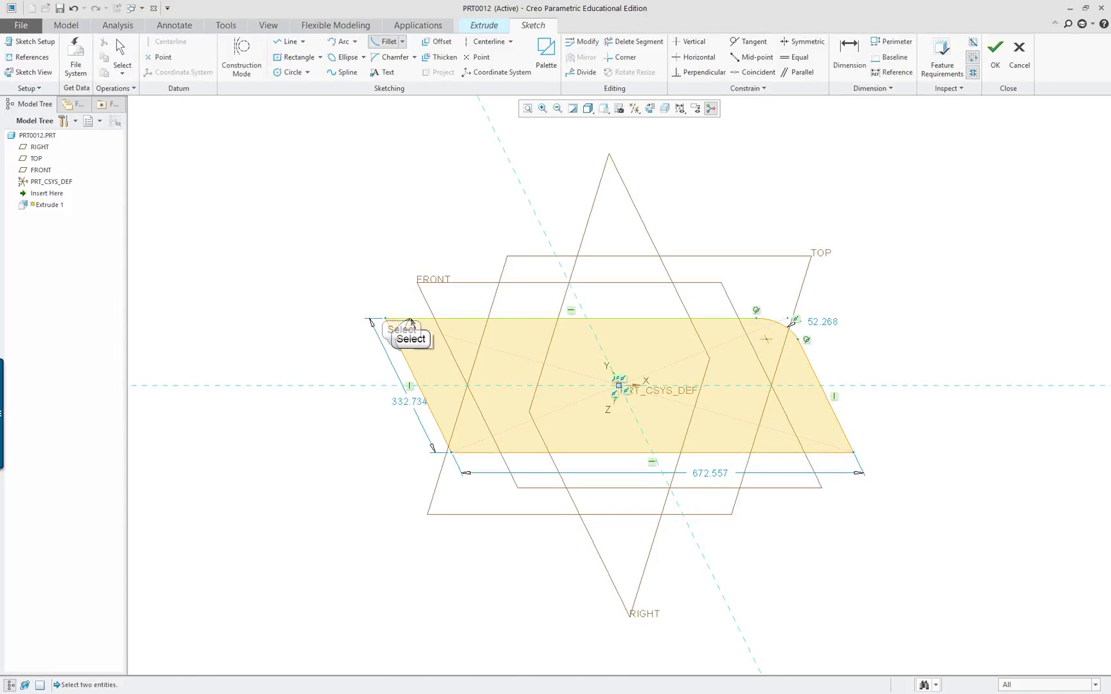
left_click(403, 349)
left_click(443, 433)
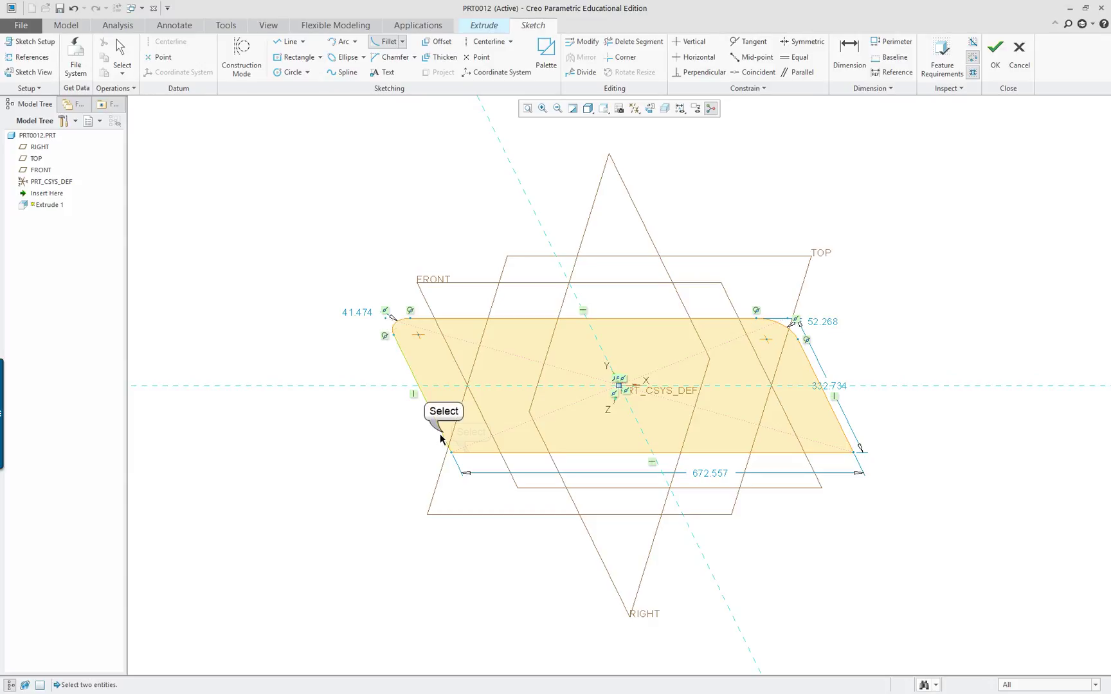
left_click(468, 452)
left_click(824, 452)
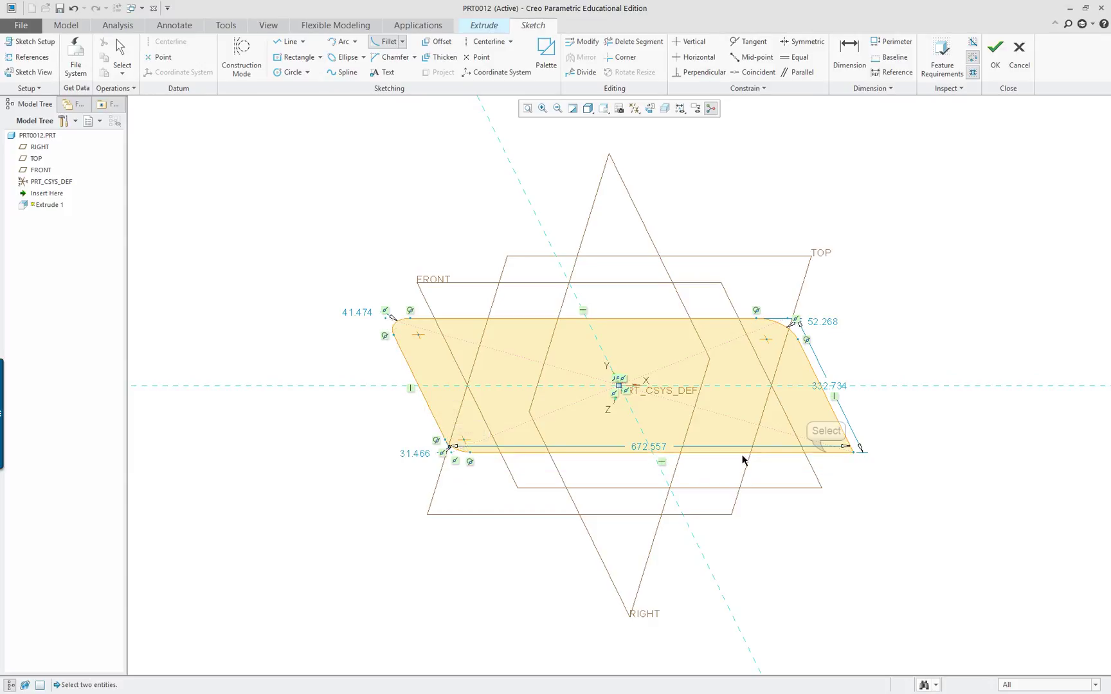
left_click(839, 430)
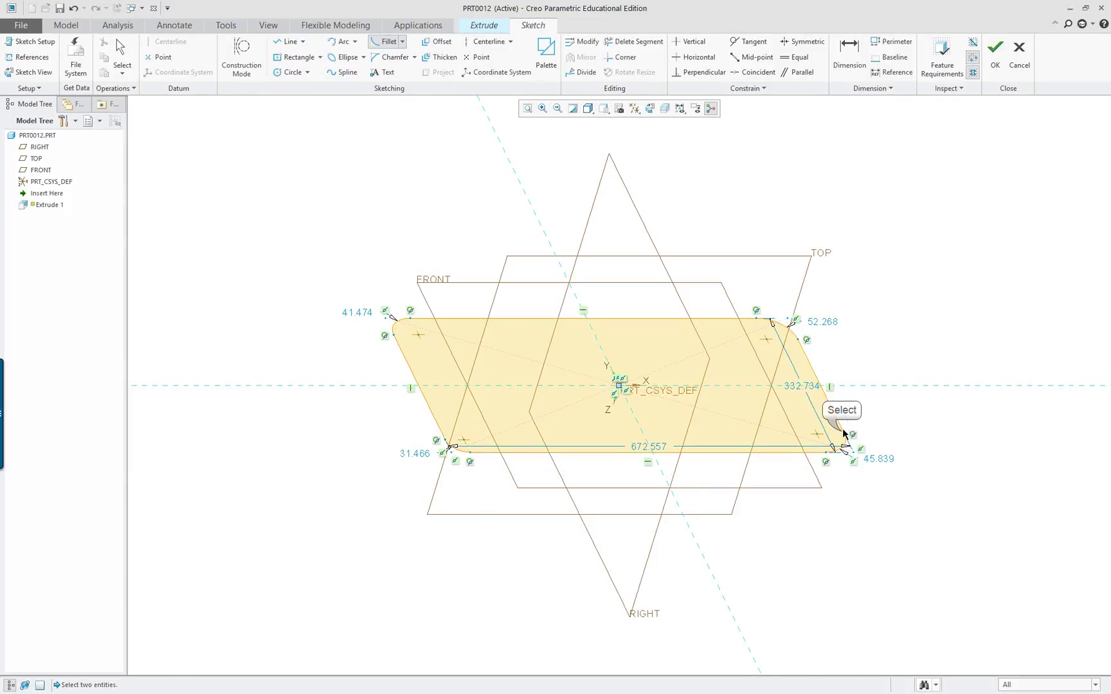
scroll(911, 441, "up", 1)
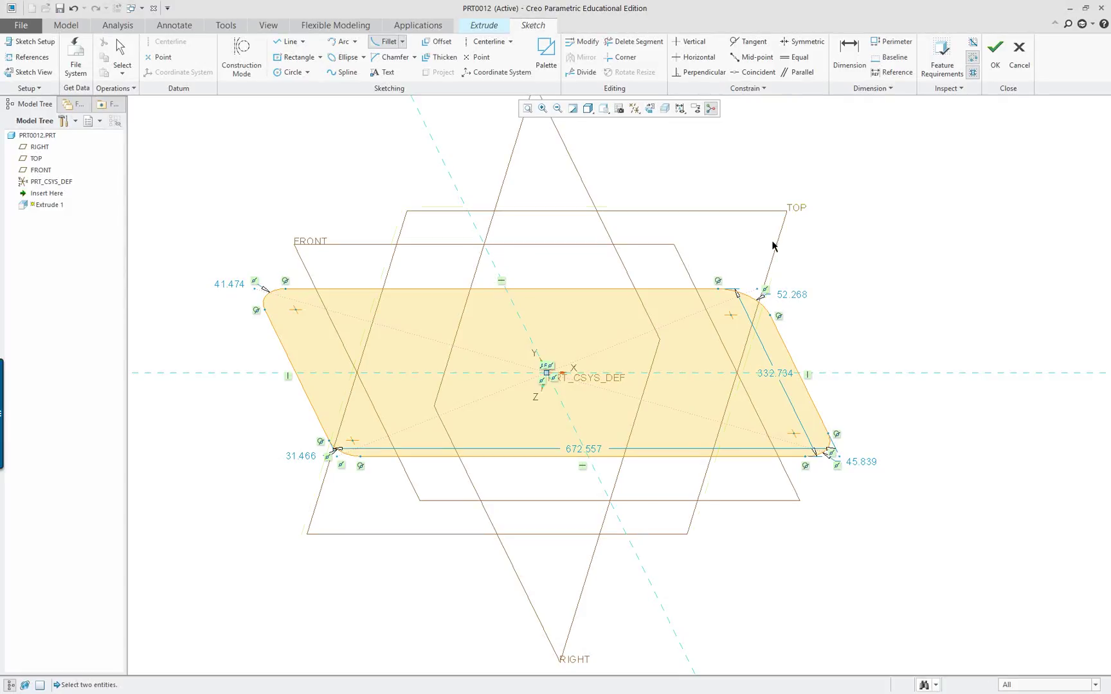
- Constrain the top-right, top-left, bottom-left and bottom-right fillets equal, sharing radius 42.762
left_click(783, 59)
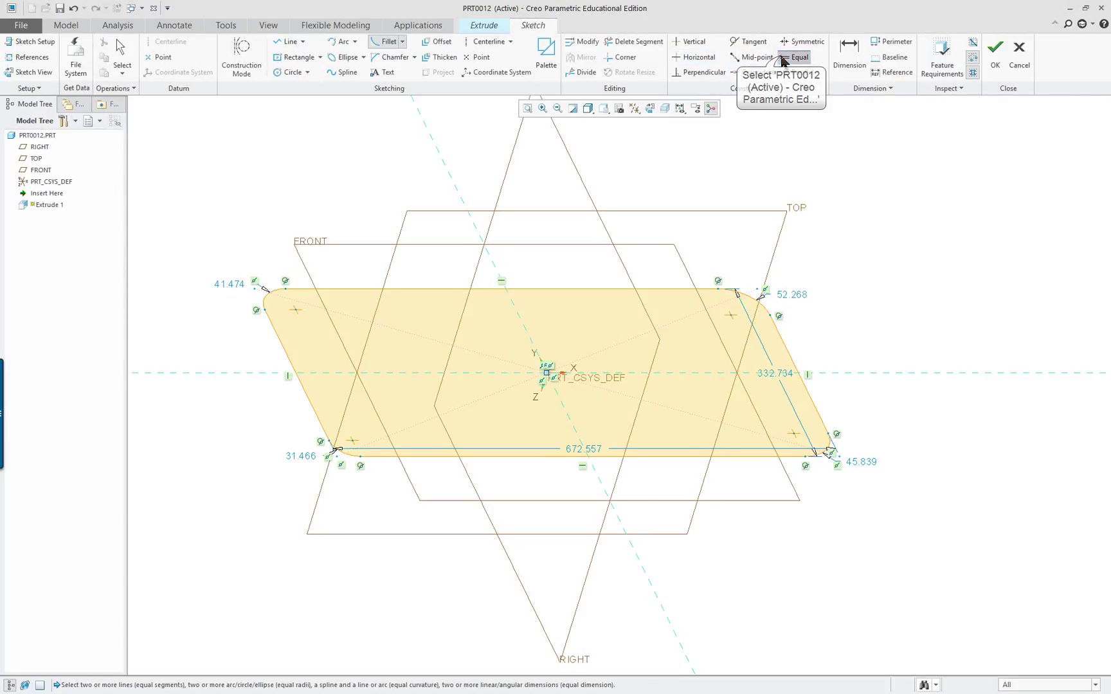
left_click(766, 315)
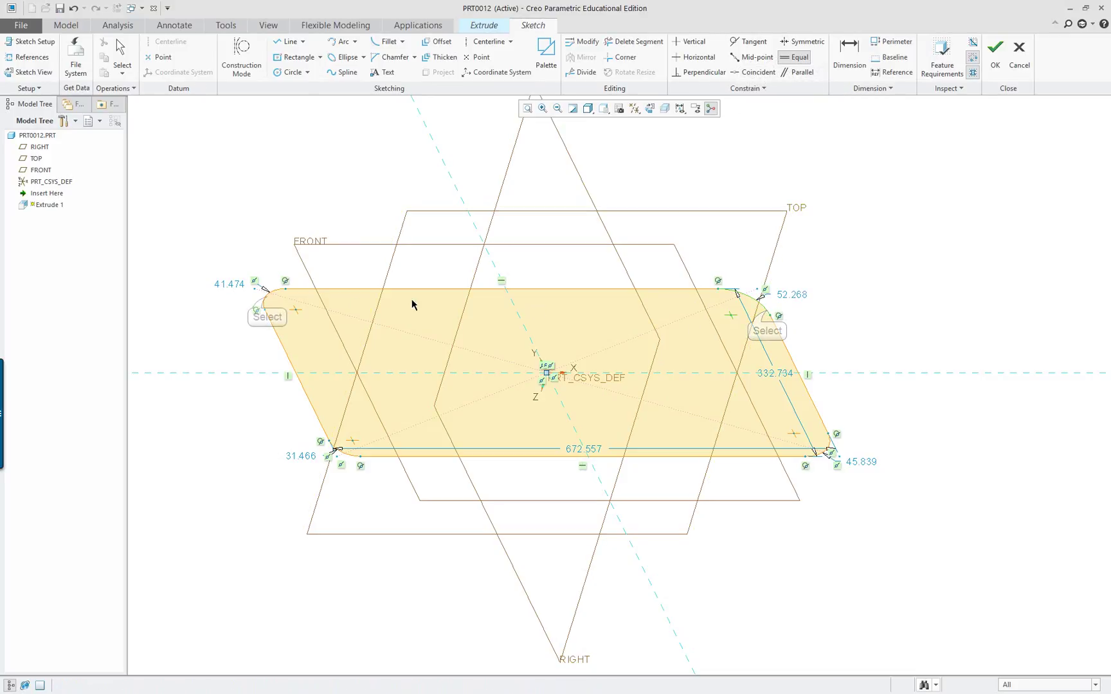
left_click(267, 299)
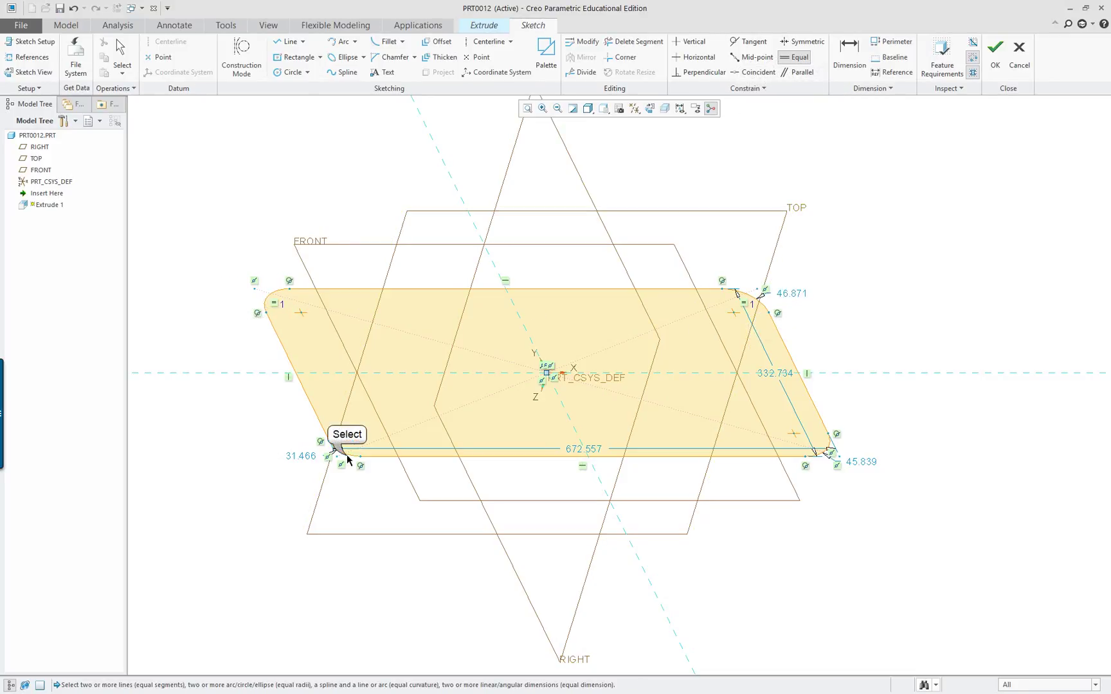
left_click(336, 450)
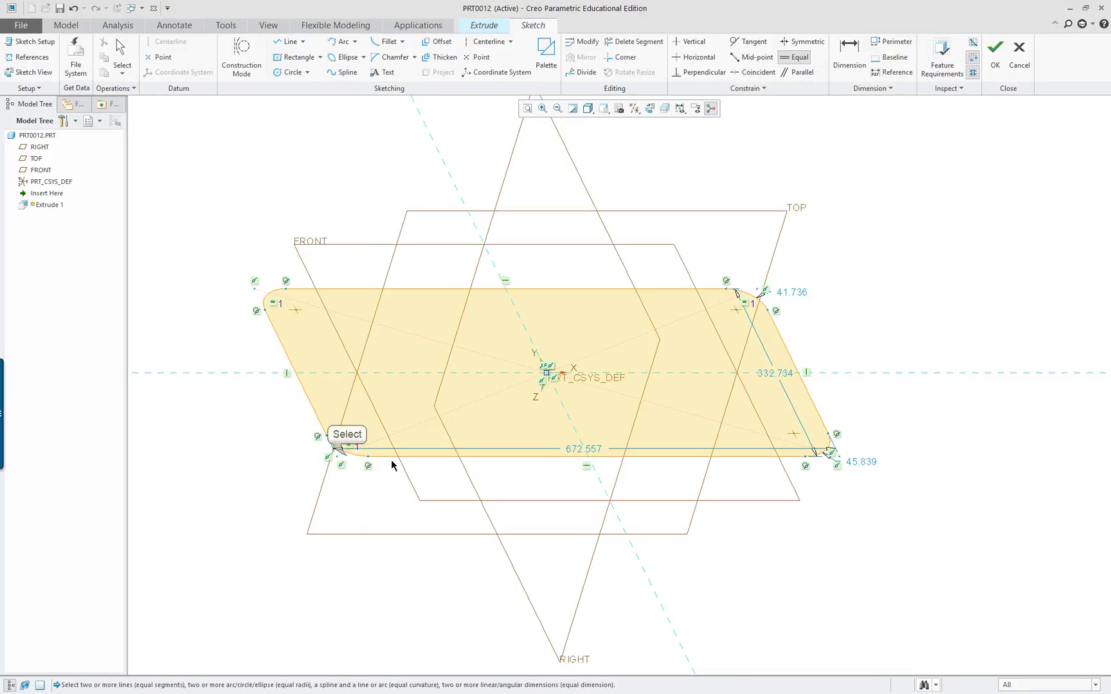
left_click(827, 451)
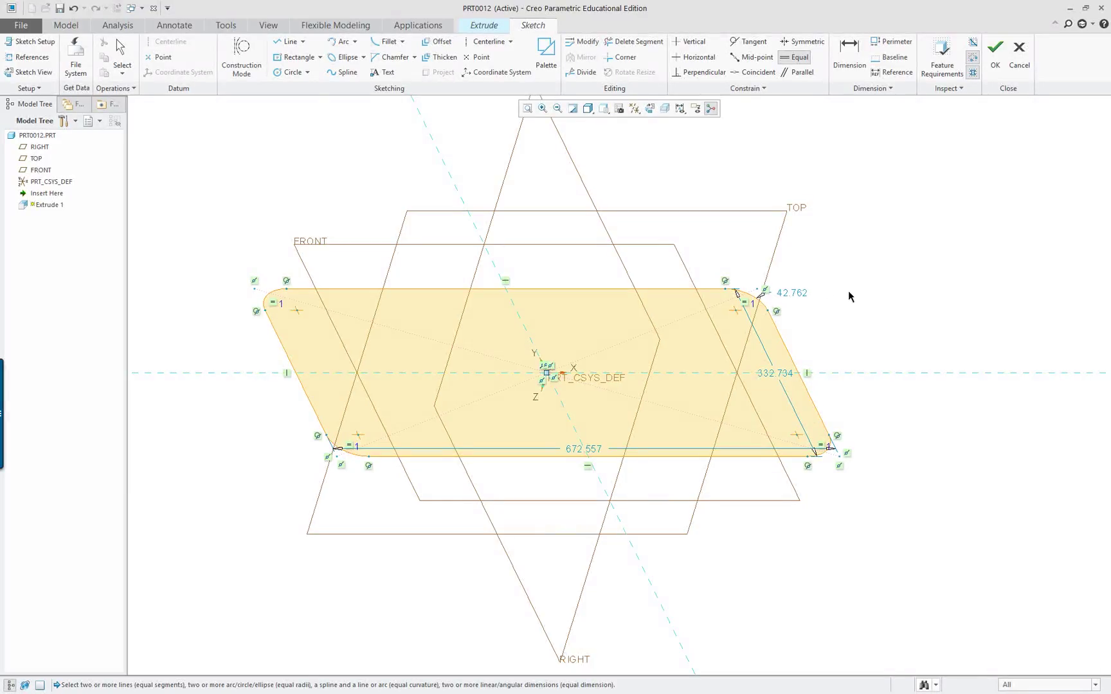
scroll(849, 296, "down", 2)
scroll(848, 298, "up", 3)
scroll(847, 304, "down", 3)
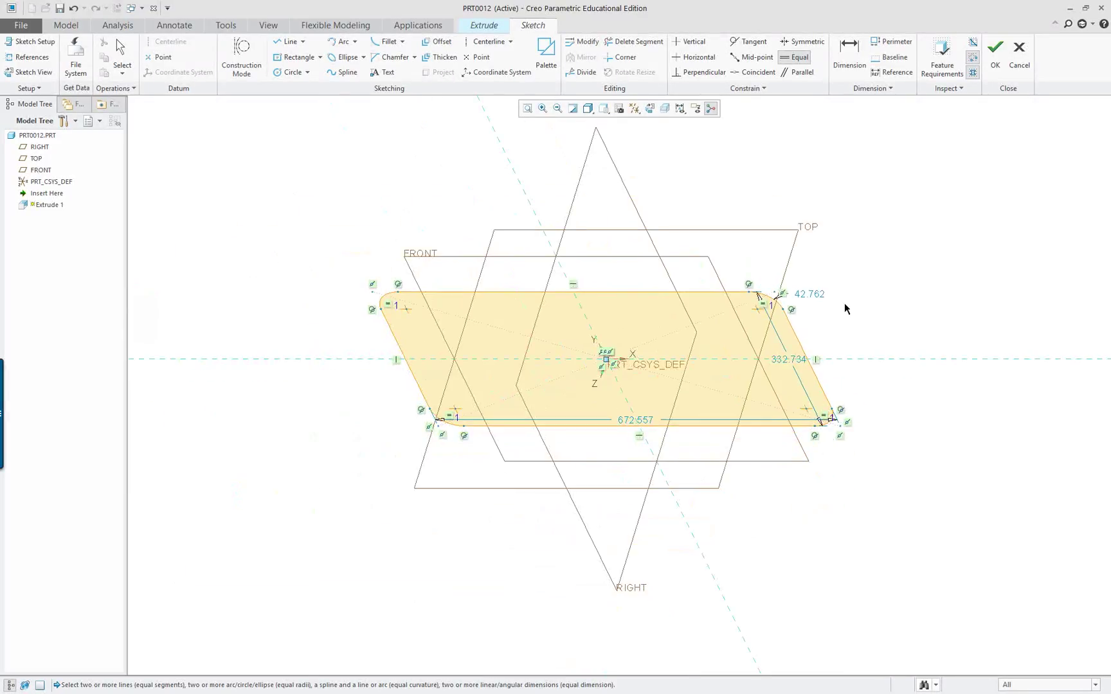
- Review Figure 18.3's sketch dimensions on page 768 of the PDF, then return to Creo
key("alt+Tab")
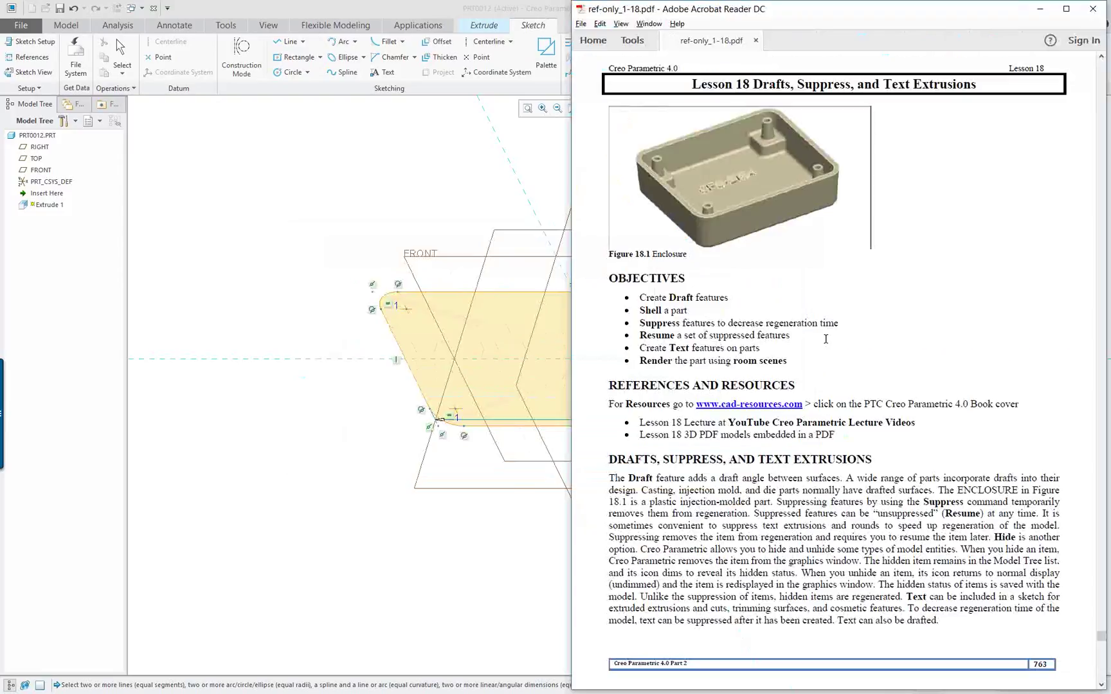
scroll(829, 345, "down", 10)
scroll(832, 346, "down", 5)
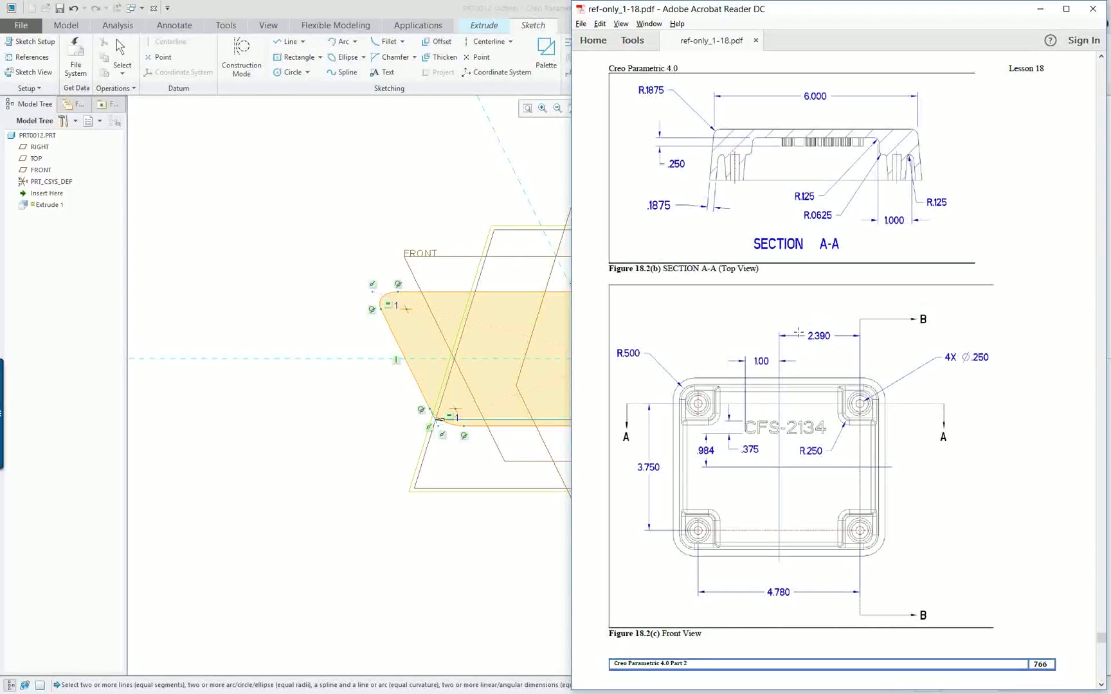
scroll(799, 334, "down", 5)
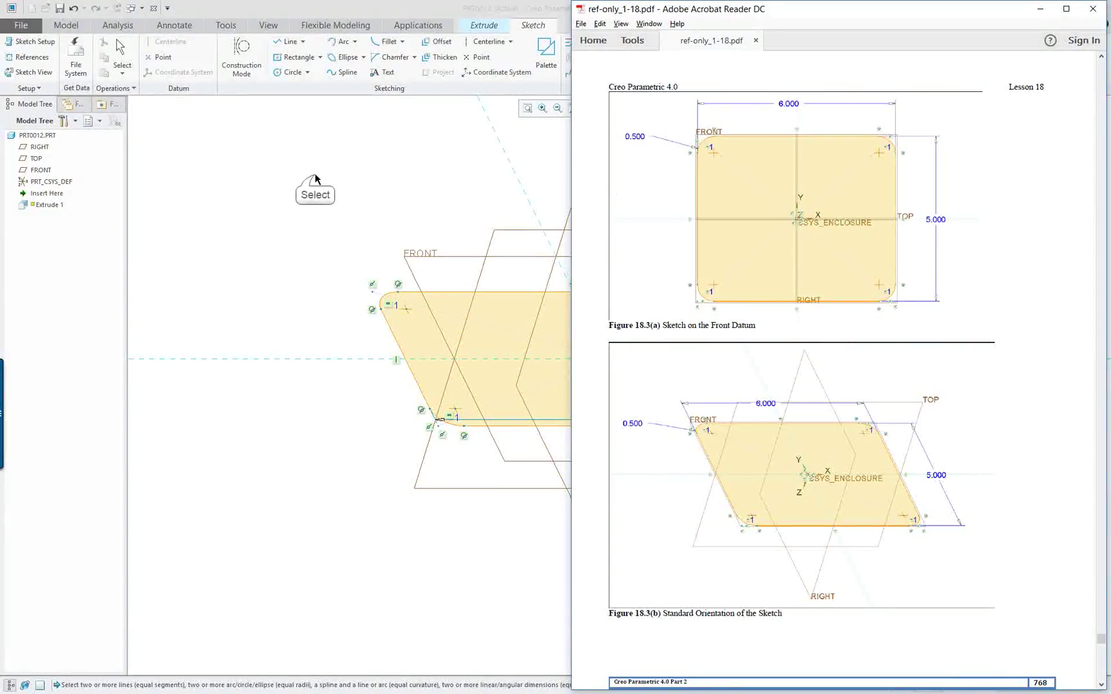
left_click(315, 179)
- Change the shared corner fillet radius from 42.762 to 0.530
double_click(634, 419)
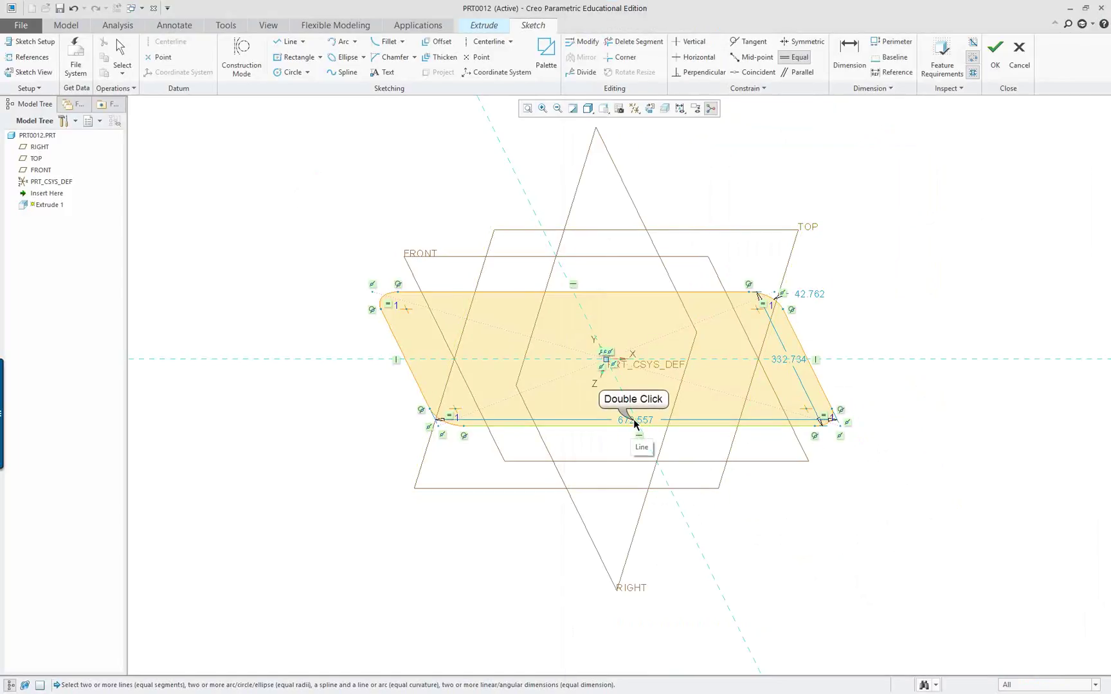
key("Escape")
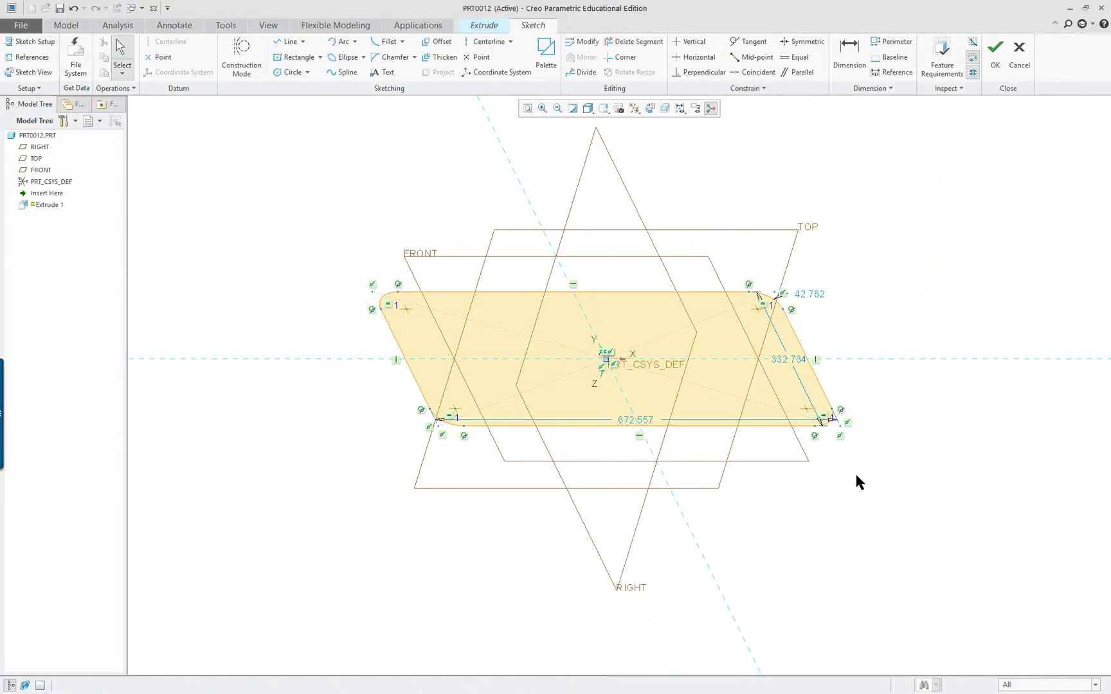
double_click(814, 297)
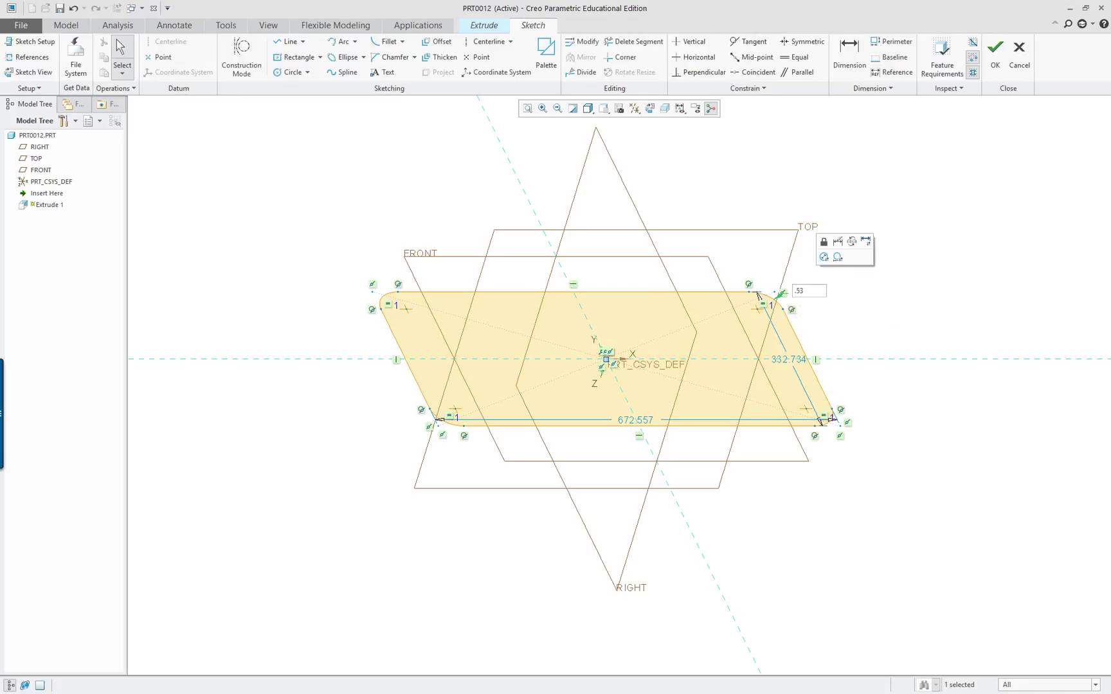
type(".53")
key("Return")
double_click(639, 447)
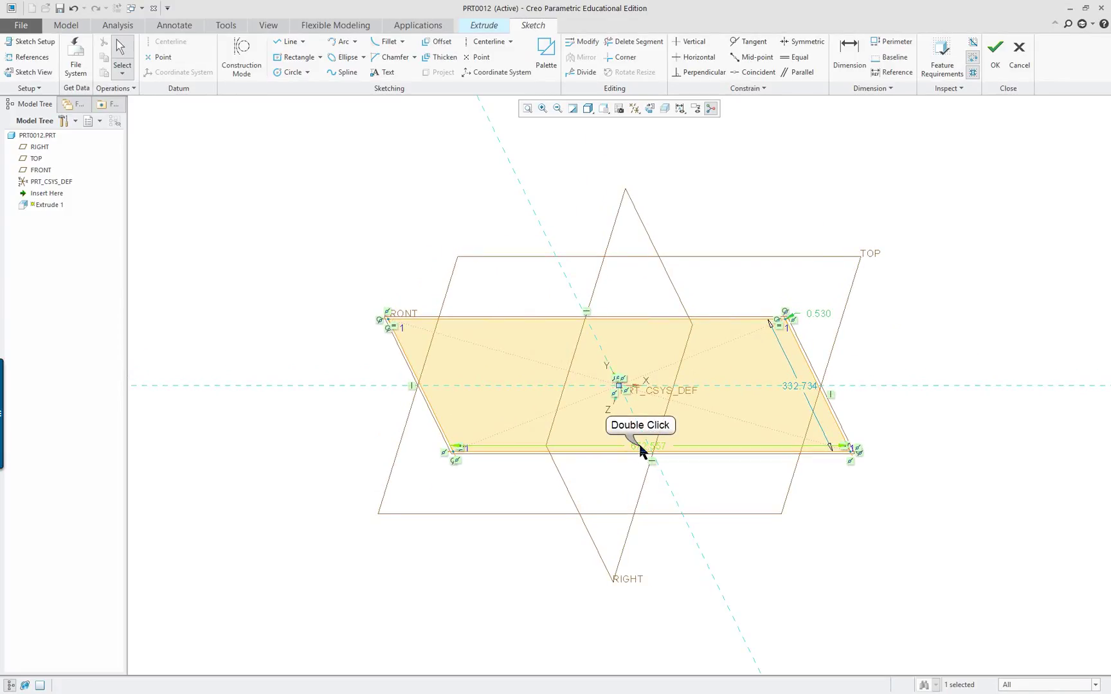
type(".53")
key("Return")
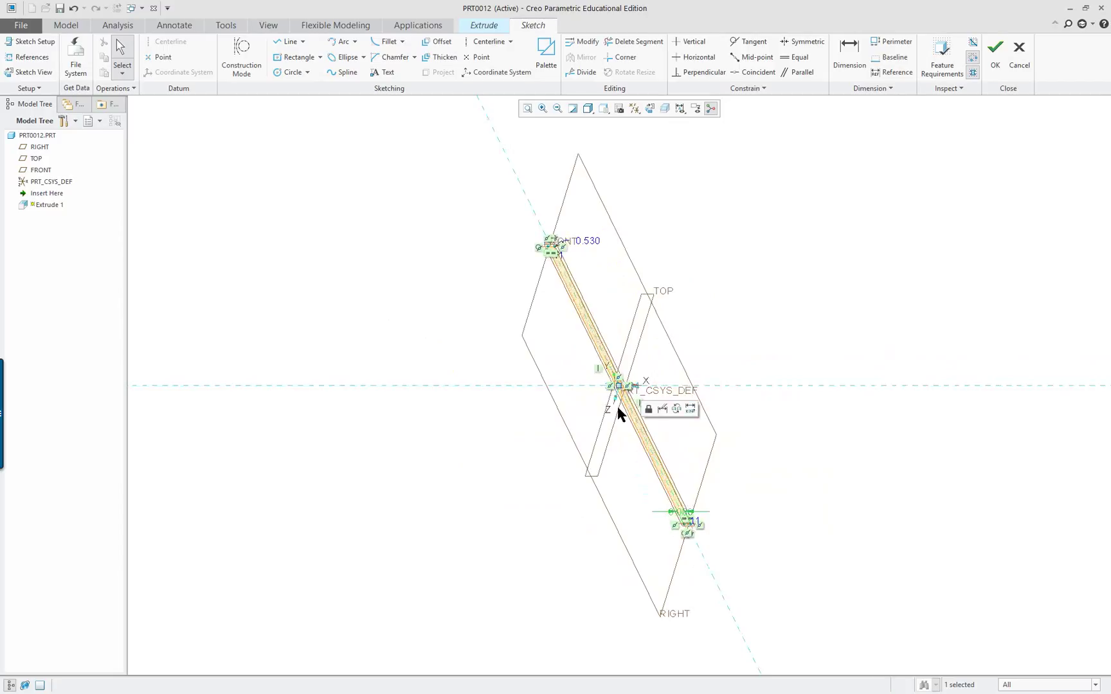
- Select the whole sketch and modify its dimensions together, setting sd11 to 5 and sd12 to 6
scroll(628, 389, "up", 2)
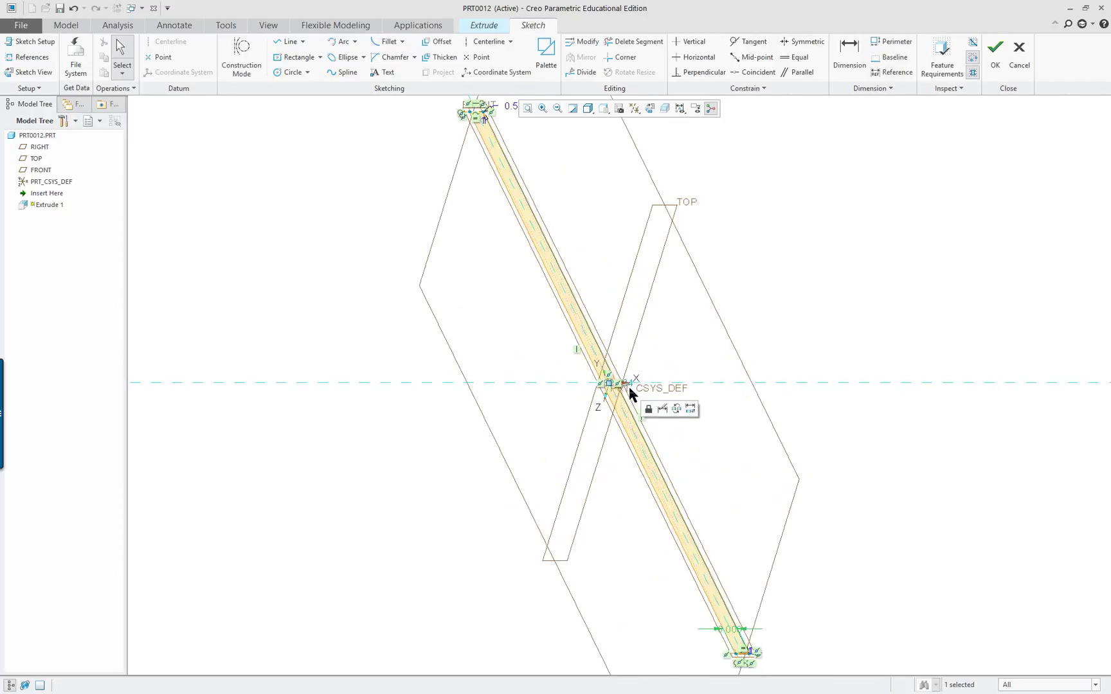
left_click(608, 379)
left_click(863, 360)
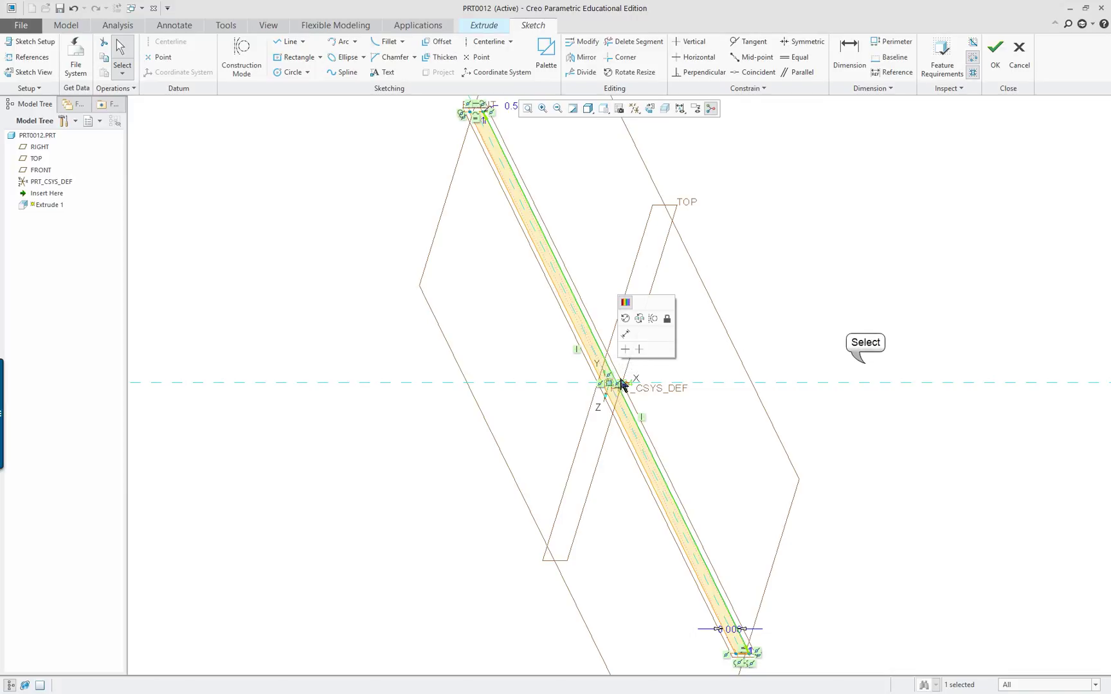
scroll(860, 361, "down", 2)
mouse_move(825, 428)
middle_mouse_down()
mouse_move(830, 441)
mouse_move(865, 404)
mouse_move(771, 427)
mouse_move(781, 454)
mouse_move(703, 327)
middle_mouse_up()
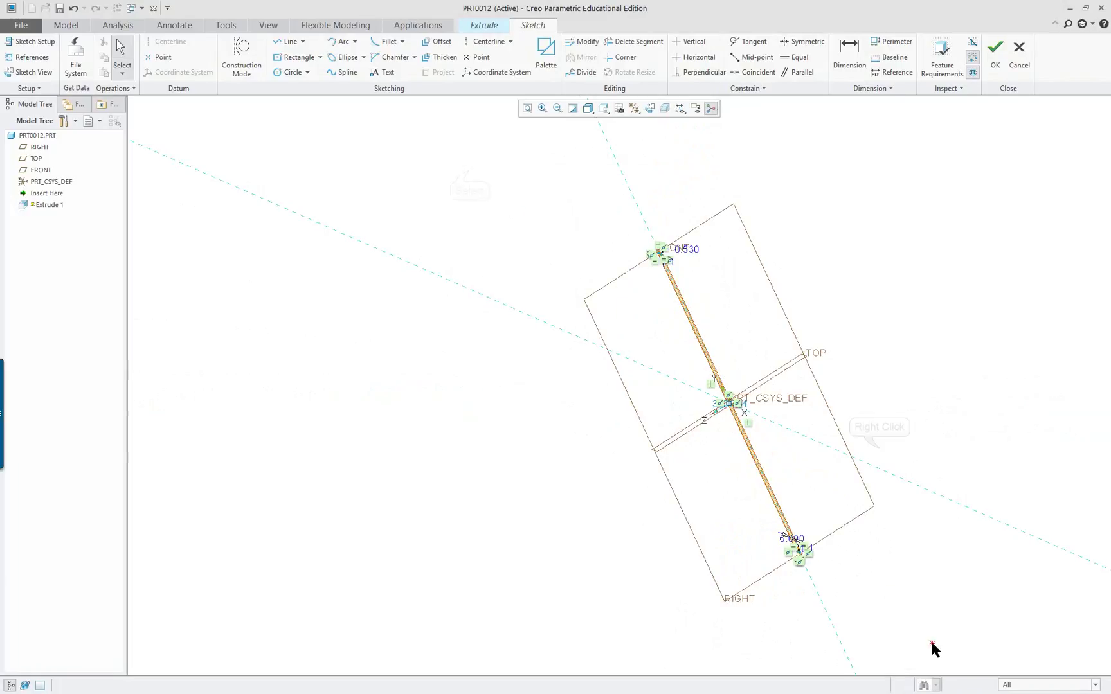
right_click(957, 651)
key("ctrl+a")
right_click(882, 455)
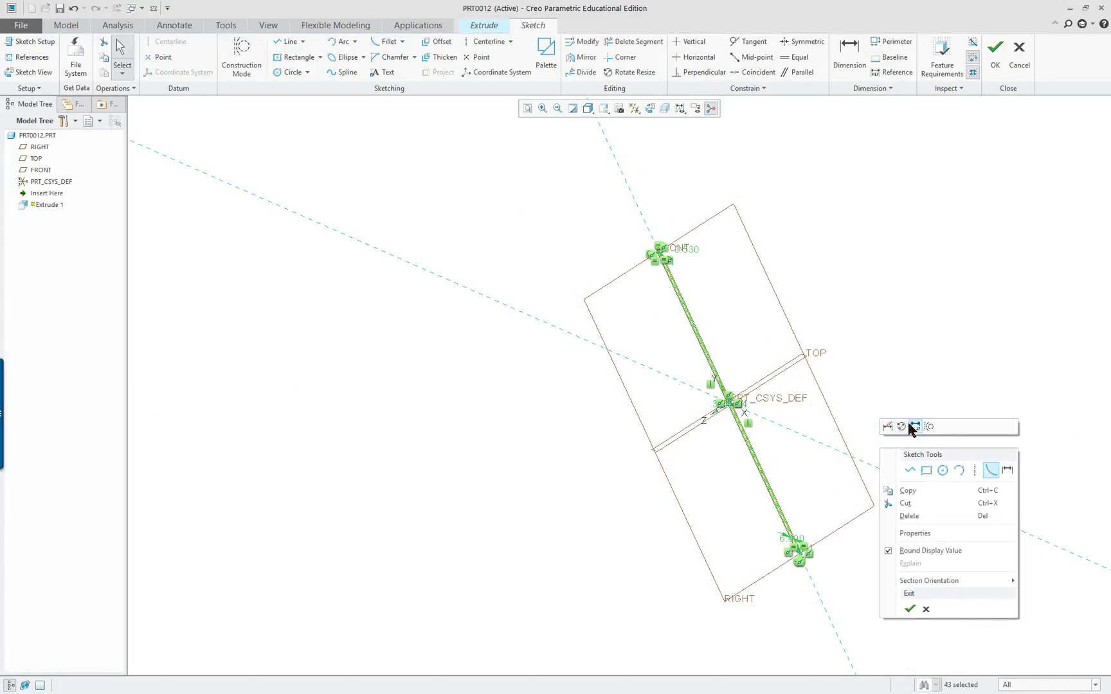
left_click(887, 426)
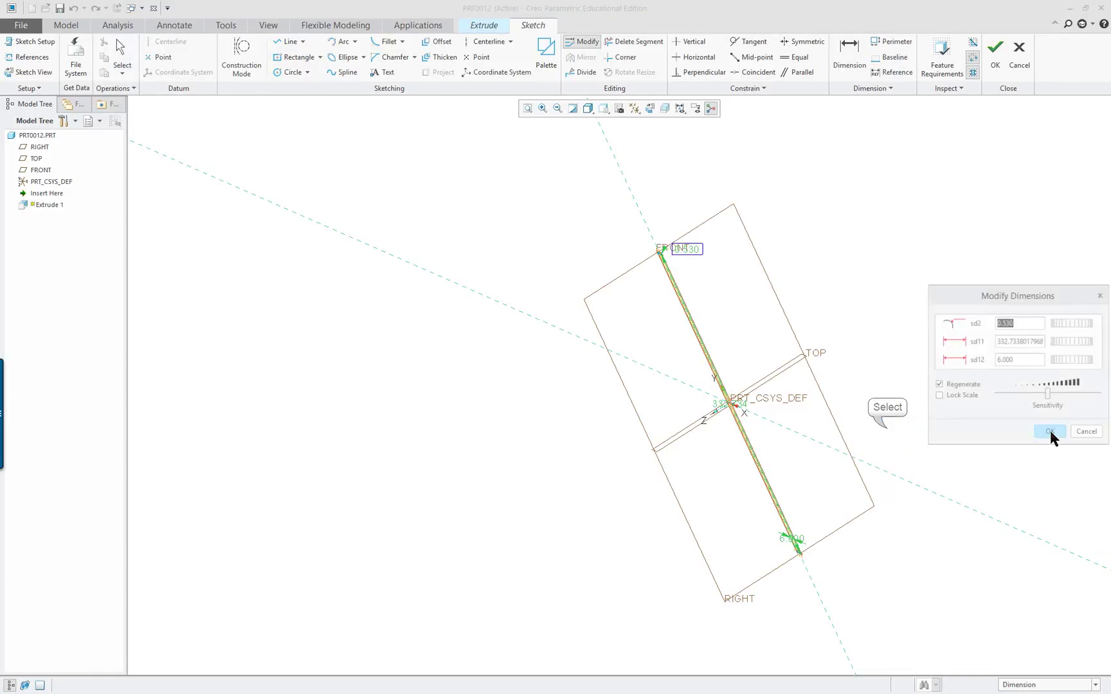
left_click_drag(1004, 443, 996, 537)
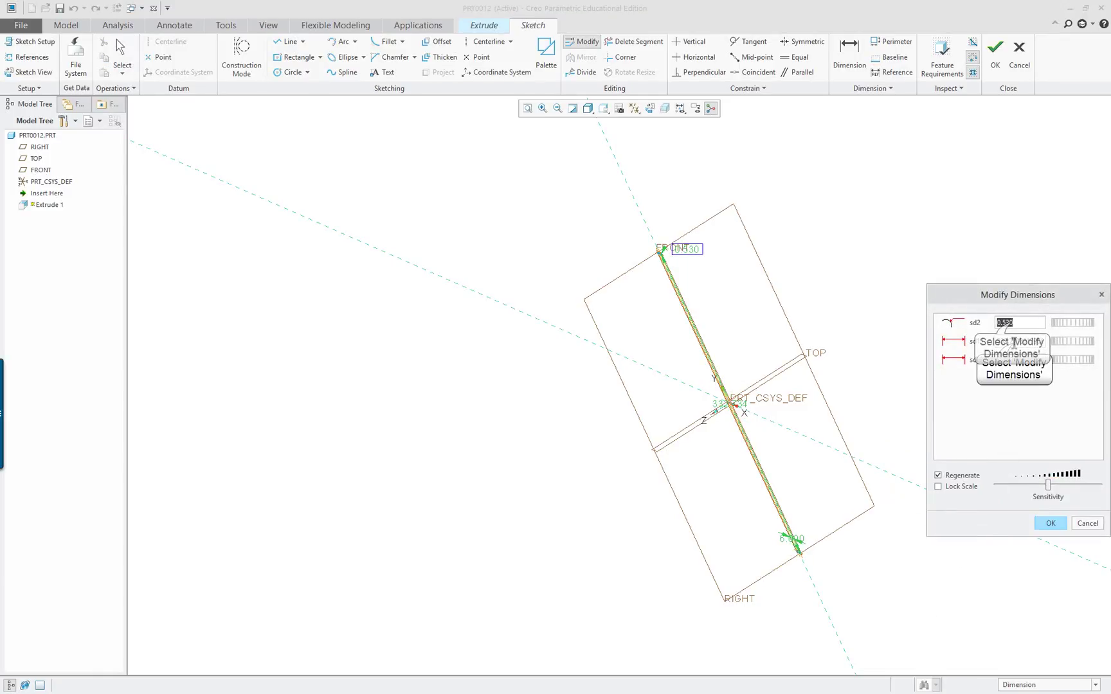
double_click(1012, 341)
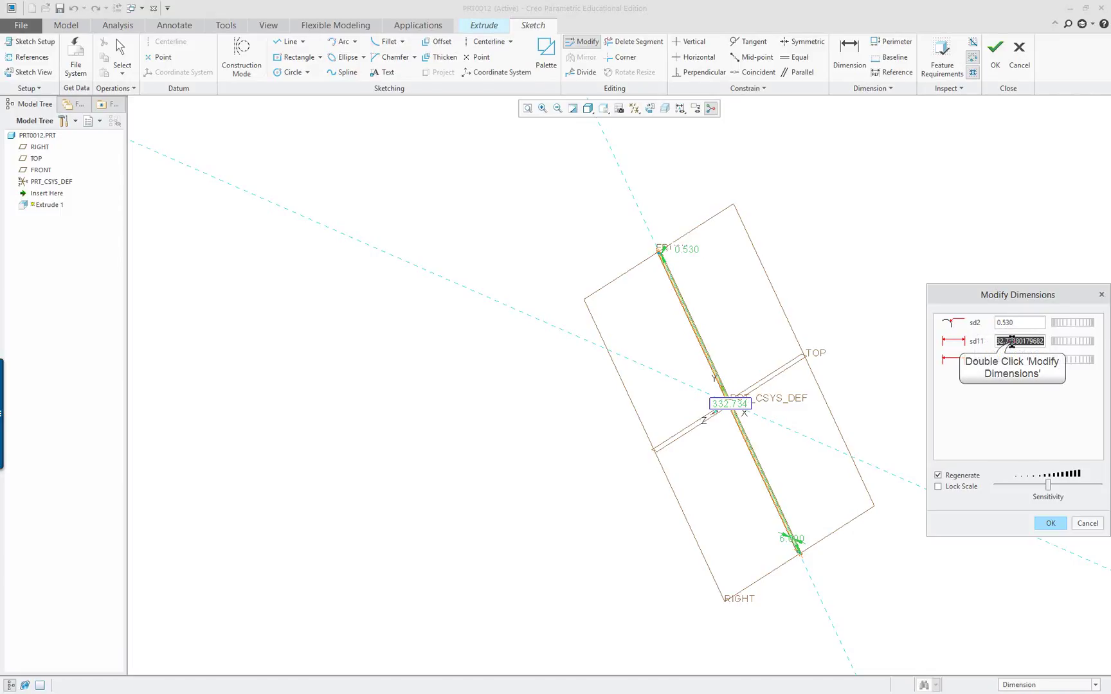
type("5")
key("Return")
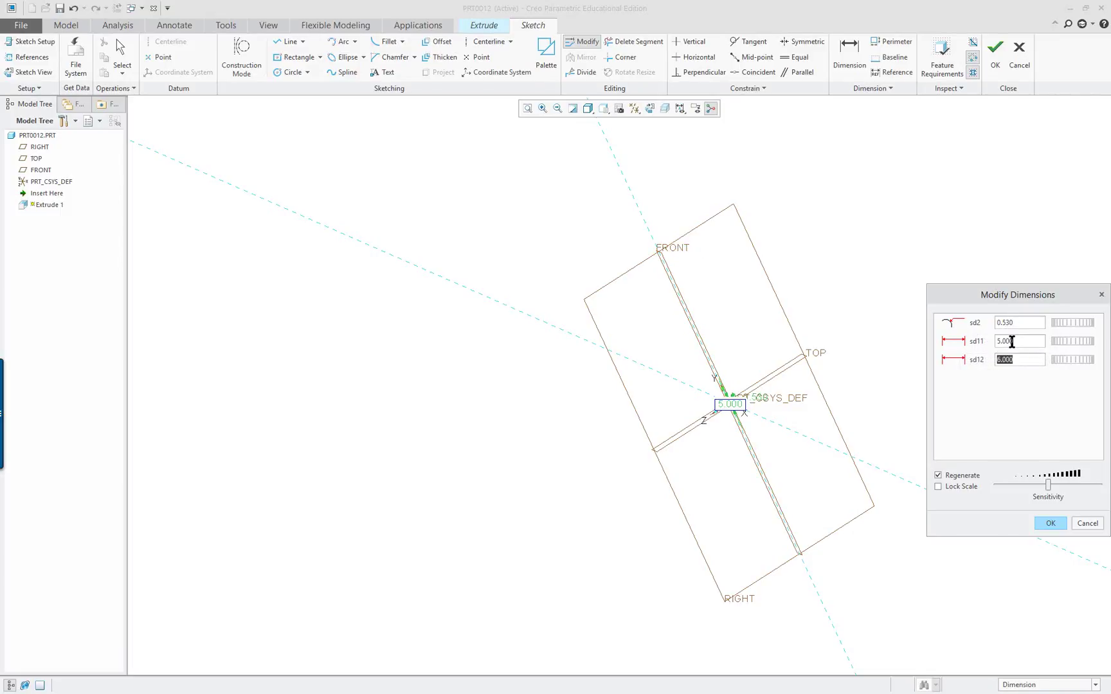
left_click(1047, 523)
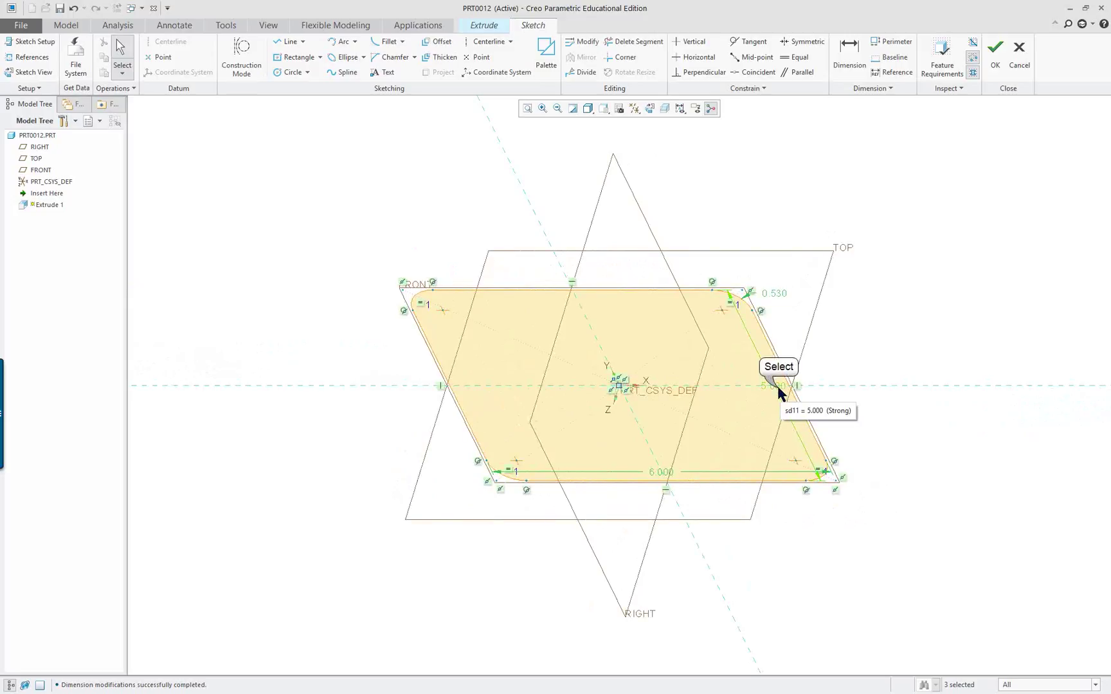
- Move the 5.000, 6.000 and fillet radius dimensions clear of the sketch outline
left_click_drag(778, 389, 854, 370)
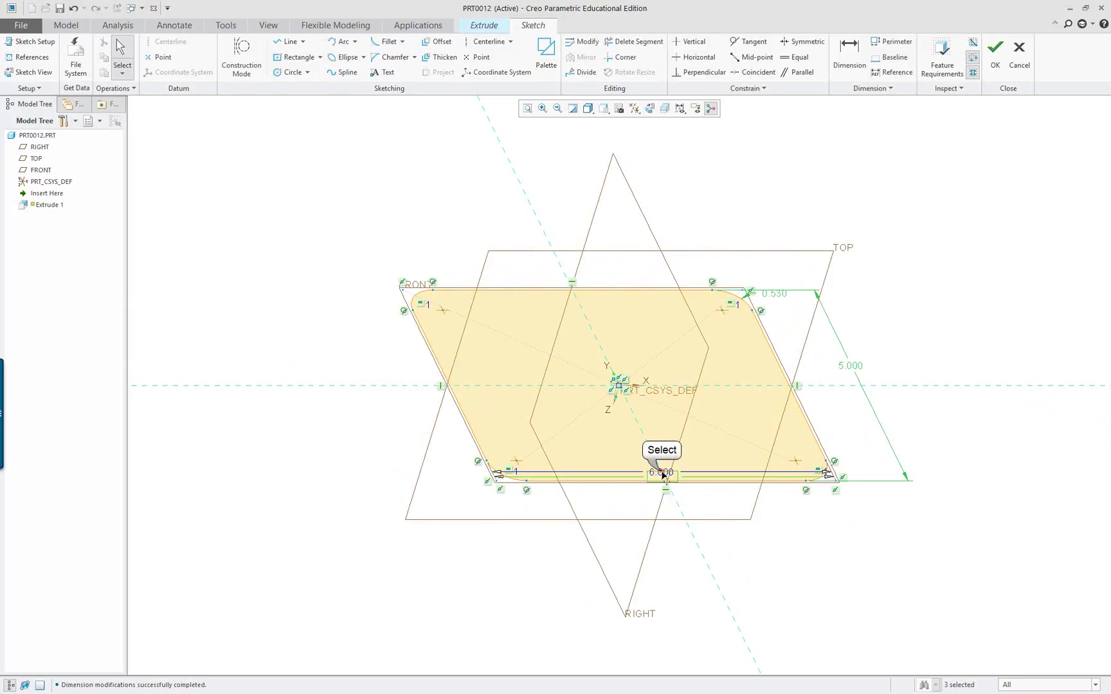
mouse_move(660, 471)
left_mouse_down()
mouse_move(689, 561)
mouse_move(739, 564)
left_mouse_up()
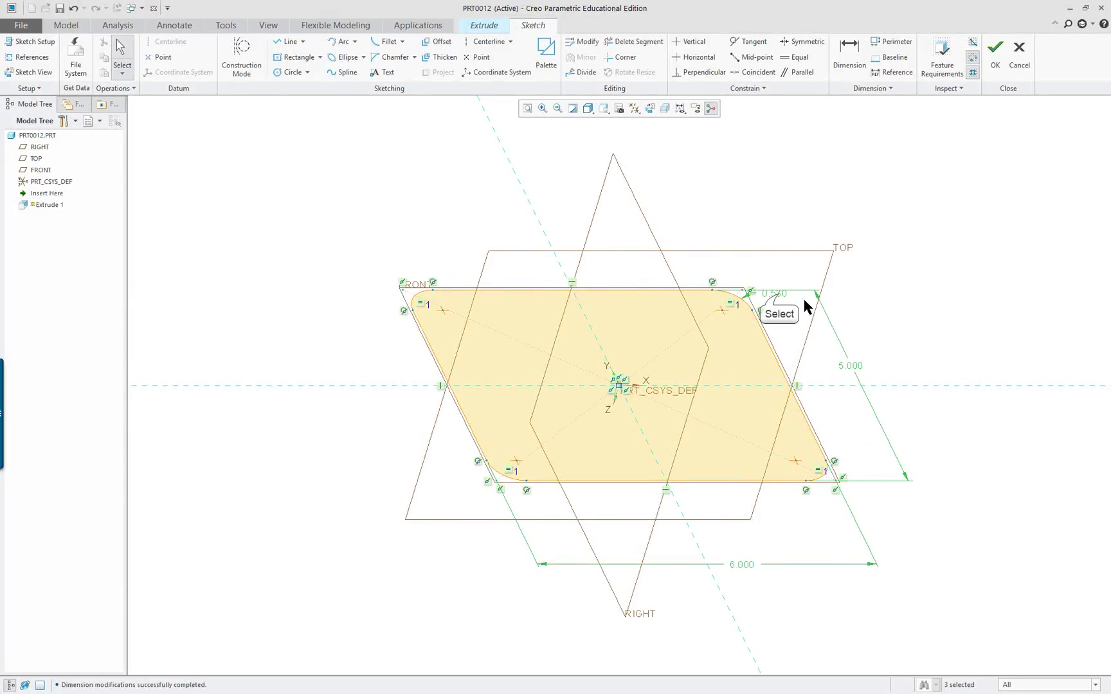
left_click_drag(776, 295, 805, 253)
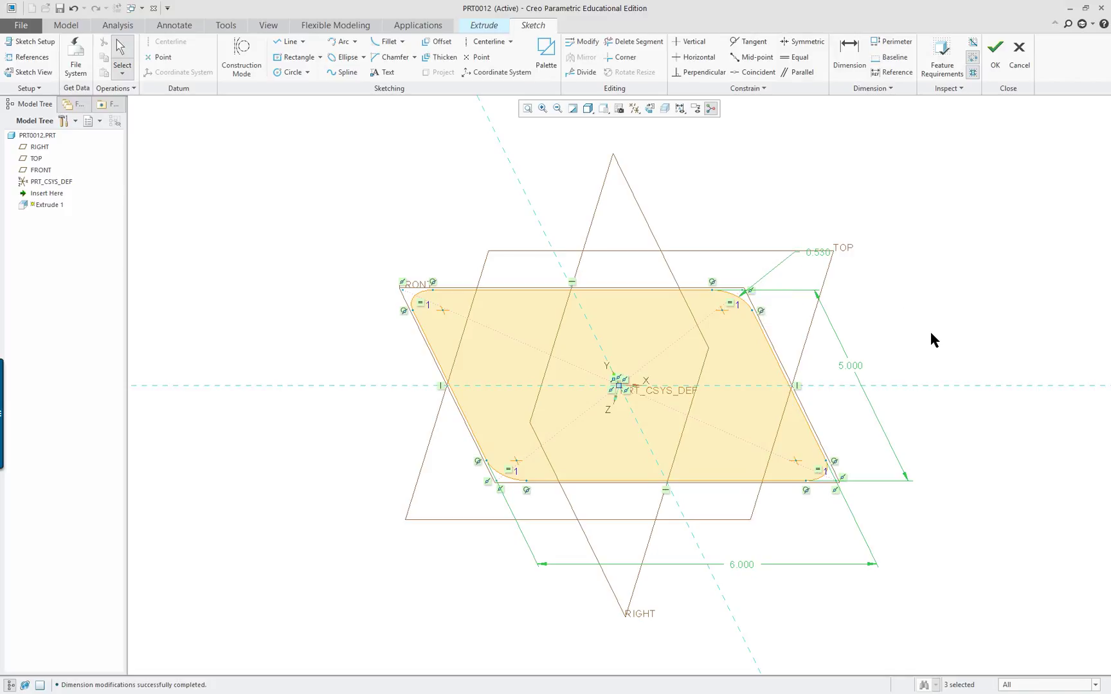
key("alt+Tab")
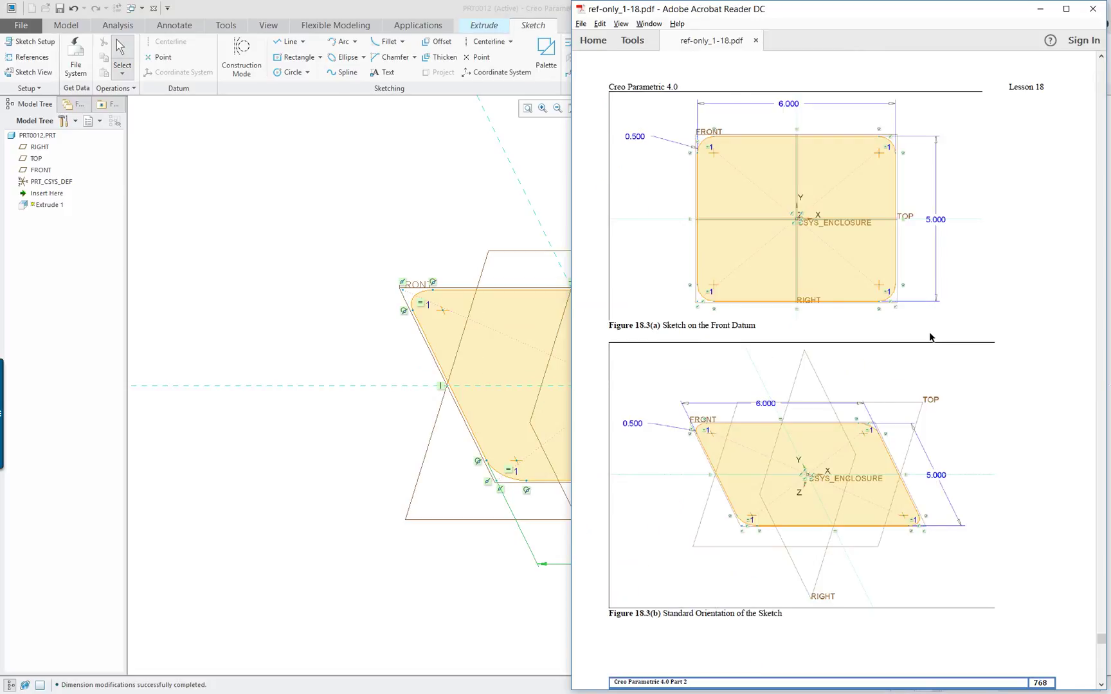
key("alt+Tab")
- Change the corner fillet radius from 0.530 to 0.500
double_click(815, 250)
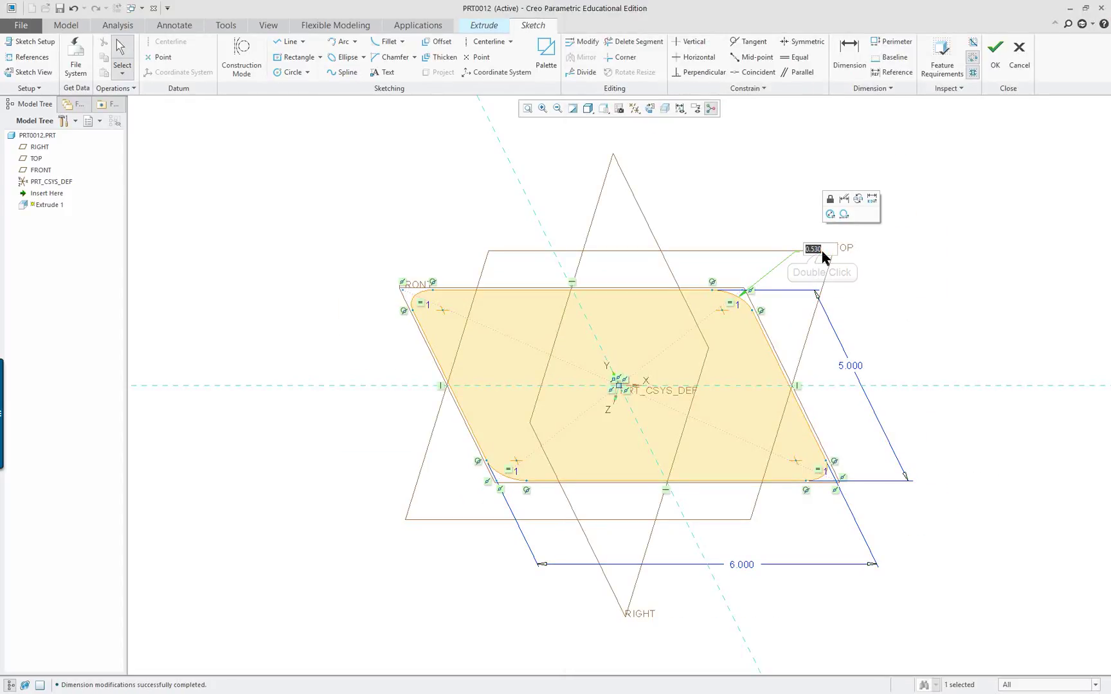
type(".5")
key("Return")
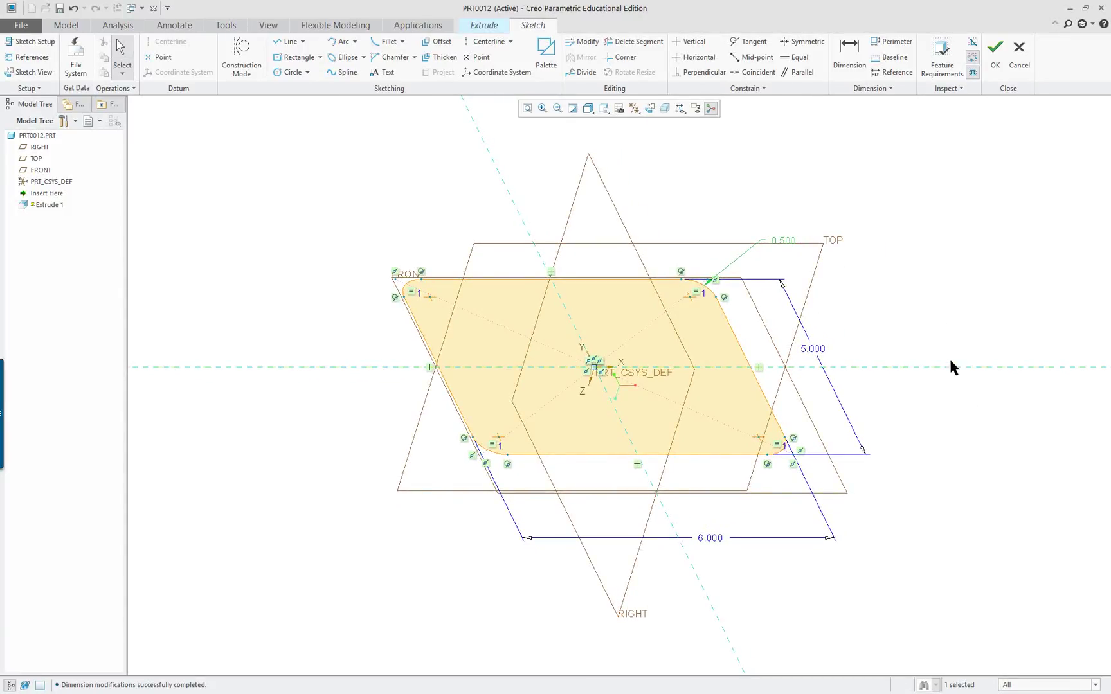
middle_click_drag(937, 360, 834, 364, "shift")
right_click(765, 285)
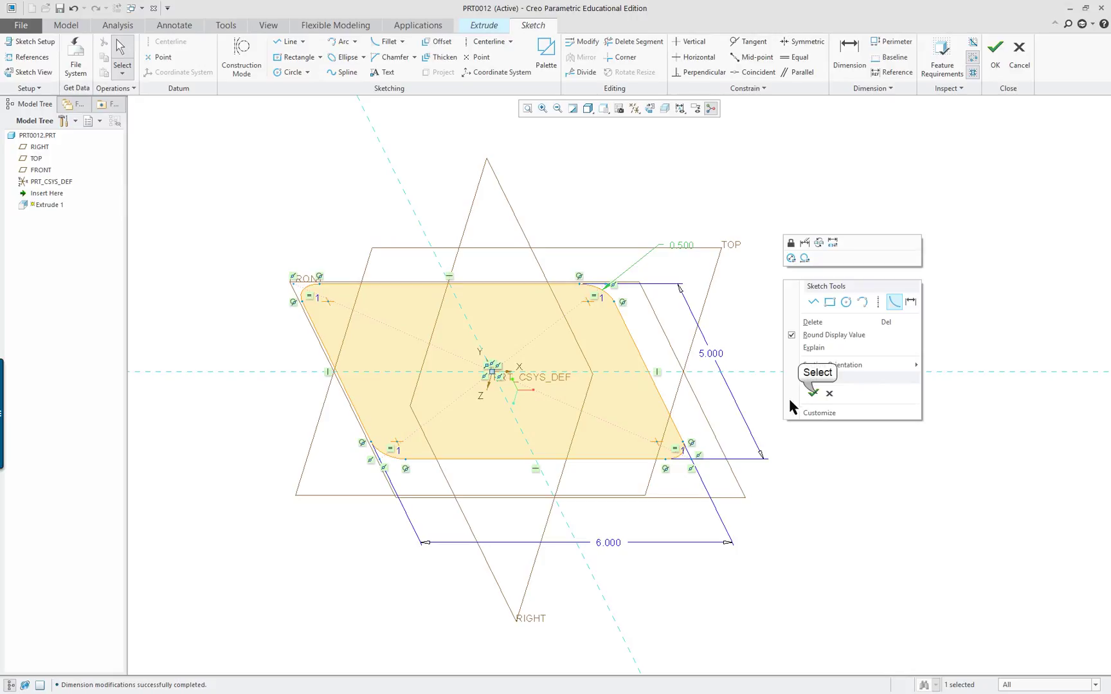
- Finish the sketch and complete Extrude 1 with a depth of 1.500
left_click(815, 394)
key("alt+Tab")
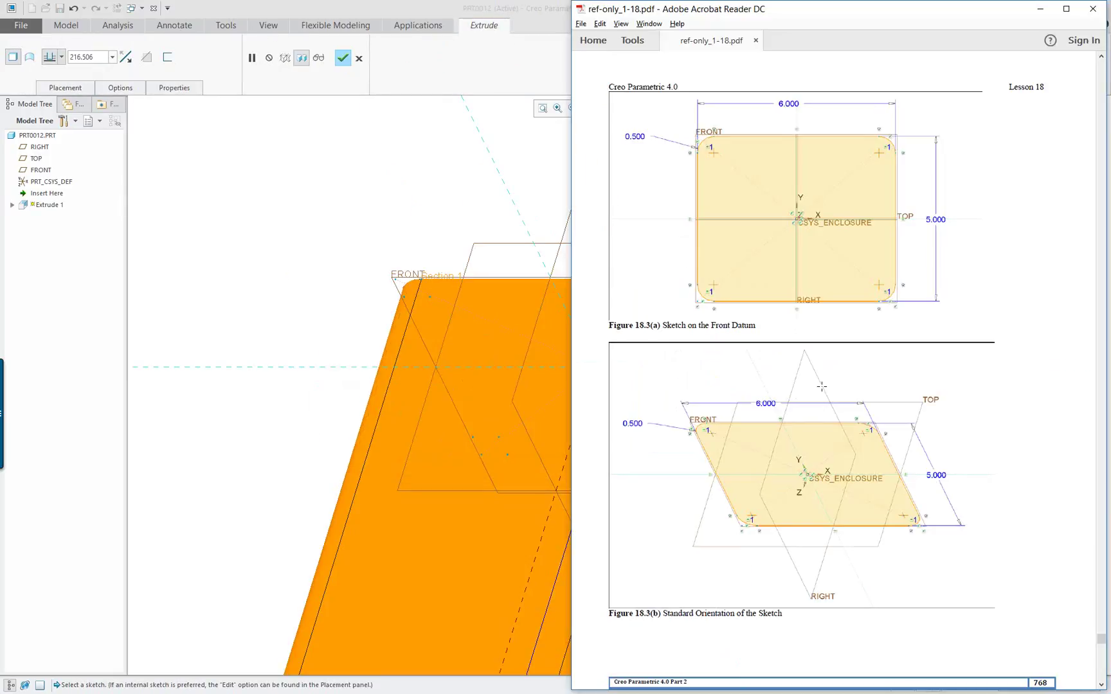
scroll(821, 386, "down", 5)
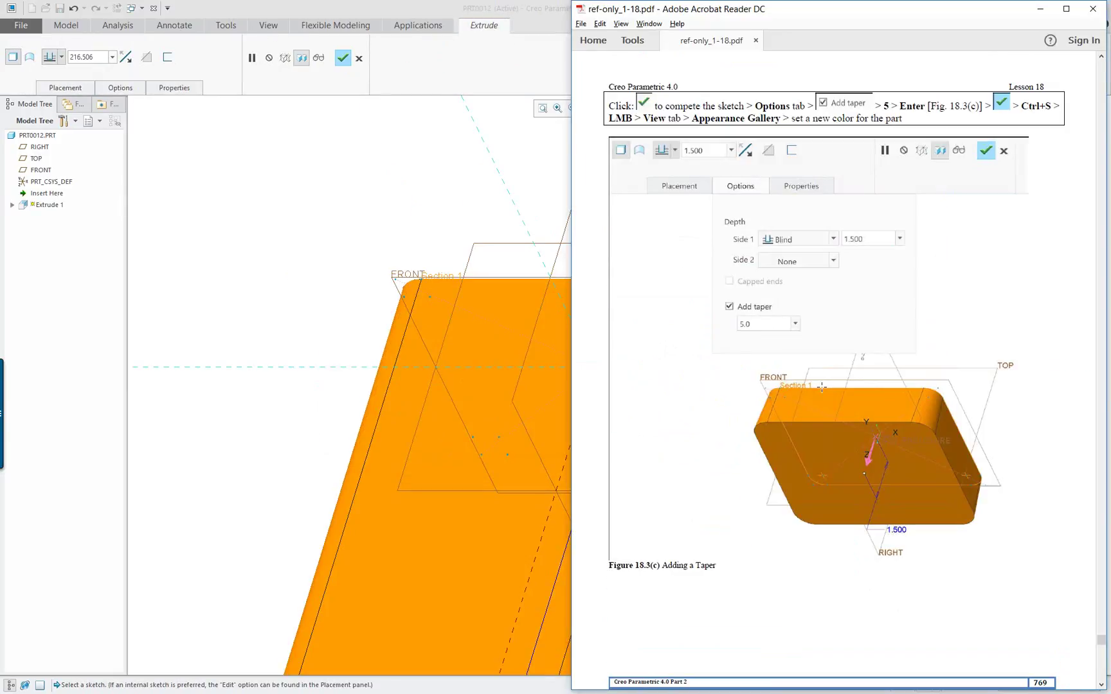
double_click(353, 257)
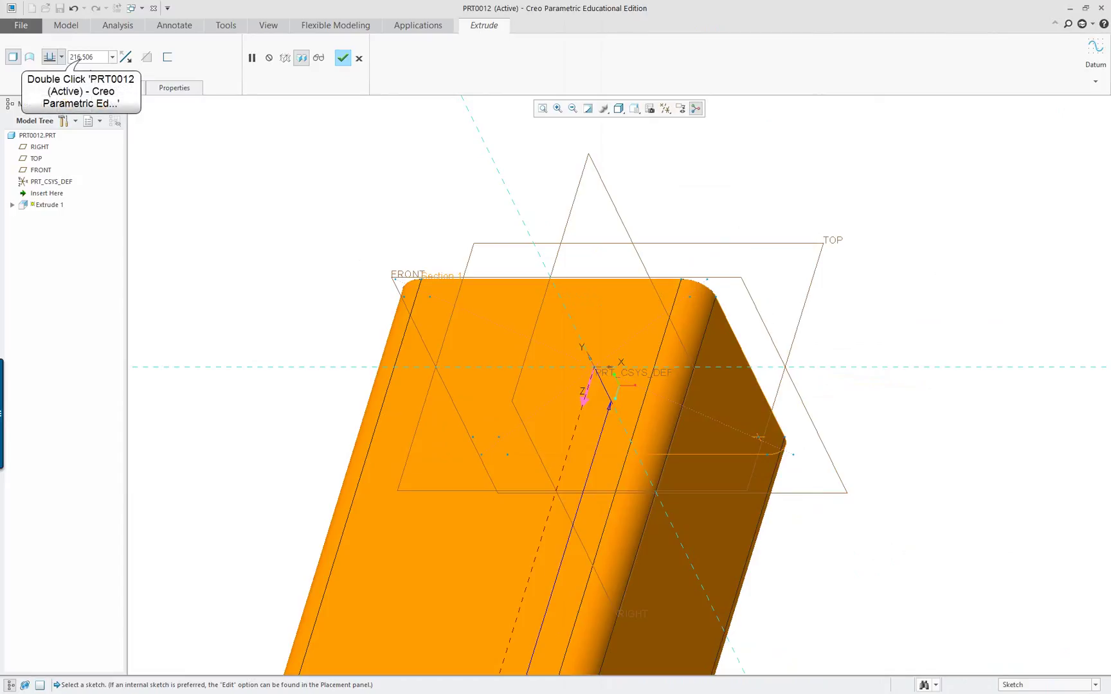
left_click(80, 58)
type("1.5")
key("Return")
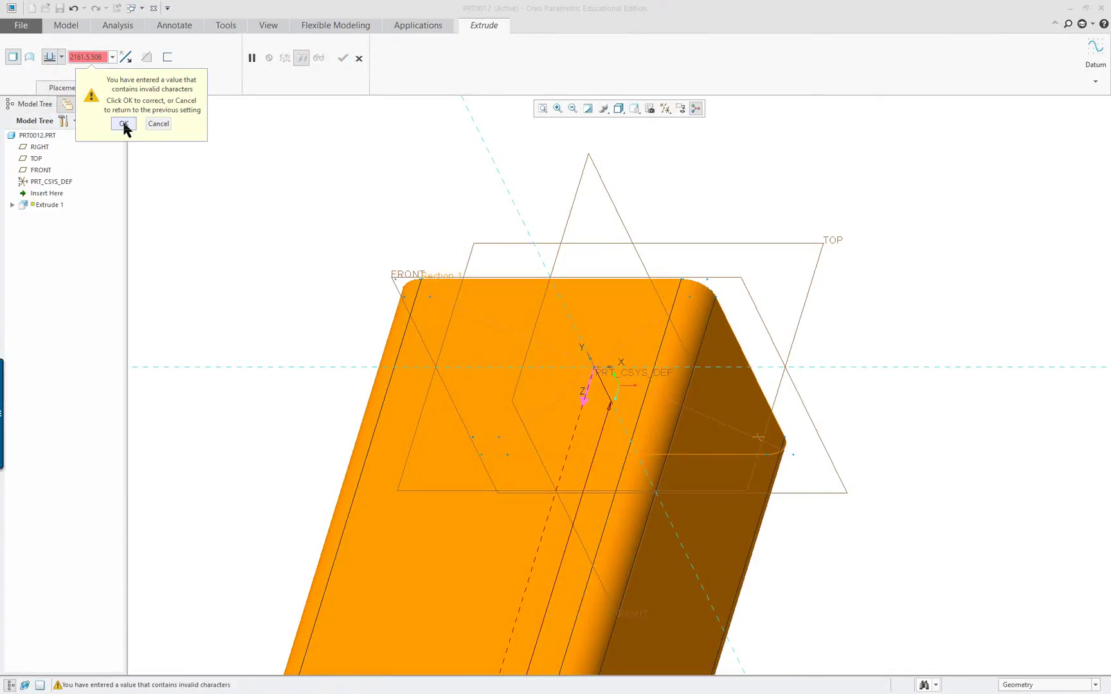
left_click(155, 124)
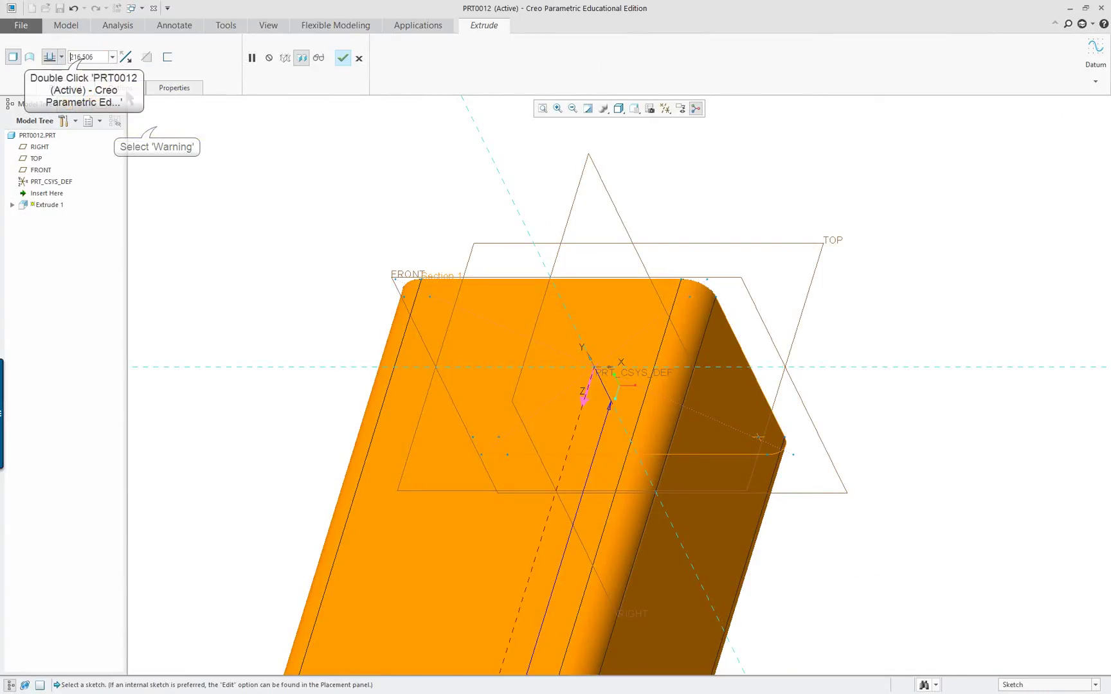
double_click(83, 58)
type("1.5")
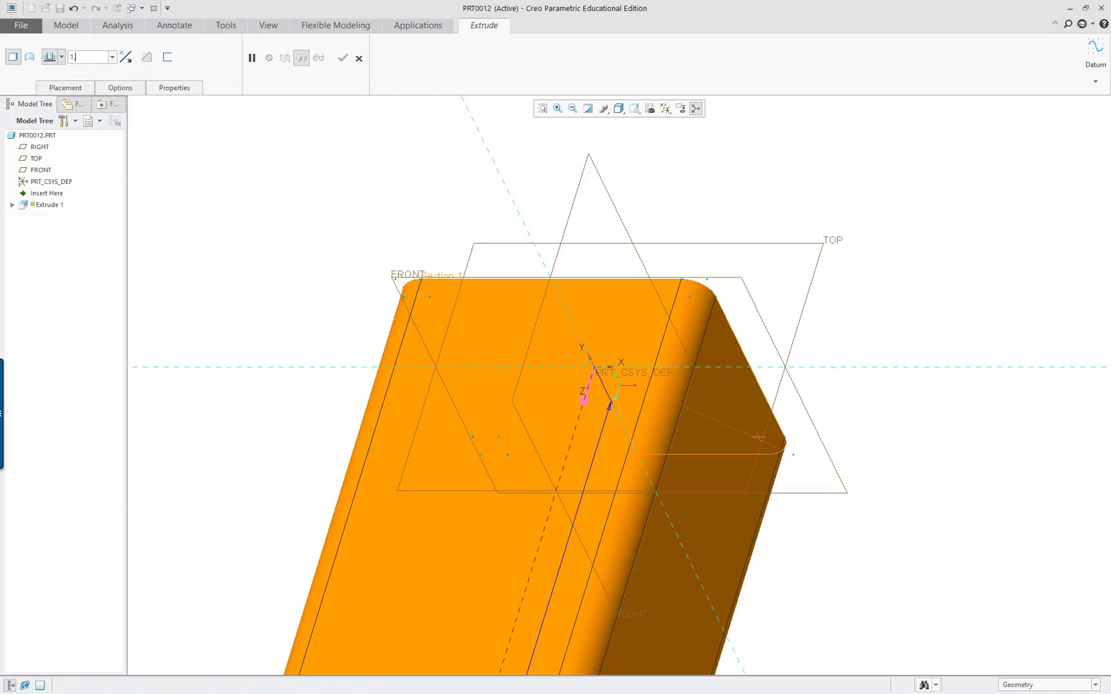
key("Return")
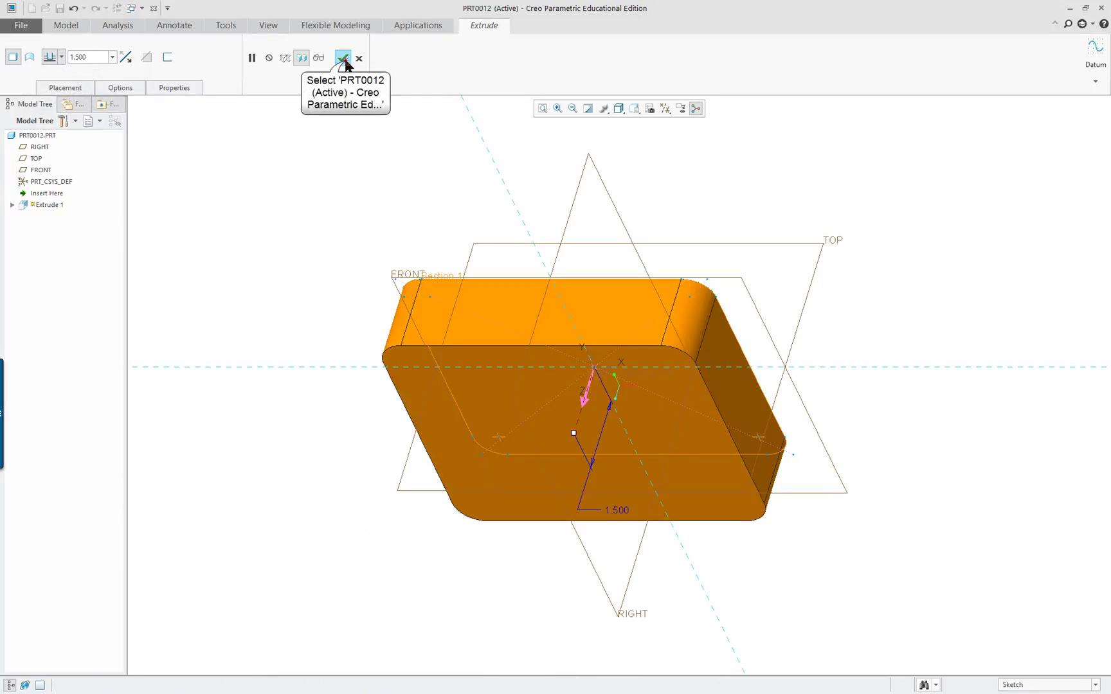
left_click(343, 59)
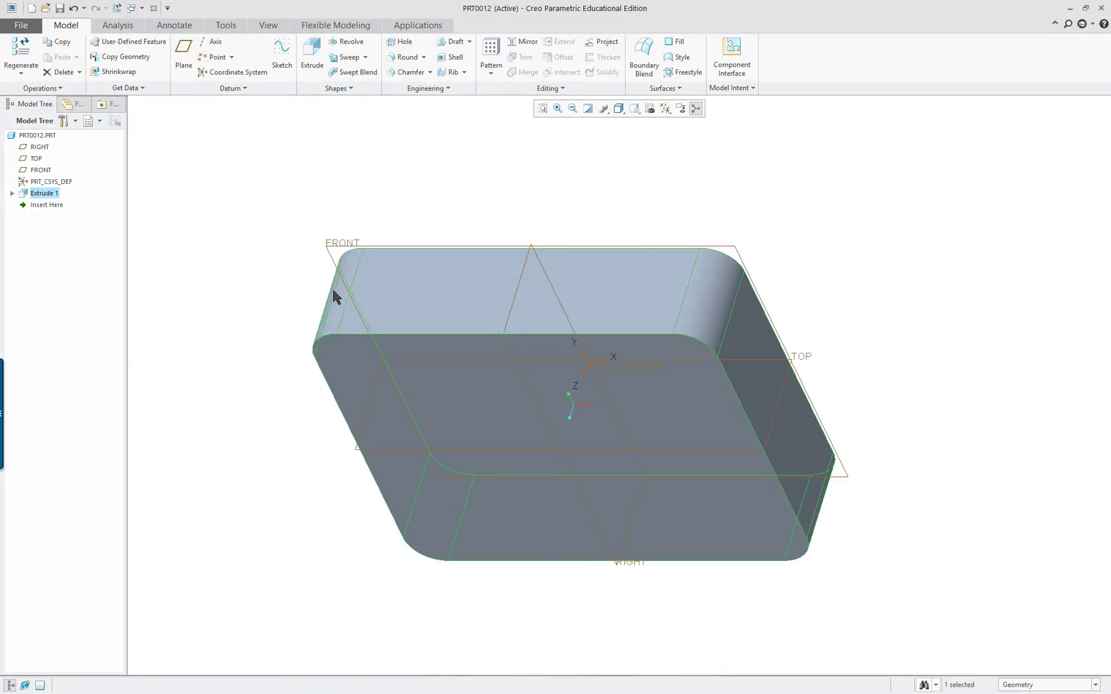
- Redefine Extrude 1 with the Add taper option set to 5.0°
right_click(223, 257)
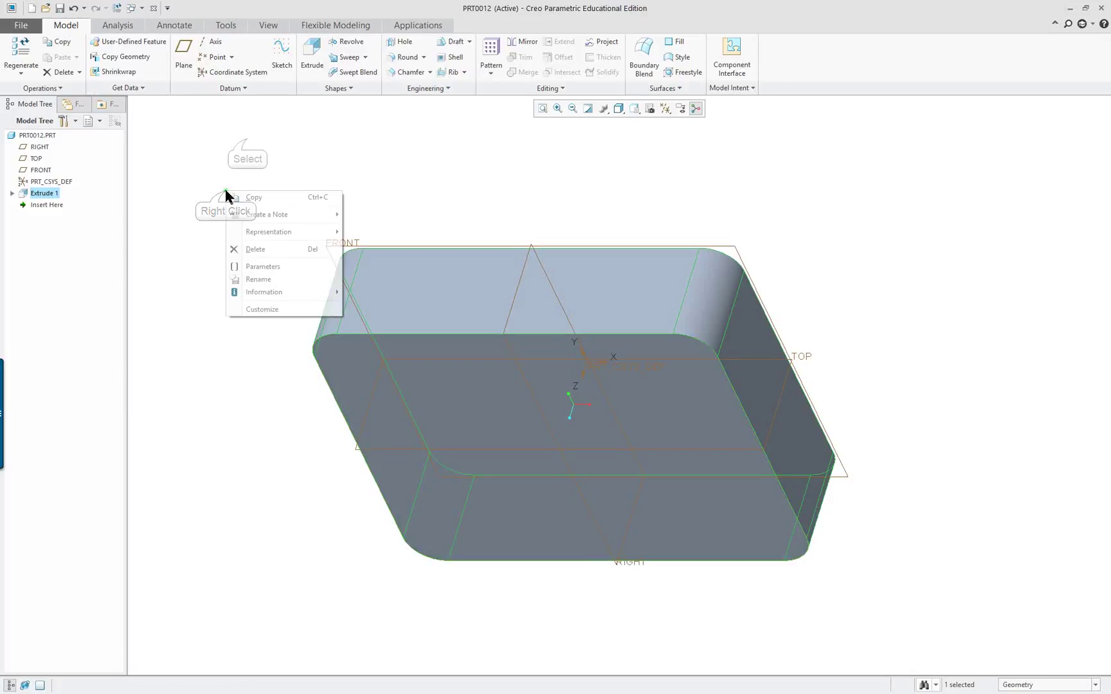
left_click(247, 139)
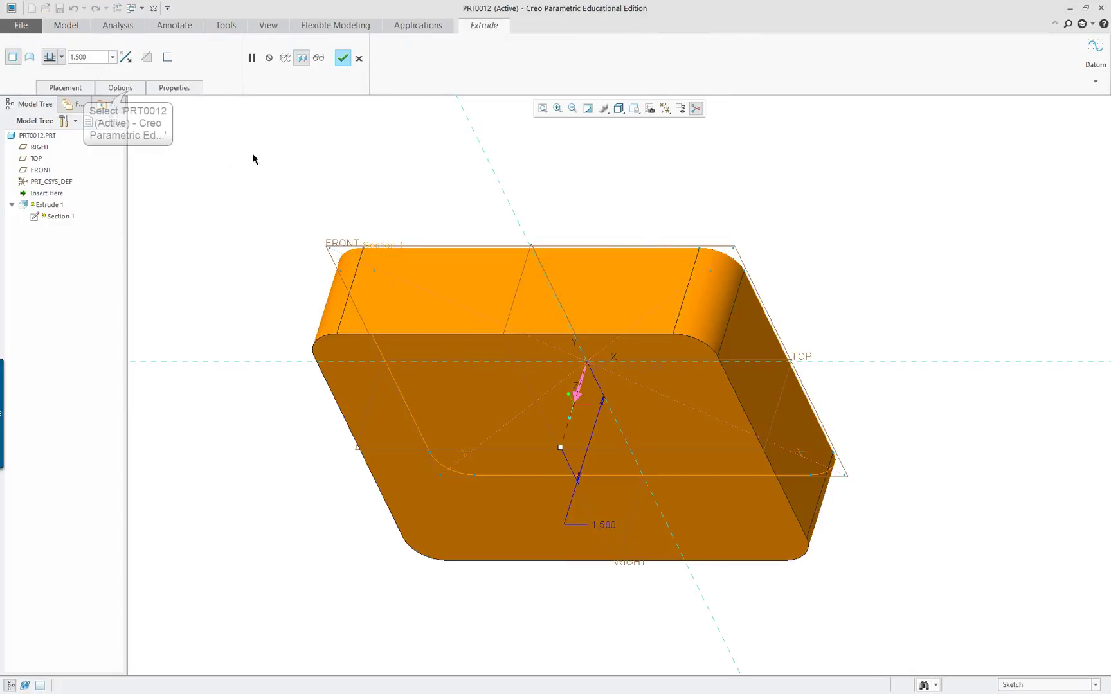
left_click(127, 92)
left_click(110, 198)
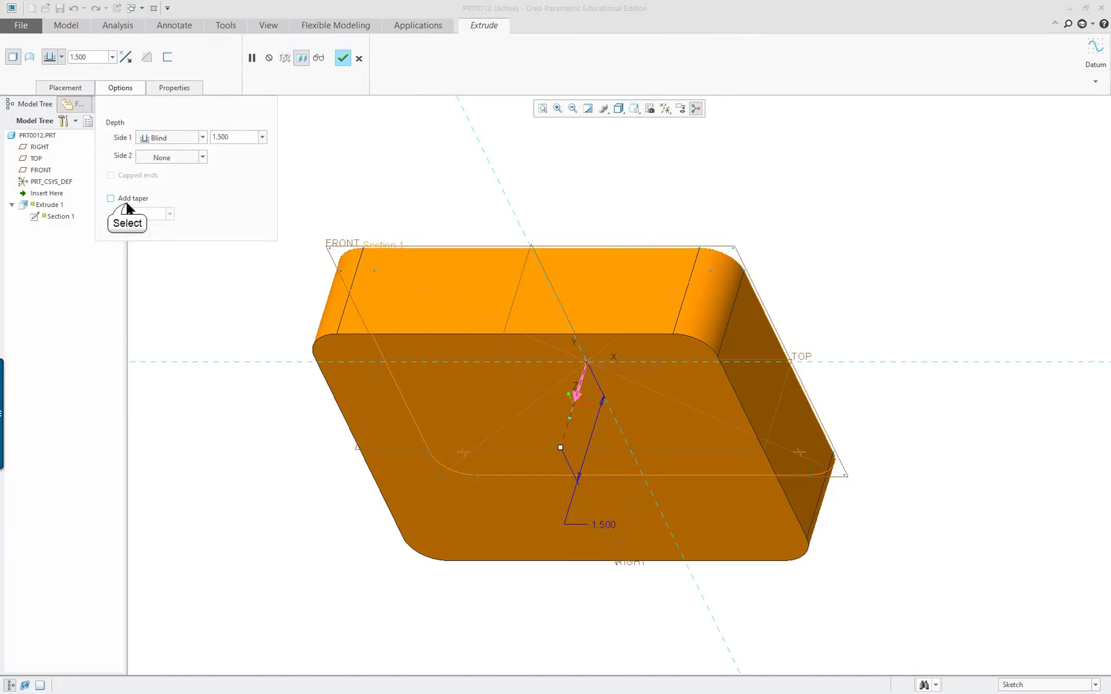
double_click(133, 213)
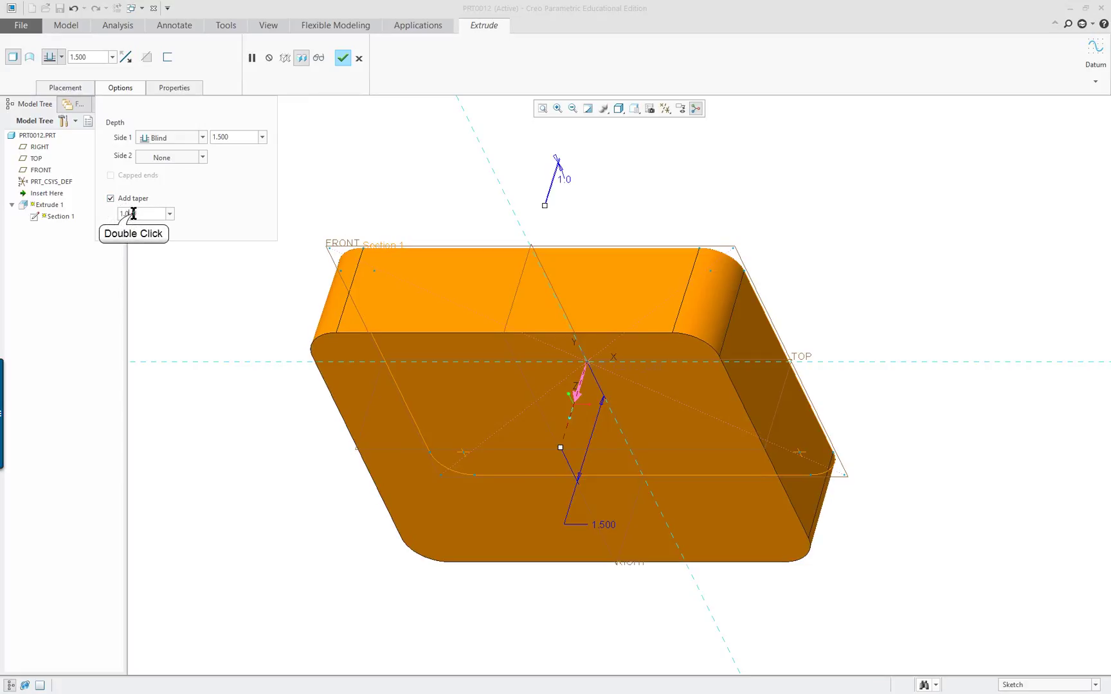
type("5")
key("Return")
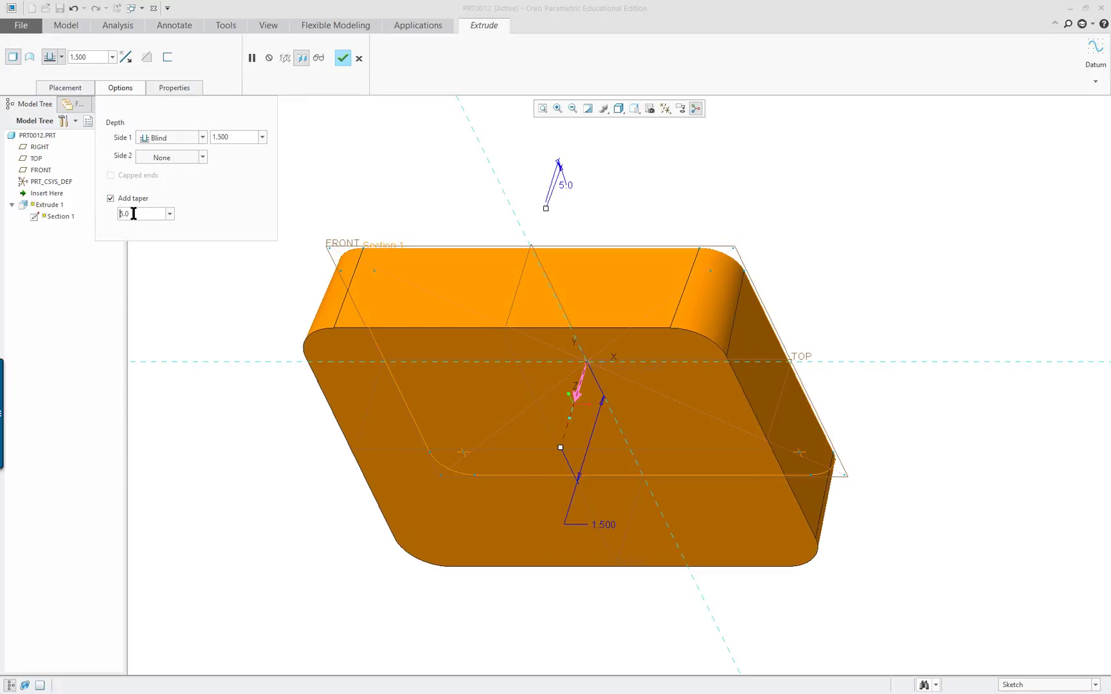
left_click(343, 59)
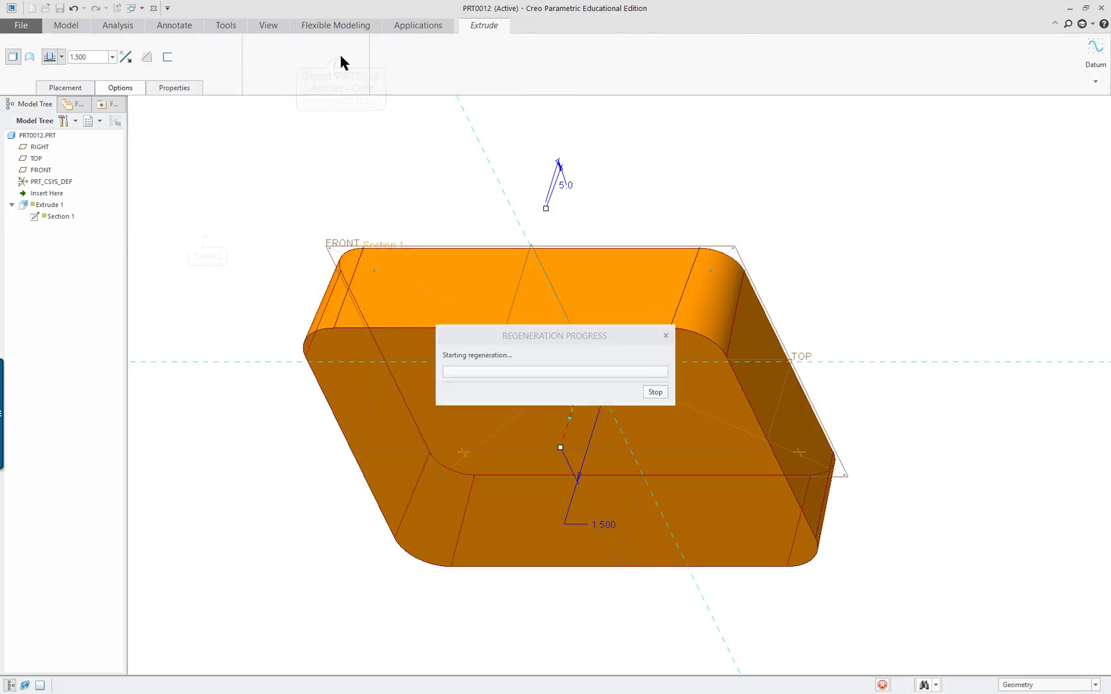
left_click(213, 243)
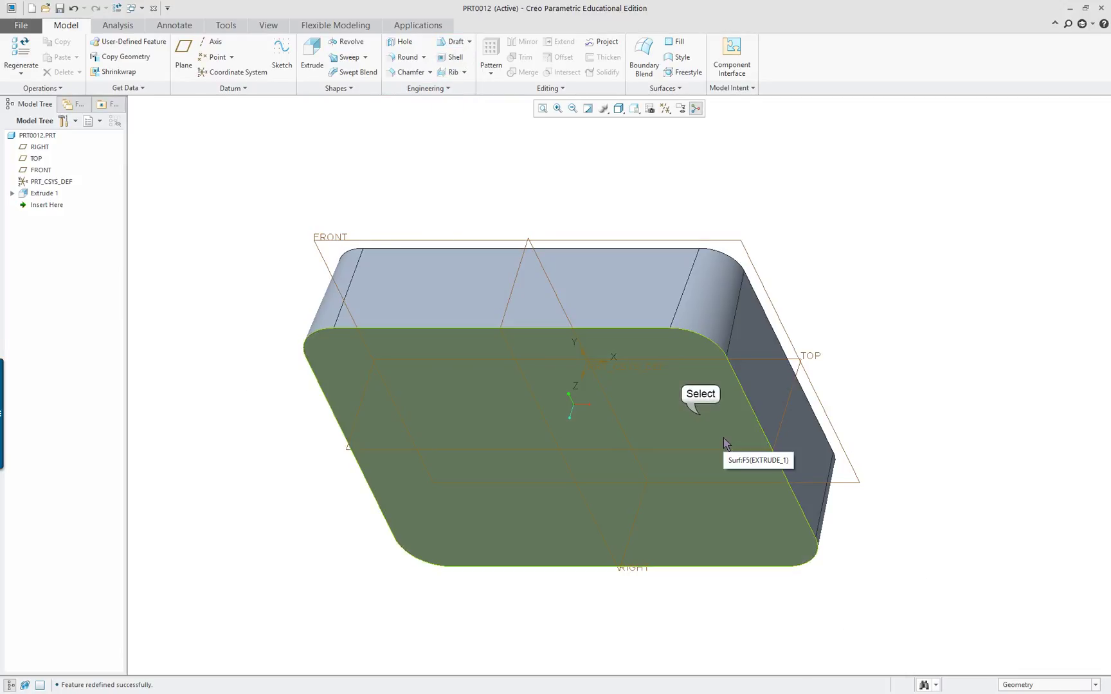
- Shell the block with the top face removed and a 0.1875 wall thickness
left_click(700, 416)
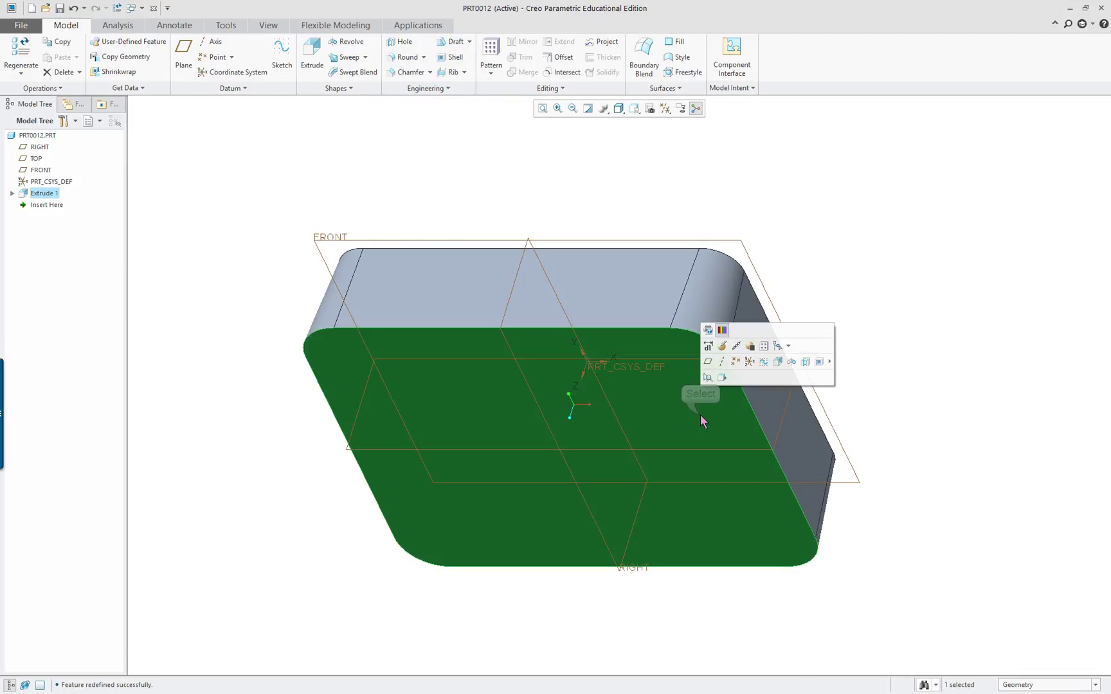
left_click(820, 362)
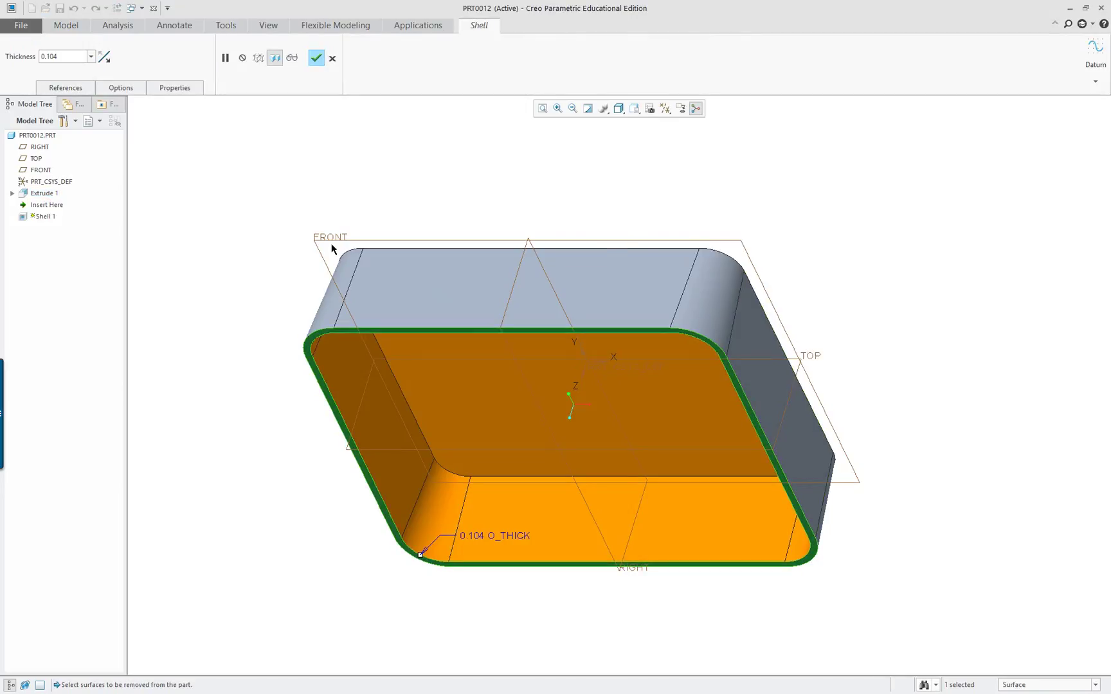
left_click(72, 87)
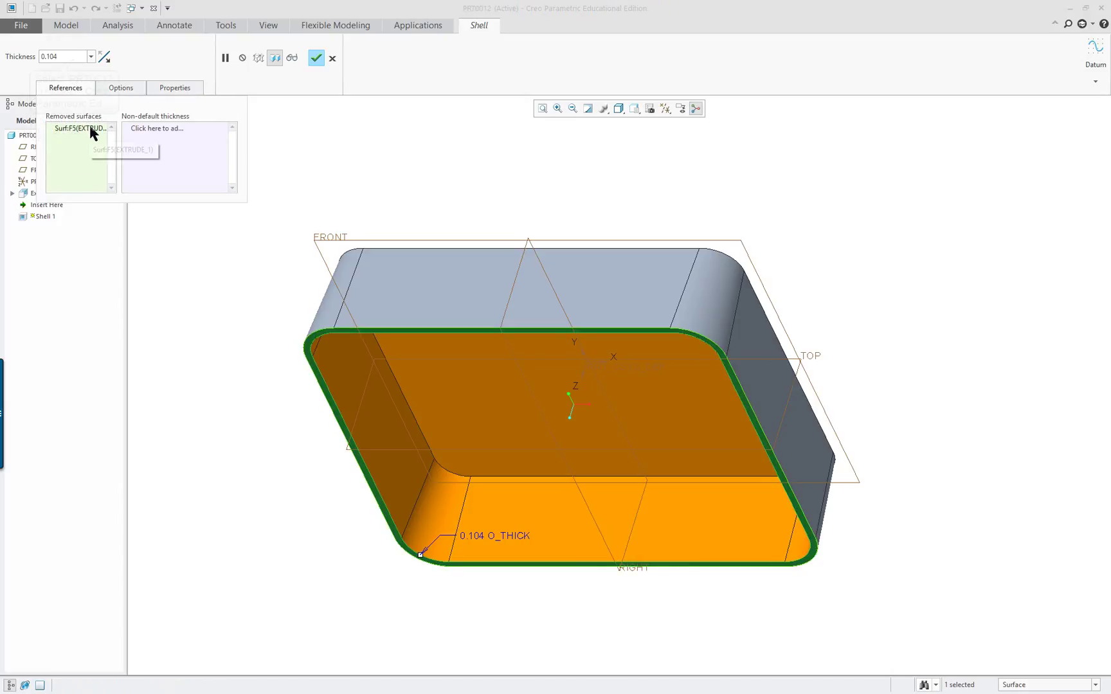
double_click(74, 57)
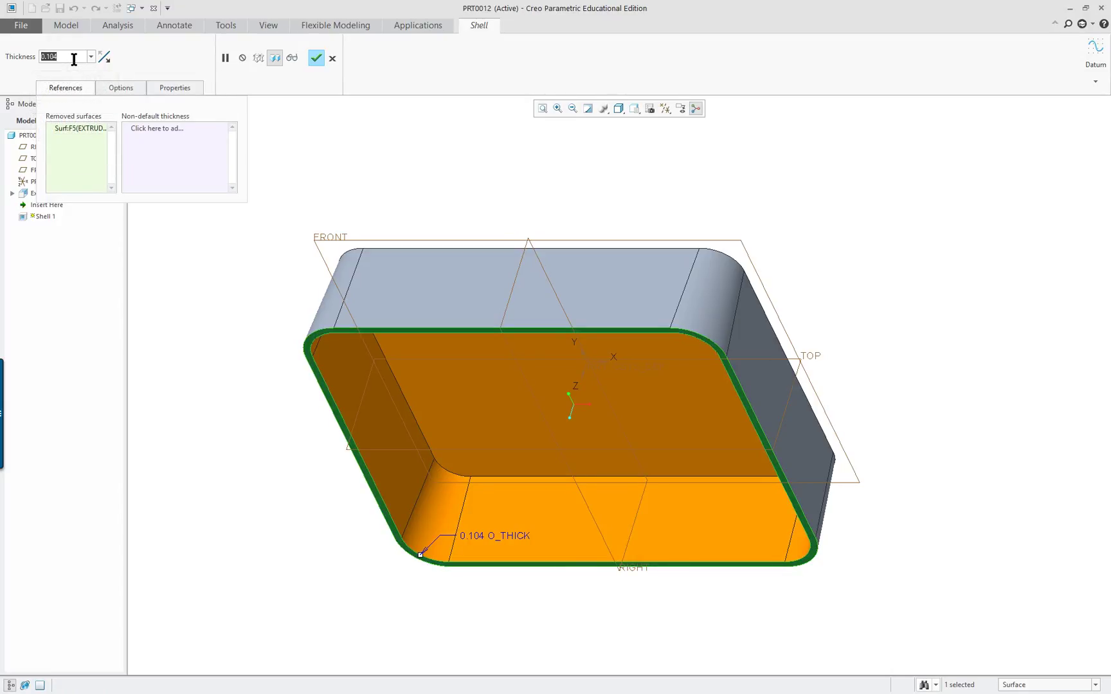
key("BackSpace")
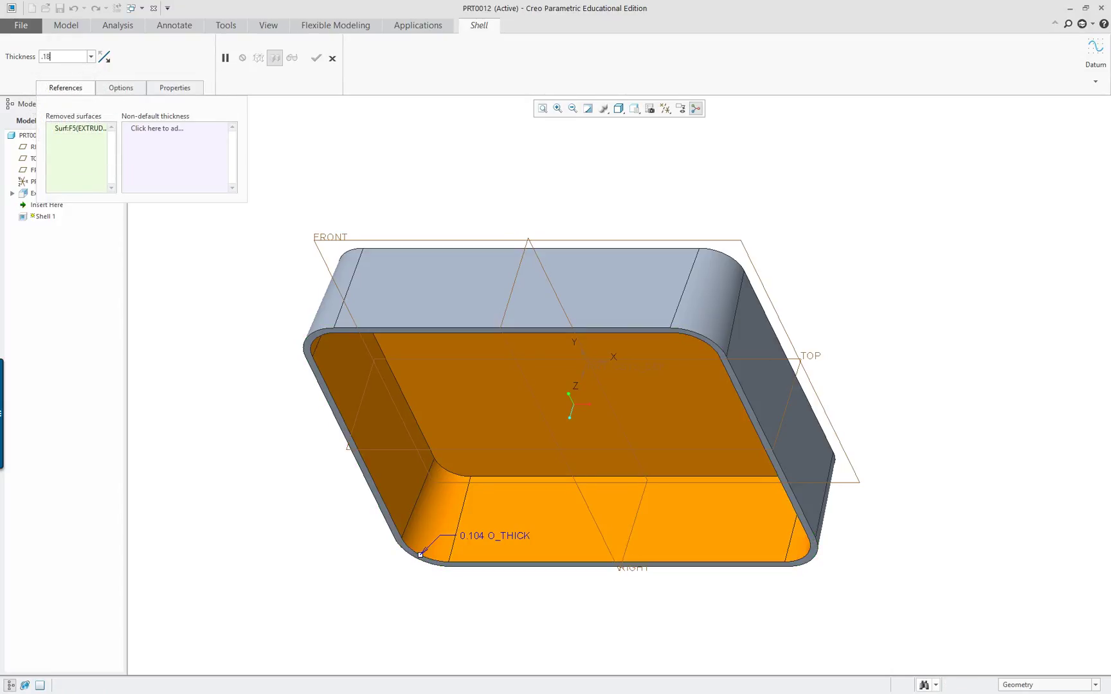
type(".1875")
key("Return")
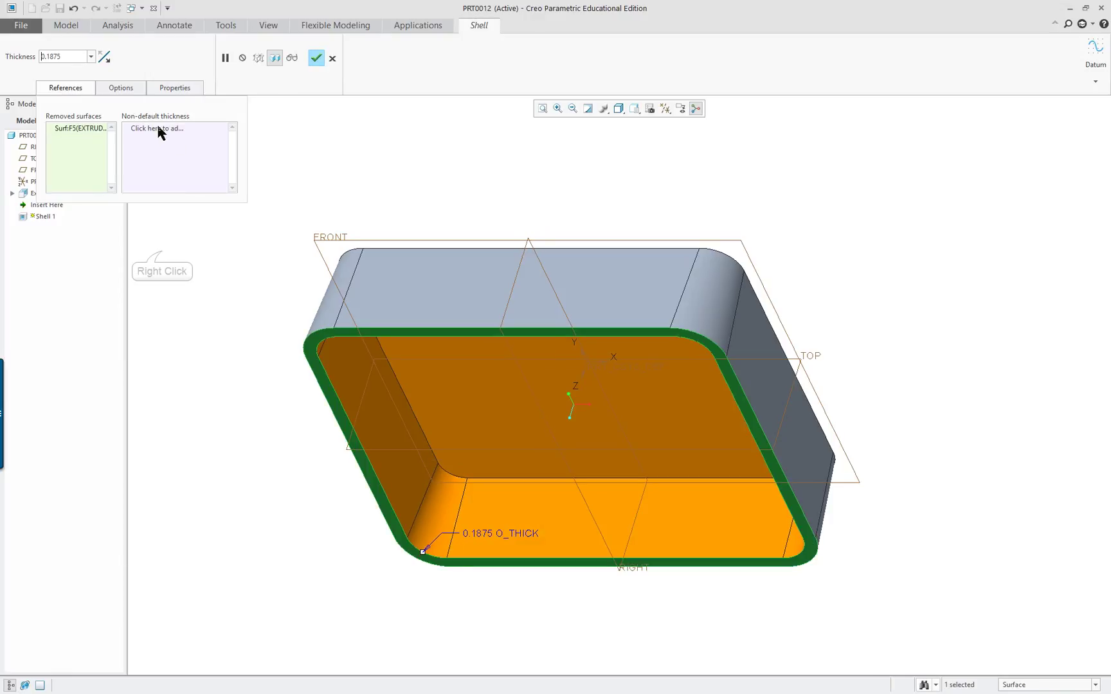
- Give the back wall a non-default 0.250 thickness and finish the shell
right_click(162, 254)
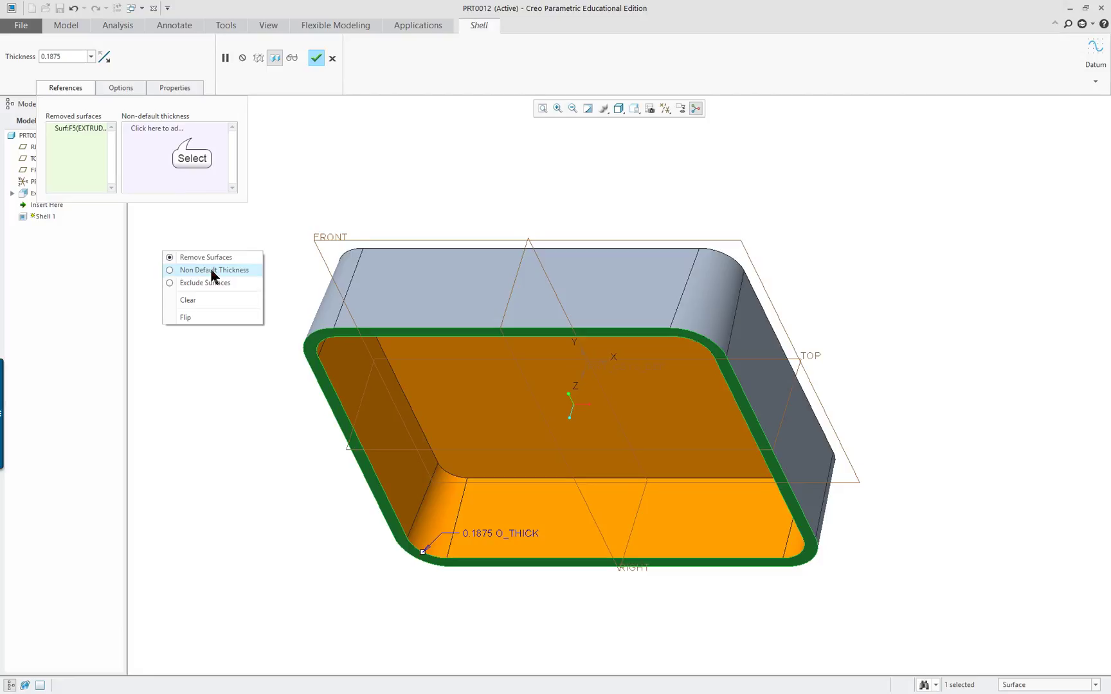
left_click(156, 131)
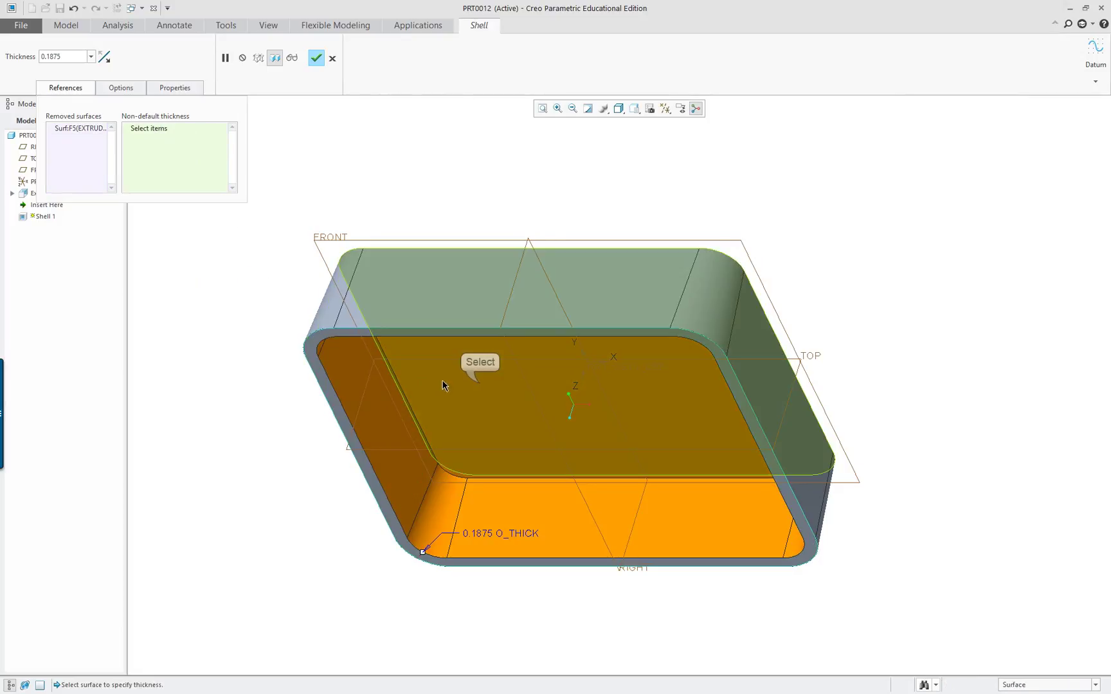
left_click(480, 381)
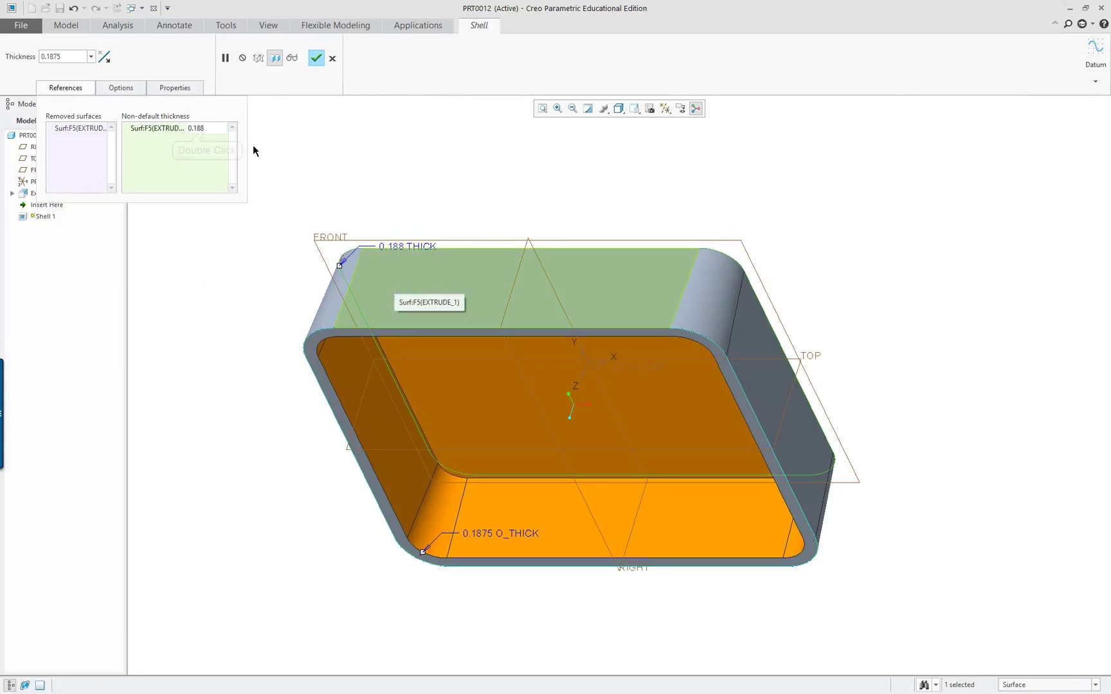
double_click(201, 128)
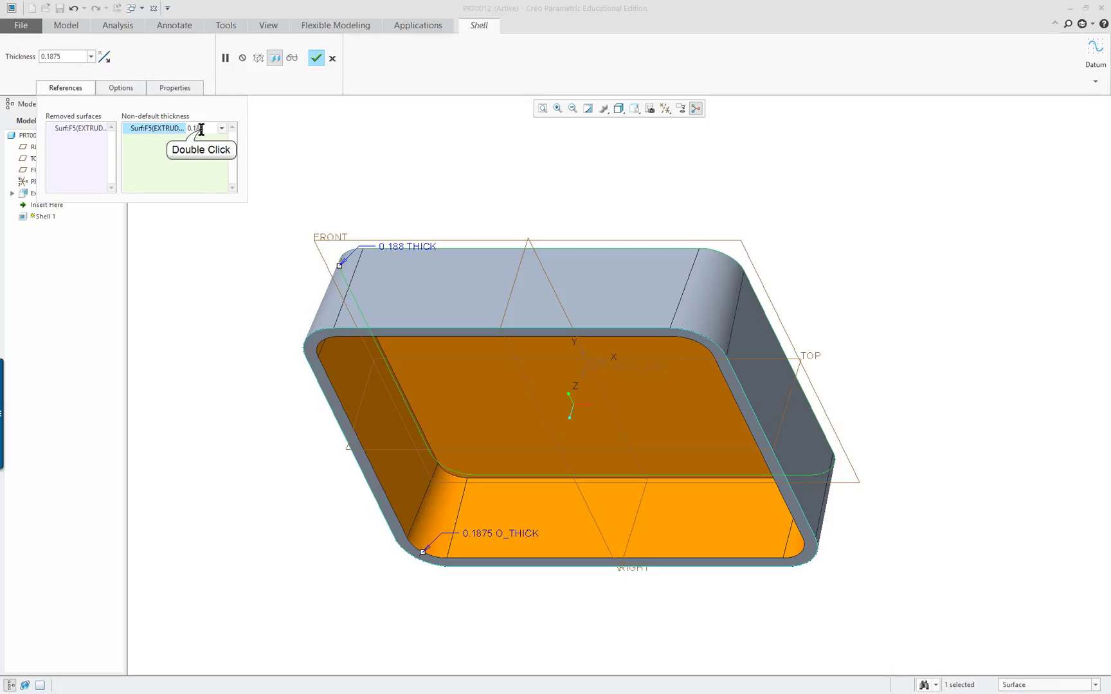
type("0.25")
key("Return")
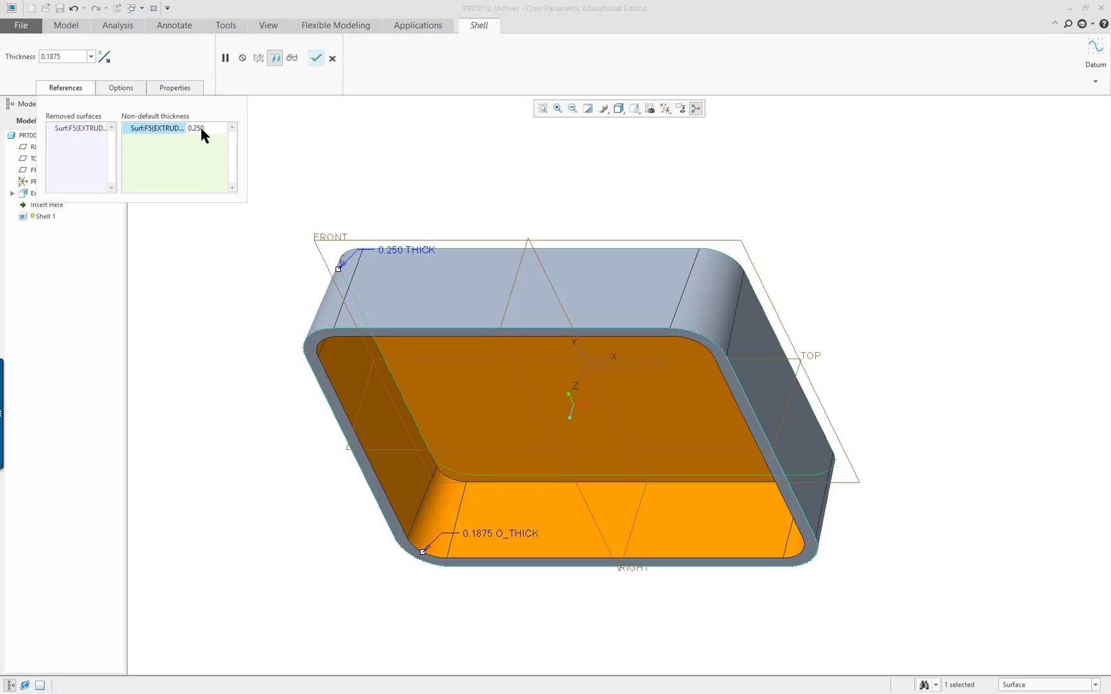
left_click(316, 58)
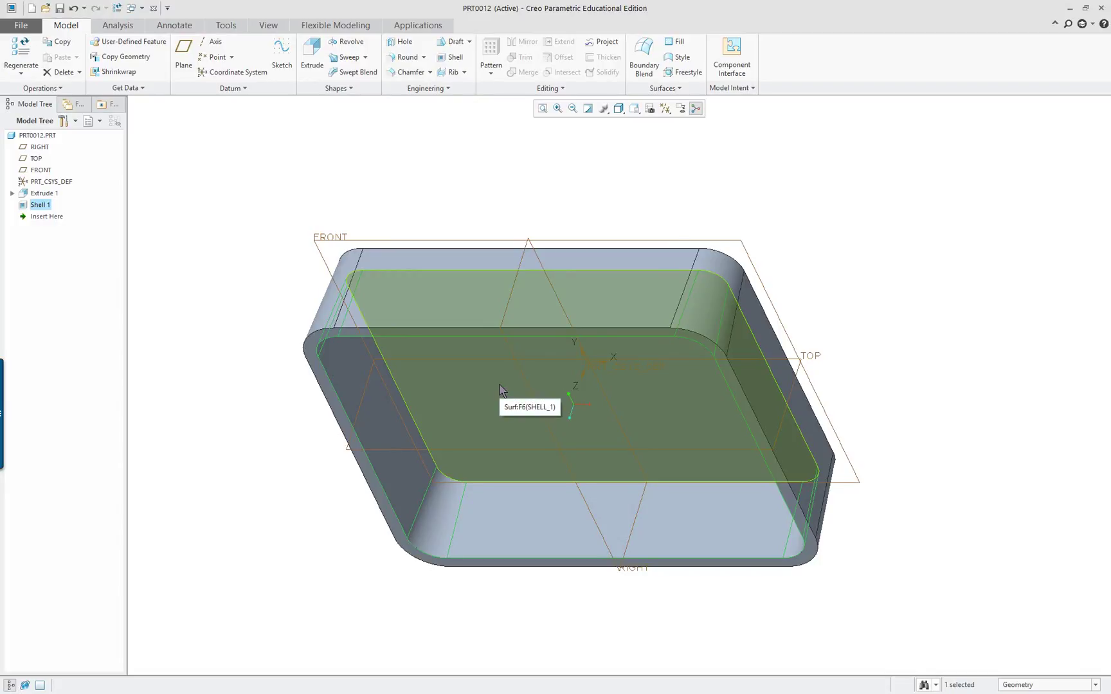
- Orbit and zoom to inspect the shell's inner floor, then start a new Extrude
left_click(501, 389, "ctrl")
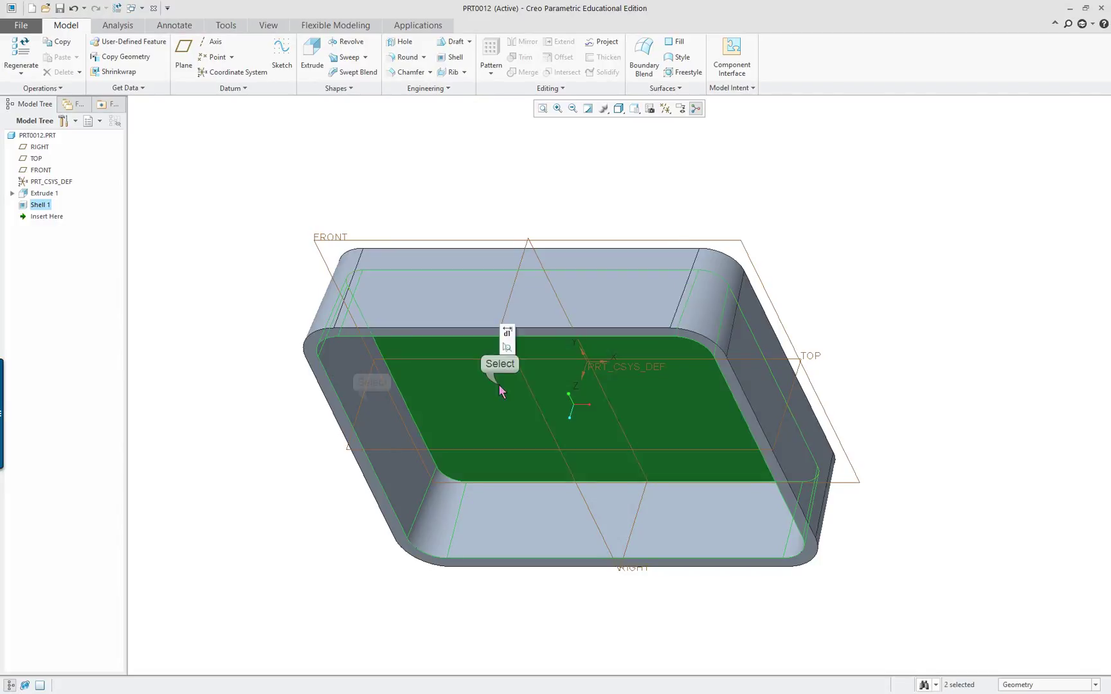
left_click(371, 402)
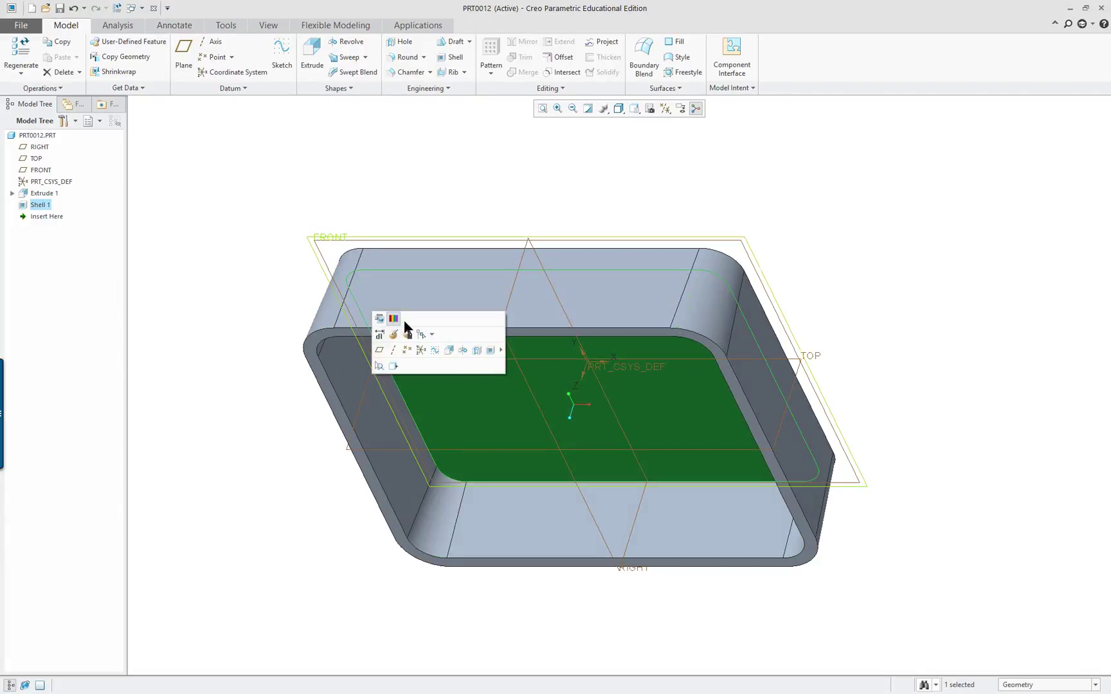
middle_click_drag(241, 324, 892, 352)
left_click(253, 293)
left_click(892, 352)
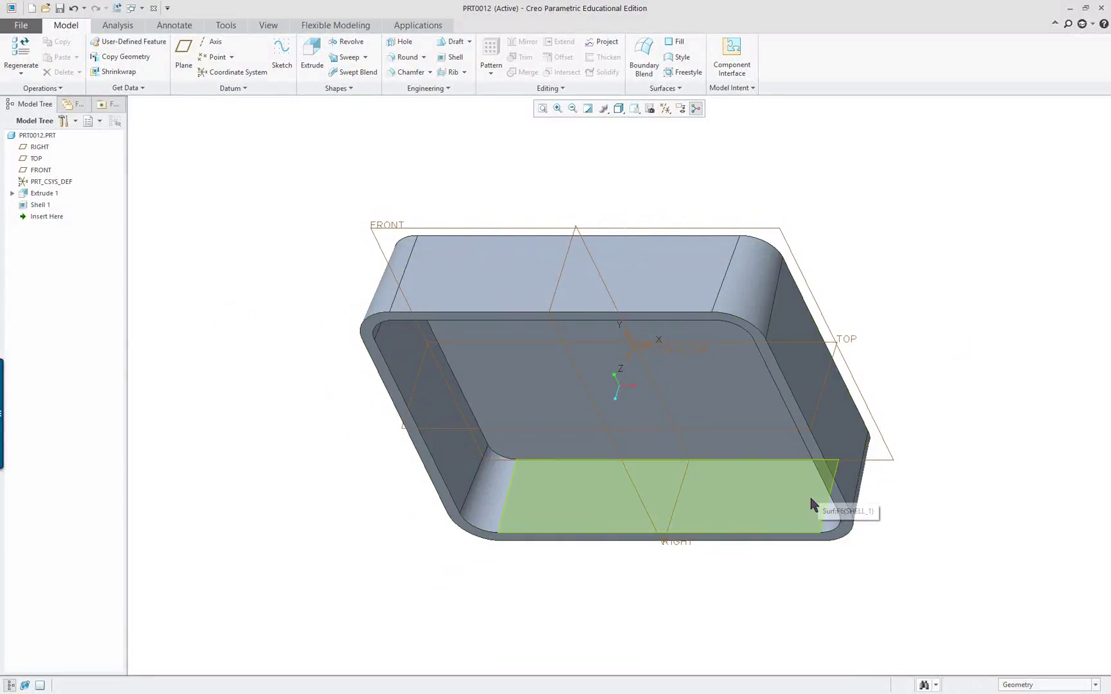
middle_click_drag(830, 441, 673, 427)
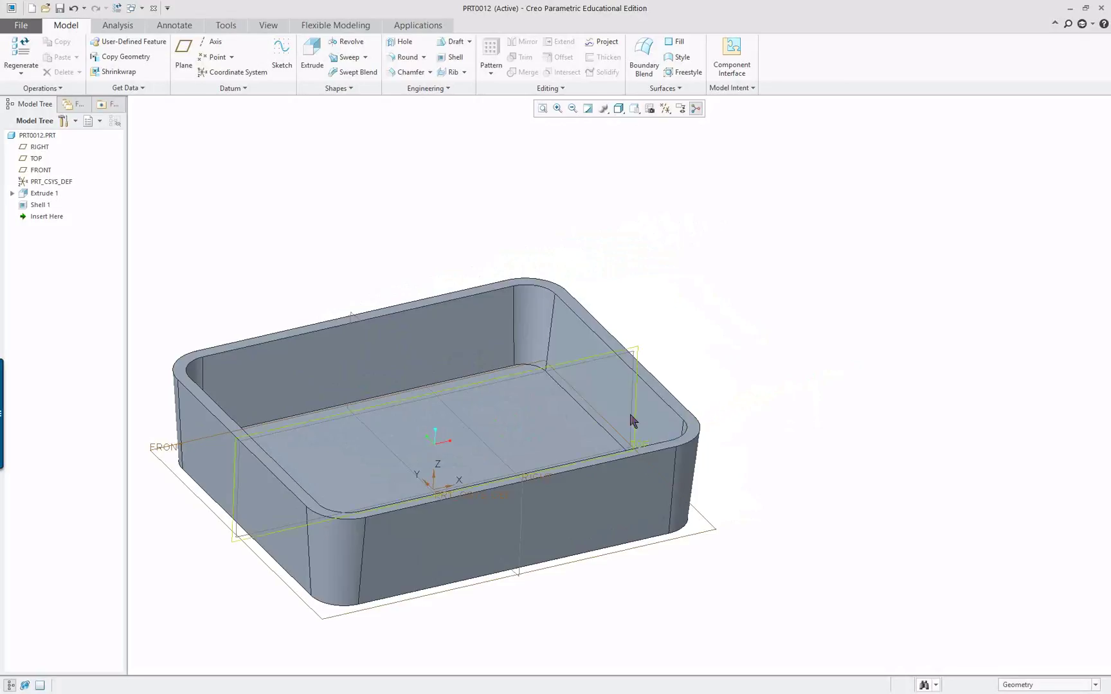
scroll(705, 367, "down", 2)
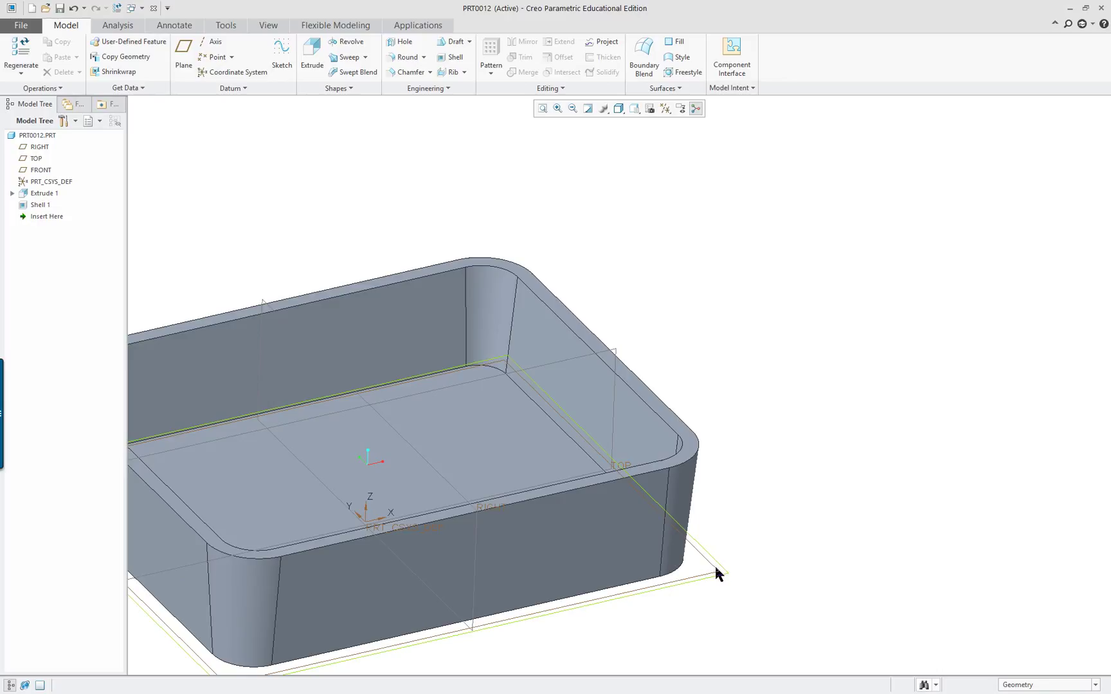
left_click(312, 50)
- Sketch on the inner floor, referencing its floor, rounded corner and back-wall edges instead of RIGHT/TOP planes
left_click(471, 429)
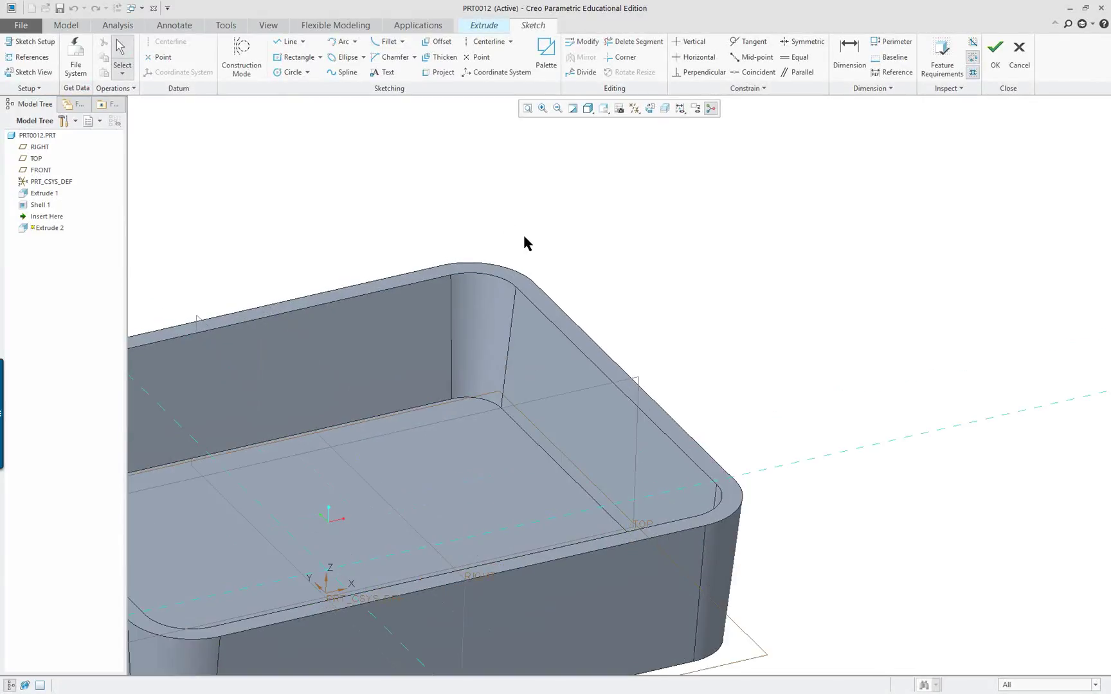
scroll(488, 413, "up", 2)
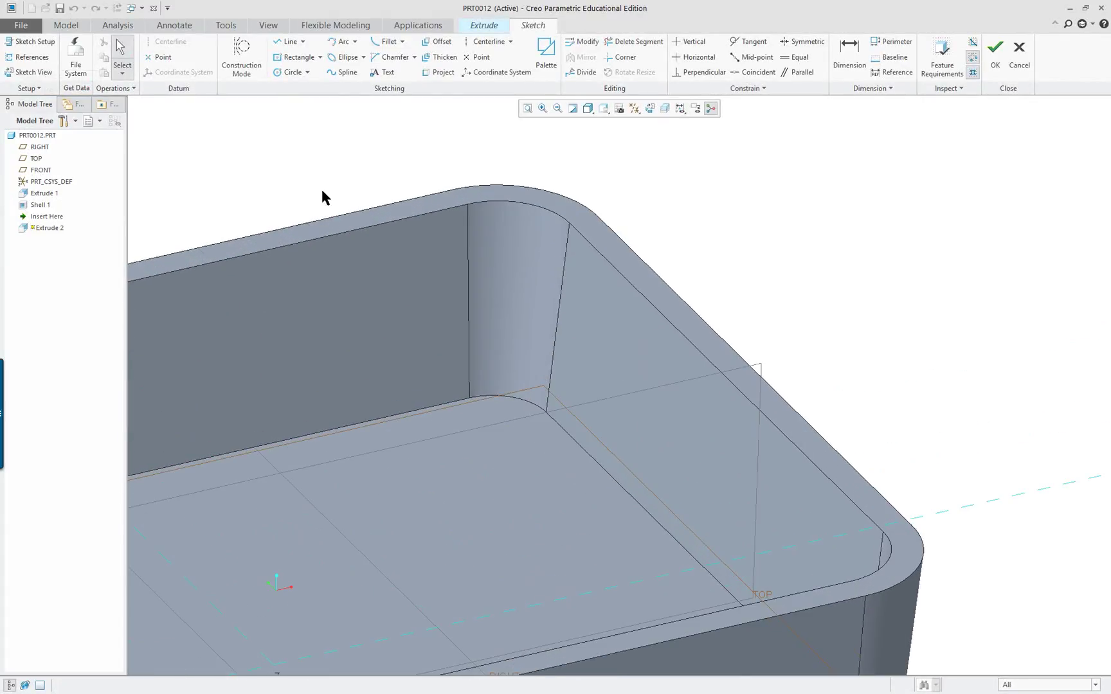
left_click(29, 57)
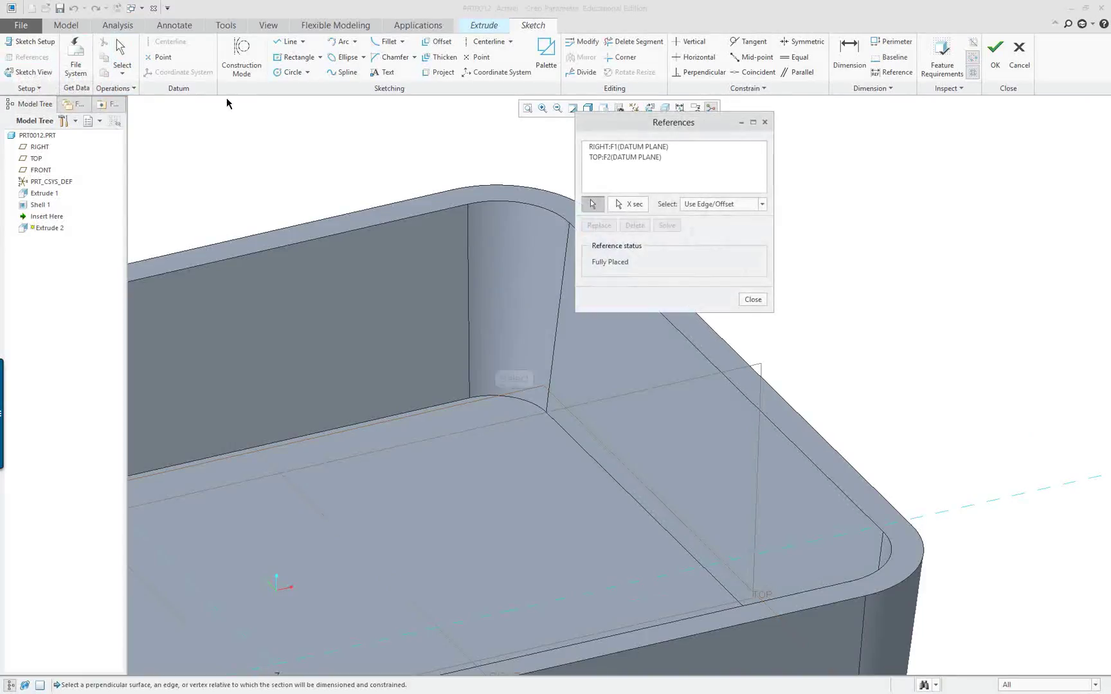
left_click(564, 426)
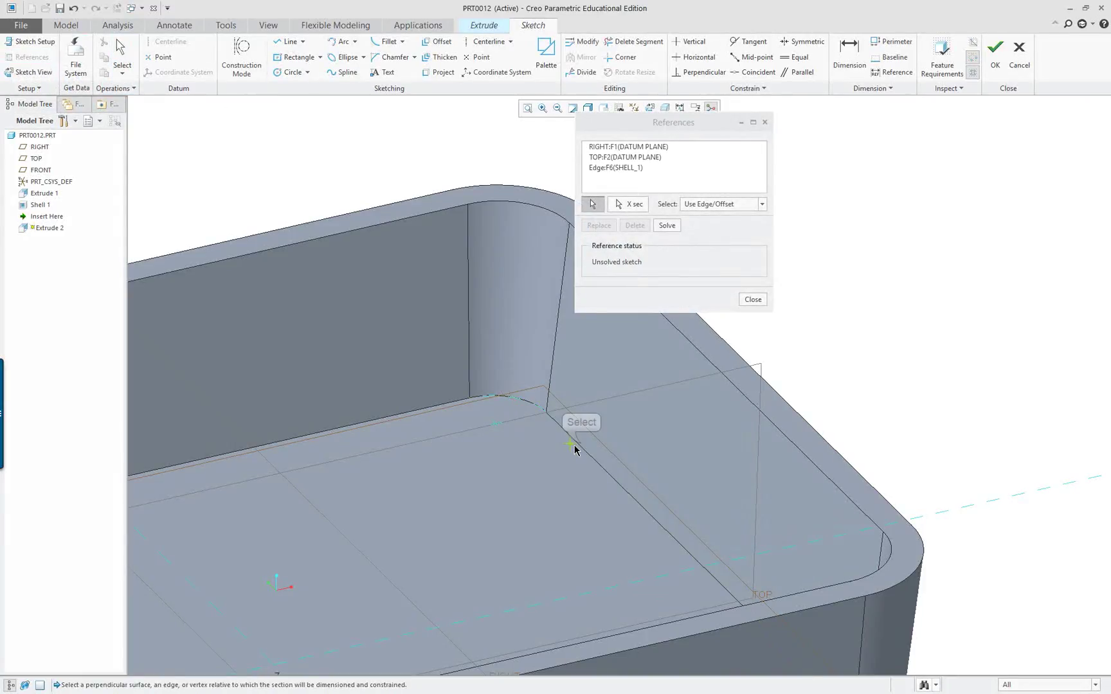
left_click(575, 447)
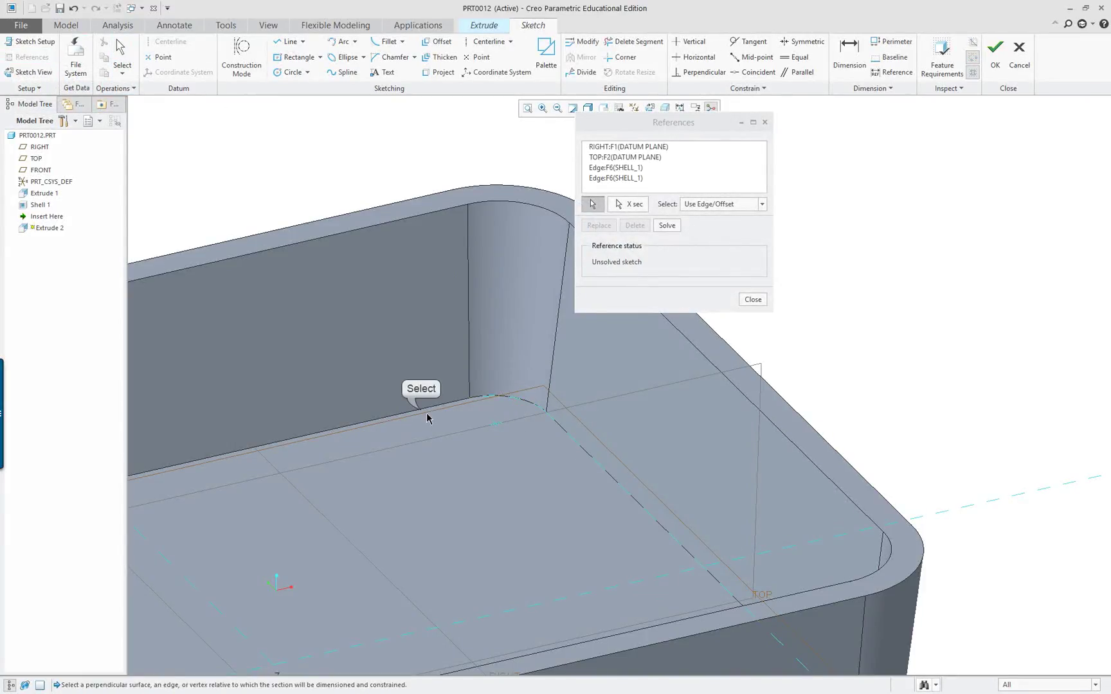
left_click(427, 417)
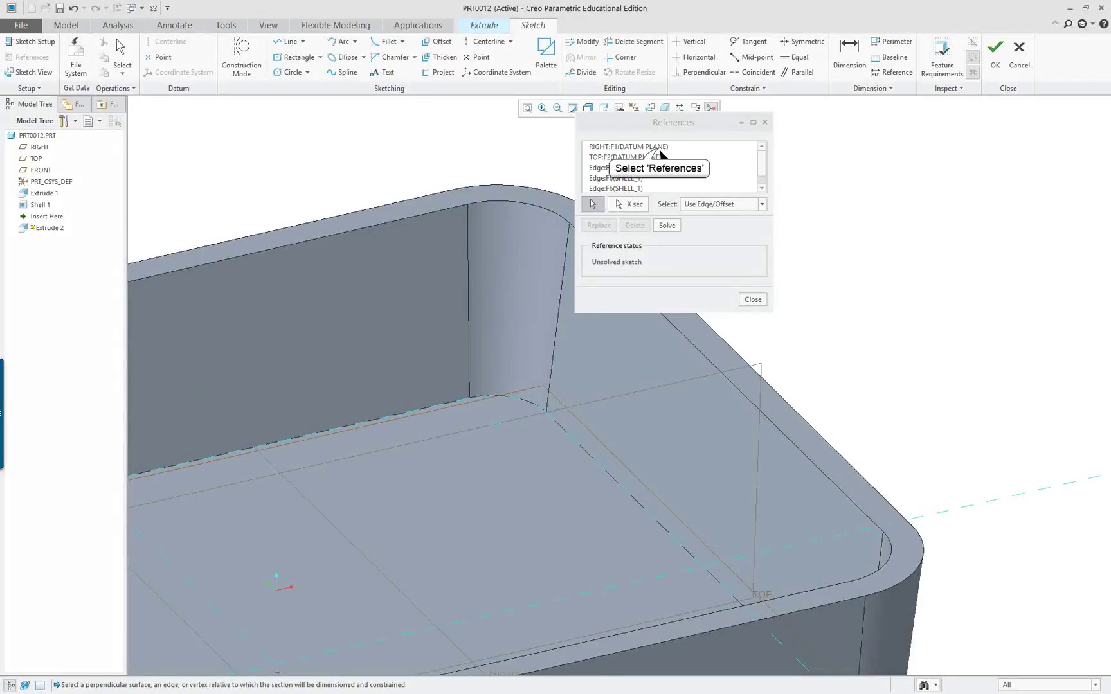
left_click(660, 148)
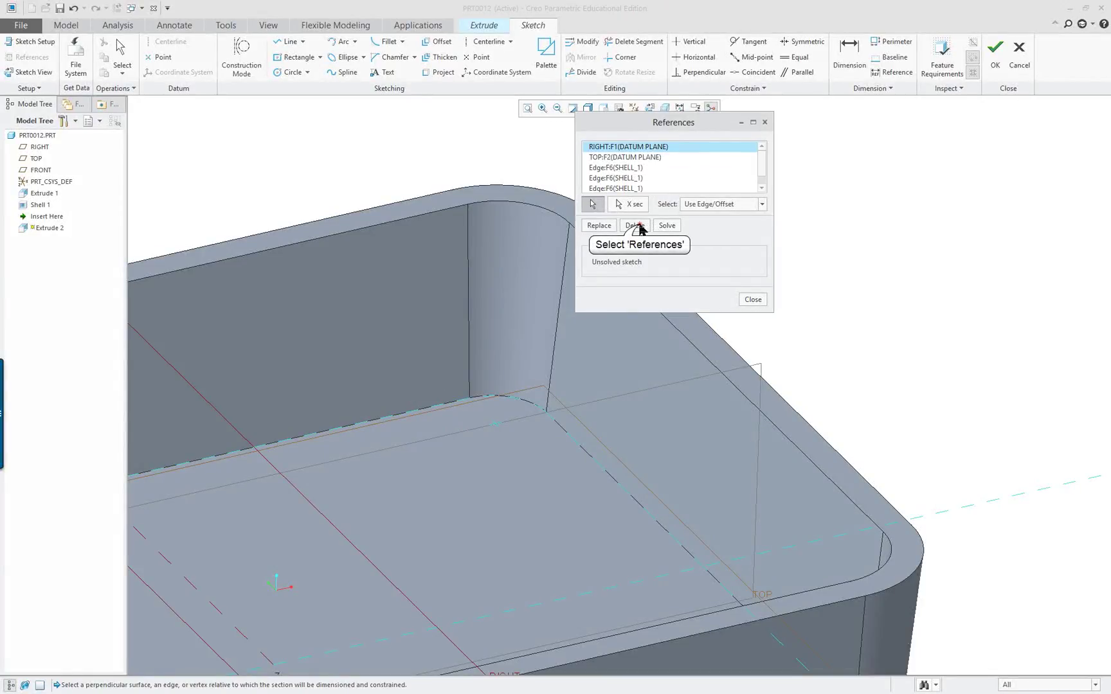
left_click(635, 225)
left_click(634, 225)
left_click(667, 226)
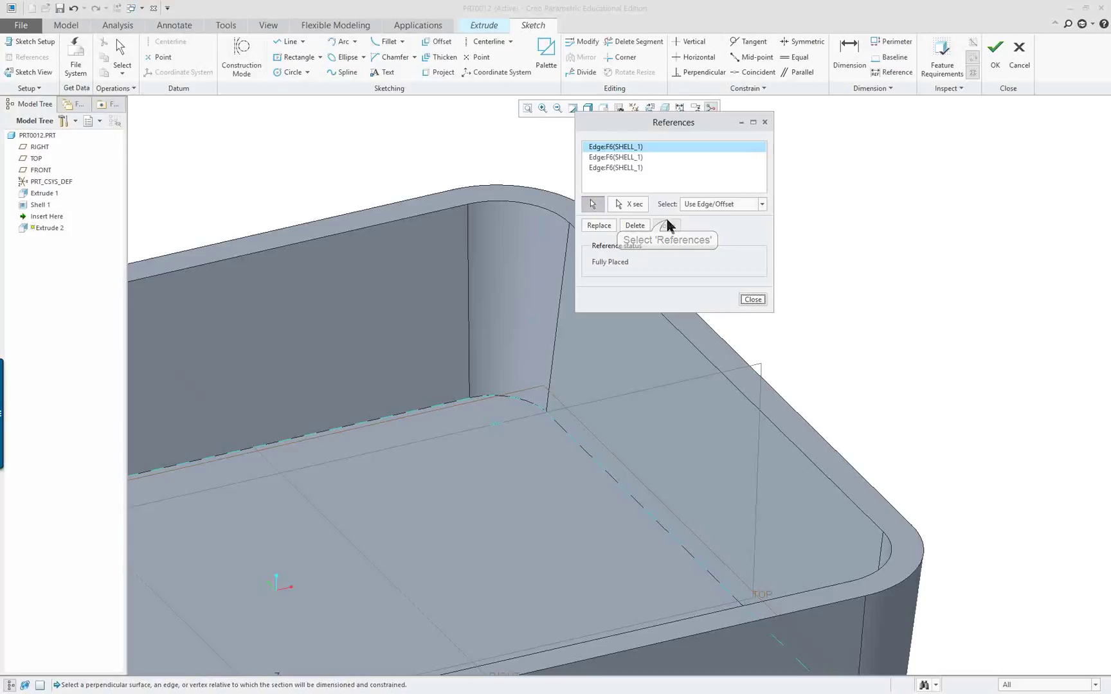
left_click(759, 300)
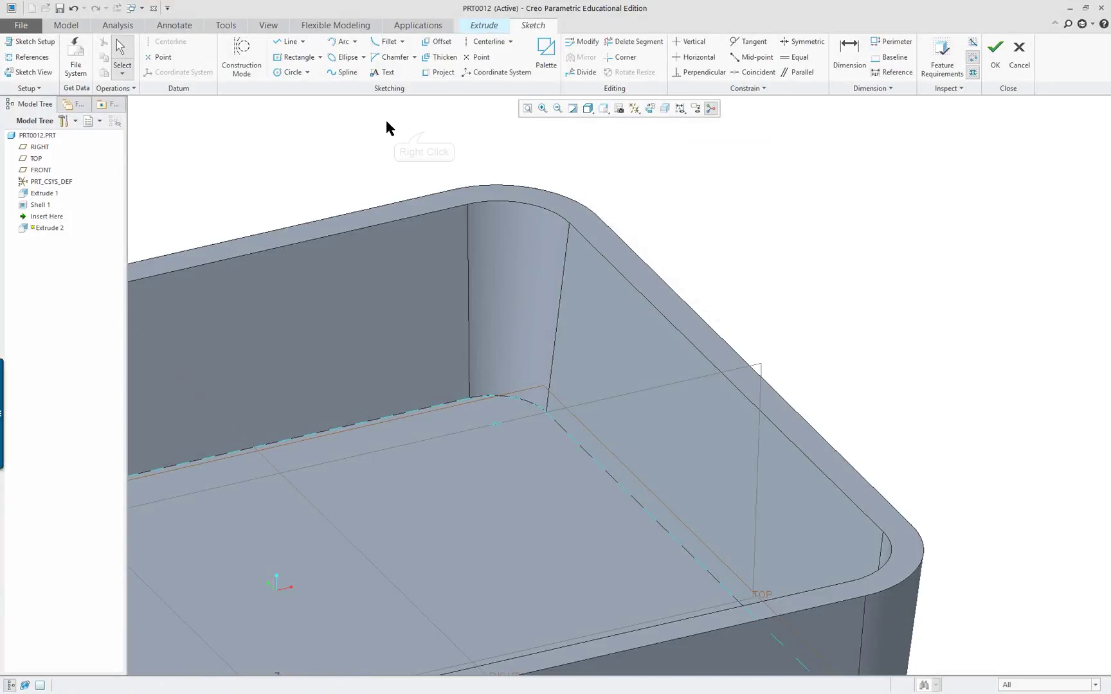
right_click(422, 131)
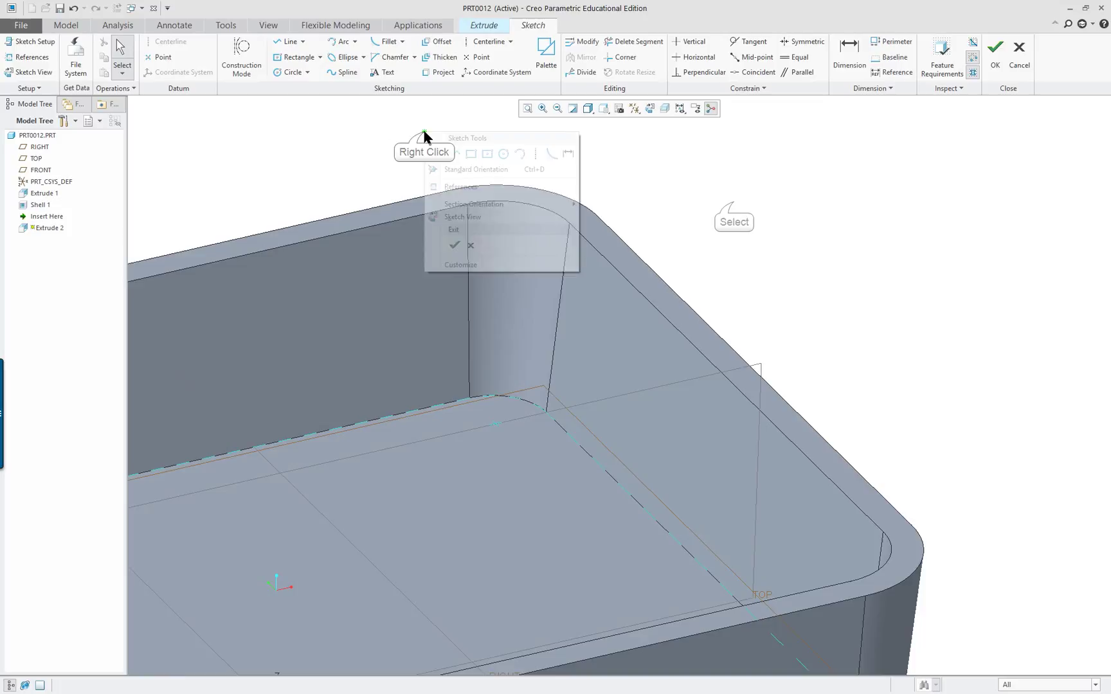
left_click(489, 153)
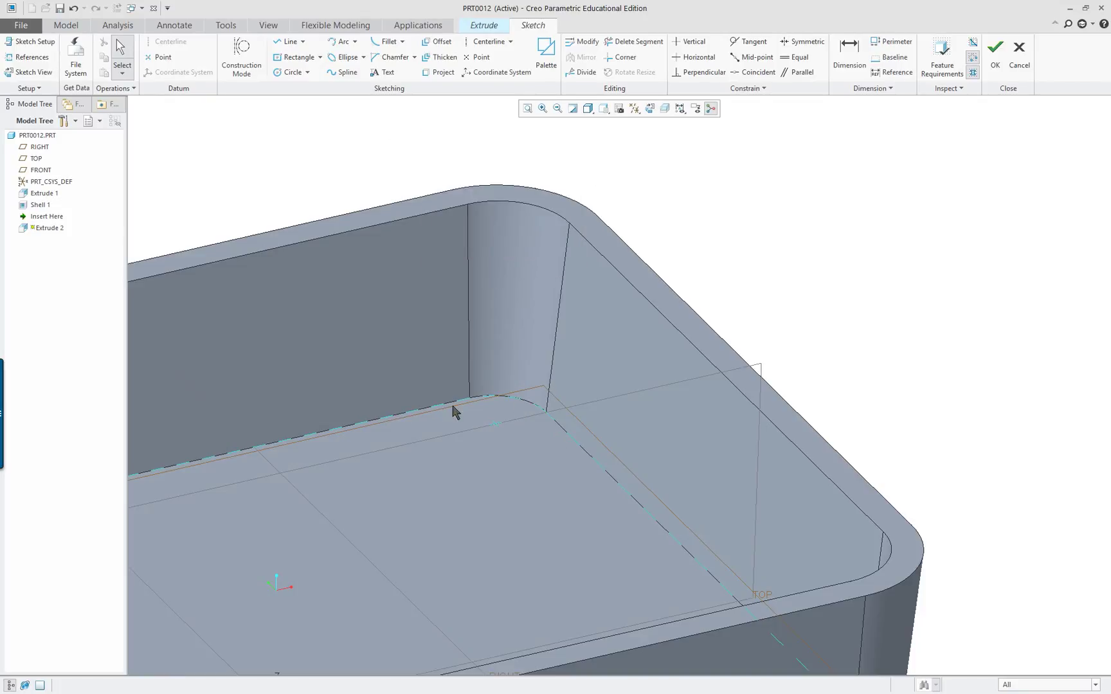
- Project the inner fillet arc, diagonal edge and left inner floor edge into the sketch
left_click(439, 72)
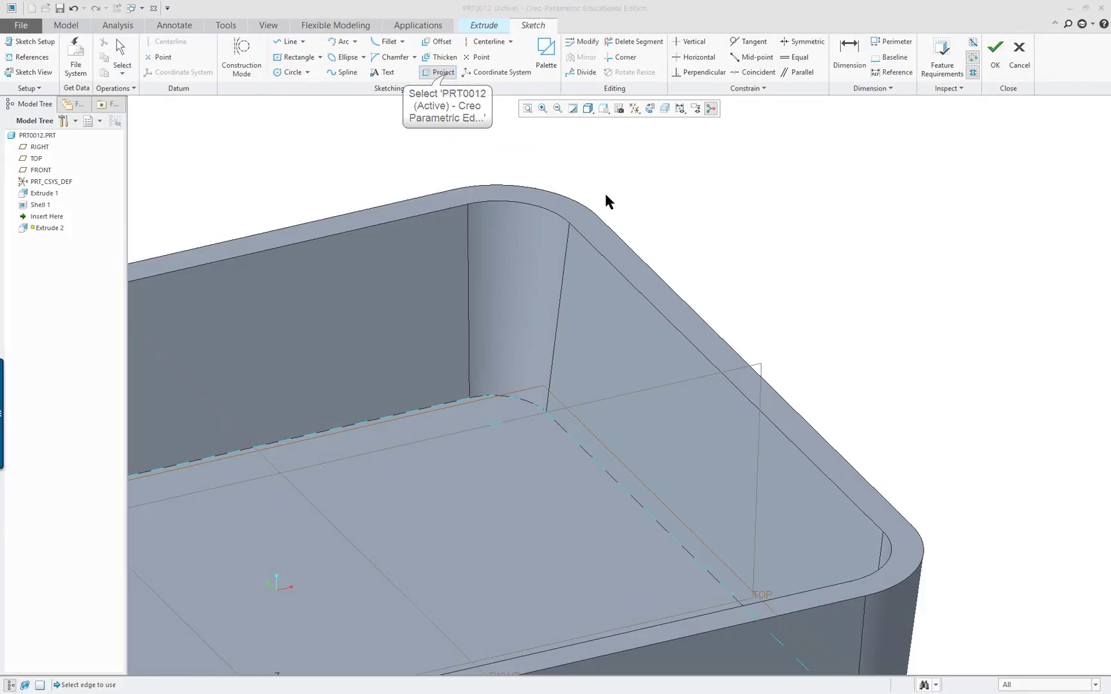
left_click(527, 401)
left_click(579, 446)
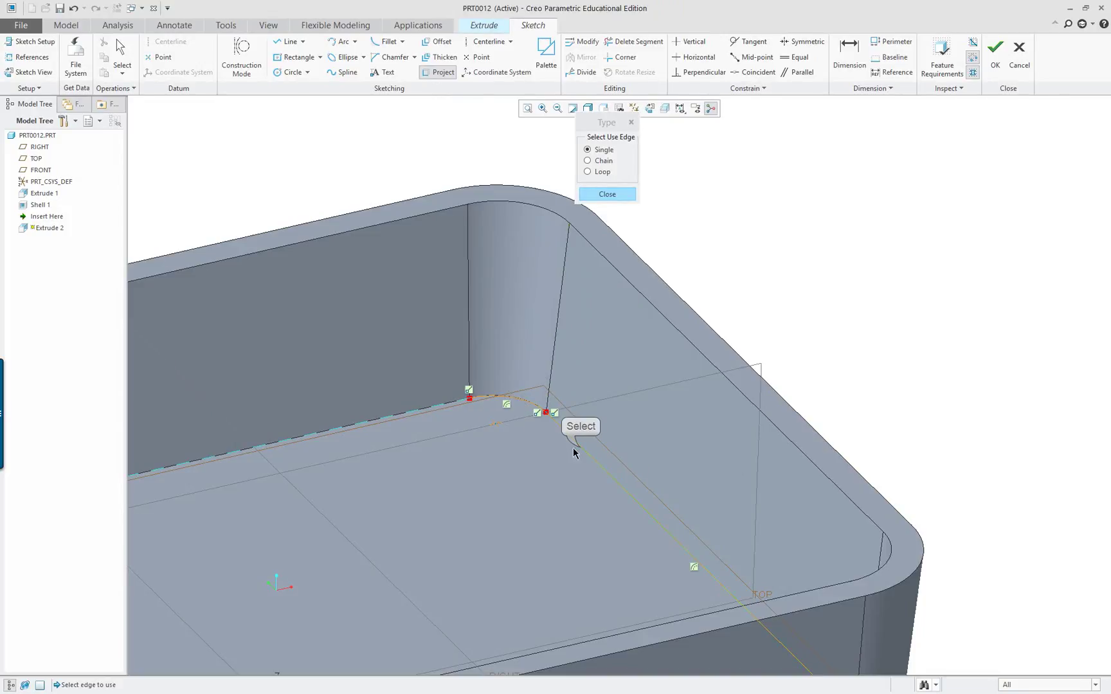
left_click(377, 422)
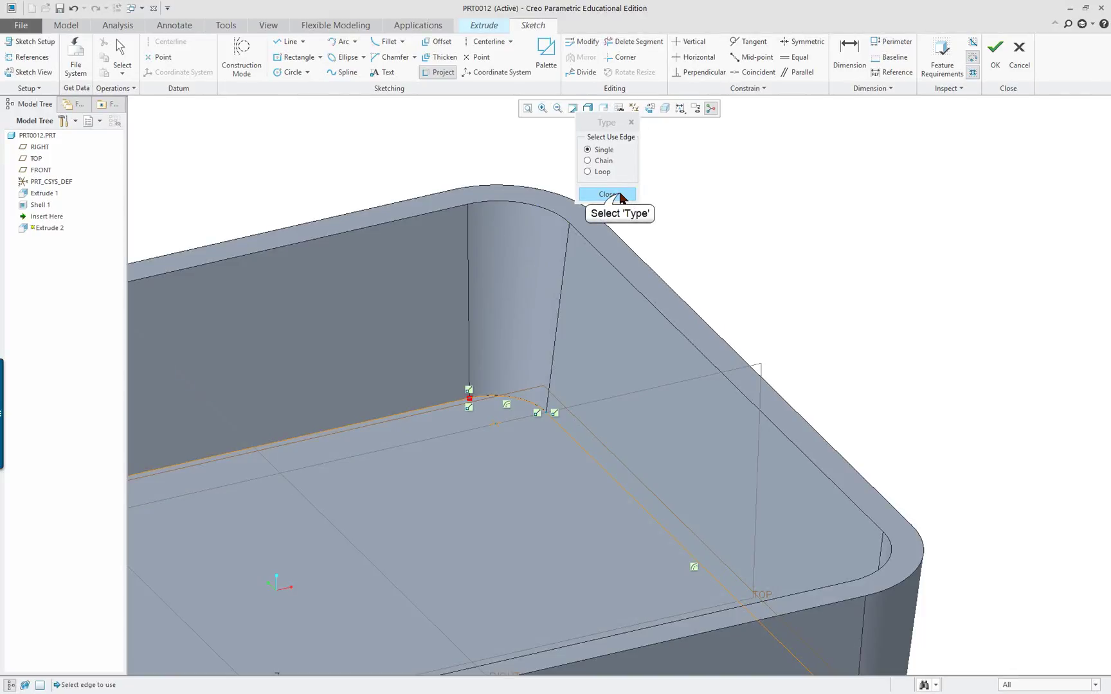
left_click(607, 194)
right_click(628, 194)
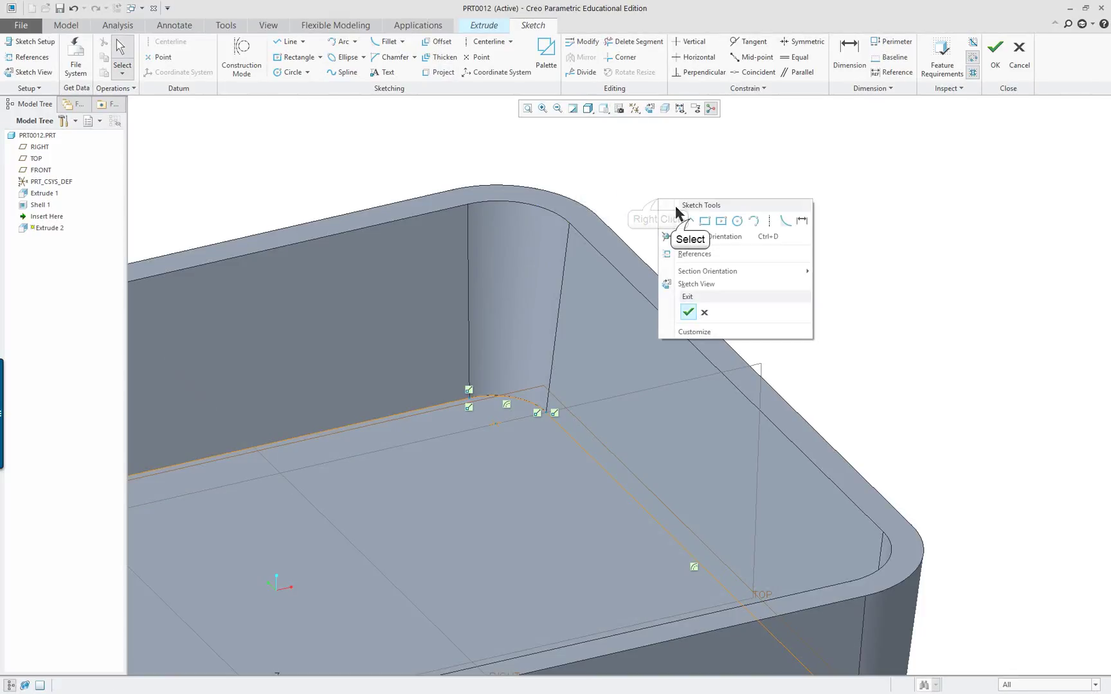
left_click(687, 221)
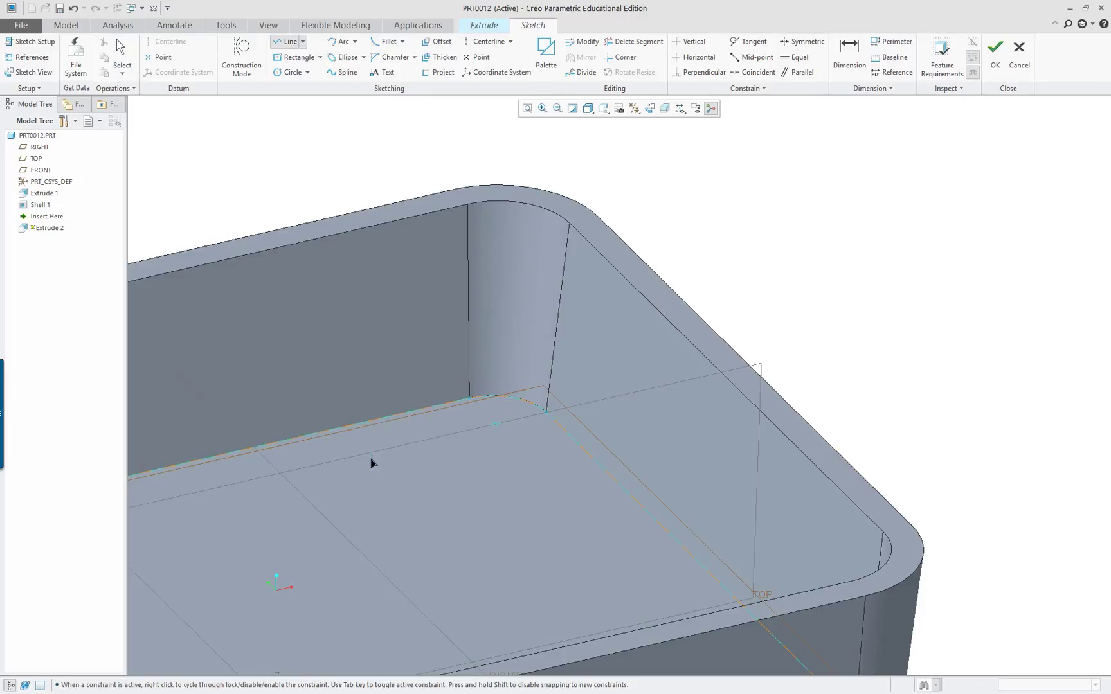
- Draw two lines from the back inner edge across the floor to the slanted edge
scroll(371, 460, "up", 3)
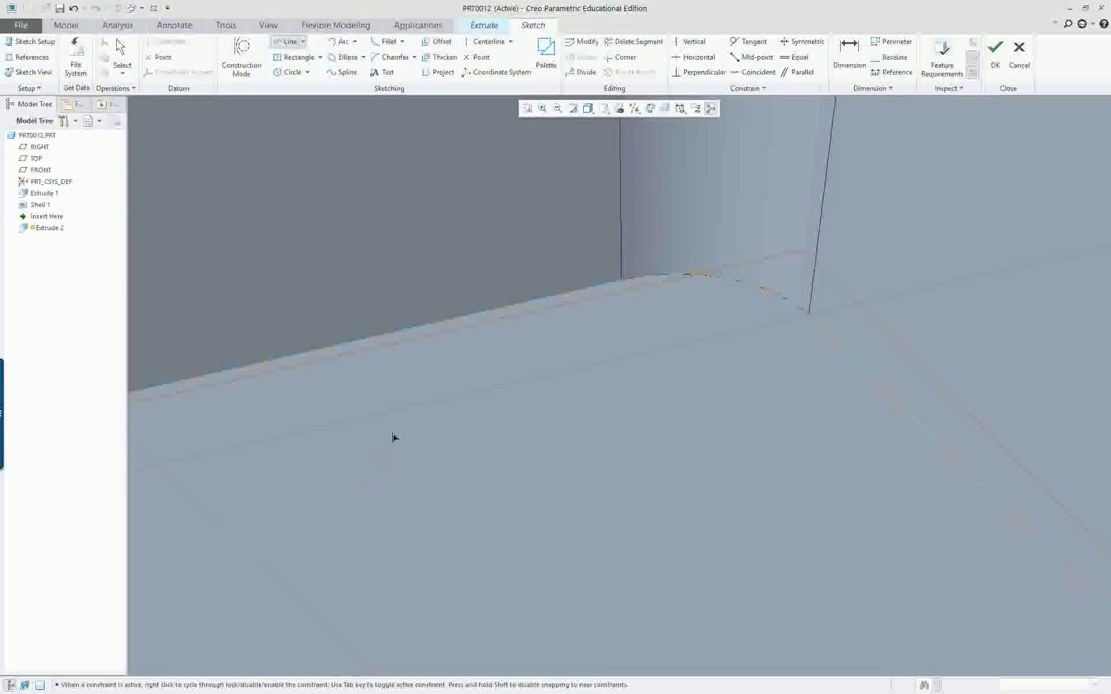
left_click(439, 323)
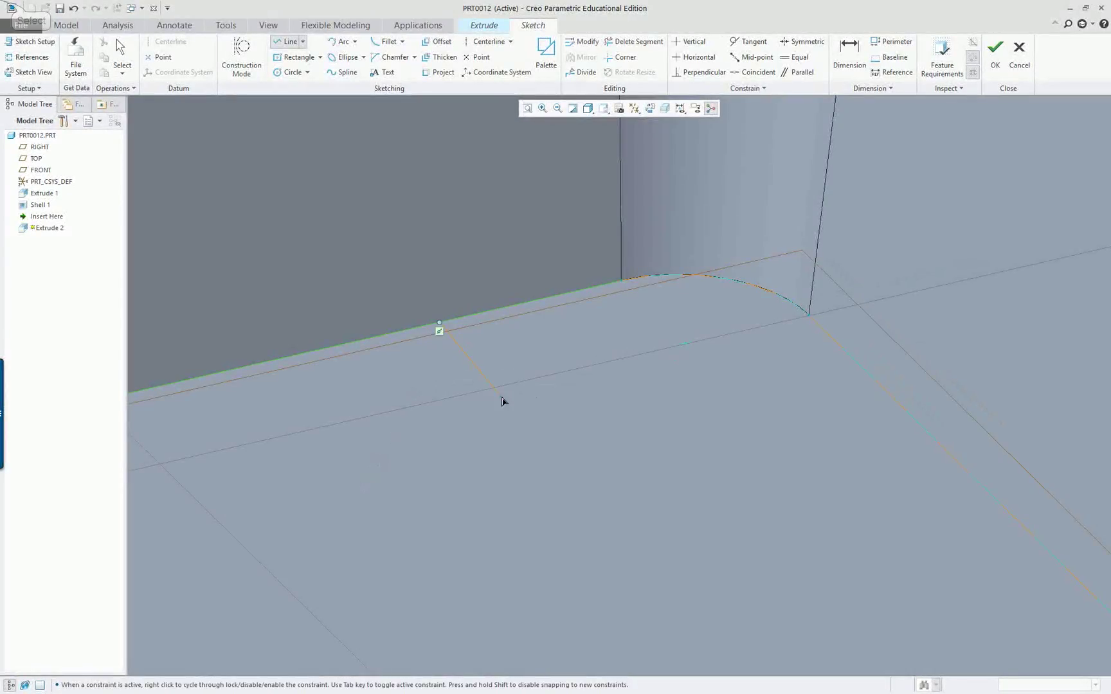
left_click(583, 464)
left_click(887, 397)
middle_click(871, 456)
middle_click(871, 462)
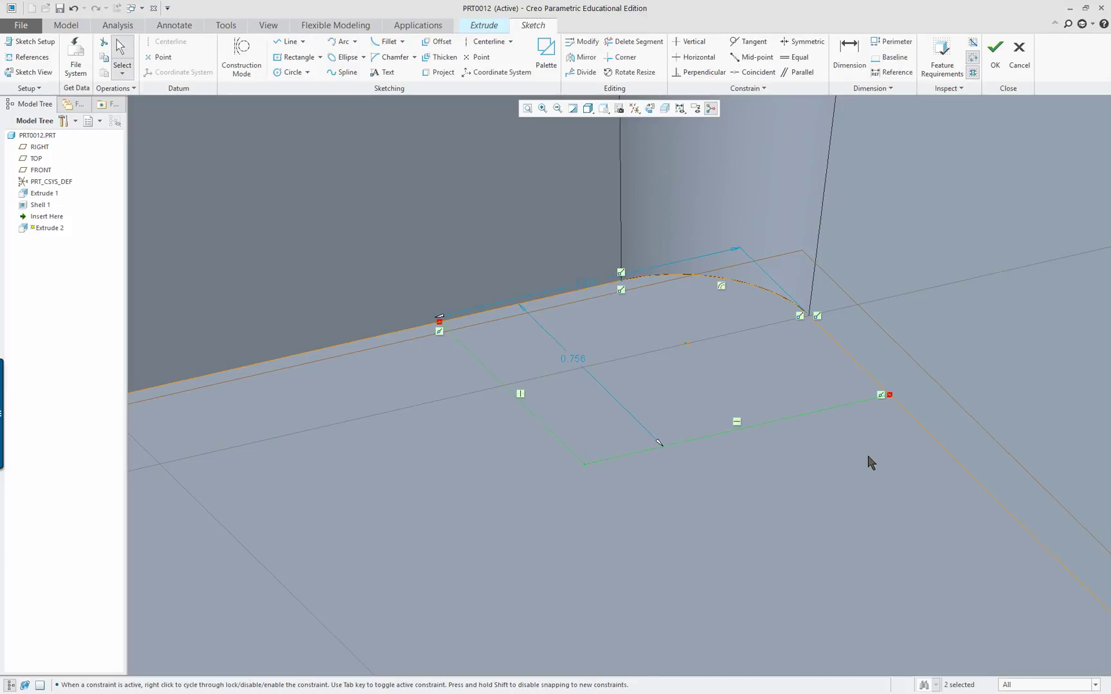
scroll(876, 468, "up", 6)
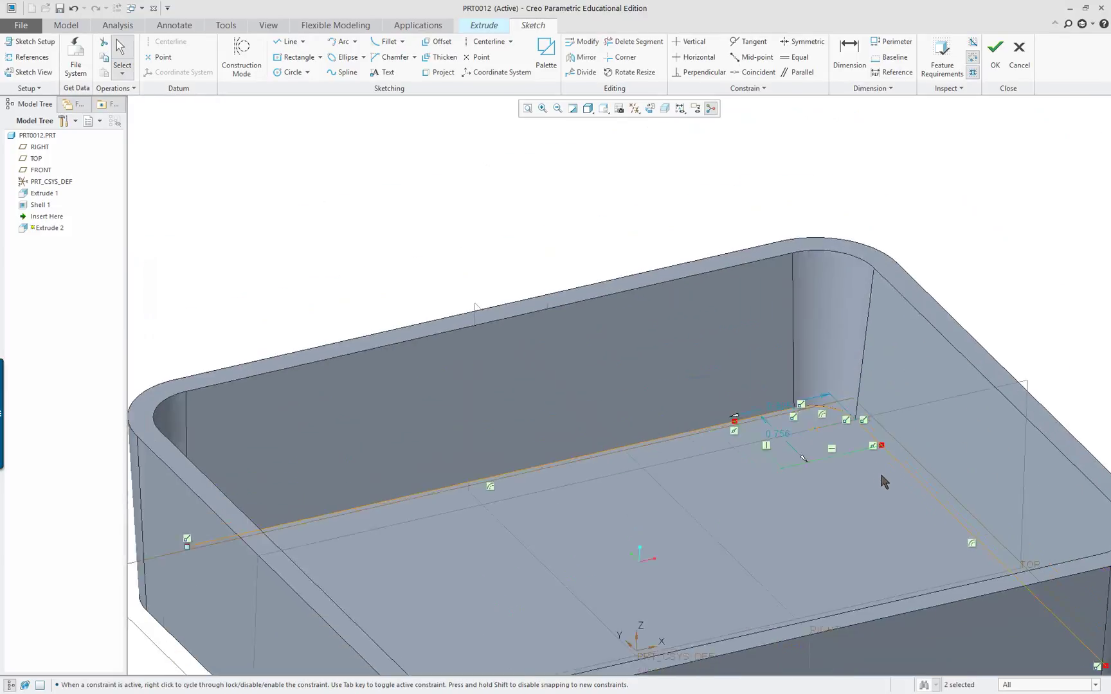
scroll(1066, 607, "down", 2)
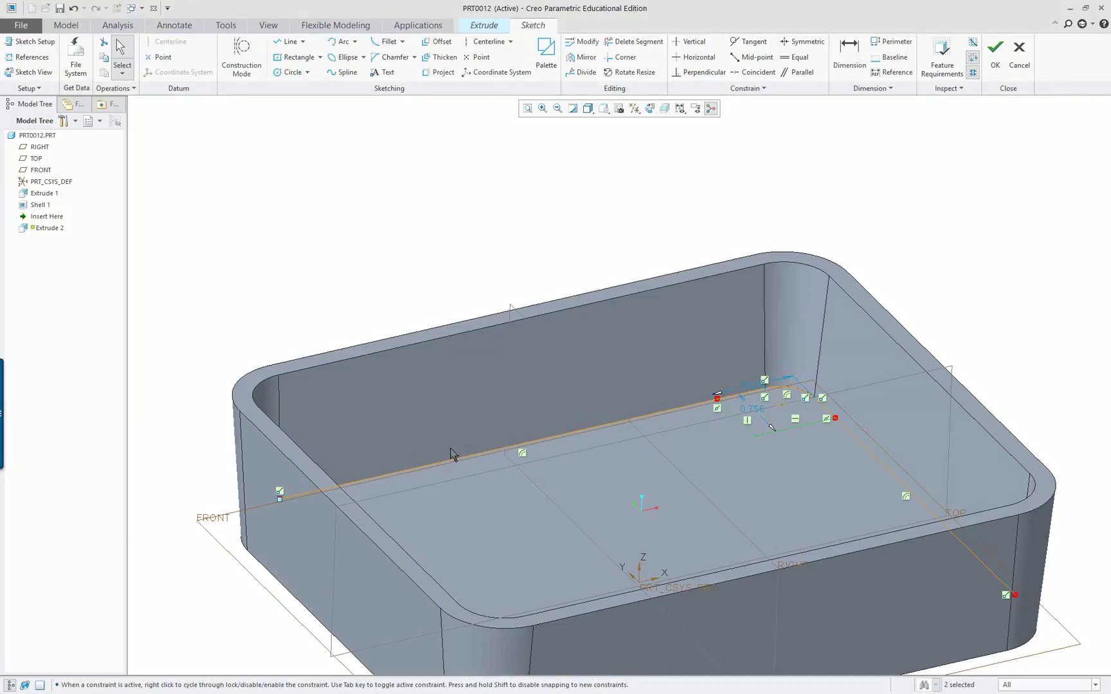
scroll(1070, 635, "down", 1)
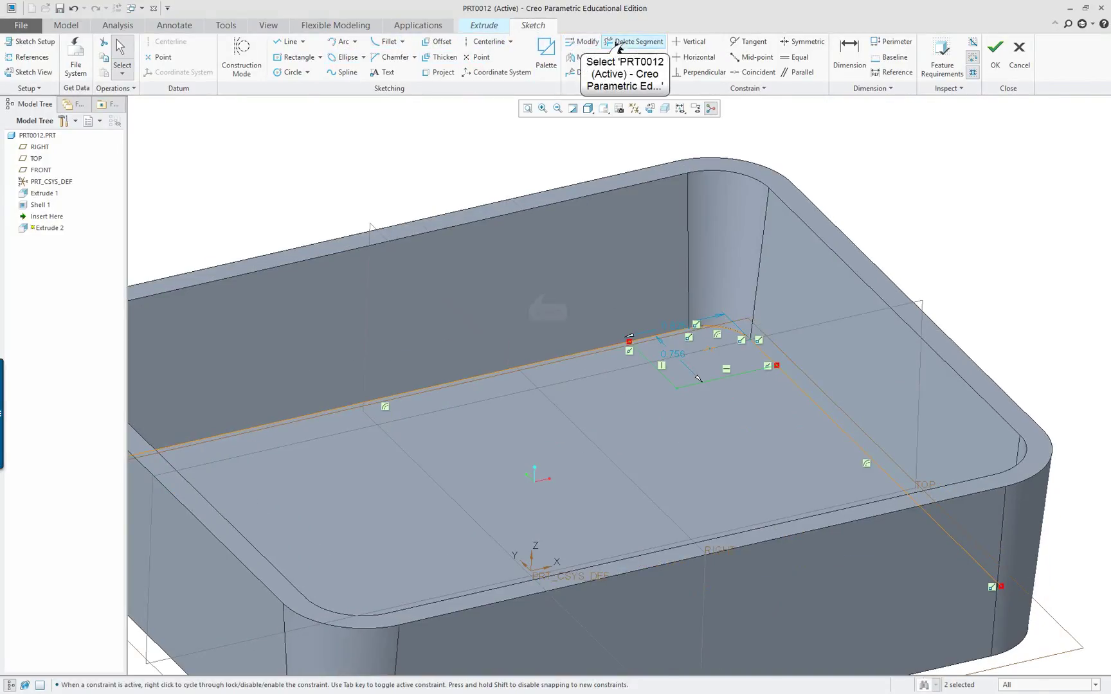
- Delete the extra back-wall and slanted edge segments to leave a closed corner profile
left_click(625, 44)
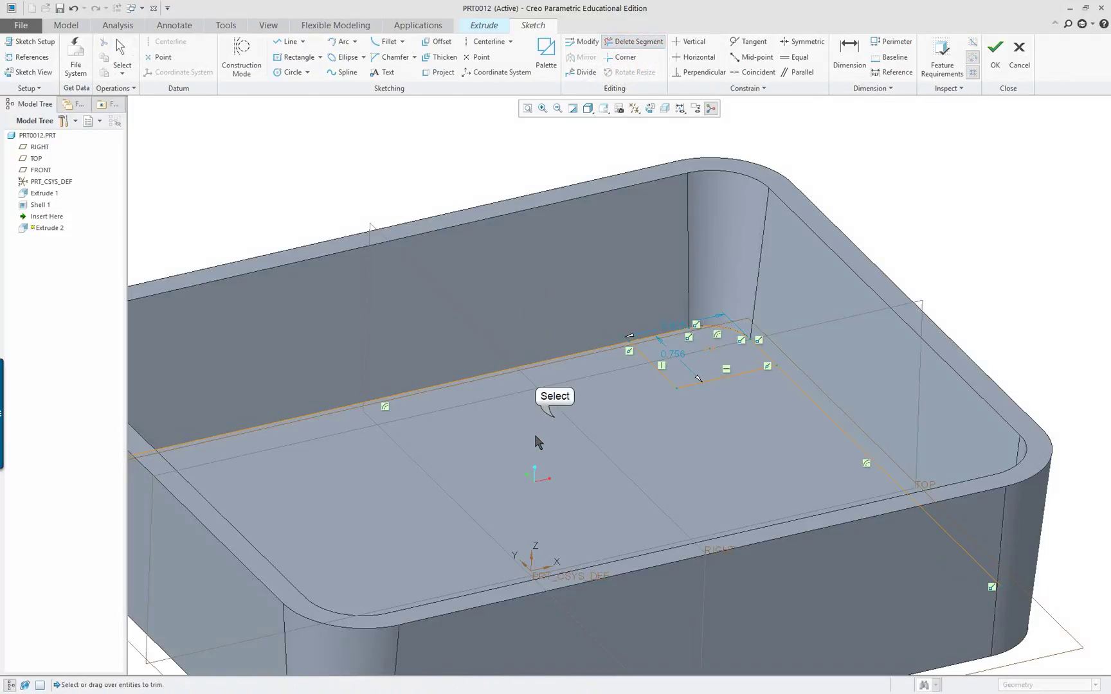
left_click(529, 360)
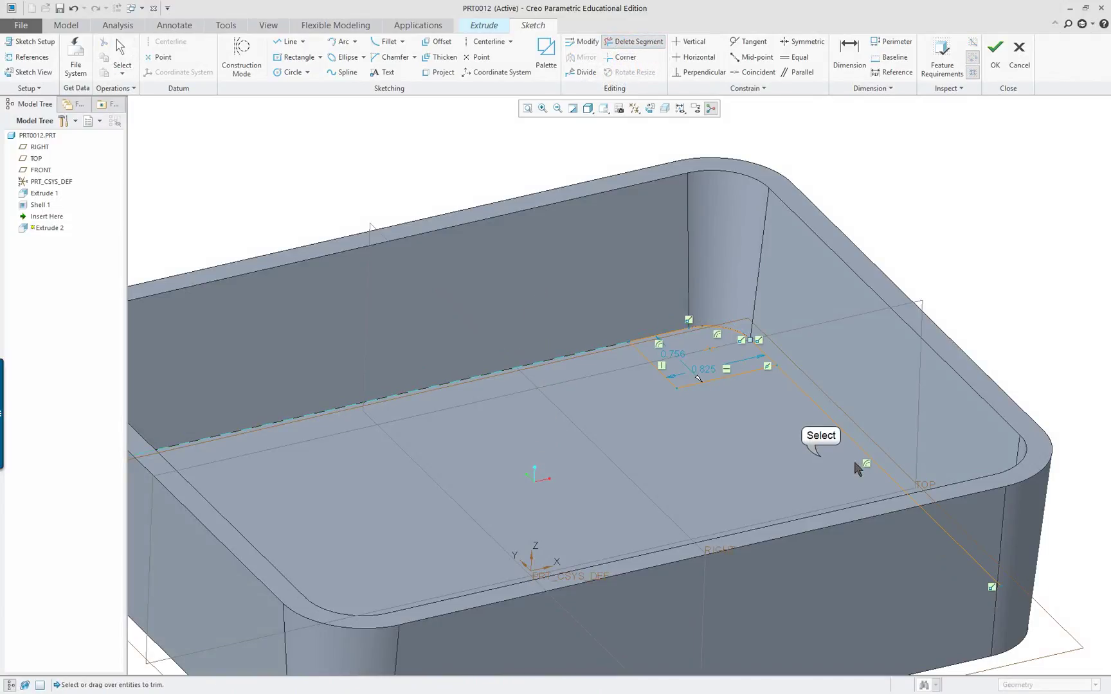
mouse_move(842, 450)
left_mouse_down()
mouse_move(916, 450)
mouse_move(911, 502)
mouse_move(899, 522)
left_mouse_up()
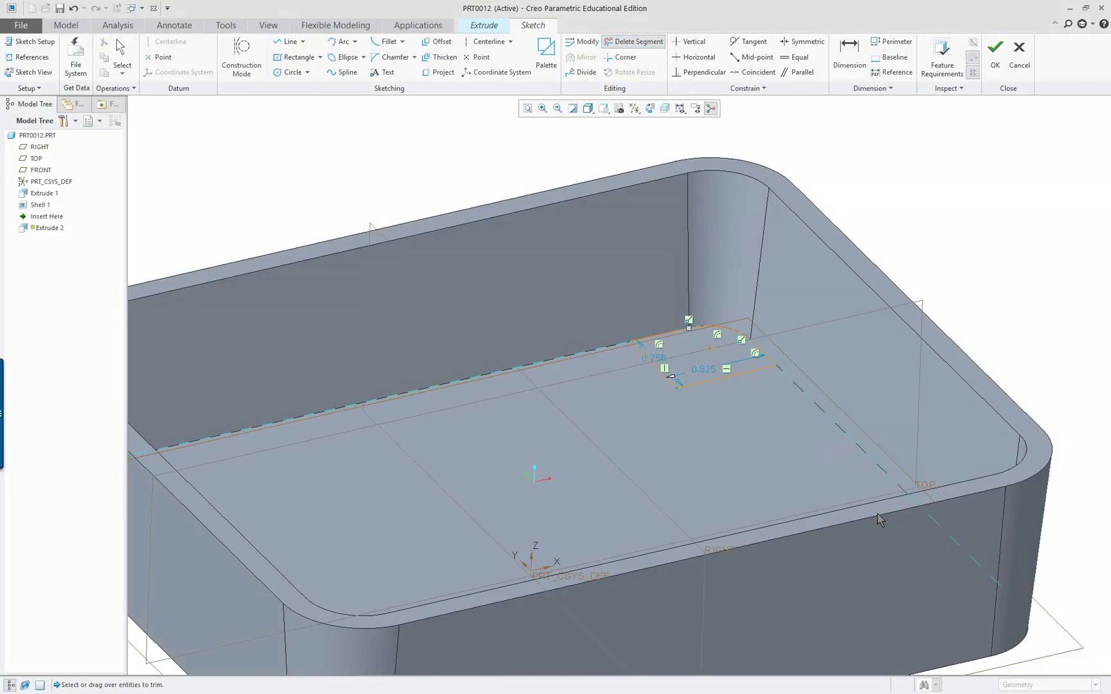
middle_click(545, 308)
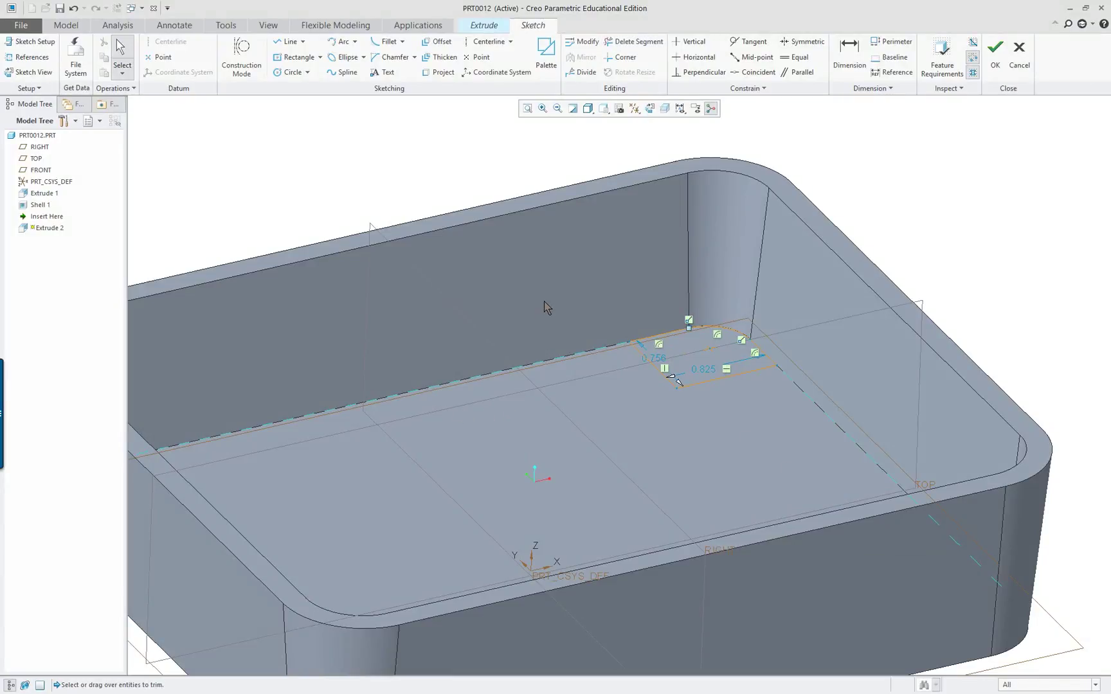
scroll(753, 370, "up", 2)
scroll(868, 326, "up", 1)
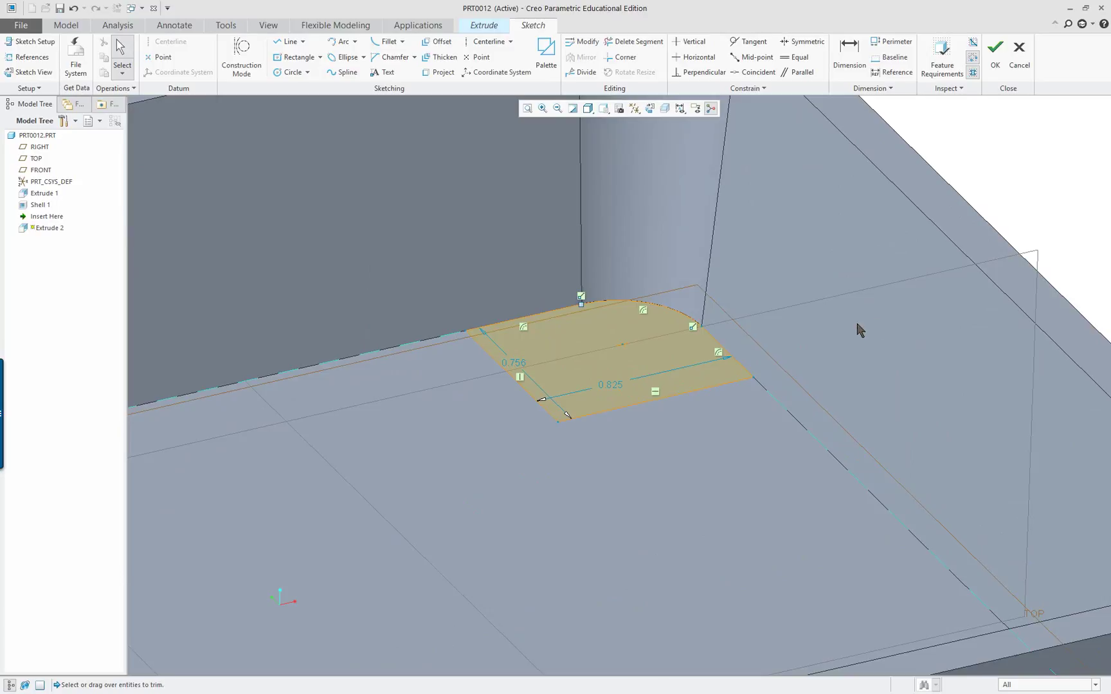
middle_click_drag(847, 326, 801, 398, "ctrl")
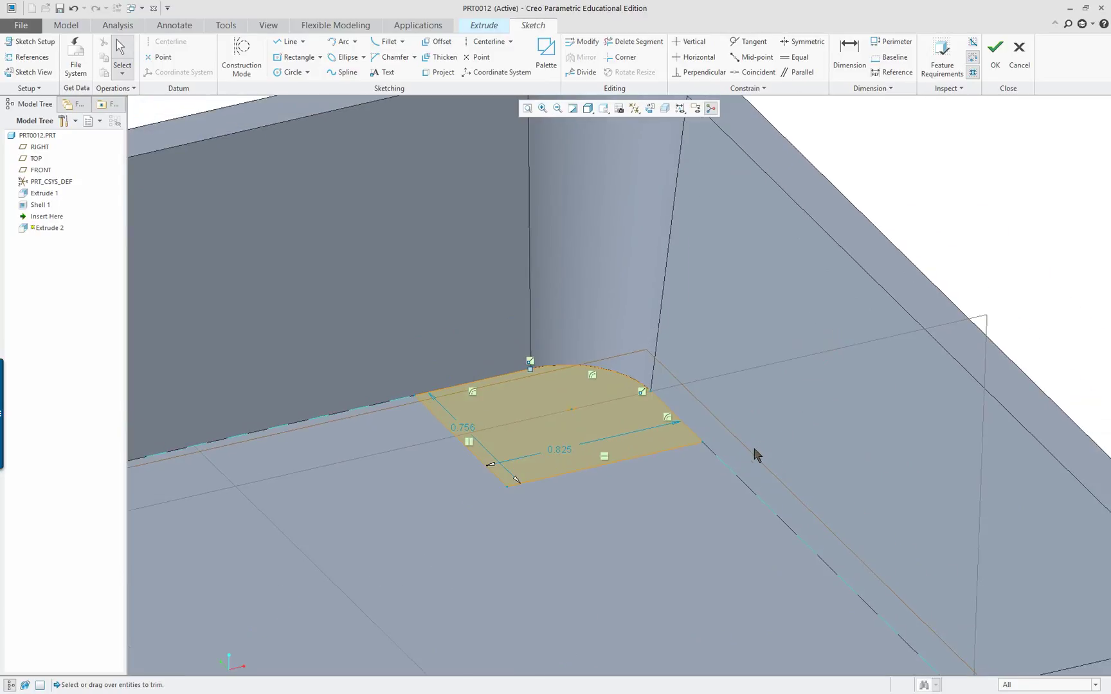
scroll(696, 494, "up", 1)
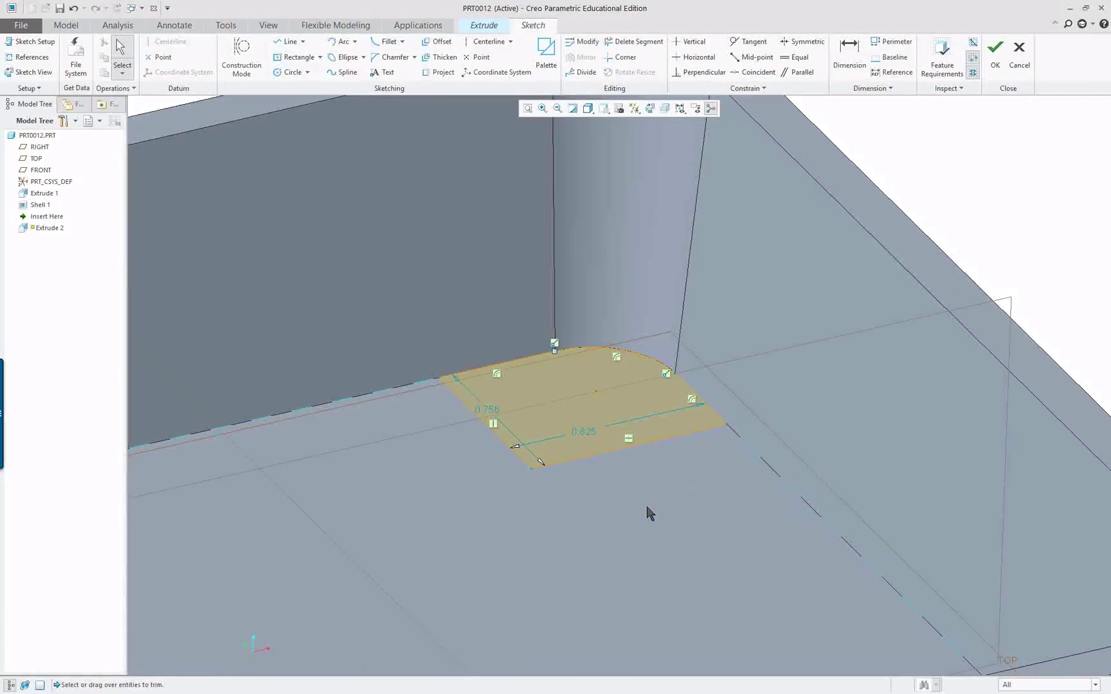
scroll(617, 482, "down", 3)
scroll(640, 507, "up", 4)
- Set the profile's width and depth to 1.000 and accept the sketch
double_click(587, 354)
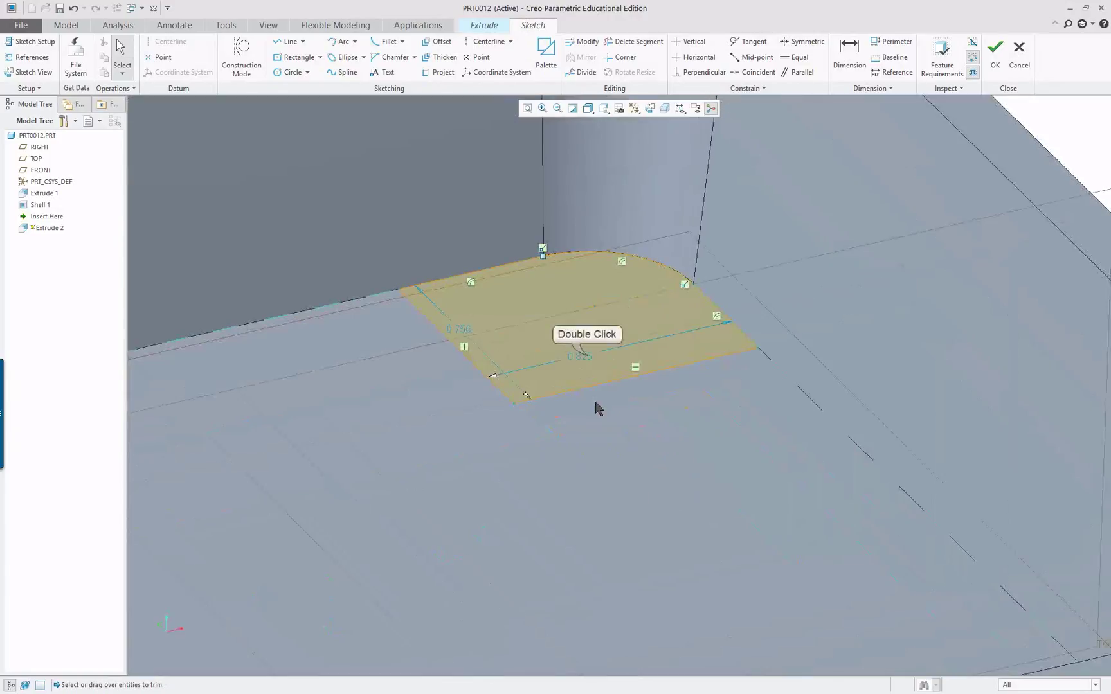
type("1")
key("Return")
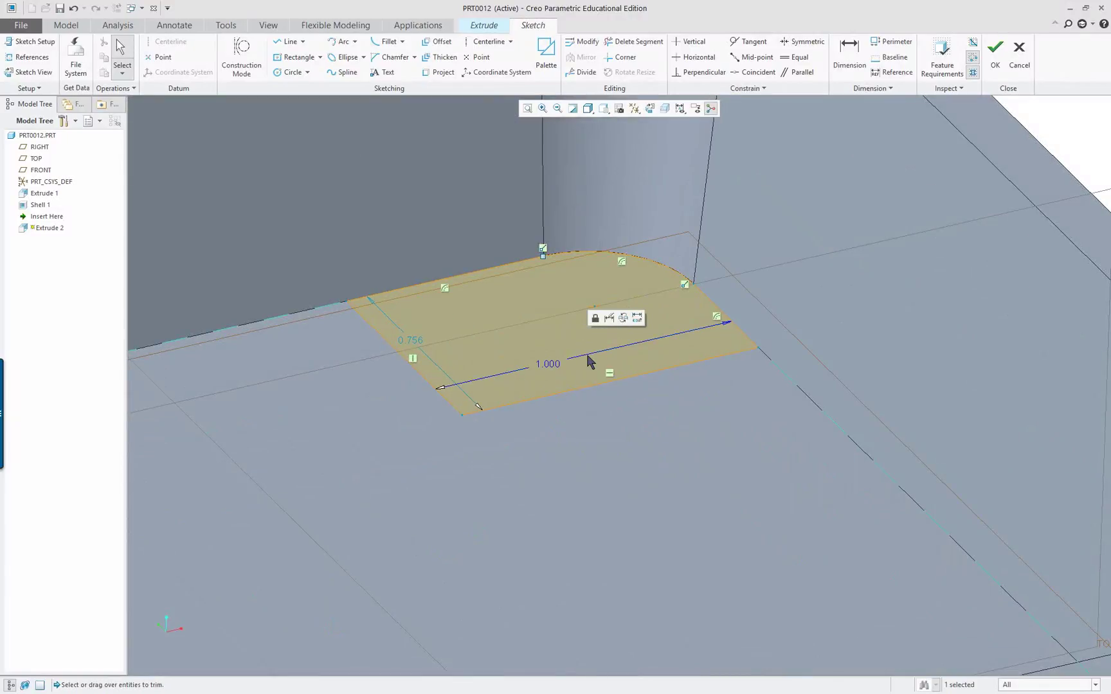
double_click(409, 340)
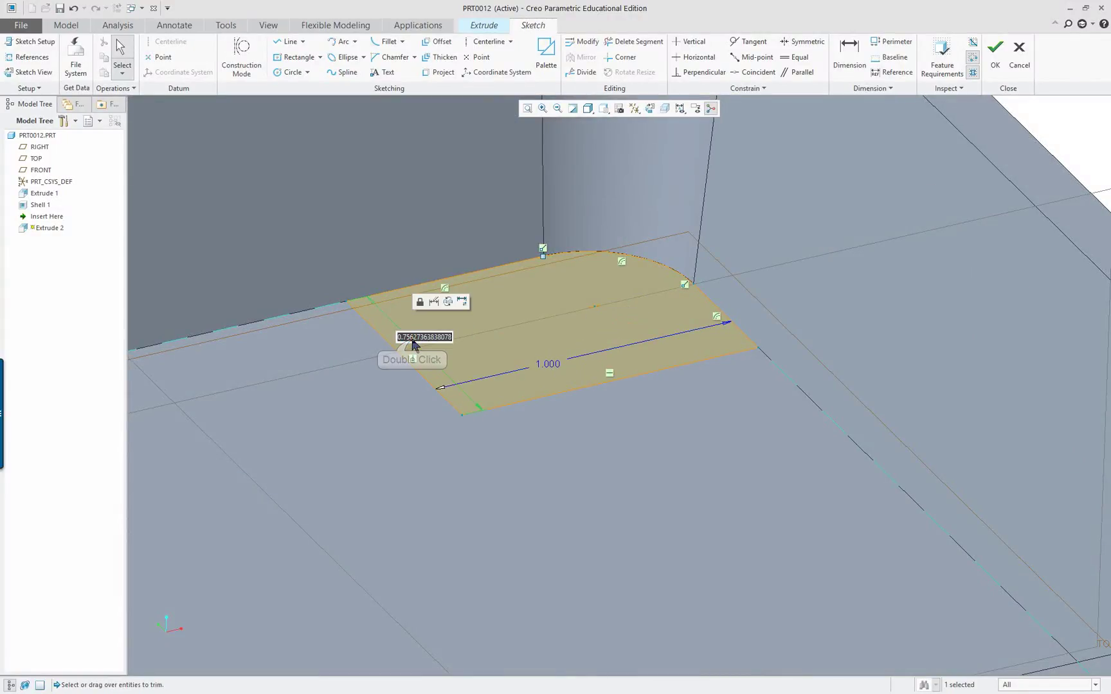
type("1")
key("Return")
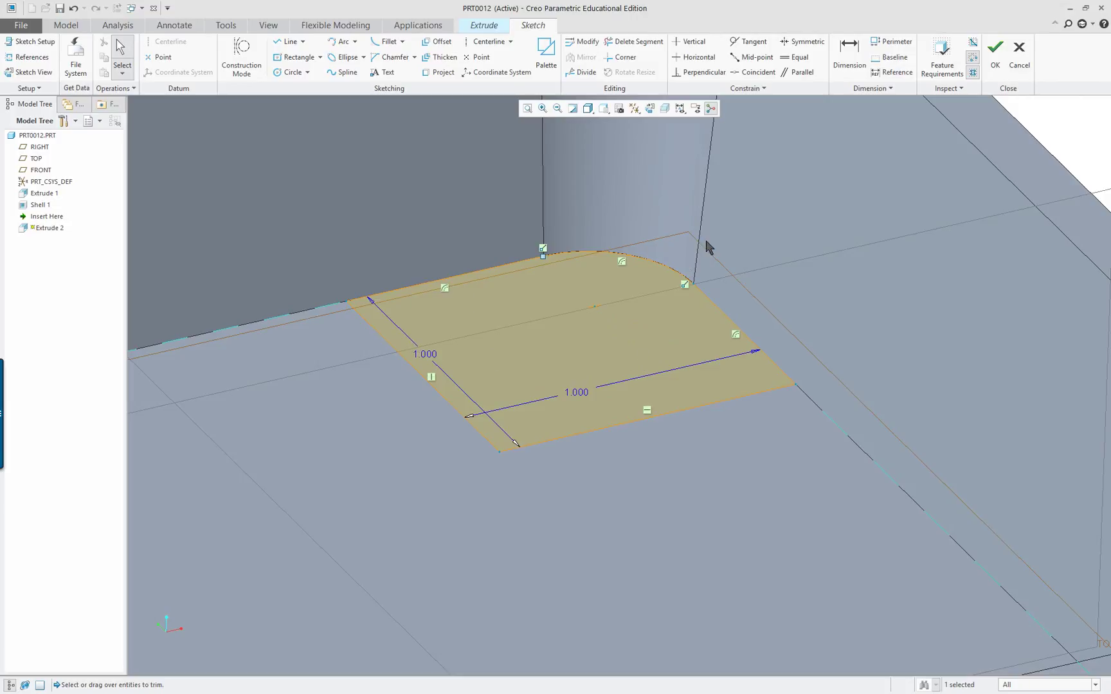
left_click(994, 48)
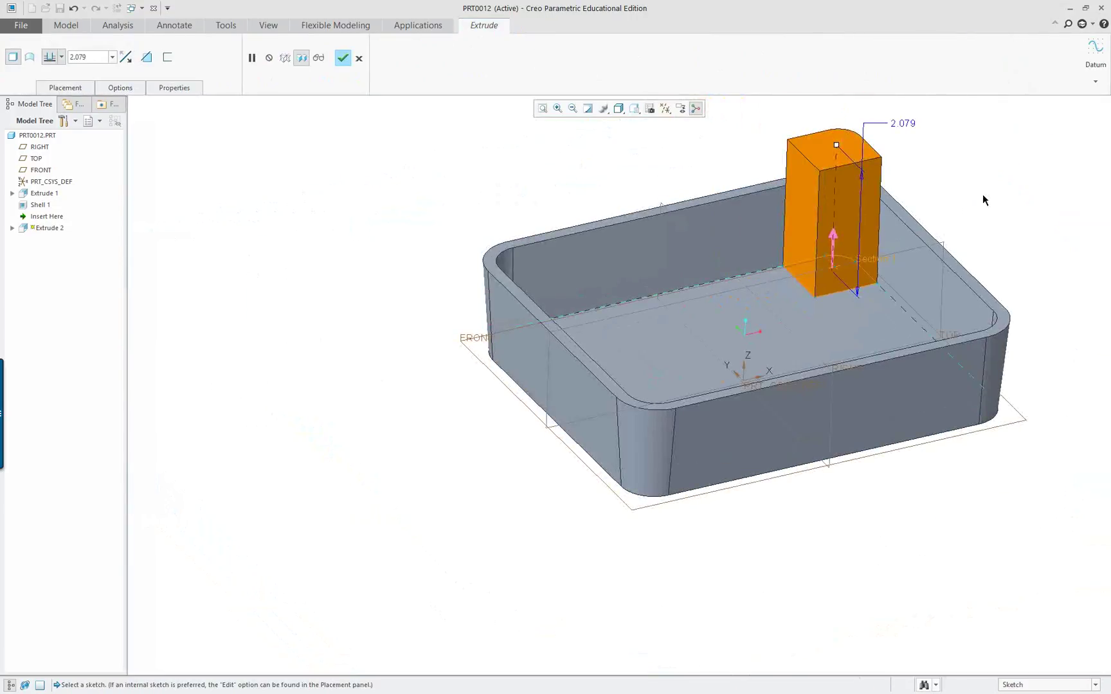
- Create datum plane DTM1 offset 0.750 from the FRONT plane
middle_click_drag(982, 195, 741, 320, "ctrl")
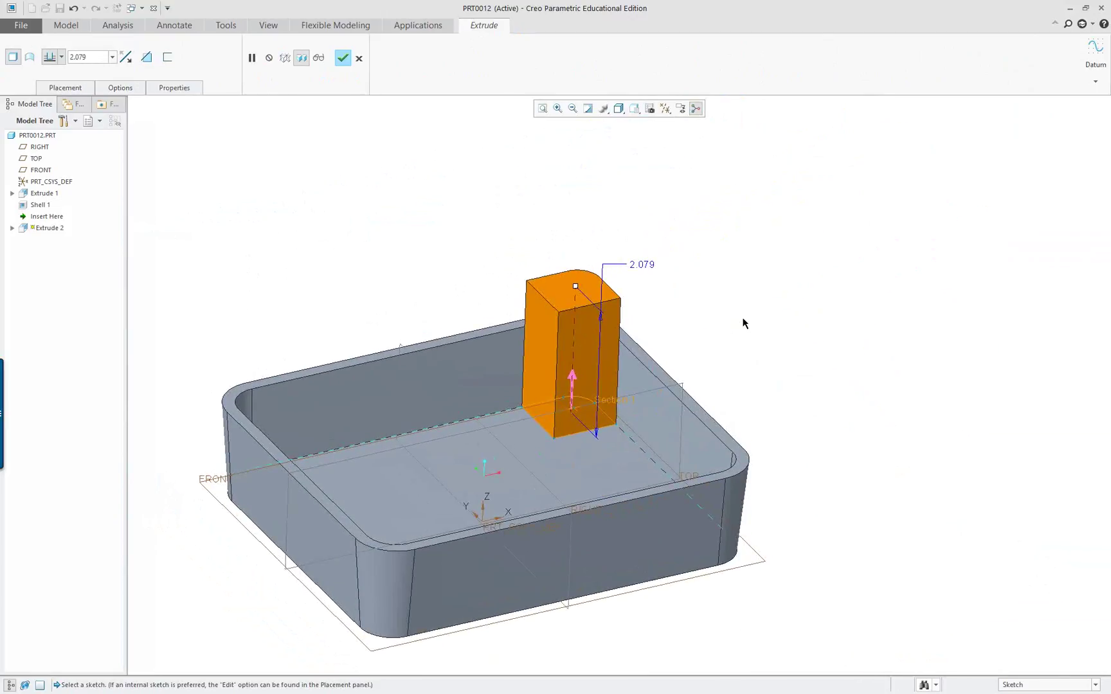
scroll(743, 323, "down", 2)
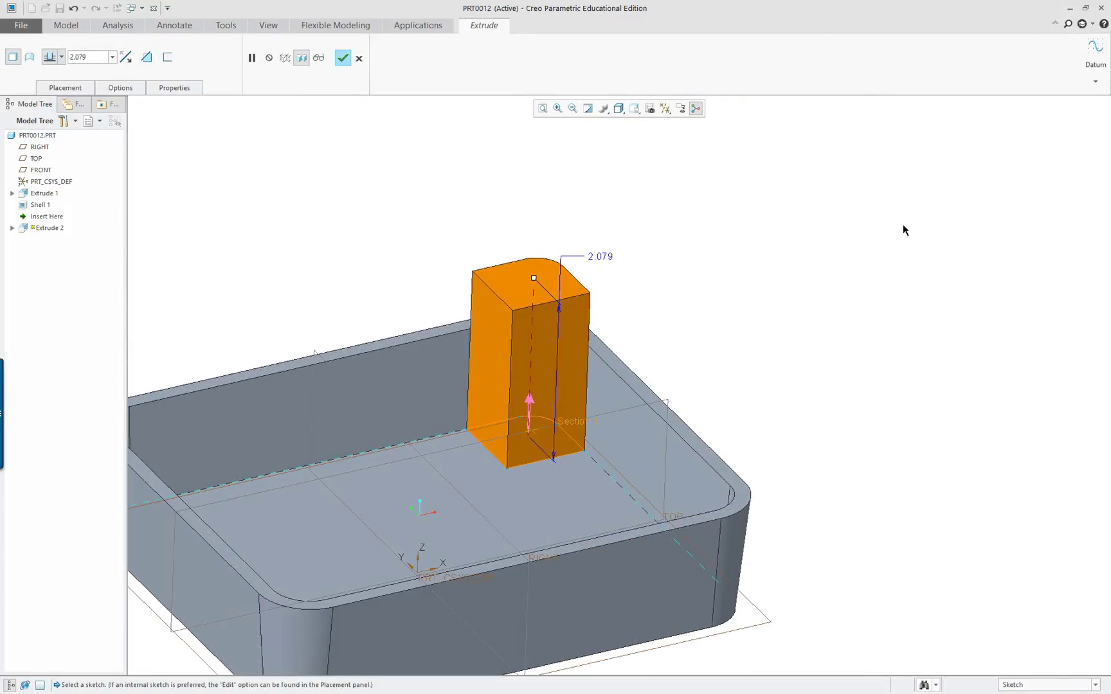
left_click(1096, 62)
left_click(1064, 121)
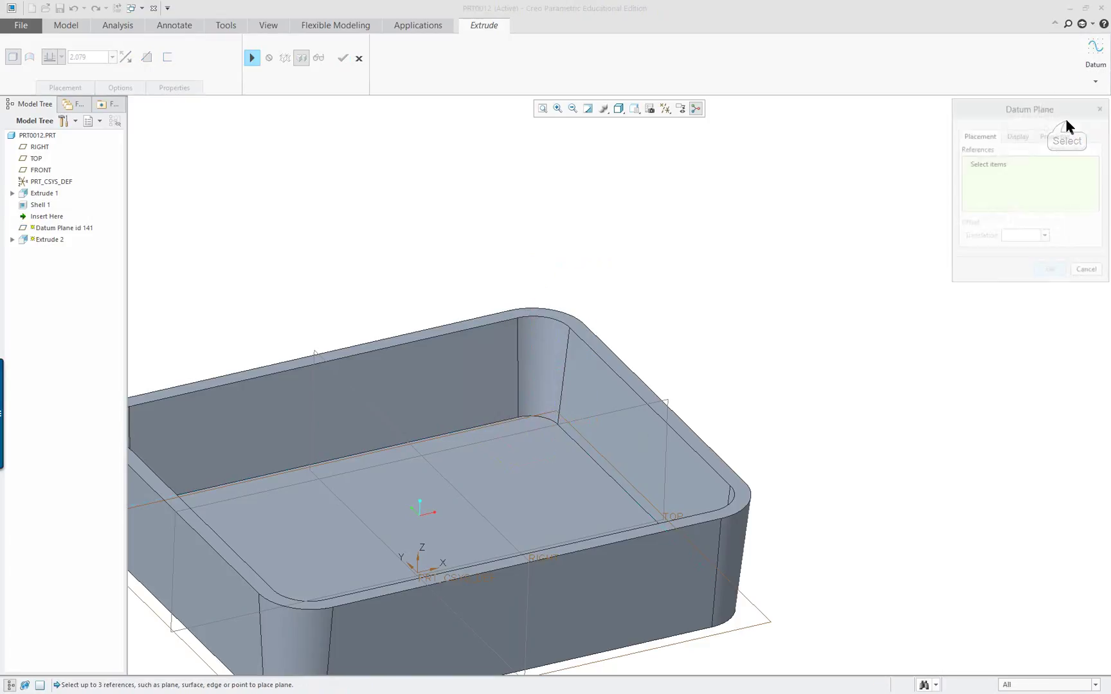
left_click(758, 609)
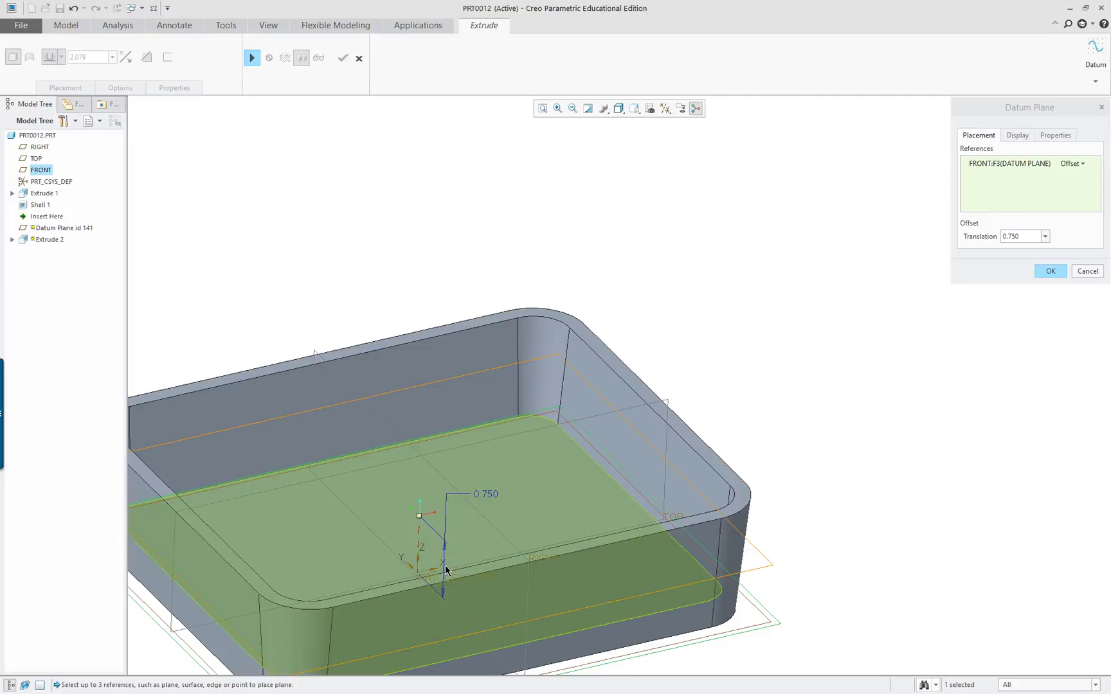
scroll(775, 431, "up", 3)
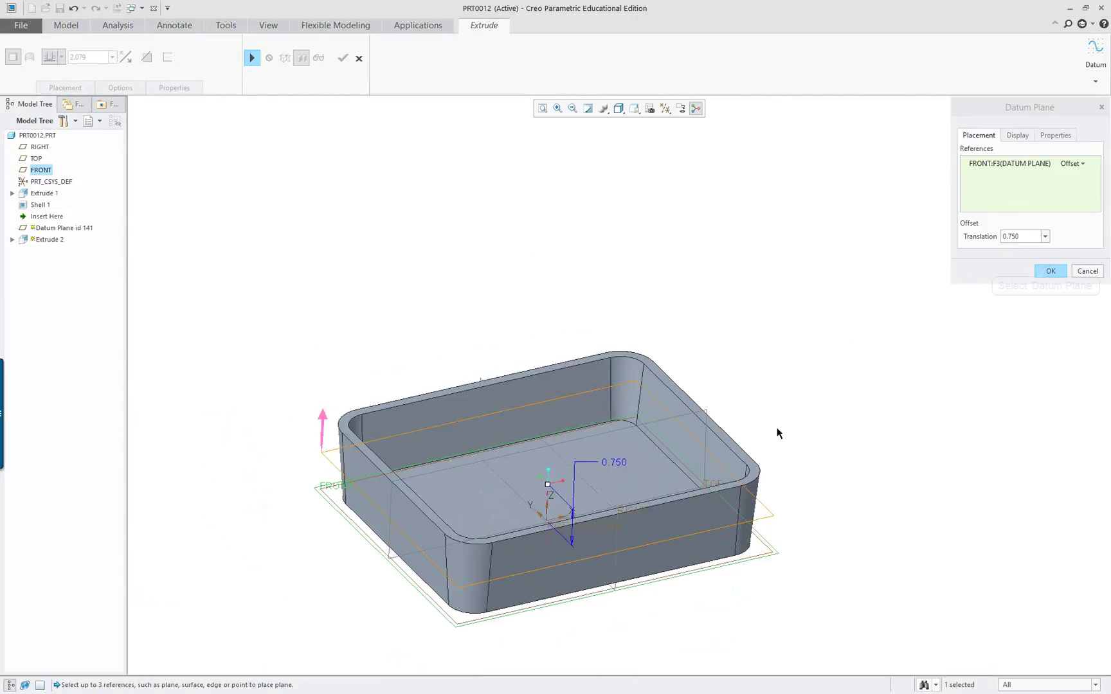
left_click(1050, 271)
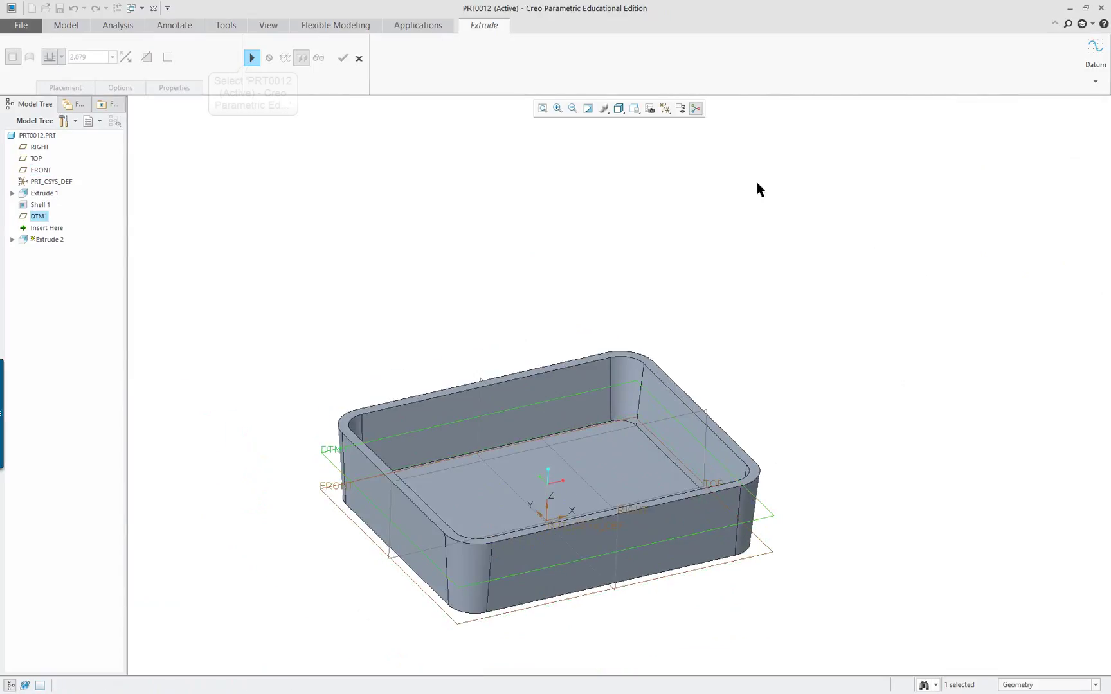
- Resume the extrusion, set its depth To Selected up to DTM1, and finish it
left_click(252, 58)
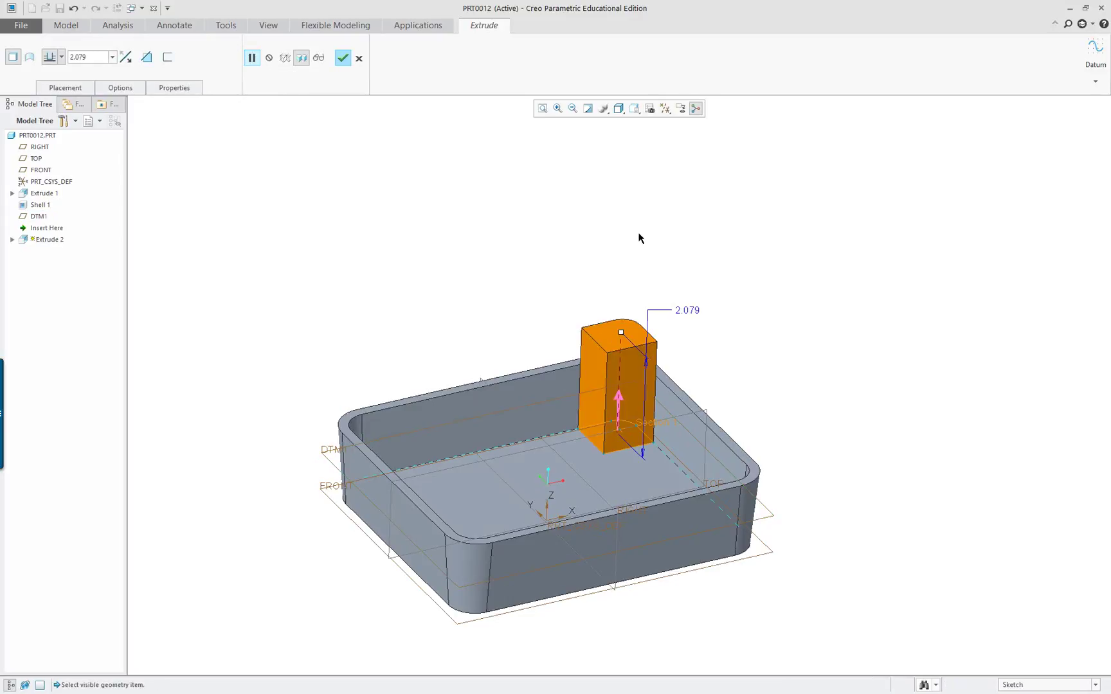
right_click(620, 334)
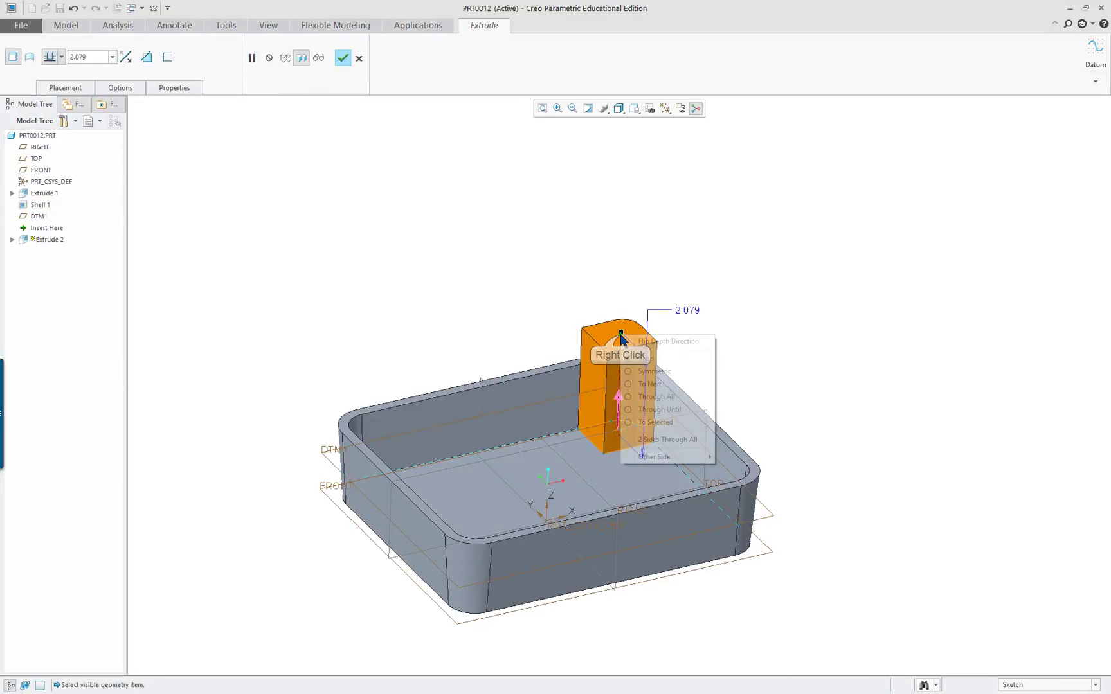
left_click(666, 418)
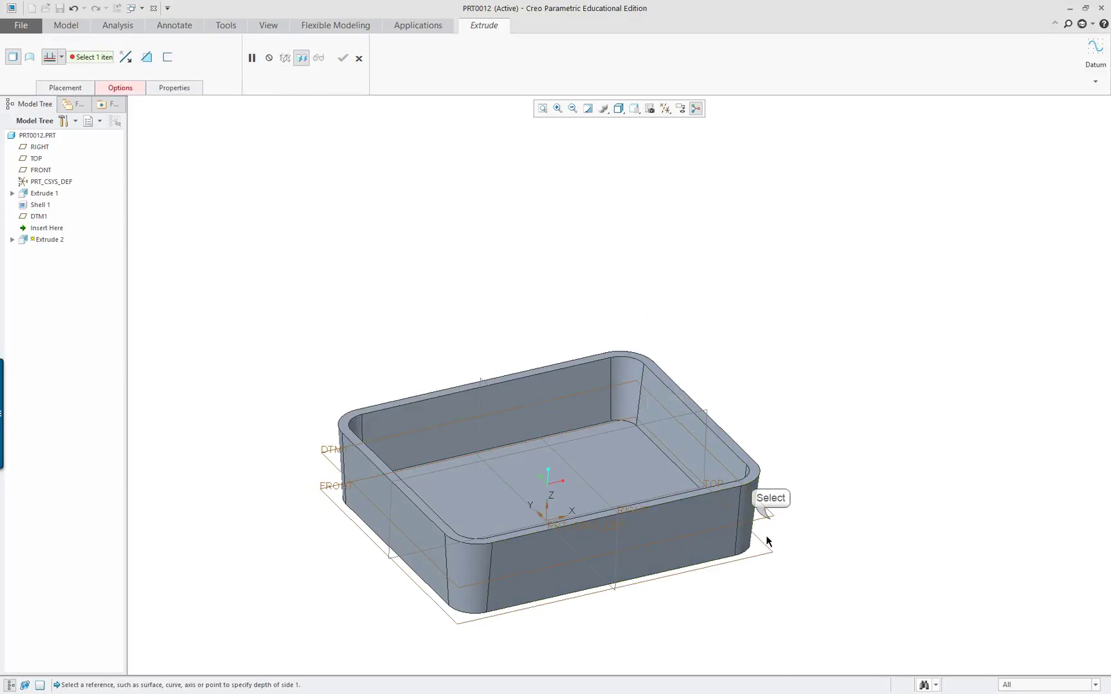
left_click(770, 515)
scroll(853, 526, "down", 3)
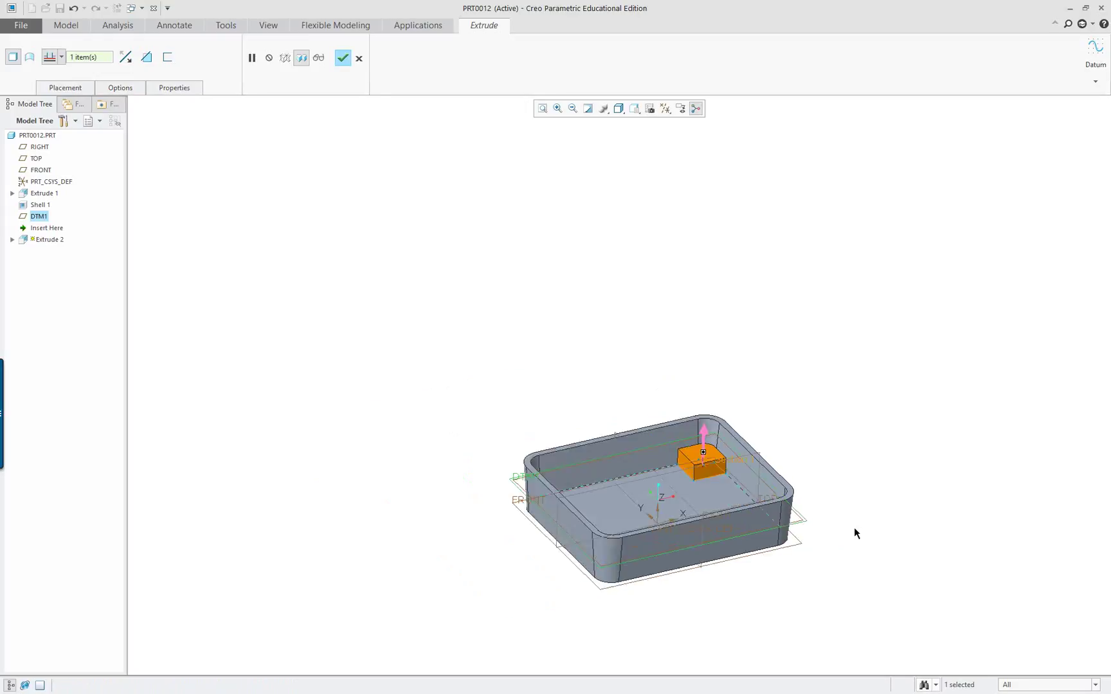
scroll(853, 528, "up", 3)
scroll(854, 530, "down", 4)
scroll(685, 637, "up", 2)
scroll(685, 640, "up", 2)
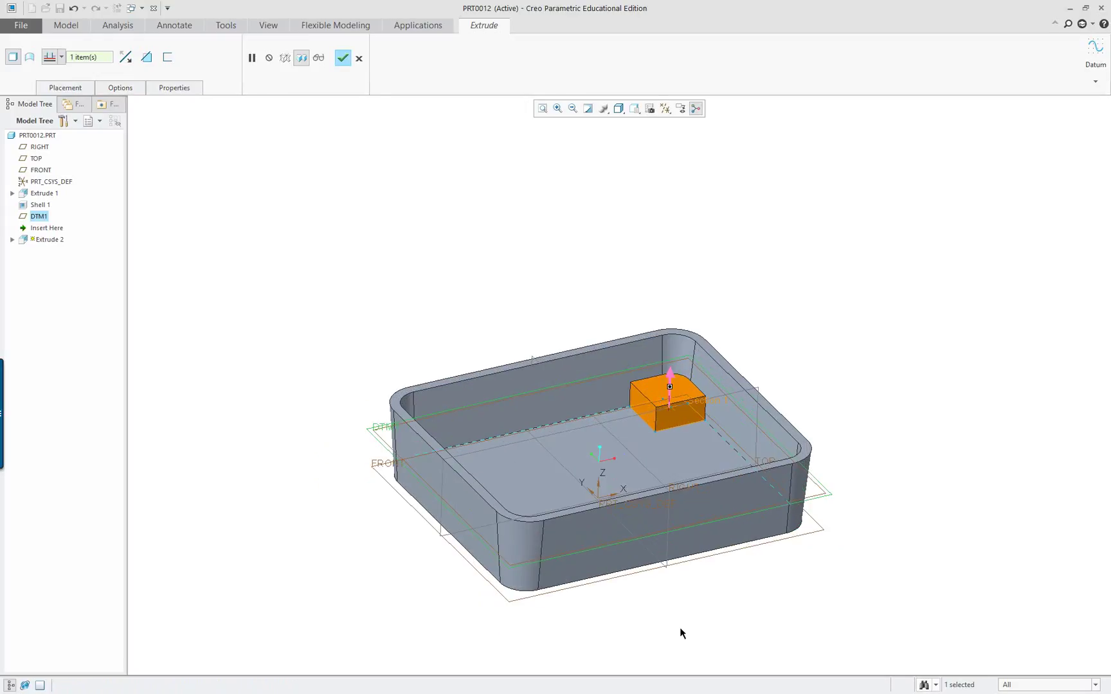
scroll(712, 624, "up", 2)
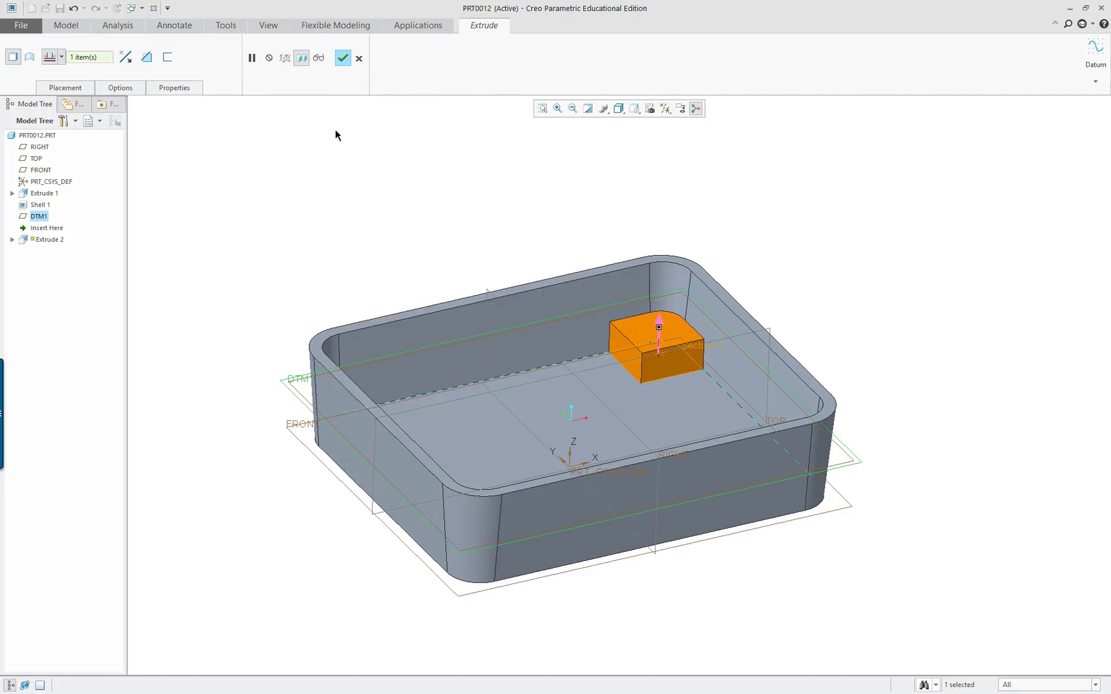
left_click(343, 58)
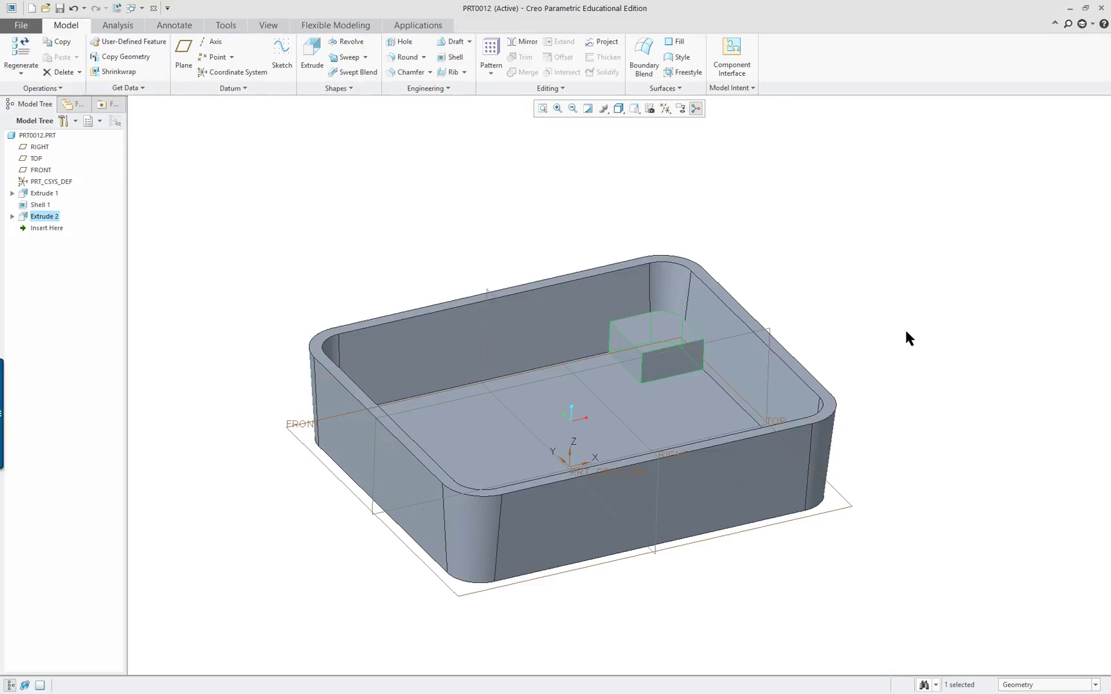
- Orbit and zoom around the new pedestal to inspect it from several angles
mouse_move(905, 332)
middle_mouse_down()
mouse_move(900, 344)
mouse_move(920, 315)
mouse_move(932, 337)
mouse_move(909, 317)
middle_mouse_up()
scroll(909, 317, "up", 1)
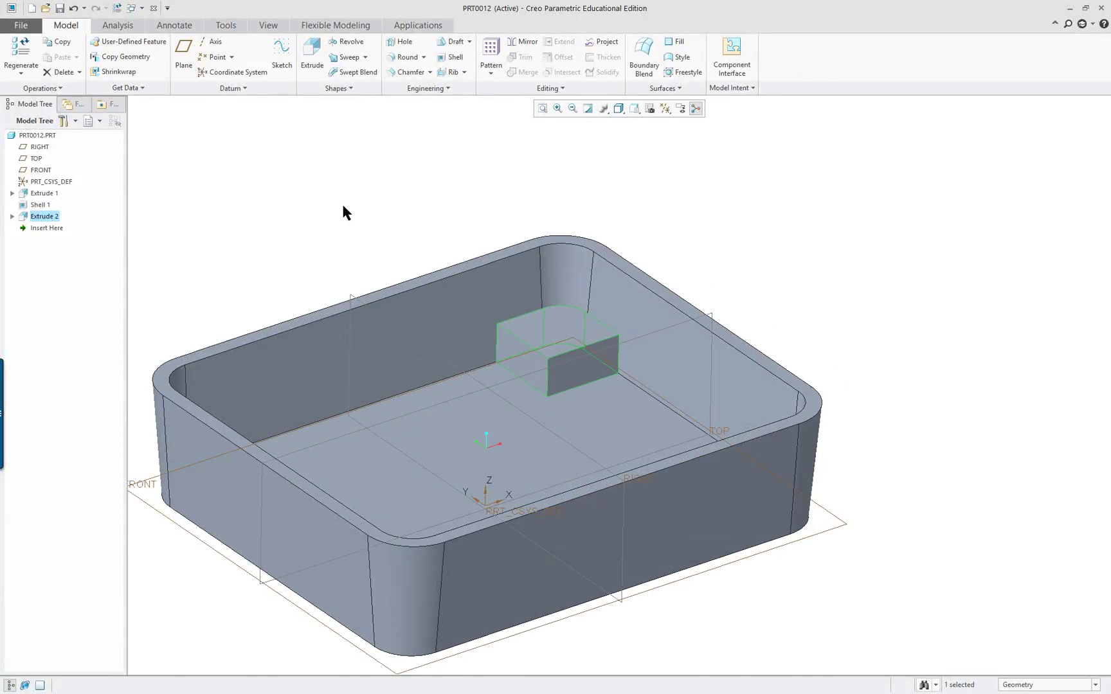
left_click(366, 204)
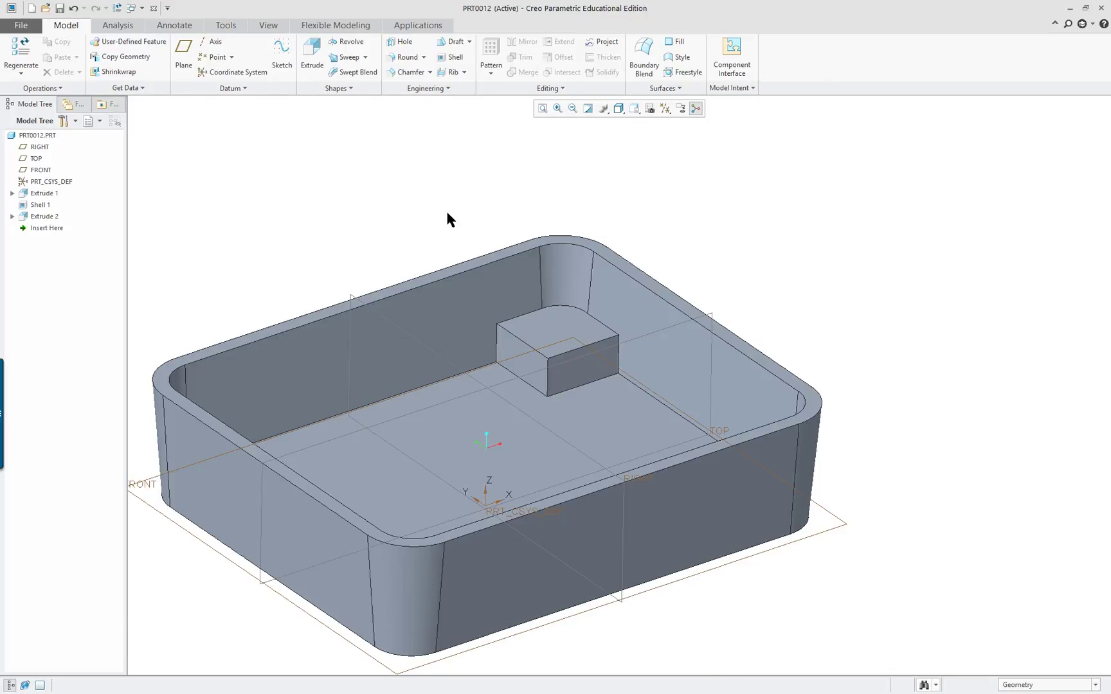
scroll(474, 235, "up", 1)
scroll(680, 360, "down", 2)
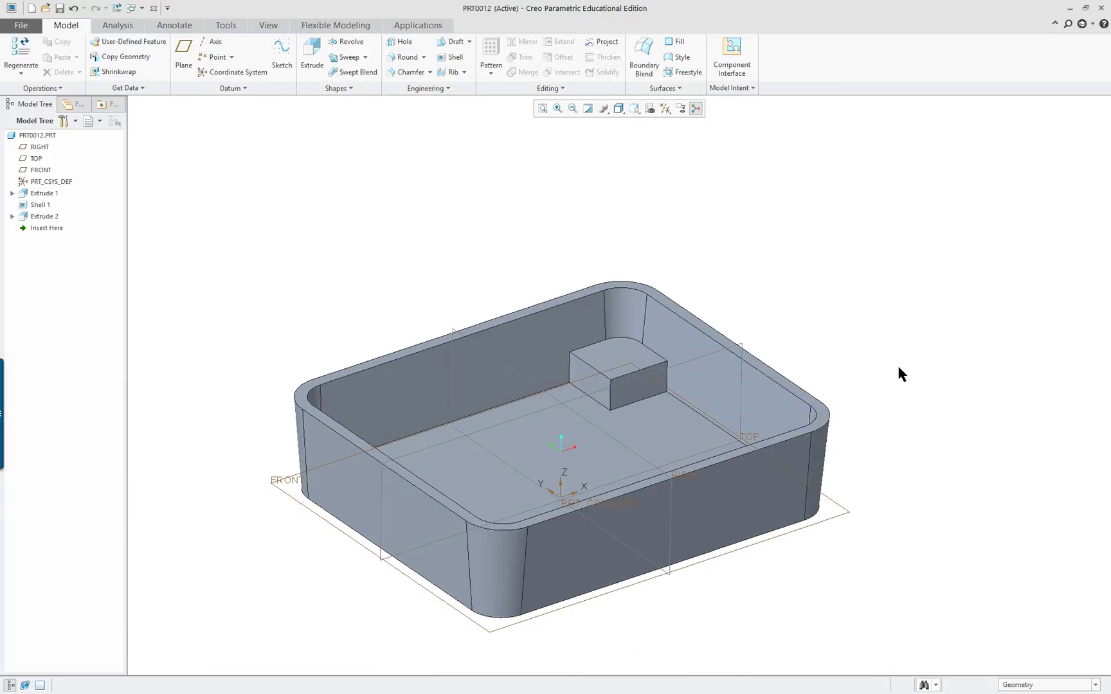
middle_click_drag(888, 373, 848, 374)
scroll(765, 369, "up", 3)
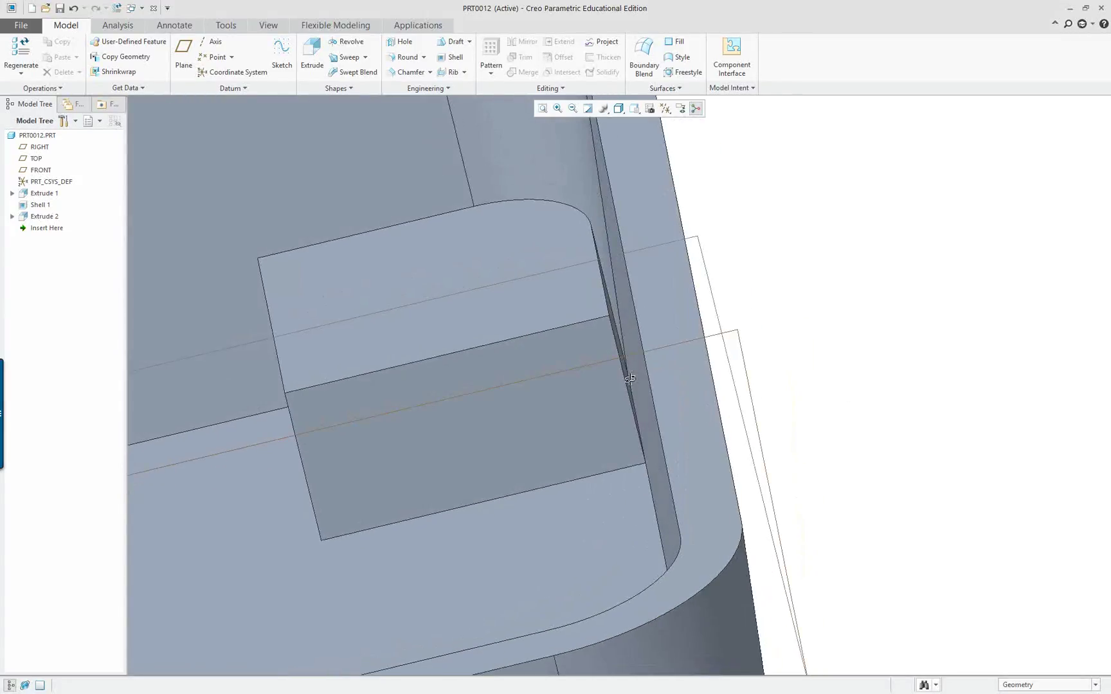
scroll(630, 378, "down", 6)
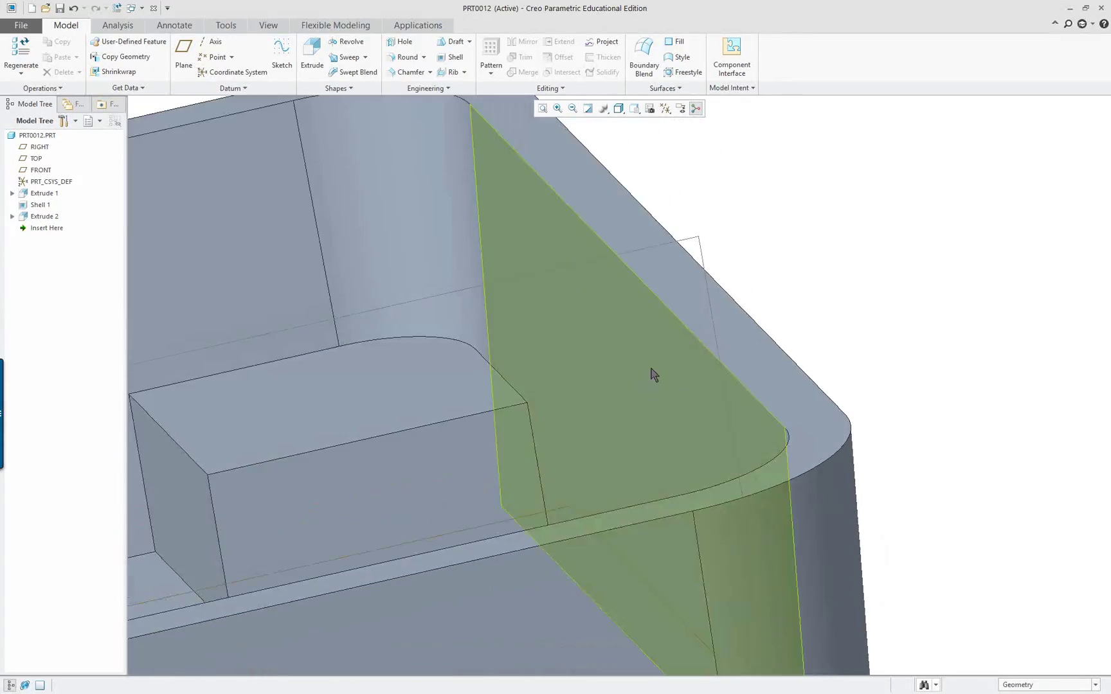
- Refit the part to the standard orientation with Ctrl+D, then switch to the tutorial PDF
key("ctrl+d")
middle_click_drag(744, 362, 674, 292)
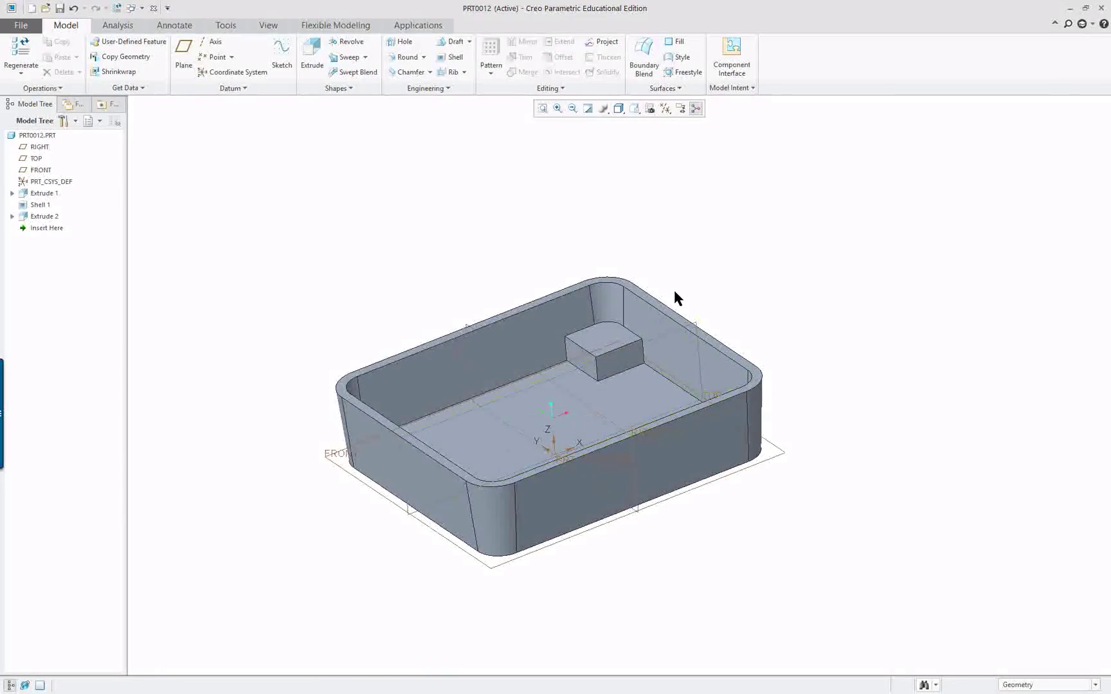
scroll(675, 289, "up", 2)
scroll(673, 283, "up", 2)
key("alt+Tab")
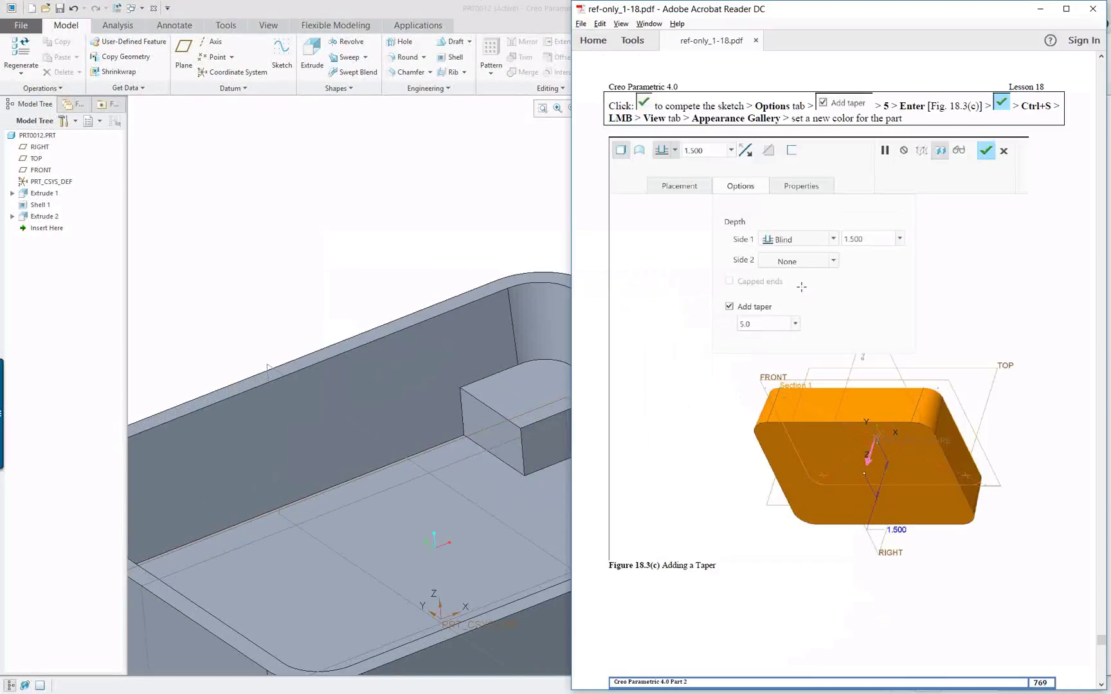
- Scroll the PDF ahead to the pedestal section sketch instructions, then return to the Creo model
scroll(855, 336, "down", 15)
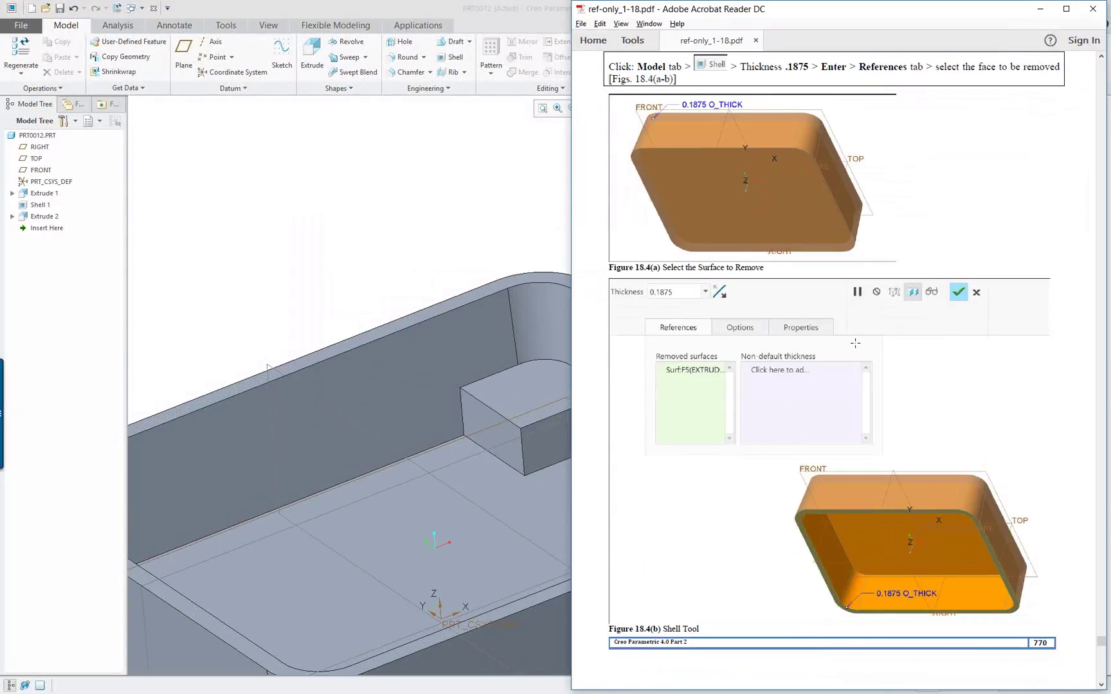
scroll(855, 343, "down", 7)
scroll(855, 343, "down", 8)
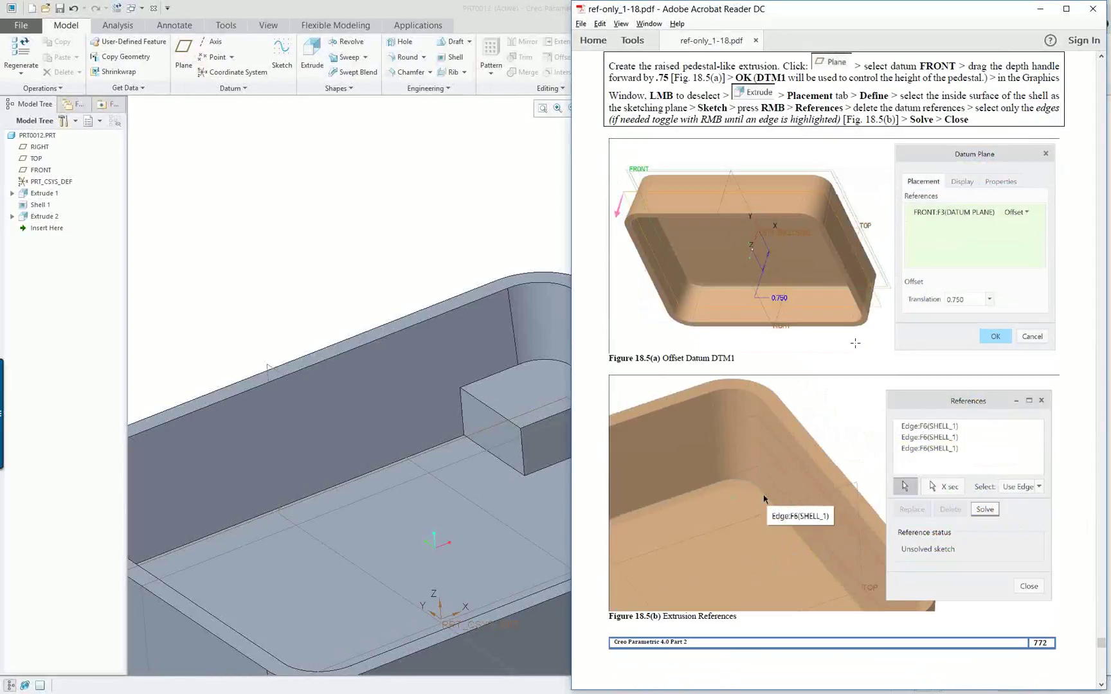
scroll(854, 344, "down", 1)
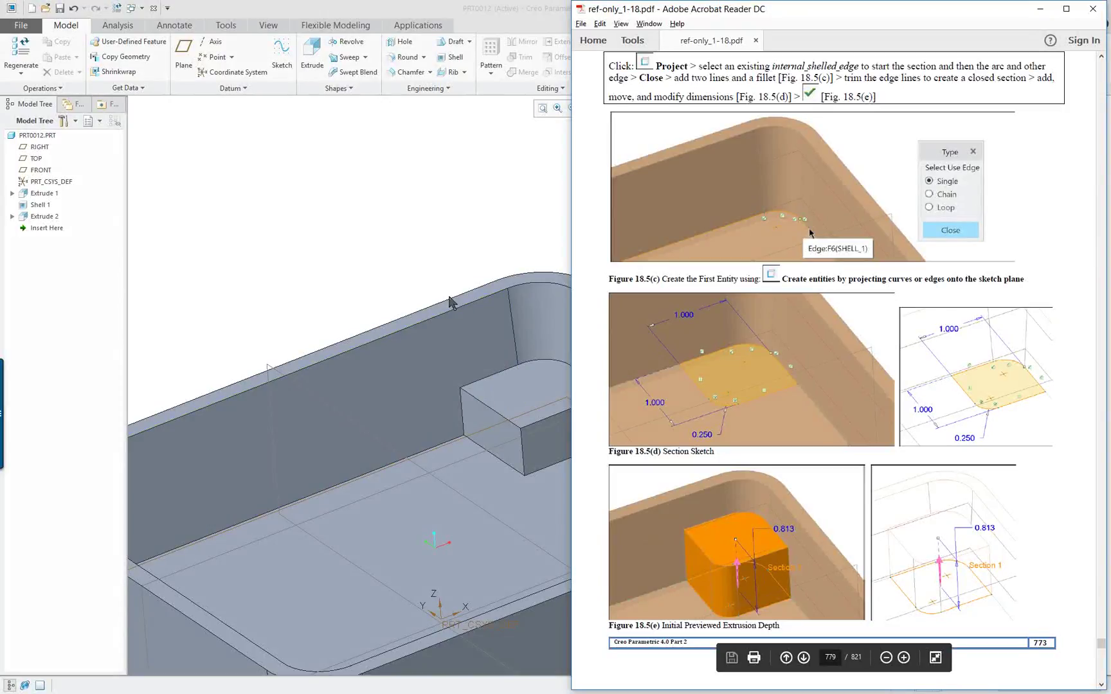
left_click(515, 280)
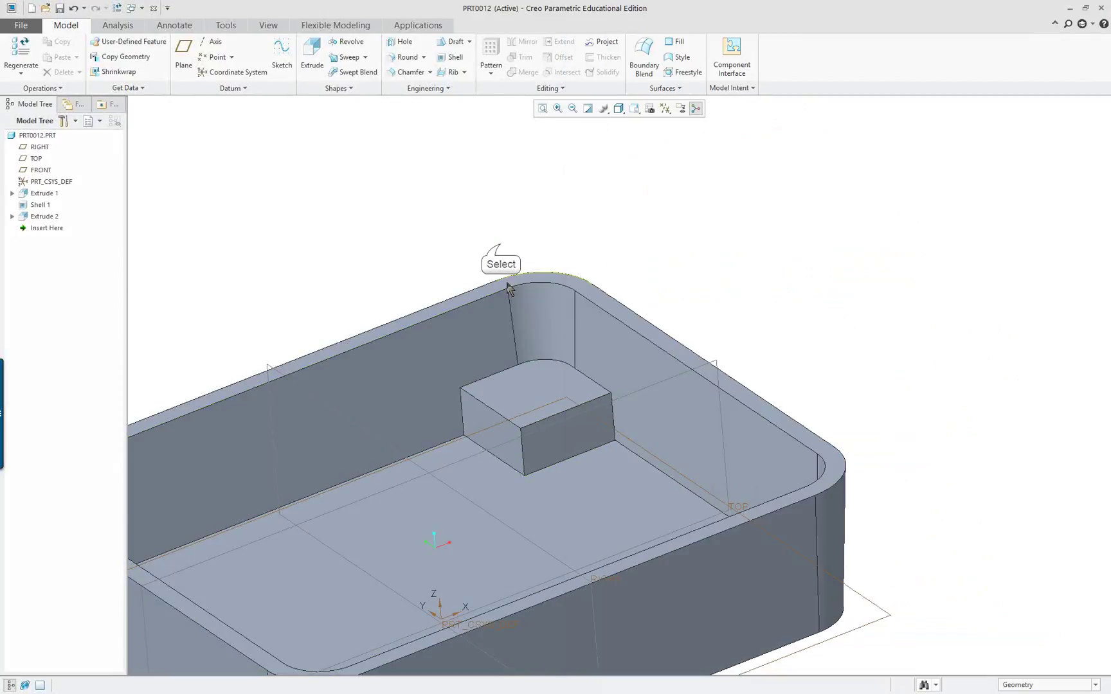
key("alt+Tab")
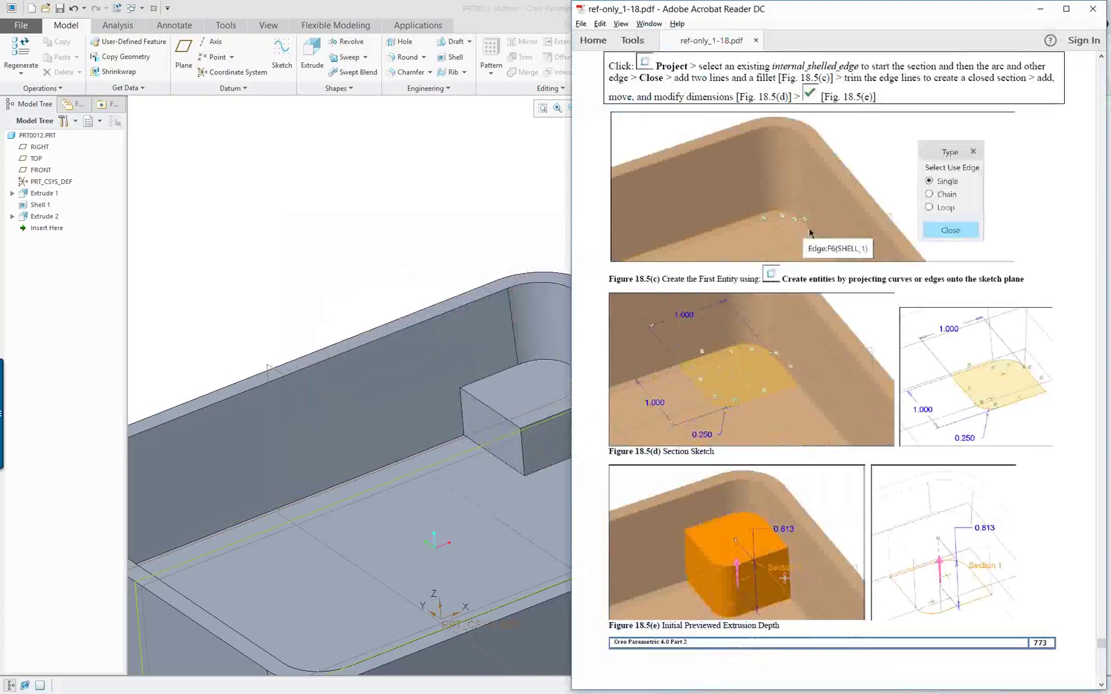
left_click(504, 384)
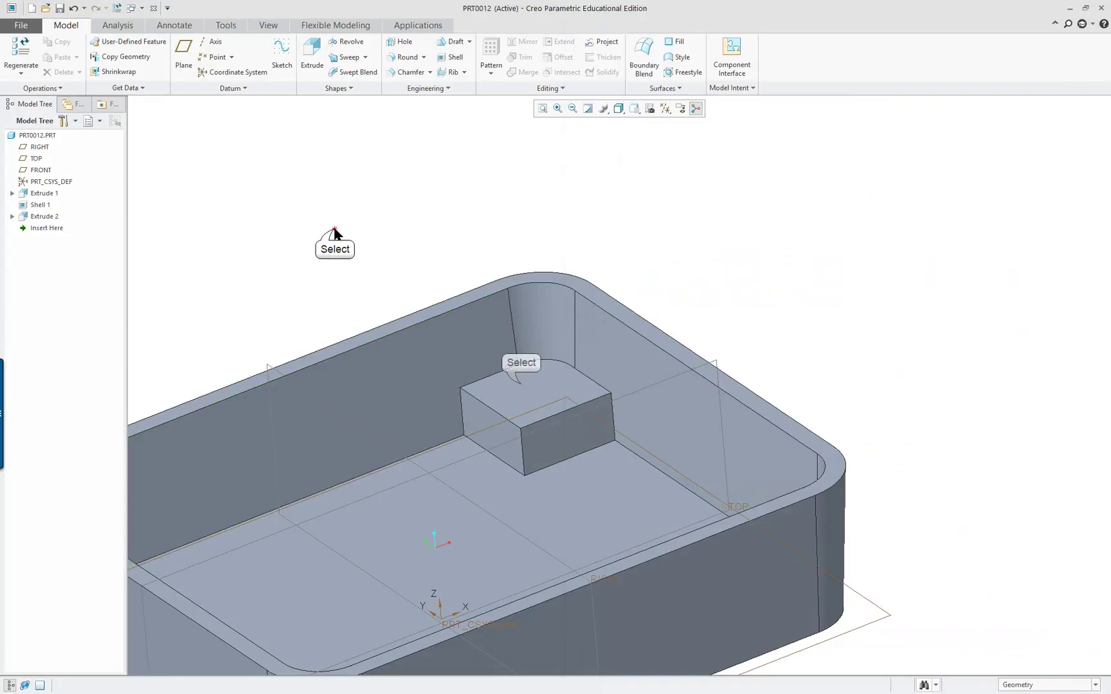
- Open Extrude 2's internal sketch for editing from the pedestal's top face
left_click(508, 384)
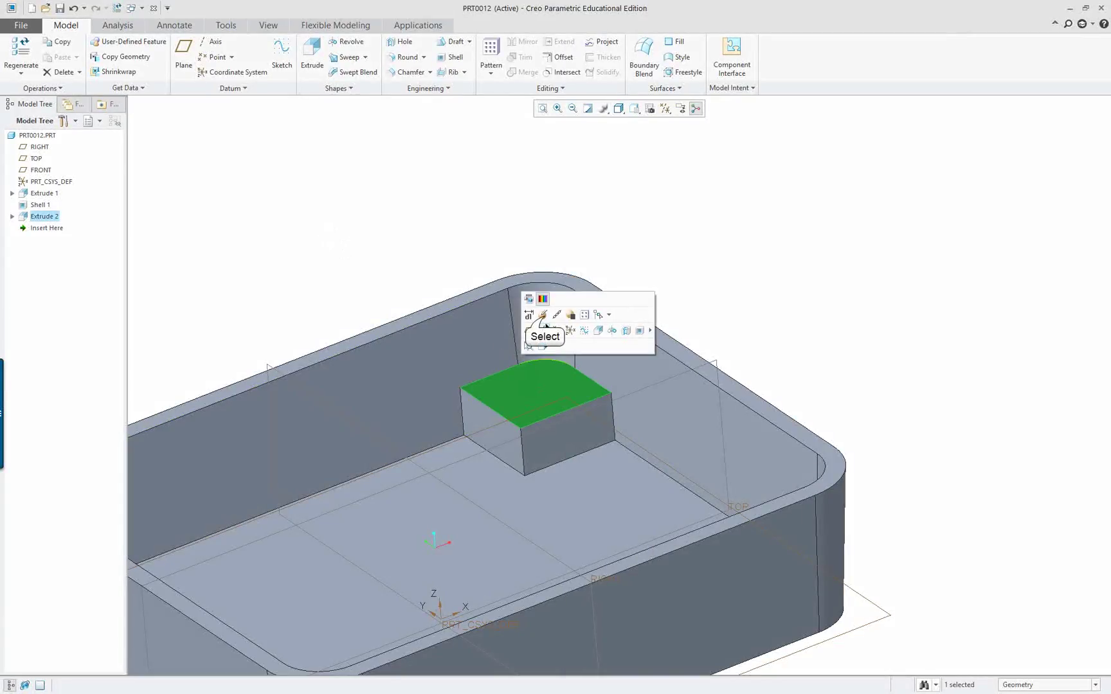
scroll(549, 446, "down", 4)
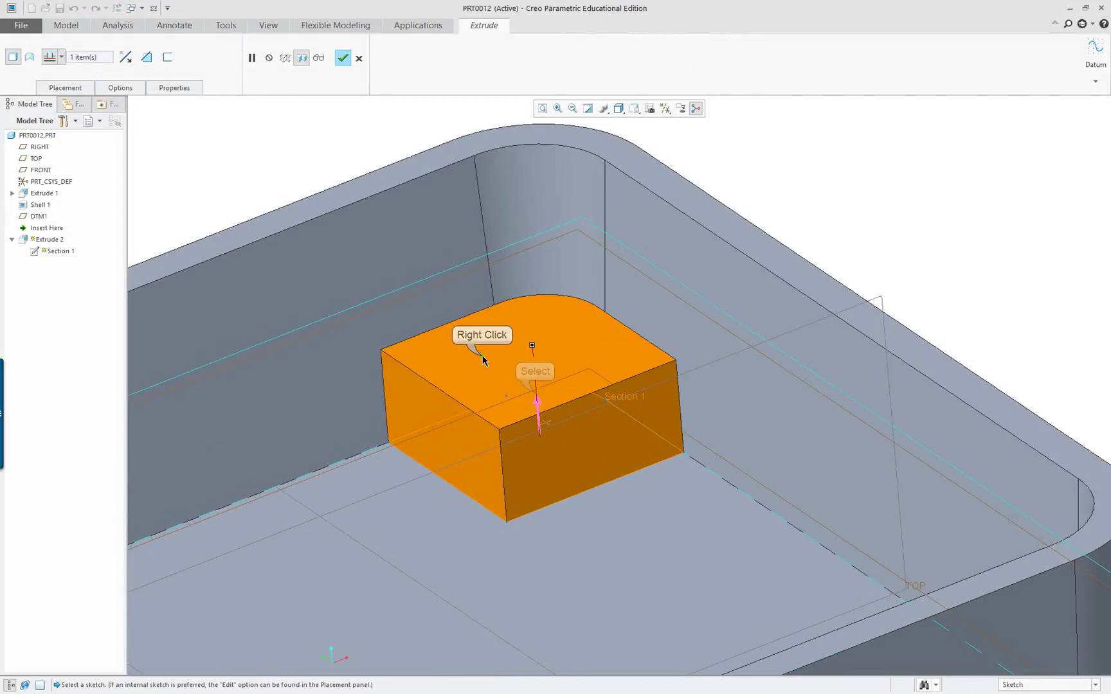
right_click(501, 371)
left_click(532, 392)
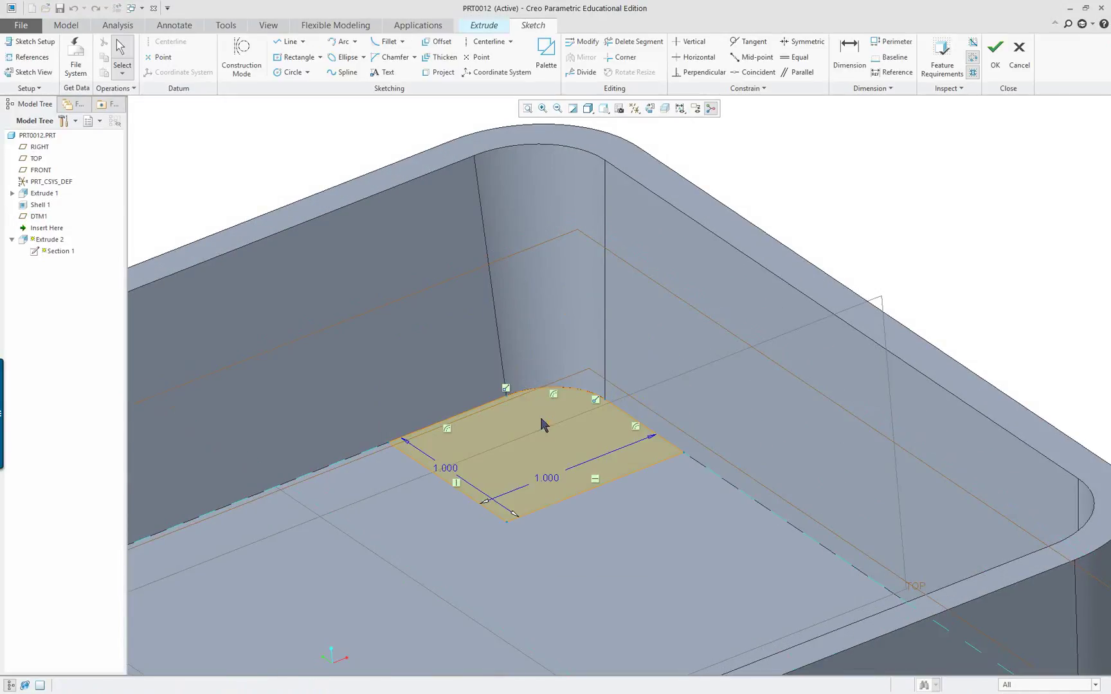
- Fillet the section's lower corner with radius 0.250 and regenerate the pedestal extrusion
right_click(590, 521)
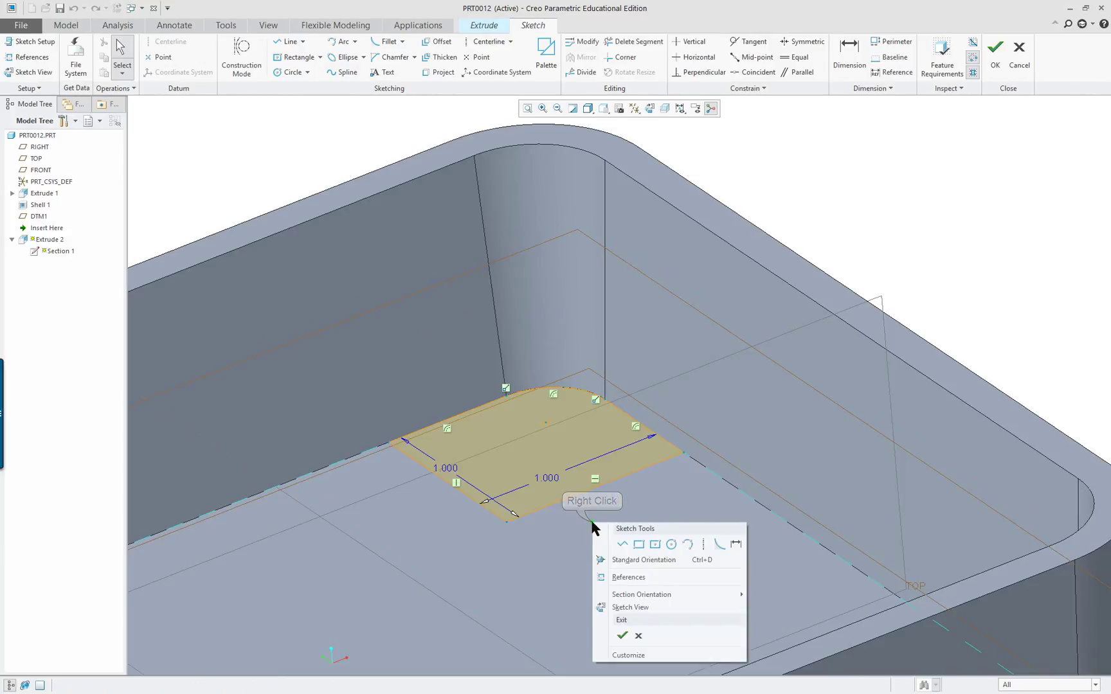
left_click(718, 546)
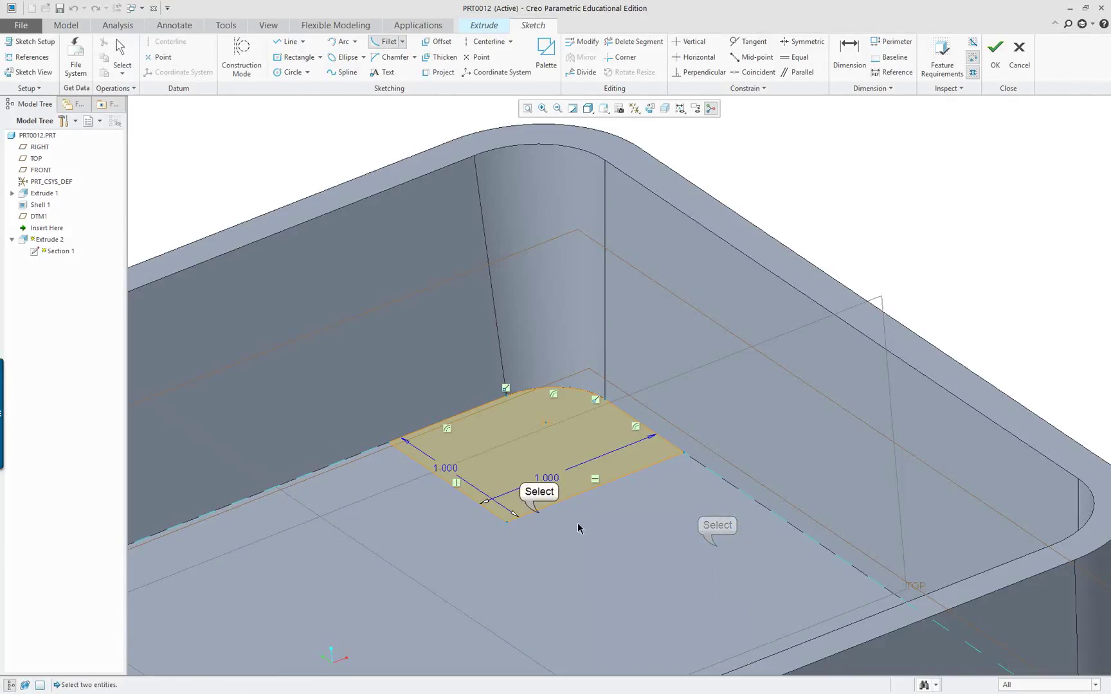
left_click(493, 514)
left_click(516, 514)
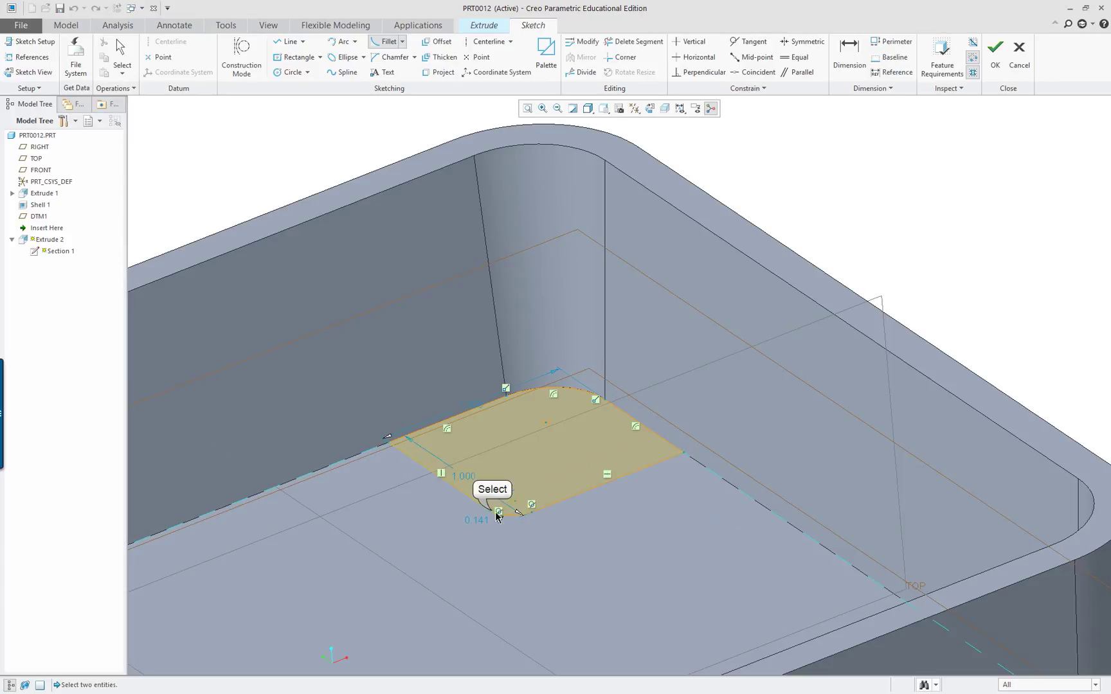
middle_click(591, 530)
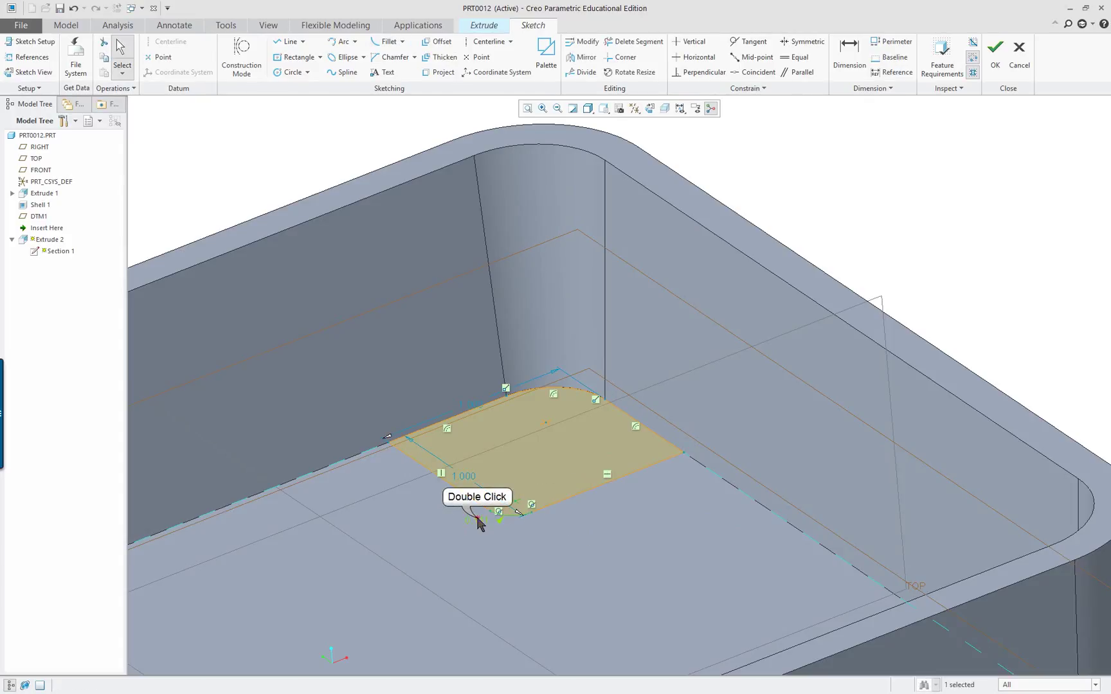
double_click(478, 518)
type(".25")
key("Return")
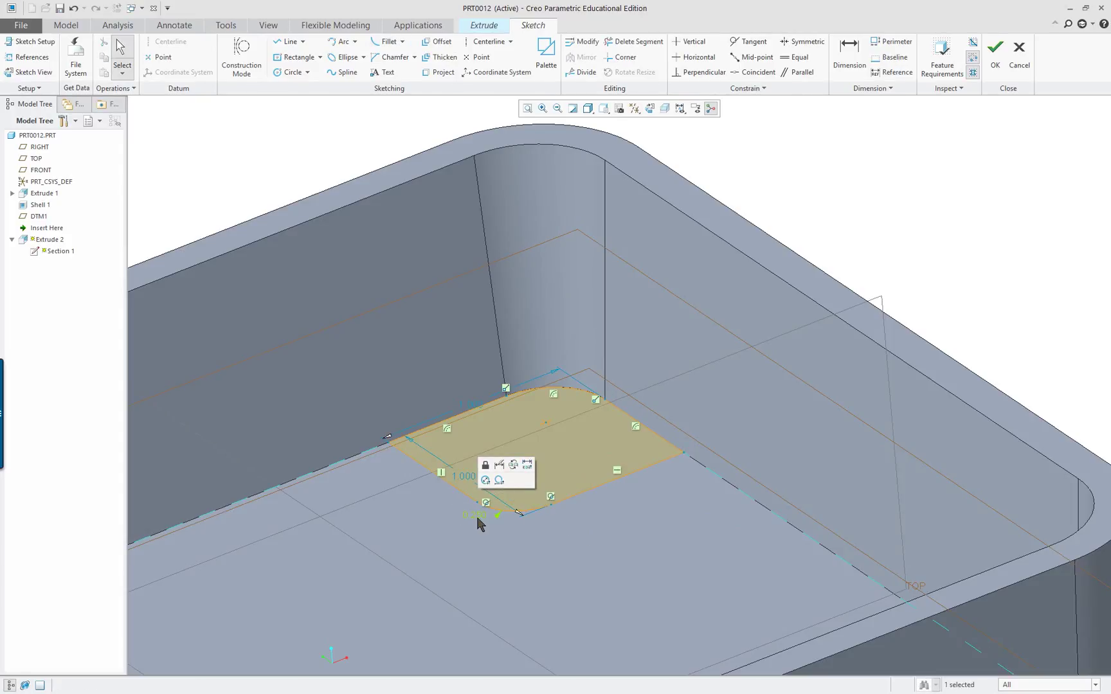
left_click(994, 50)
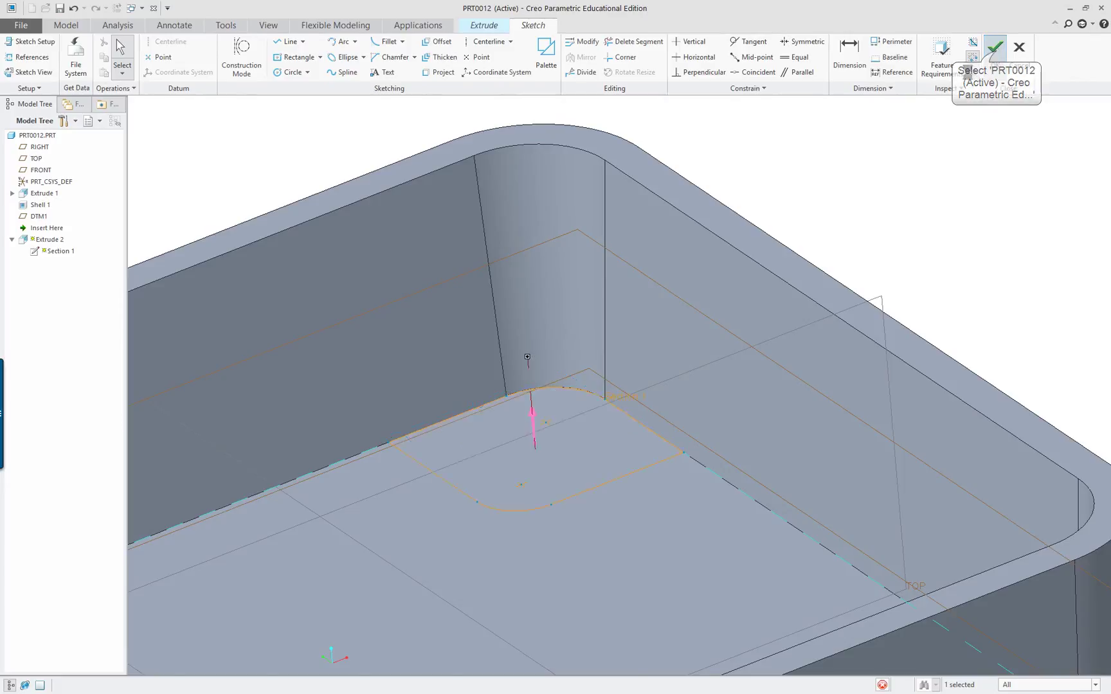
middle_click(653, 437)
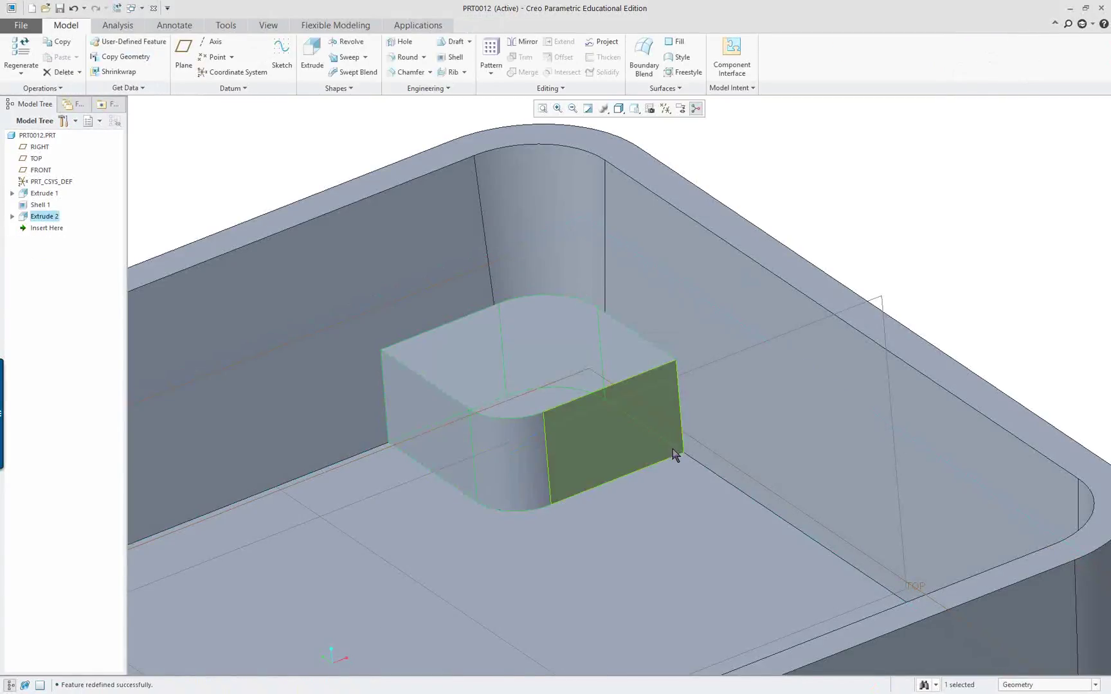
middle_click_drag(654, 442, 821, 441)
- Scroll the PDF to page 775's Figure 18.6 draft instructions, then return to the model
key("alt+Tab")
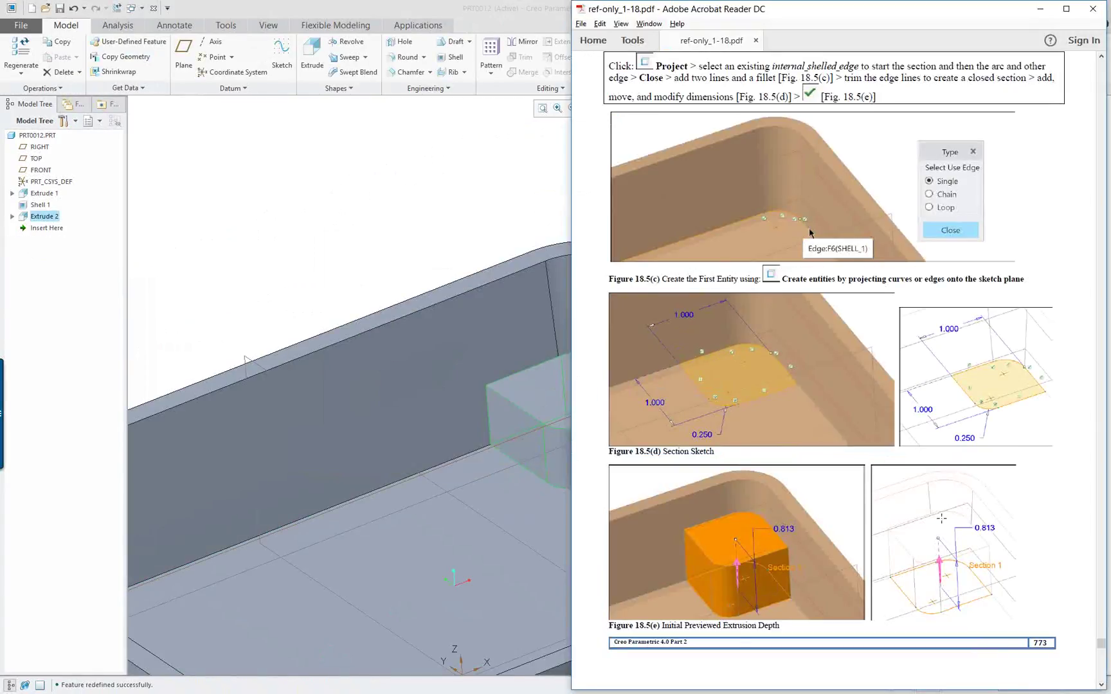
scroll(836, 369, "down", 5)
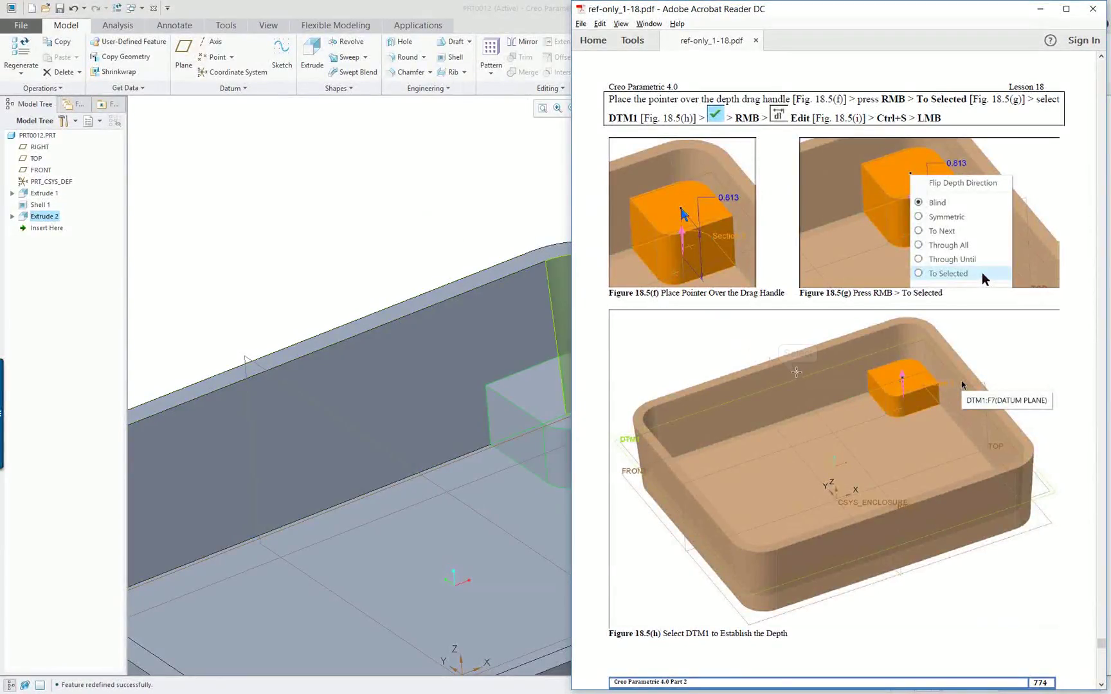
scroll(879, 433, "down", 1)
left_click(878, 433)
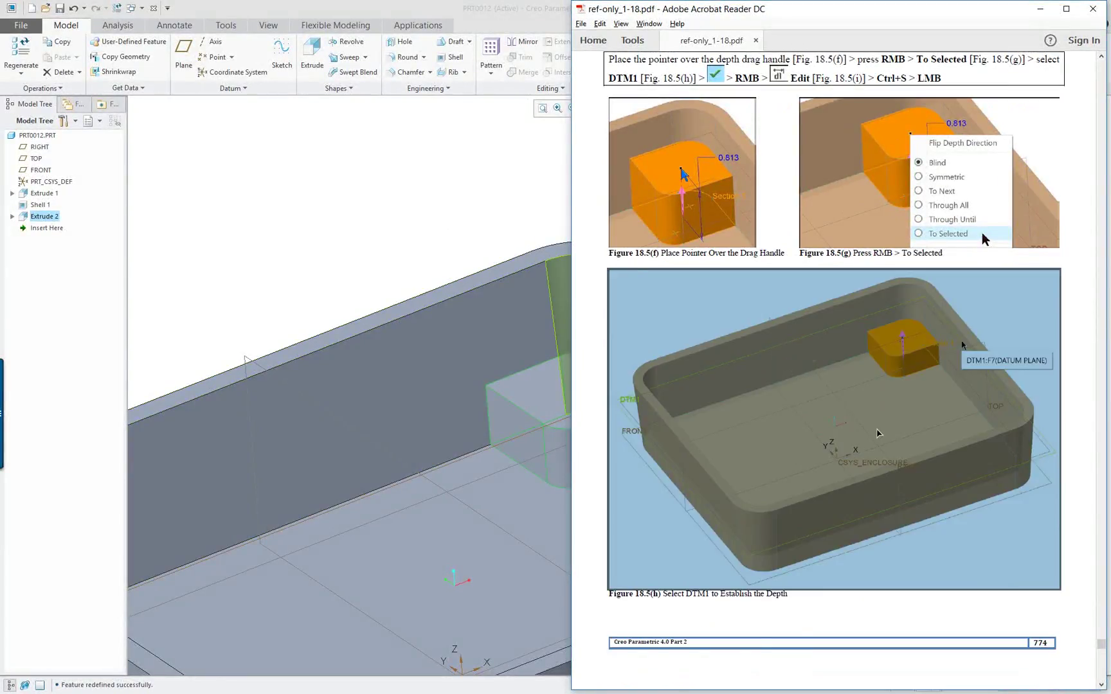
scroll(879, 432, "down", 5)
left_click(388, 230)
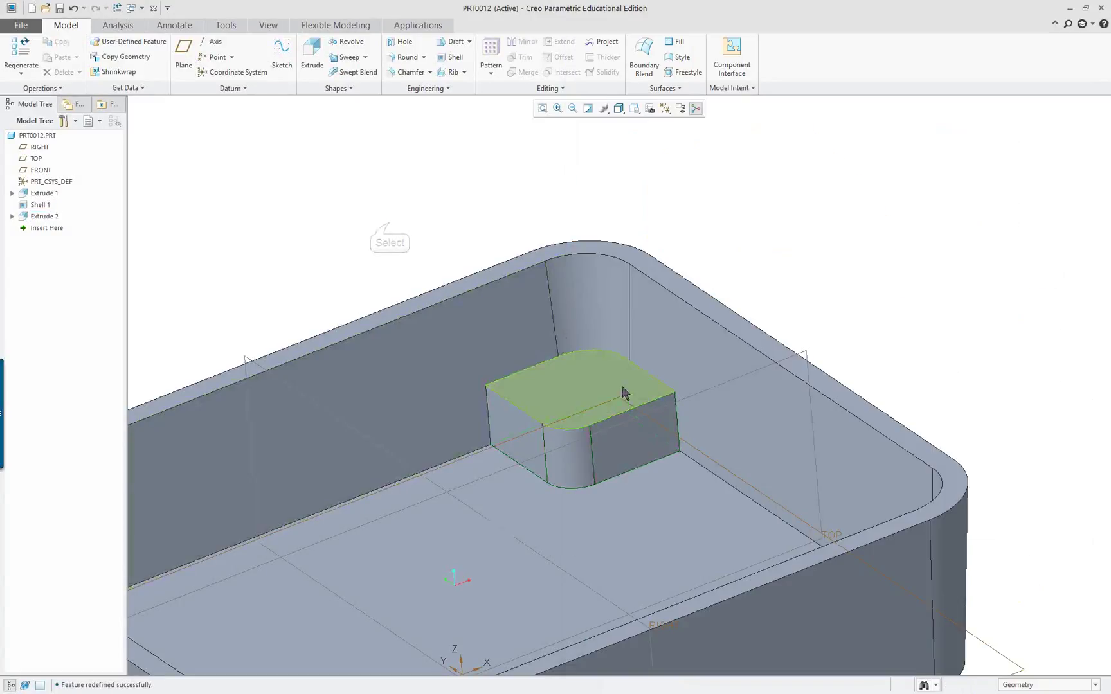
- Select the pedestal's three side faces and start a draft hinged at the pedestal's top face
middle_click_drag(622, 392, 658, 439)
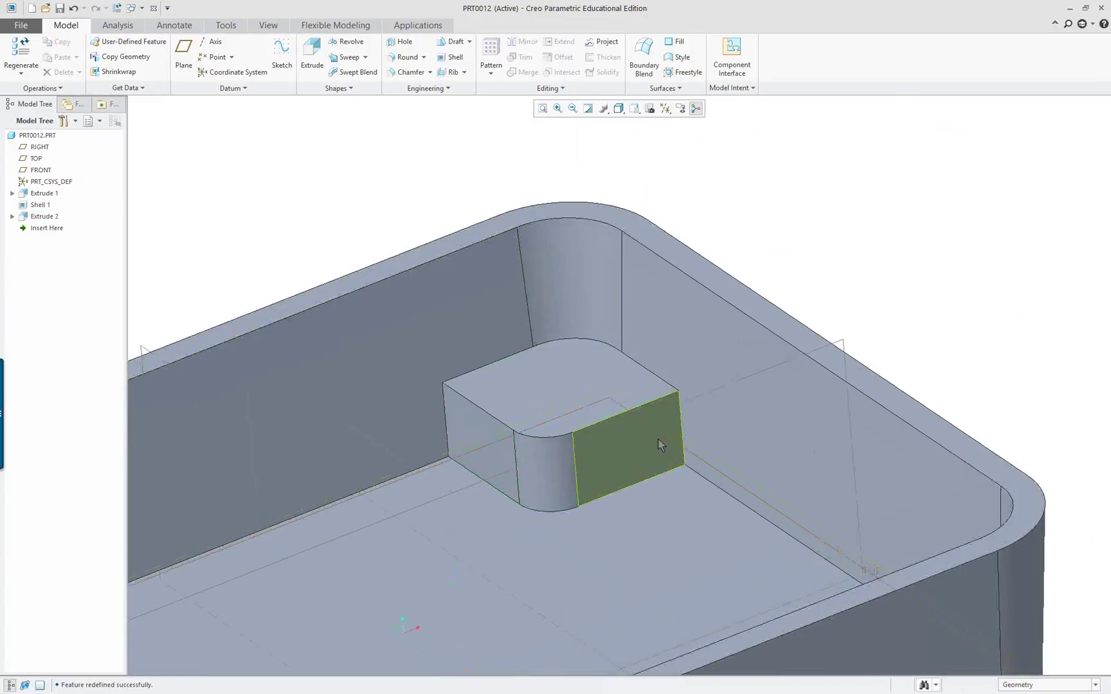
left_click(484, 453)
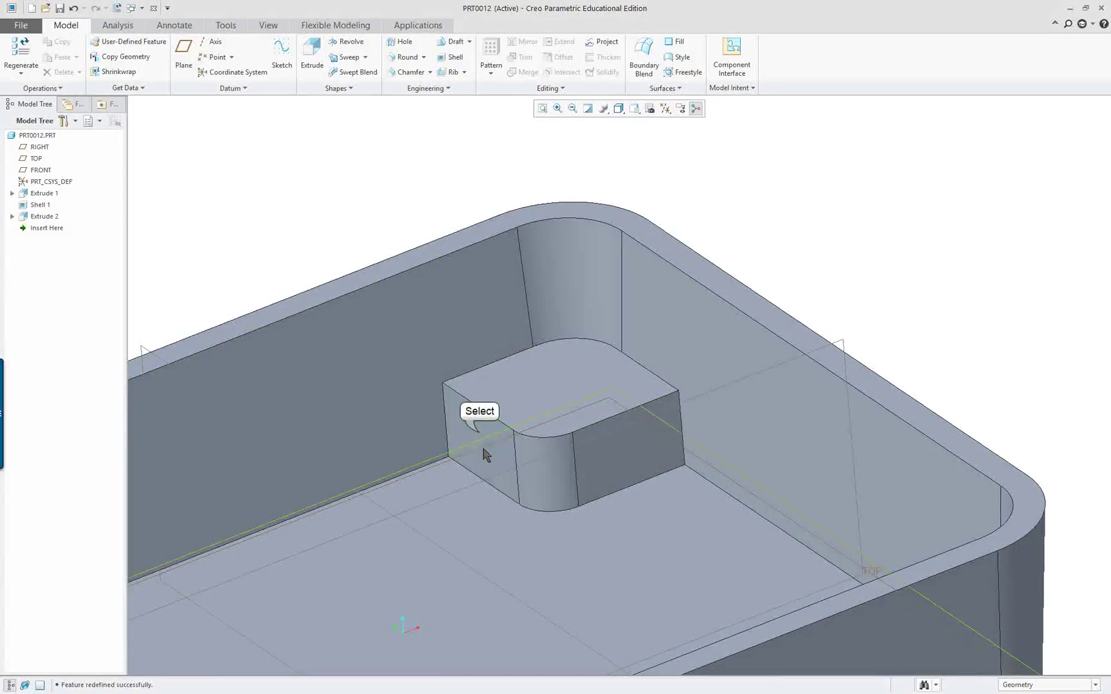
left_click(530, 457)
left_click(608, 456, "ctrl")
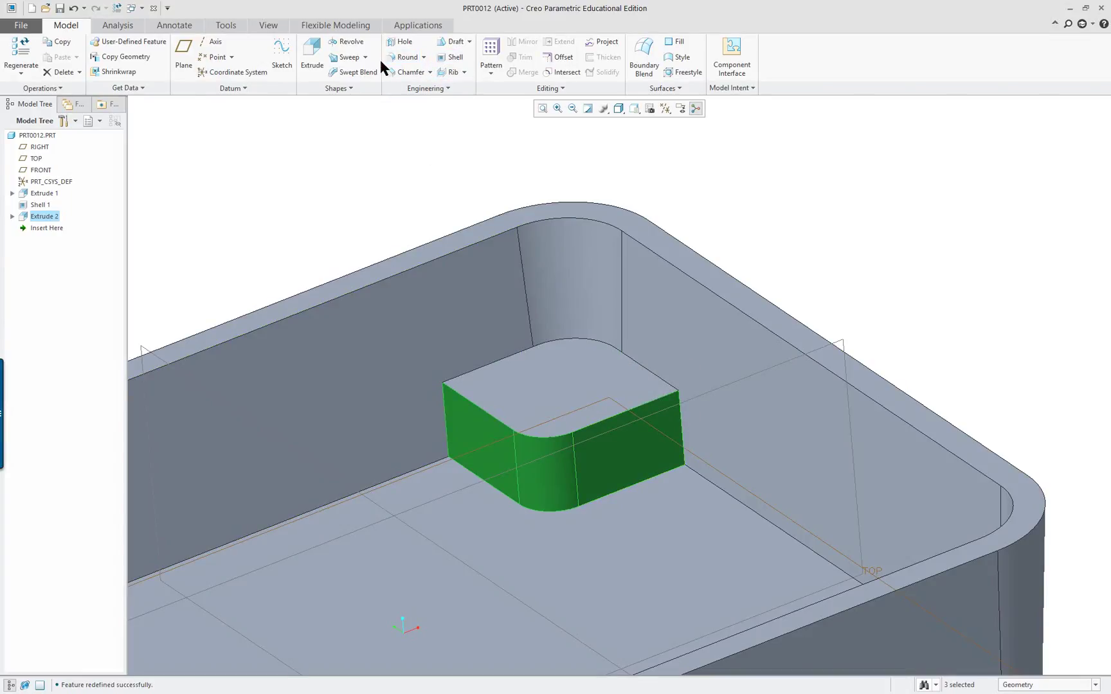
left_click(455, 43)
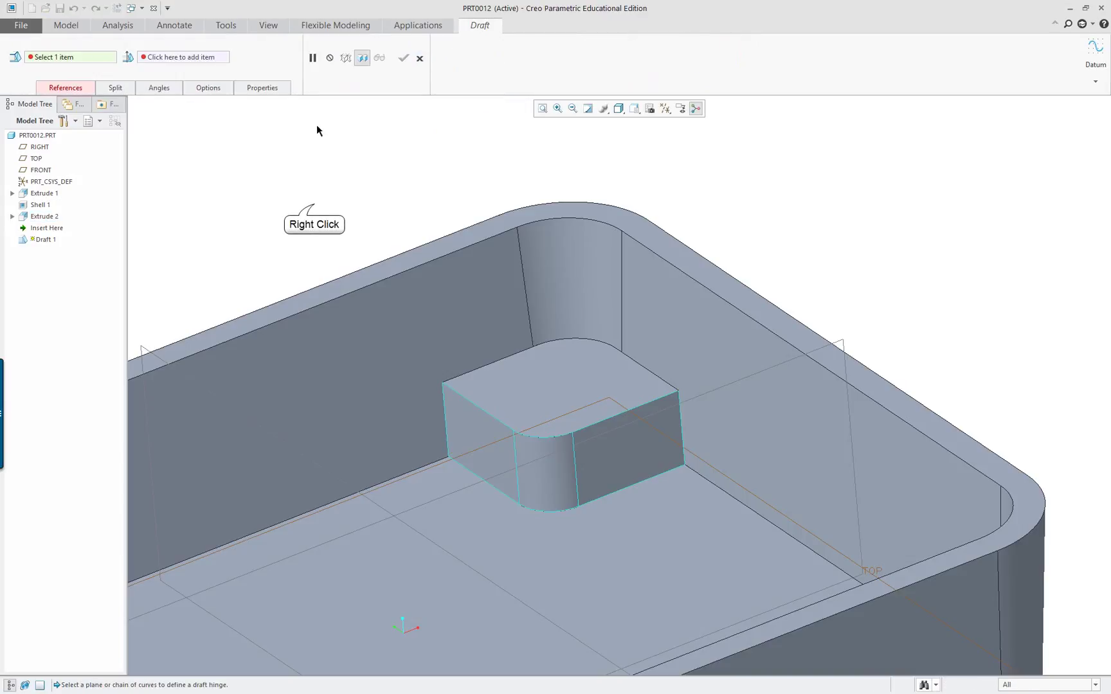
right_click(315, 207)
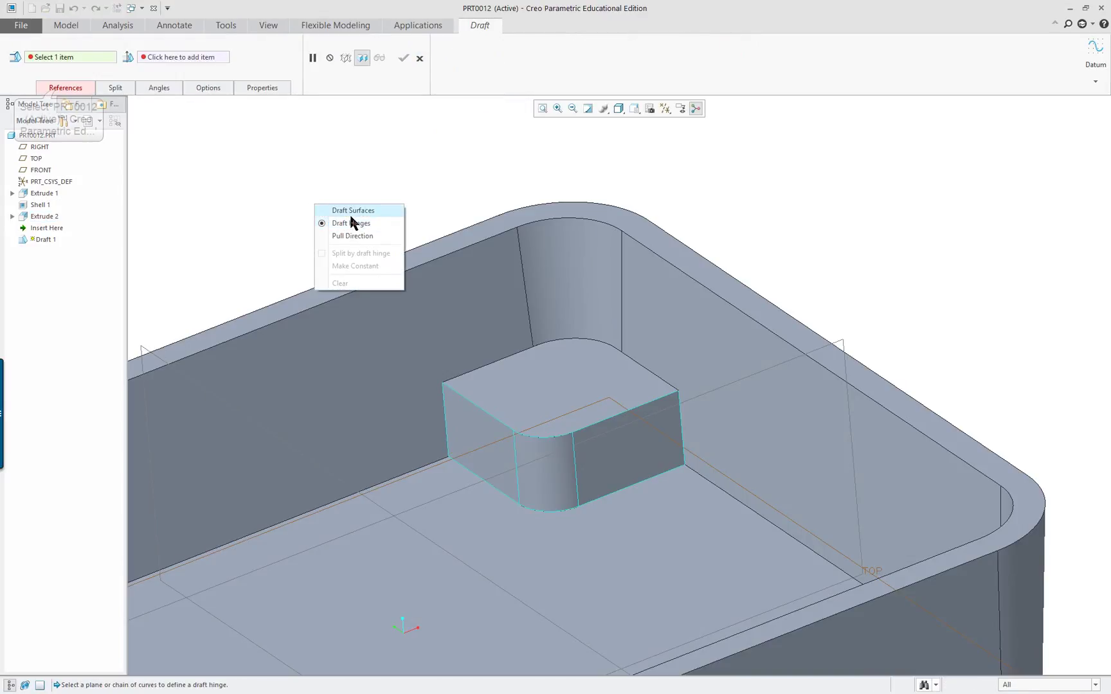
left_click(65, 88)
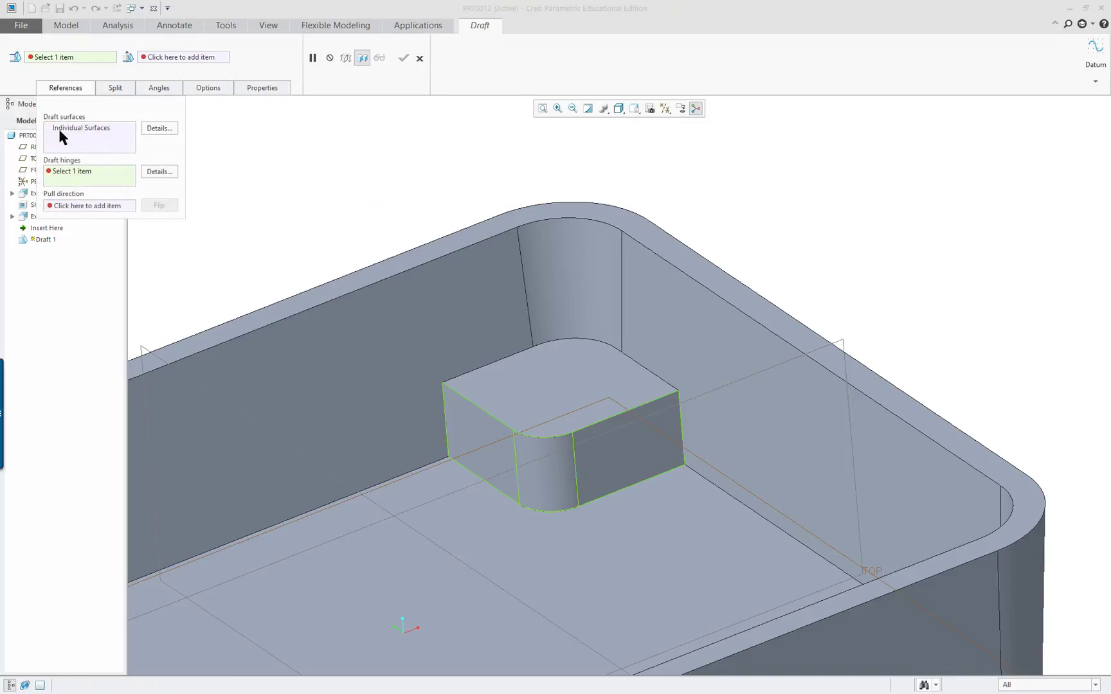
left_click(615, 382)
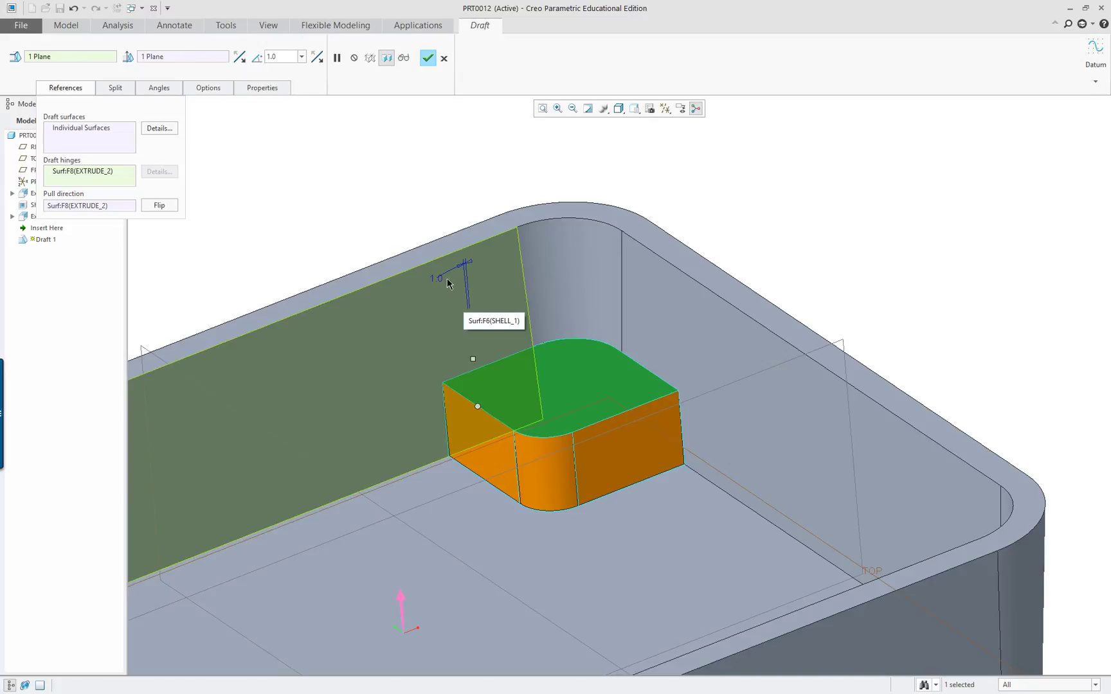
- Set the draft angle to 5.0° and reverse its taper direction
key("alt+Tab")
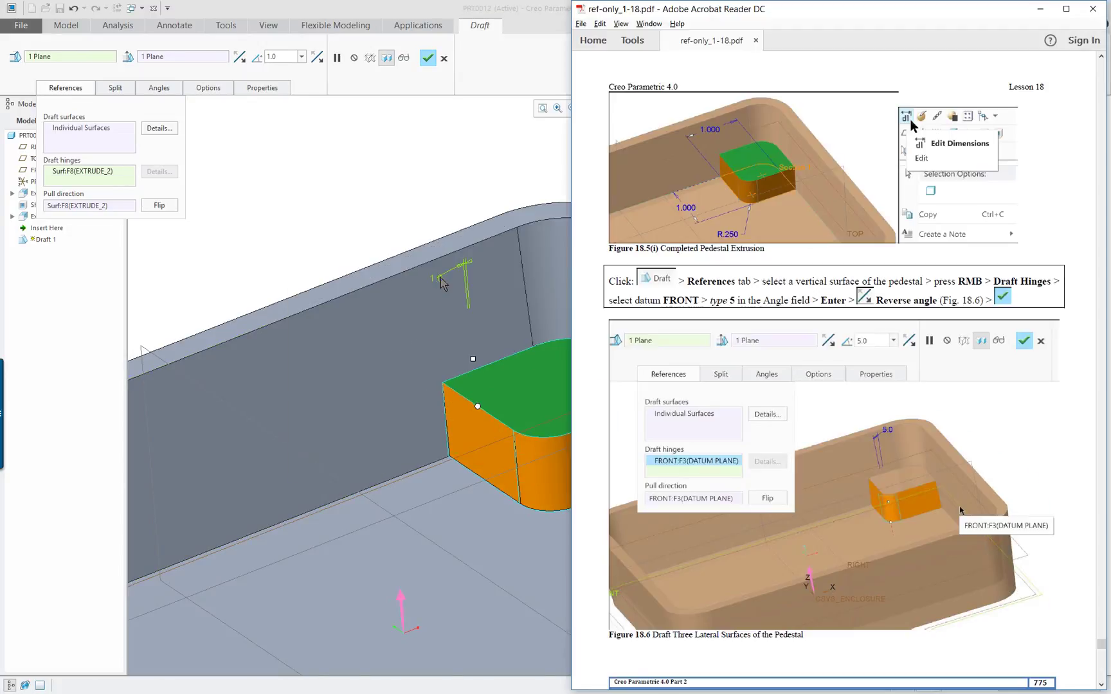
double_click(440, 283)
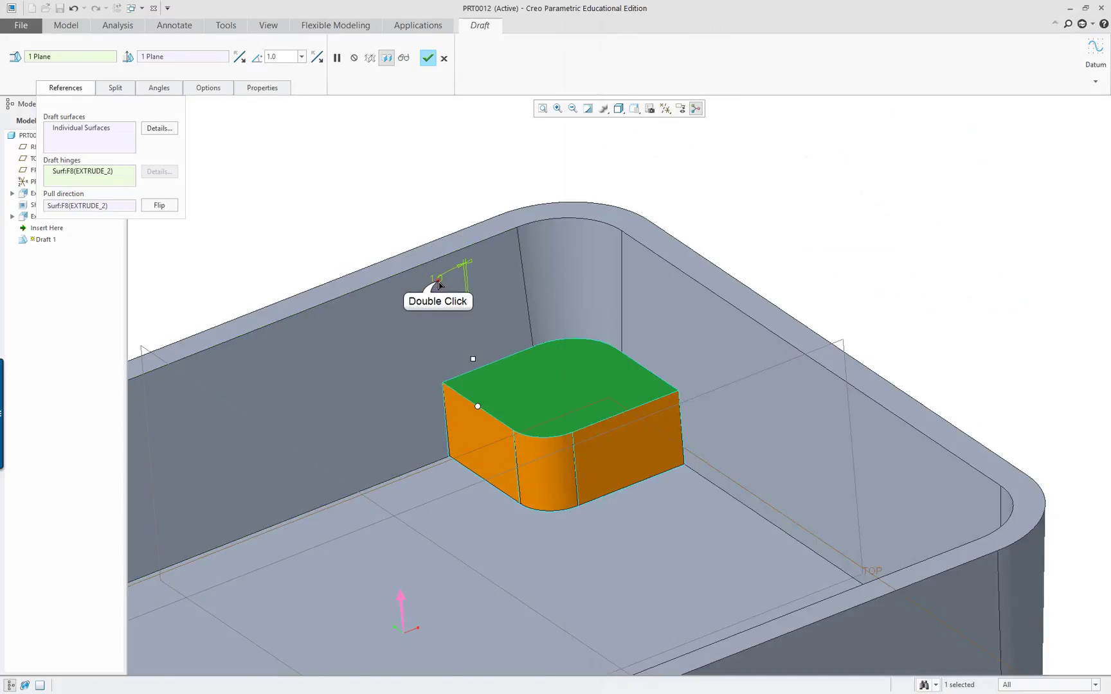
type("5")
key("Return")
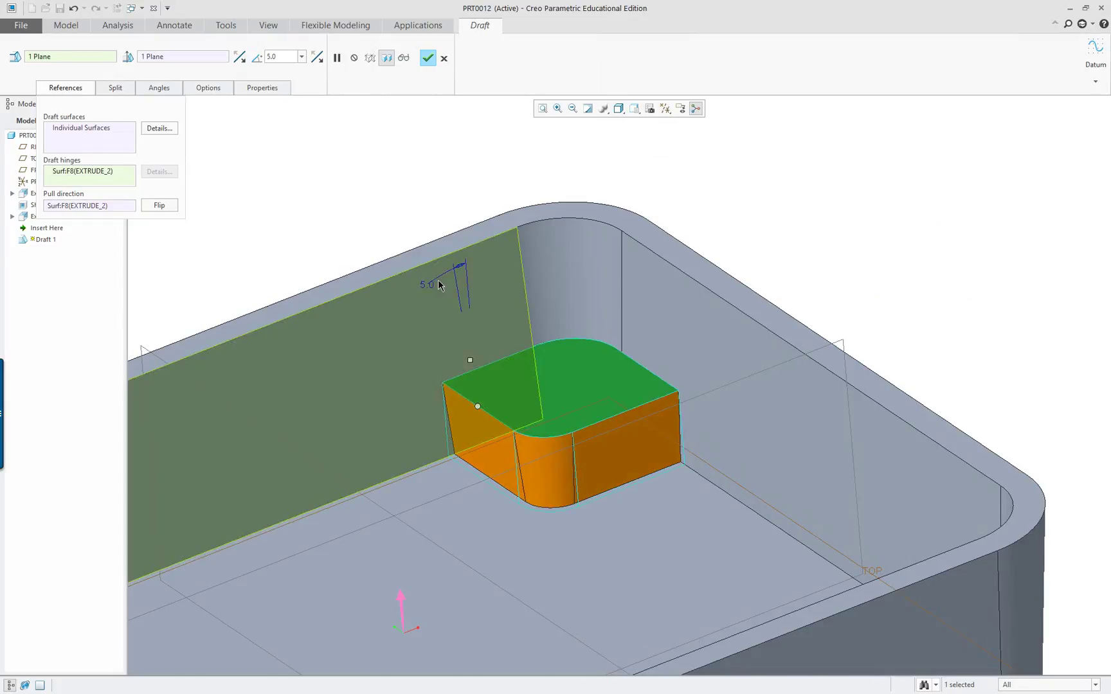
double_click(429, 287)
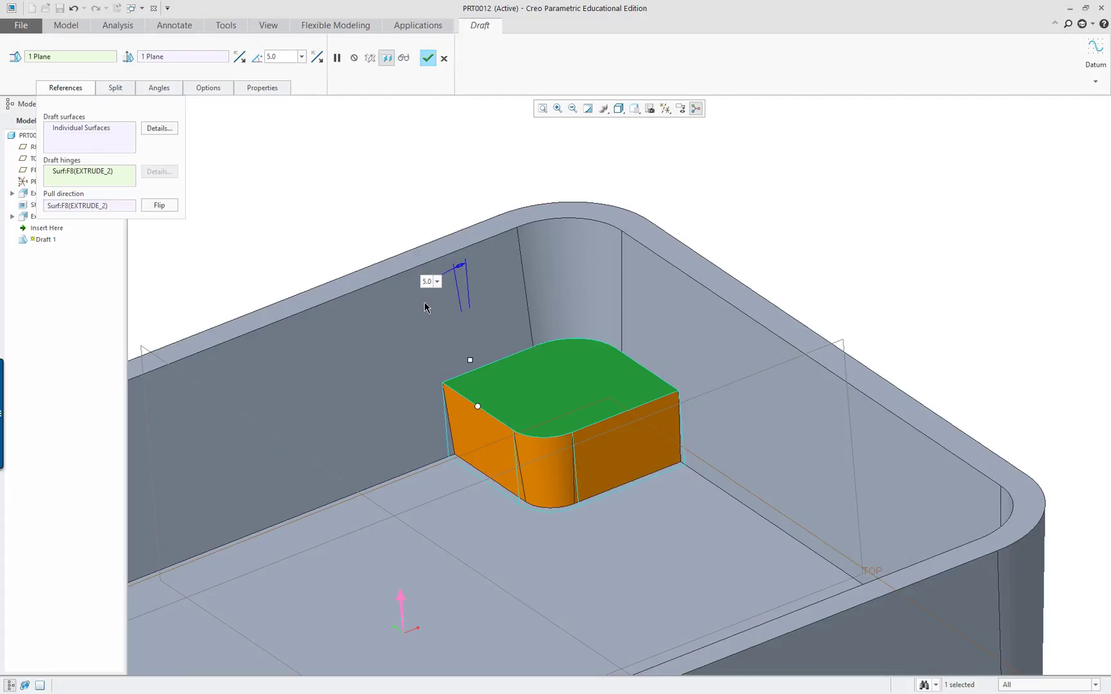
key("Return")
- Review the draft instructions in the tutorial PDF, then return to the model
key("alt+Tab")
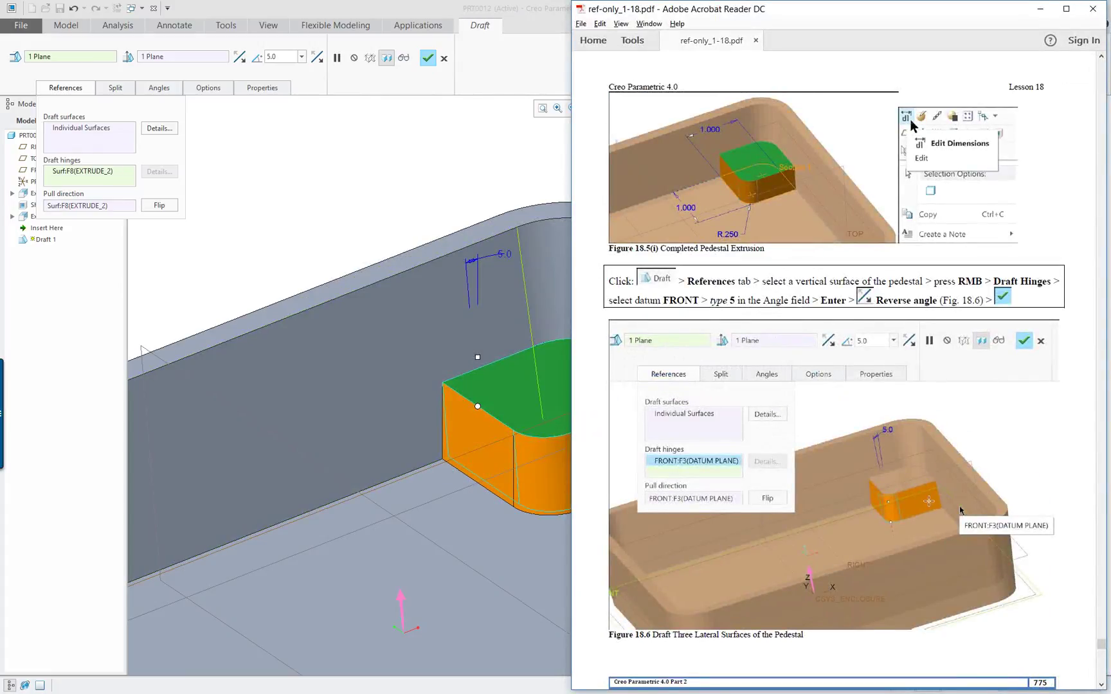
scroll(928, 501, "down", 1)
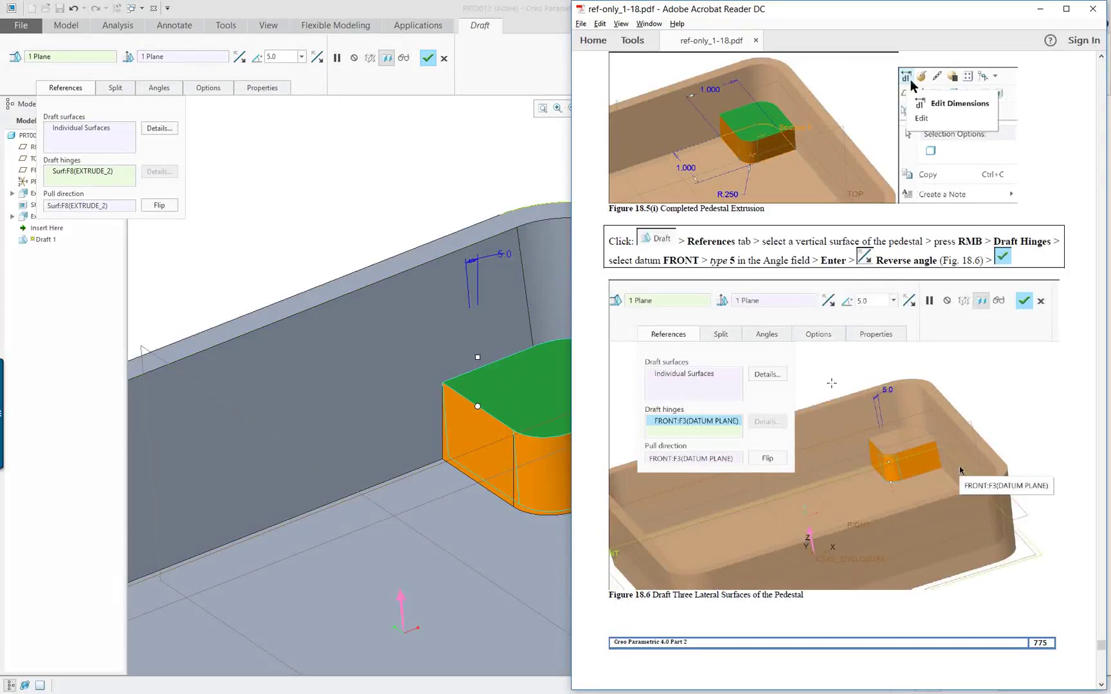
key("Page_Down")
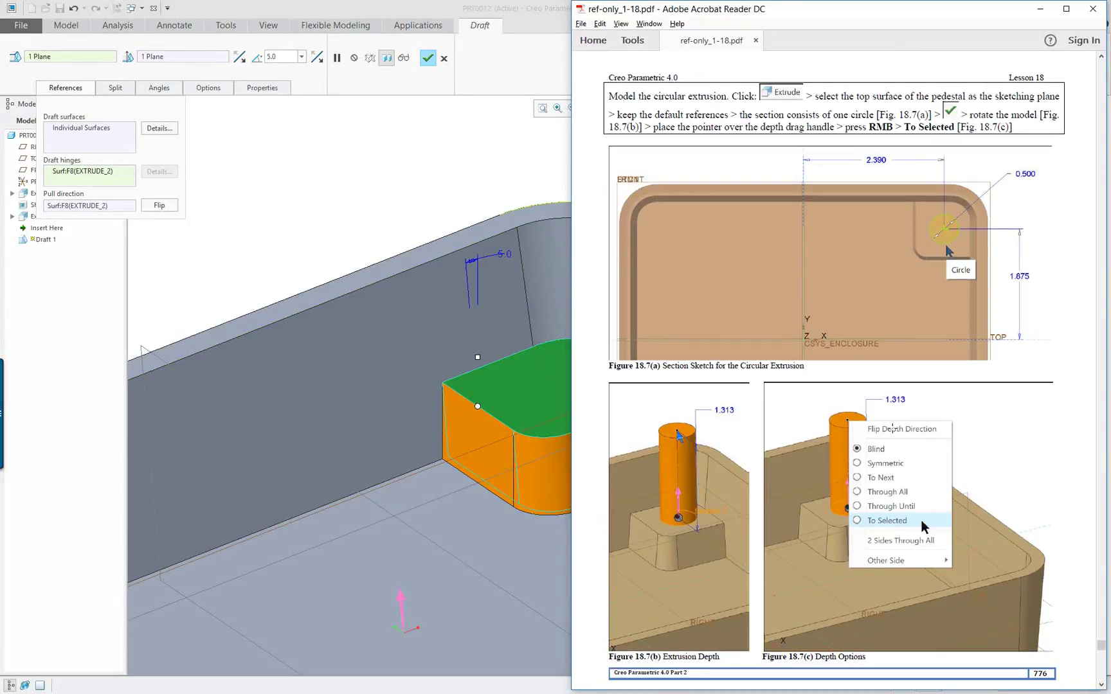
key("Page_Down")
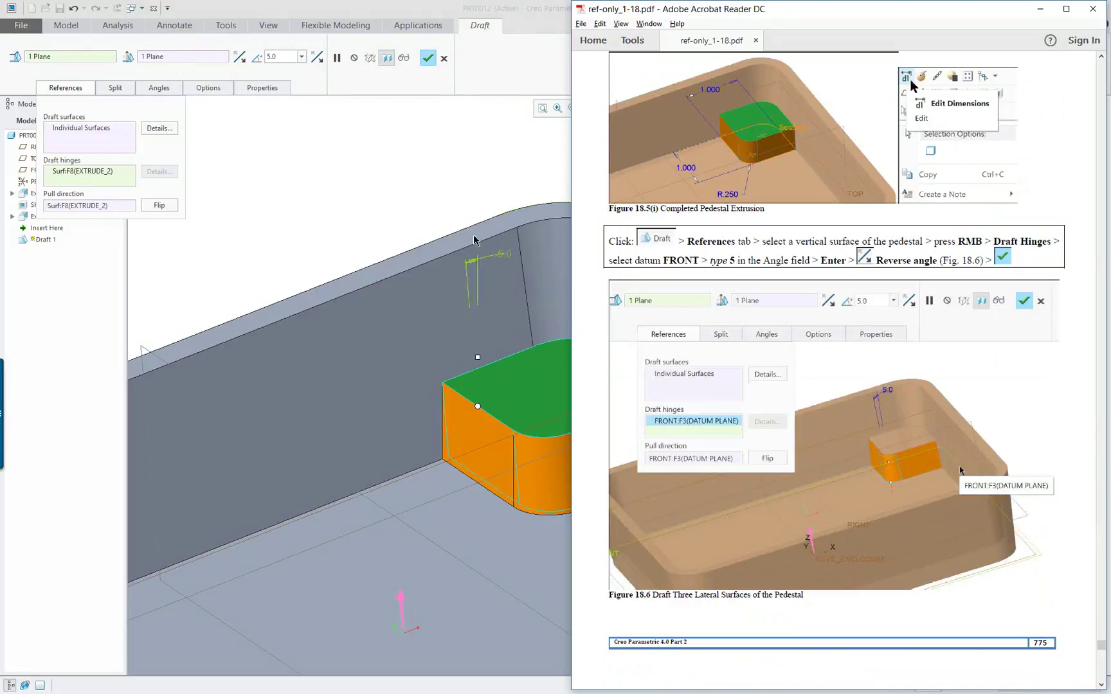
left_click(378, 183)
- Accept Draft 1, then read ahead in the PDF to the circular extrusion instructions
middle_click(378, 183)
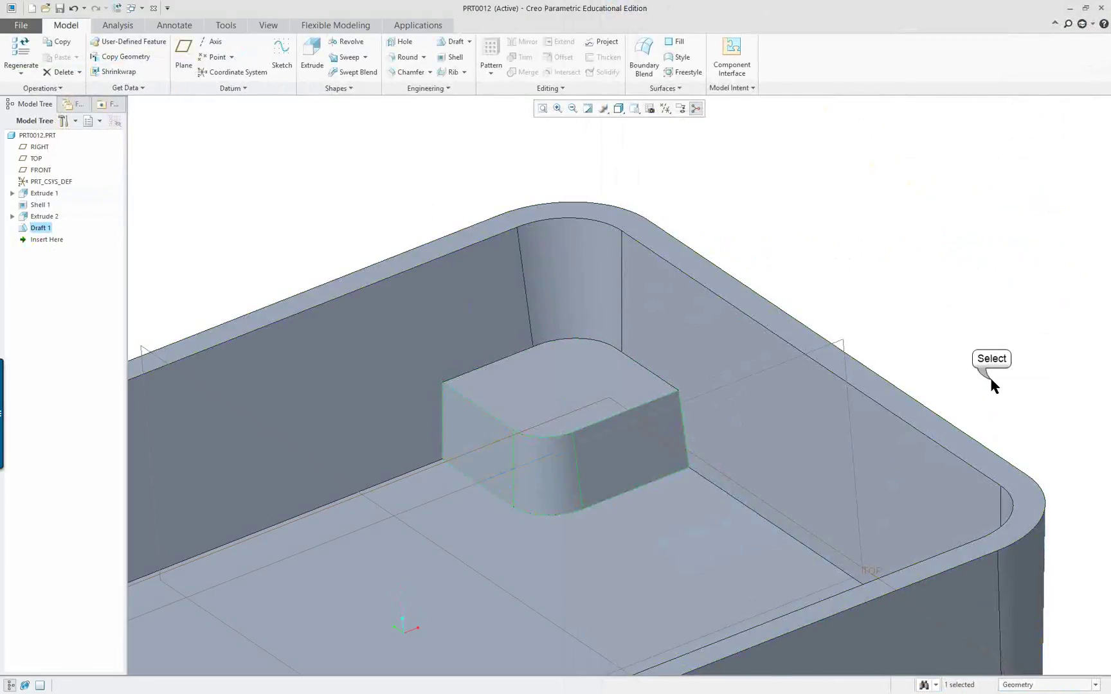
key("alt+Tab")
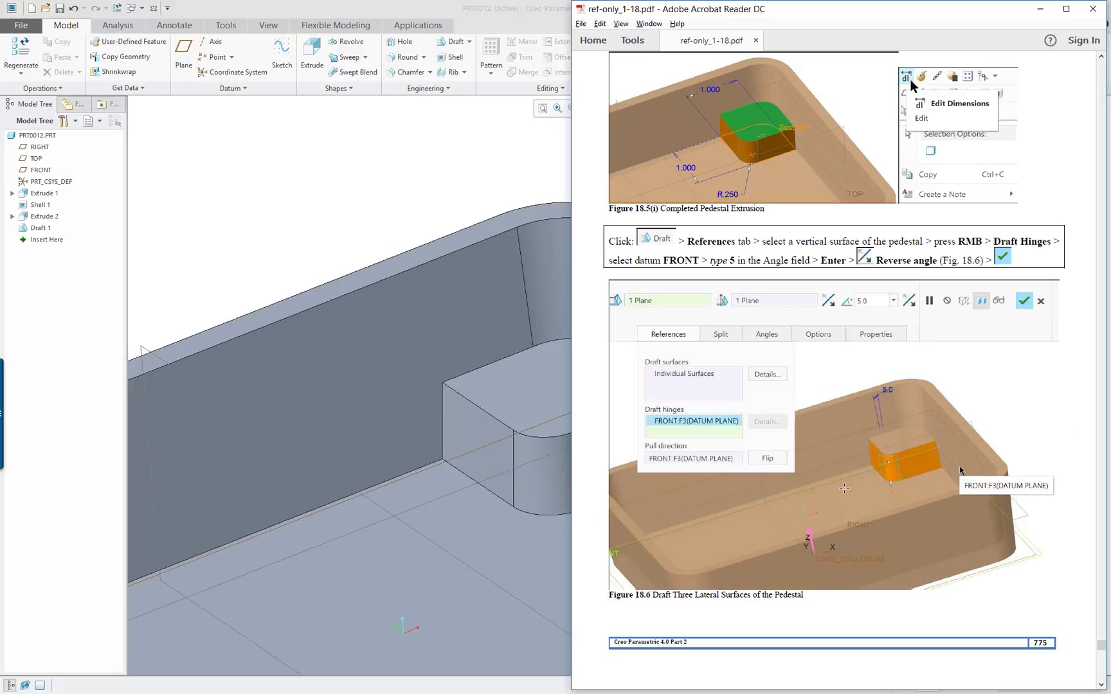
key("Page_Down")
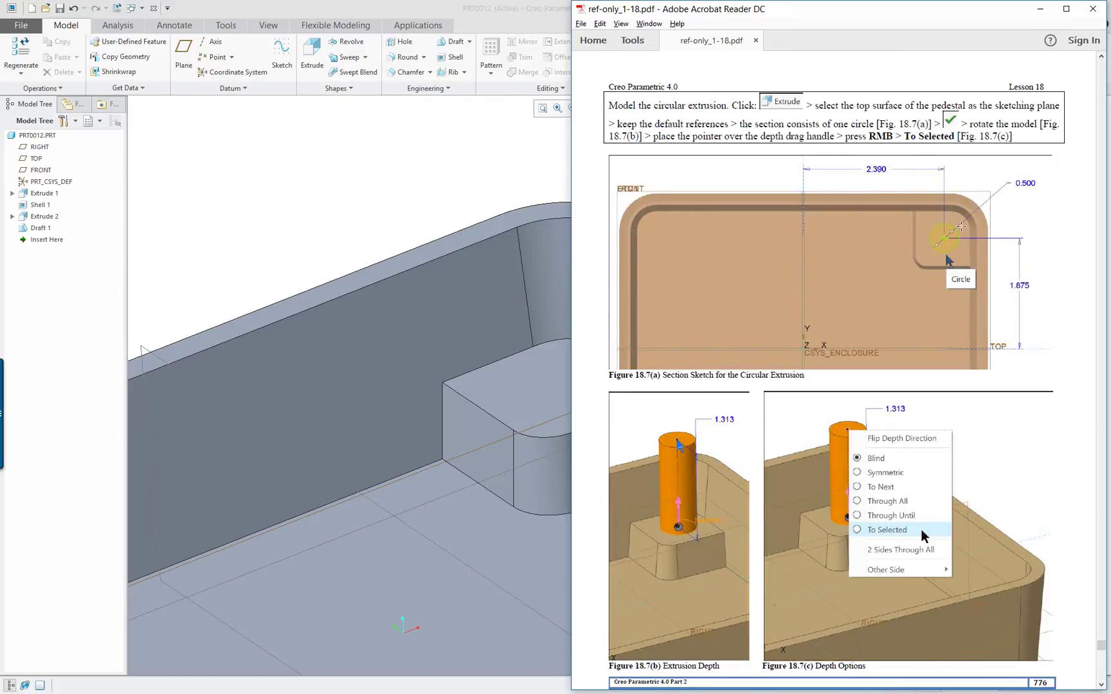
left_click(434, 172)
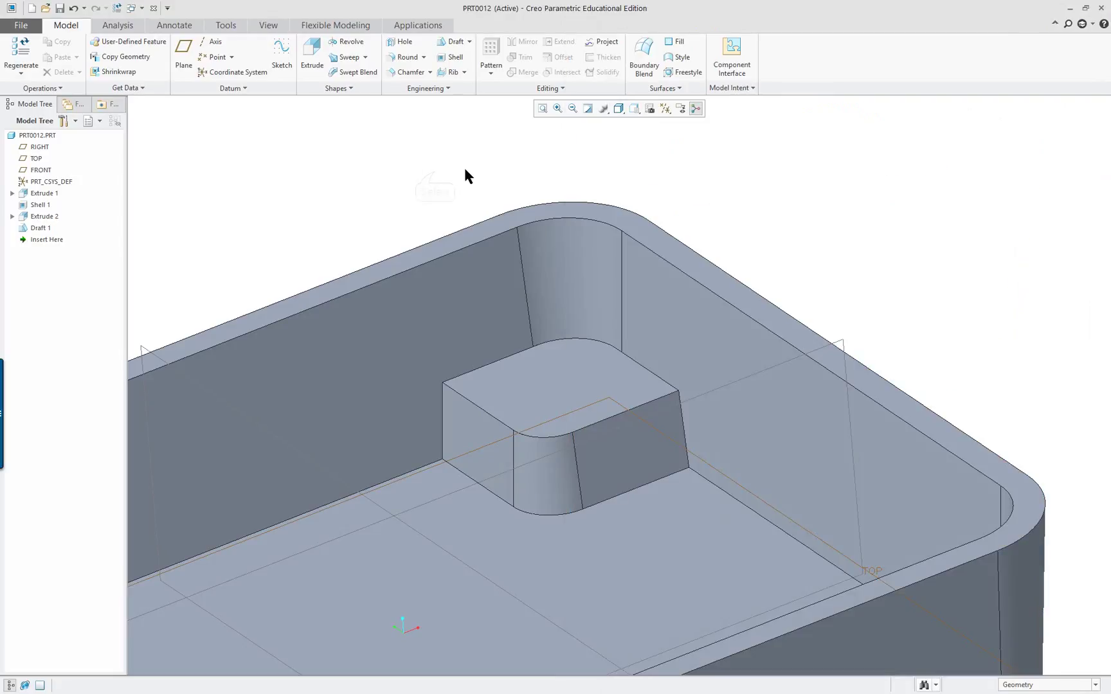
- Start an extrusion sketched on the pedestal's top face, viewed straight on
left_click(314, 57)
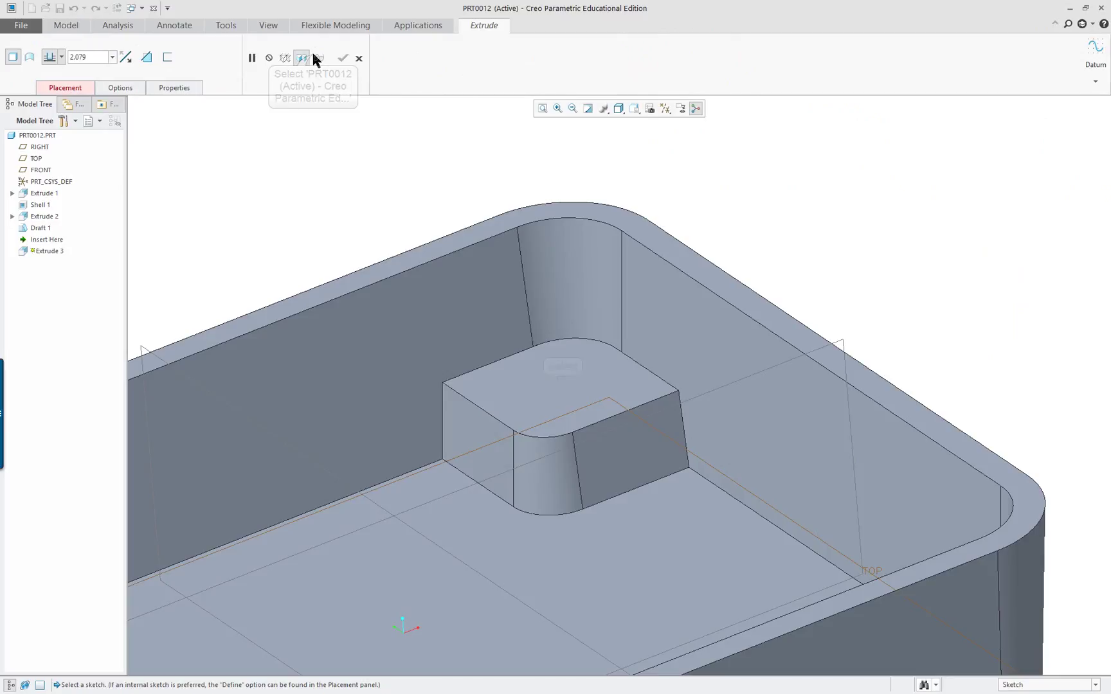
left_click(568, 385)
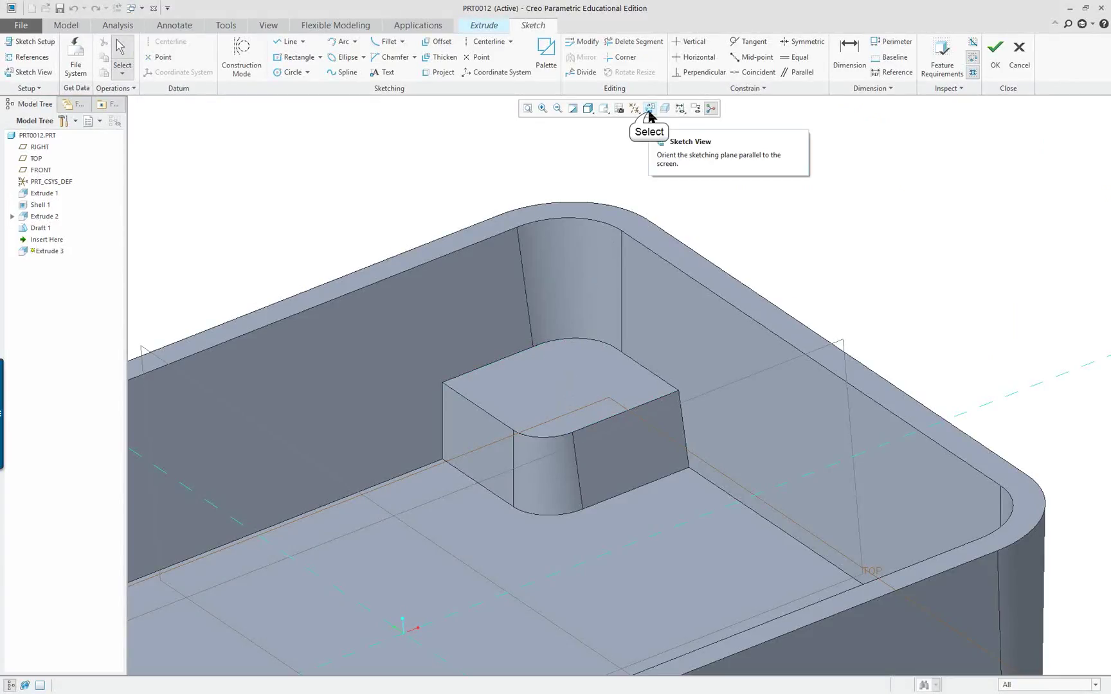
left_click(649, 108)
scroll(958, 224, "down", 4)
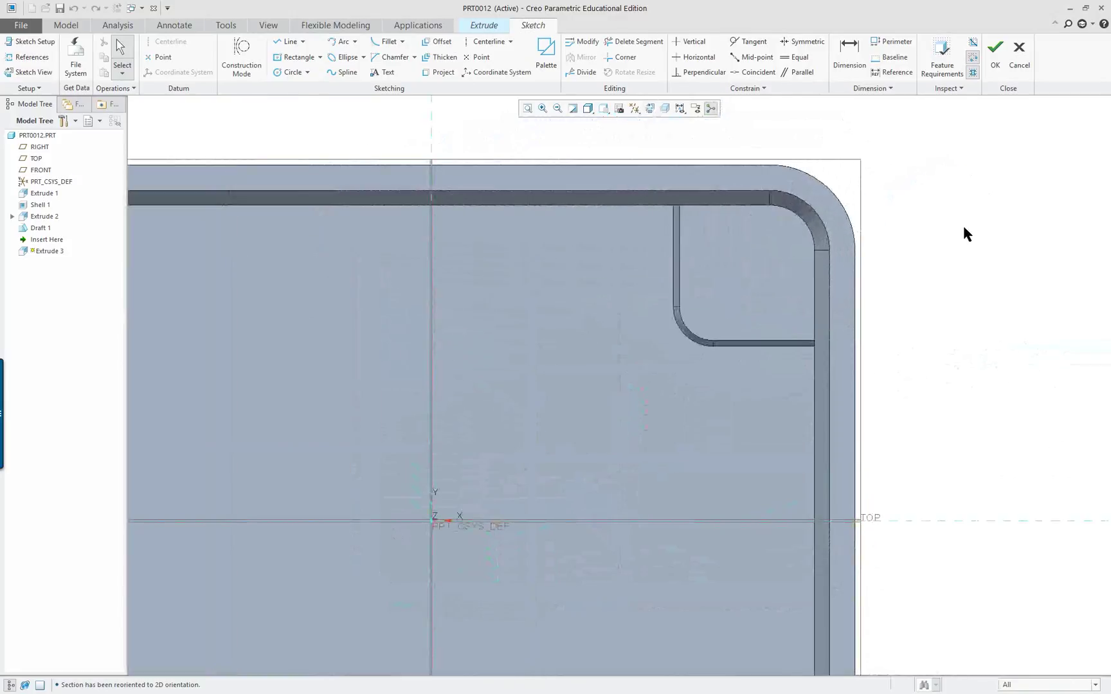
scroll(925, 225, "up", 3)
- Draw a 0.432 circle over the pedestal corner, 2.287 by 1.824 from the origin
right_click(917, 218)
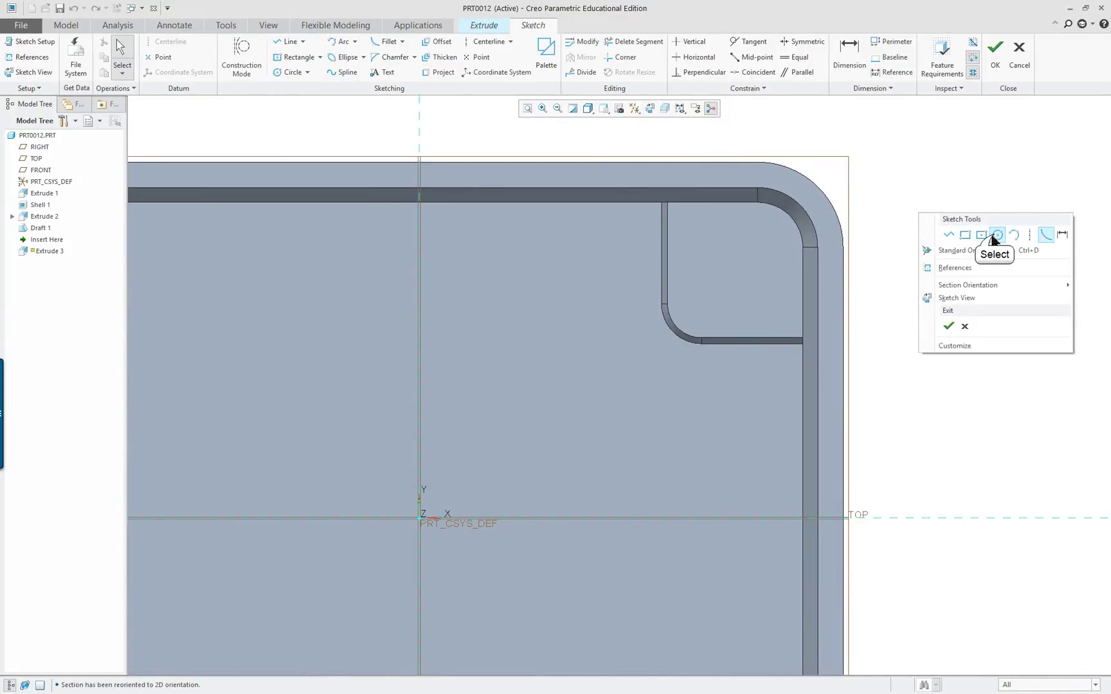
left_click(993, 237)
left_click(725, 270)
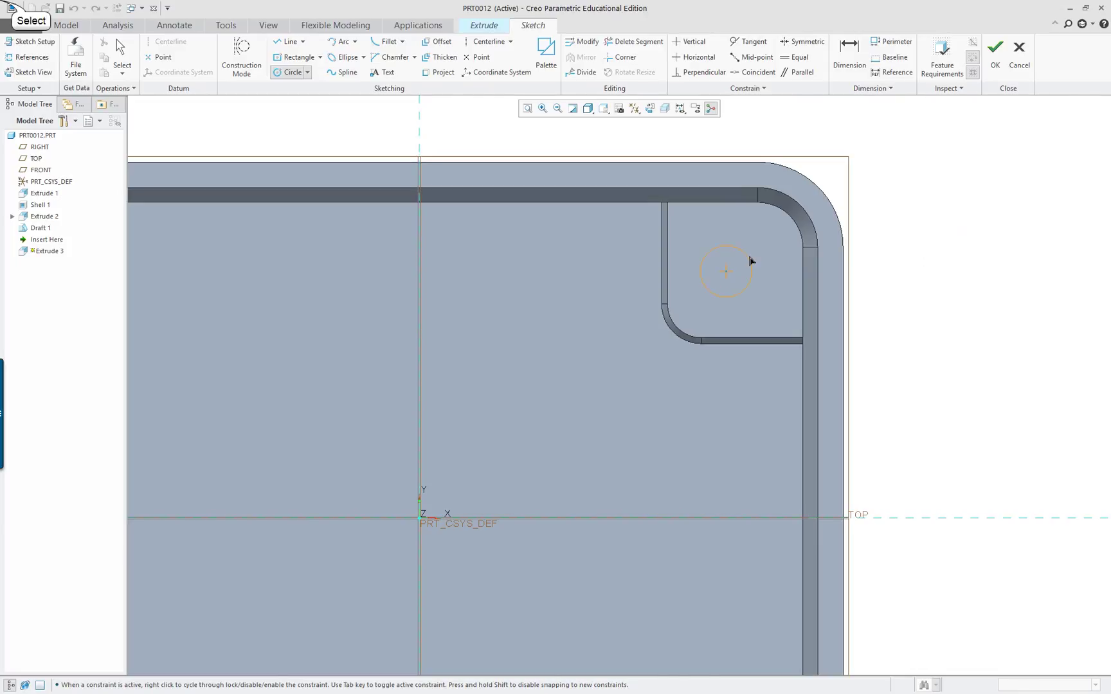
left_click(751, 256)
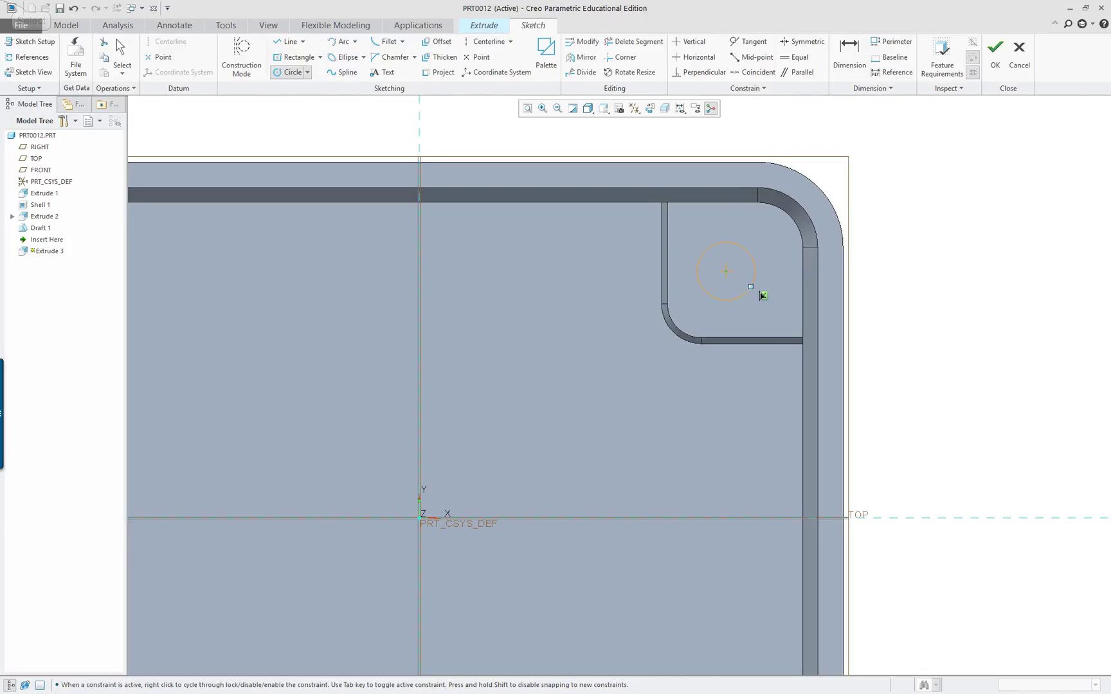
middle_click(901, 303)
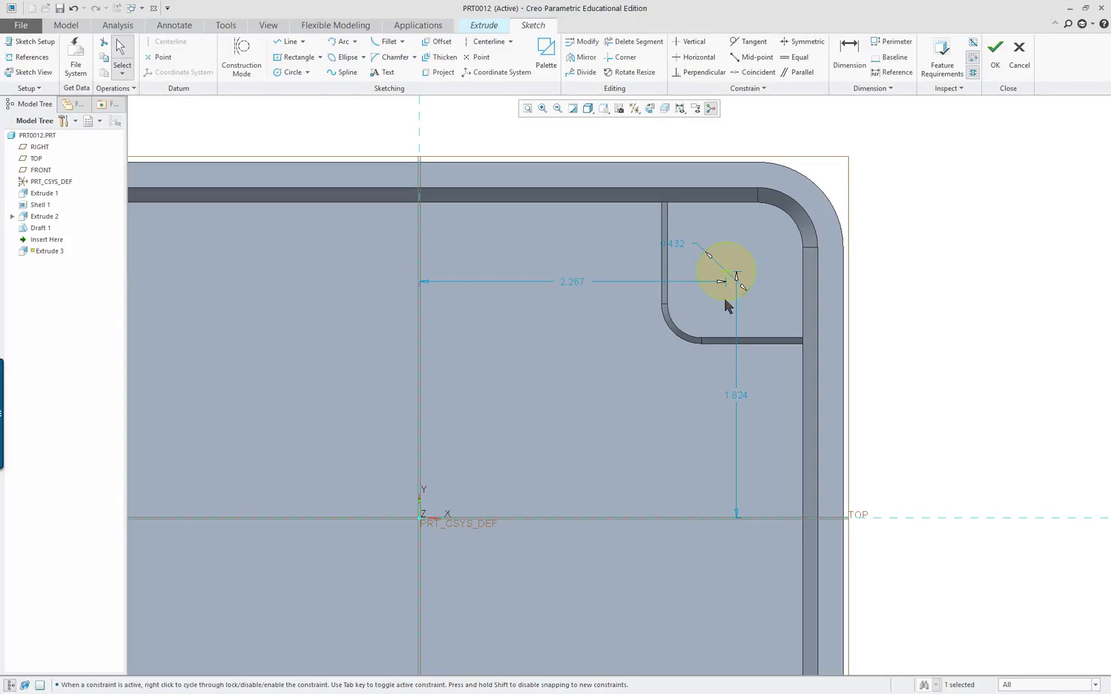
- Set the circle's diameter to 0.500, entering 2.930 for its horizontal distance
key("alt+Tab")
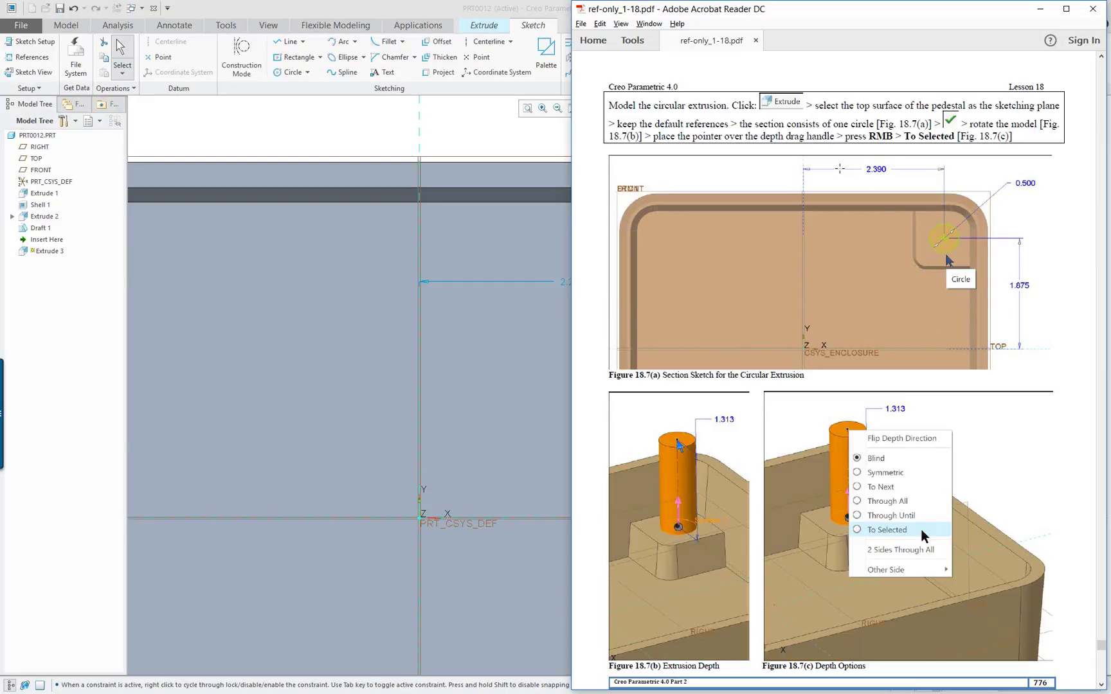
scroll(910, 79, "up", 2)
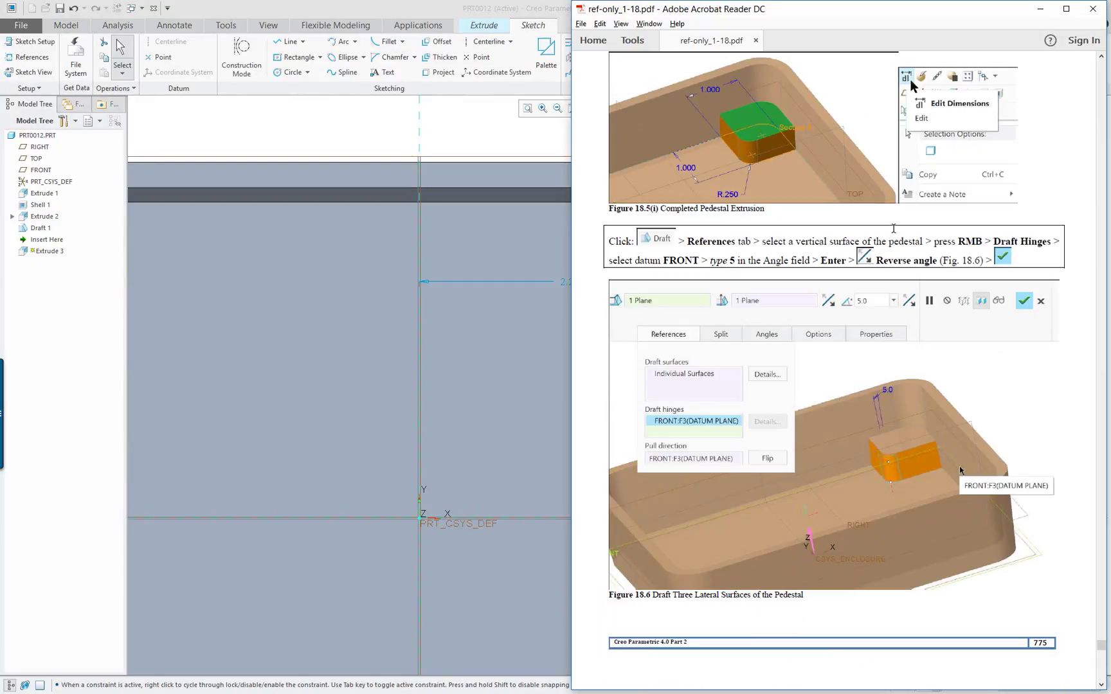
scroll(892, 228, "down", 2)
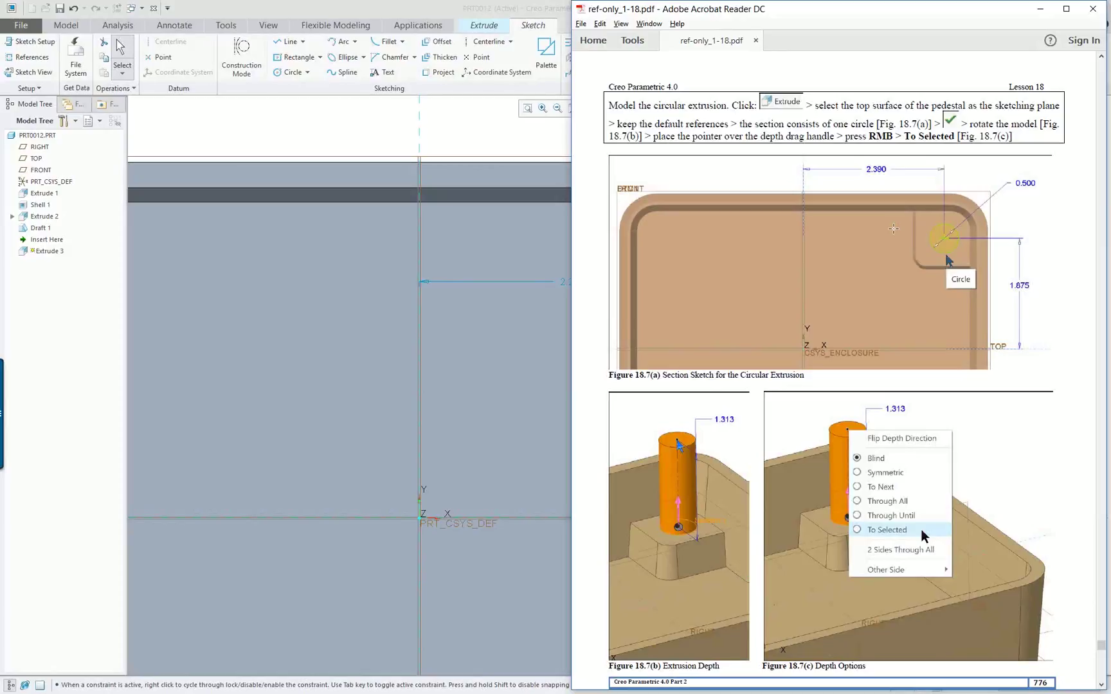
left_click(453, 125)
double_click(569, 282)
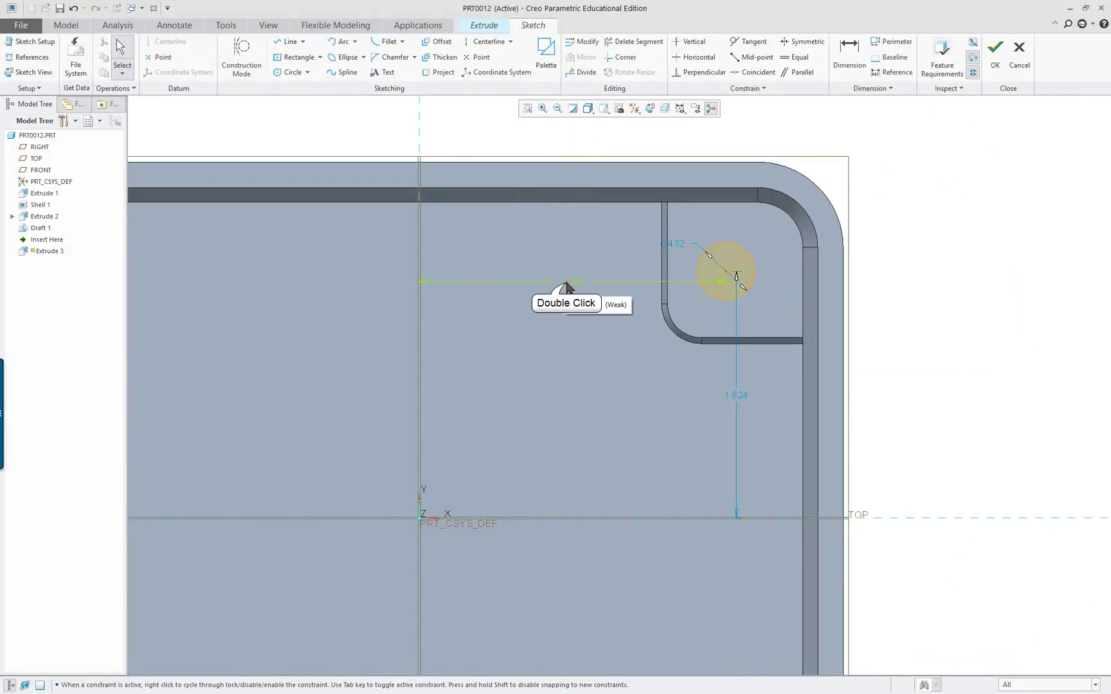
type("2.93")
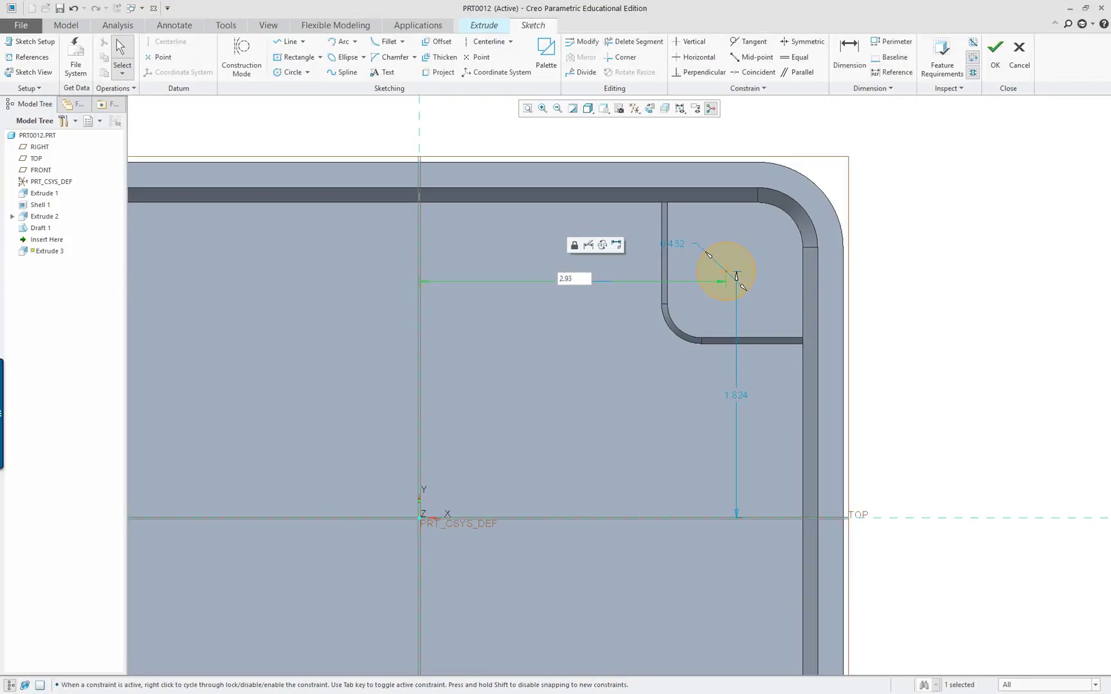
key("Return")
double_click(765, 244)
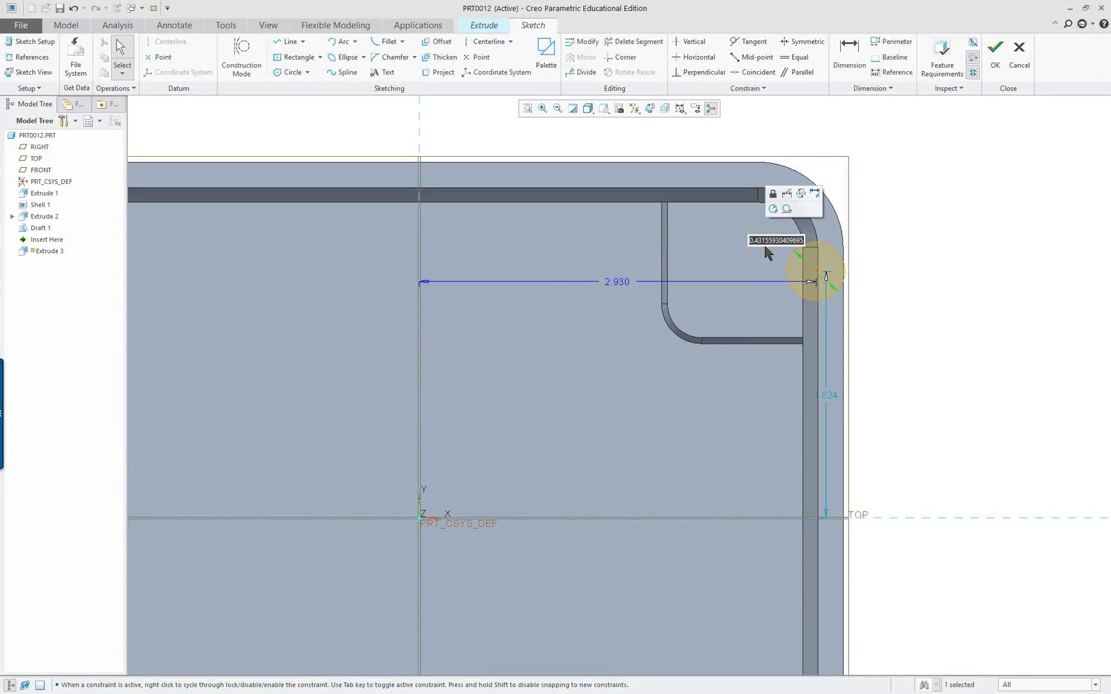
type("0.5")
key("Return")
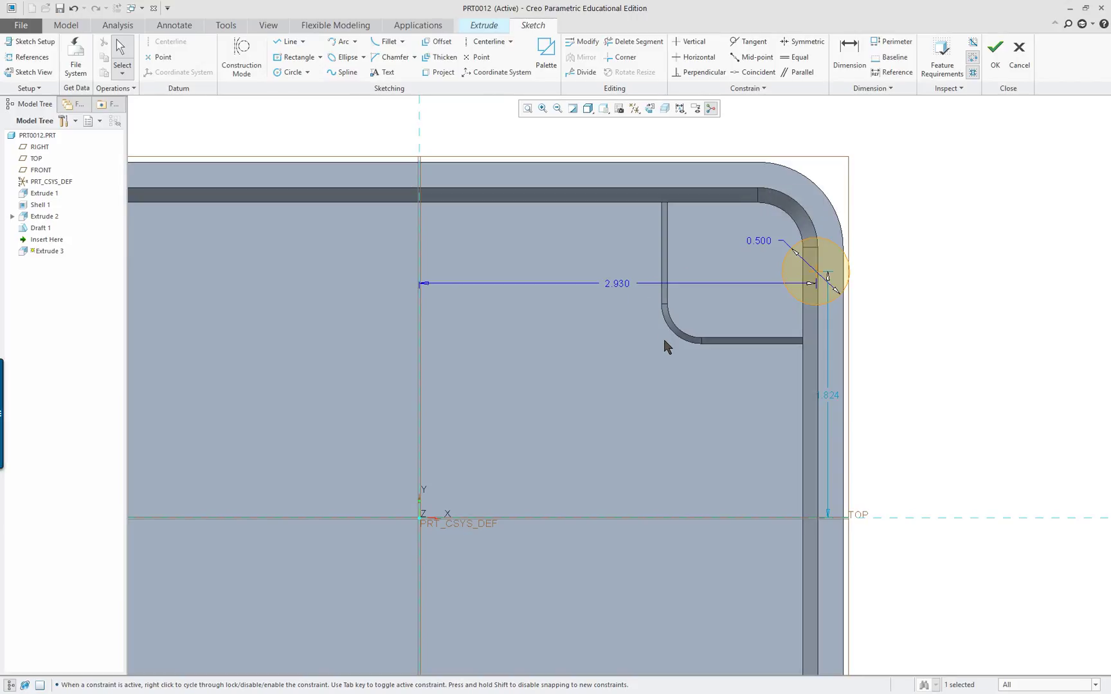
- Correct the horizontal distance to 2.390 and set the vertical distance to 1.875
key("alt+Tab")
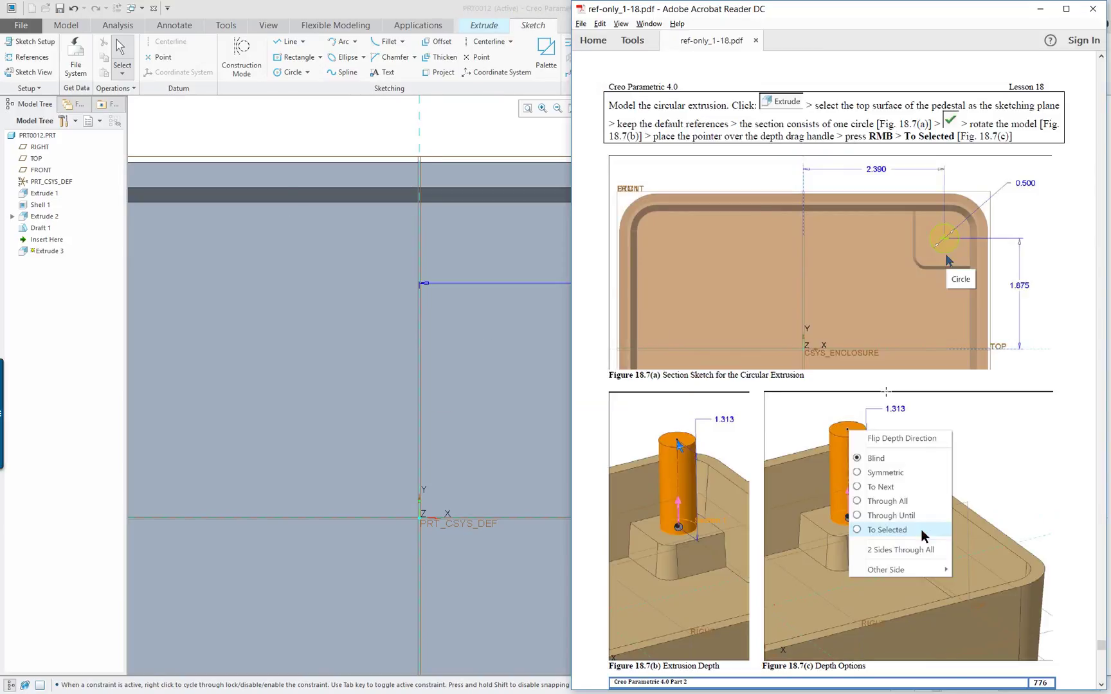
left_click(538, 347)
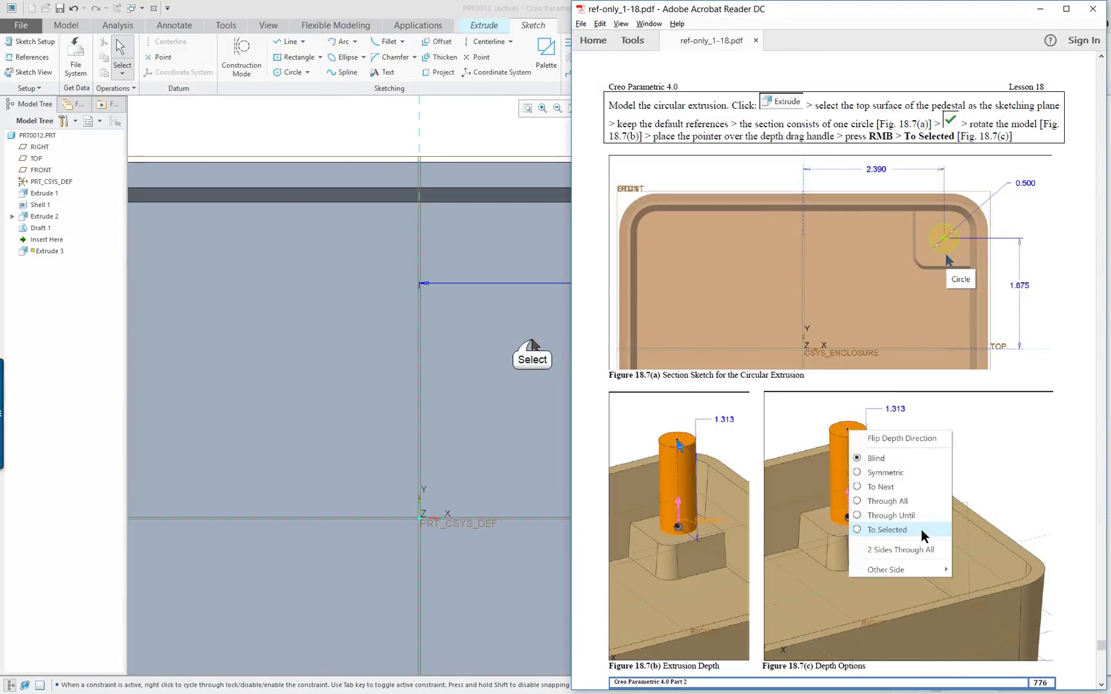
double_click(613, 280)
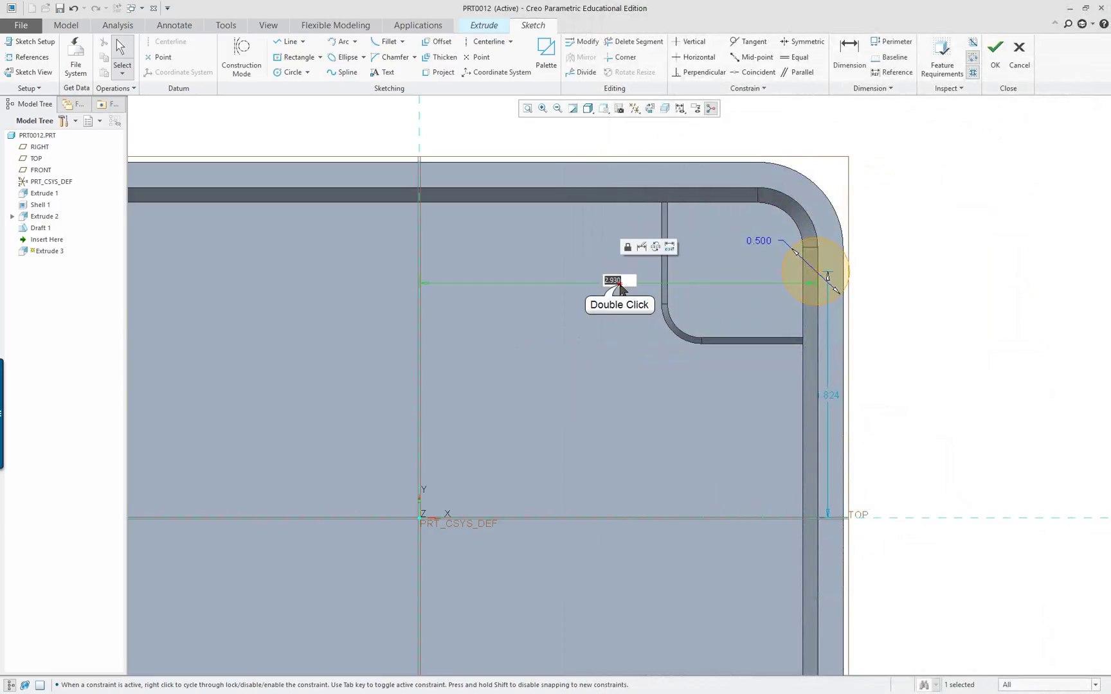
type("2.39")
key("Return")
key("alt+Tab")
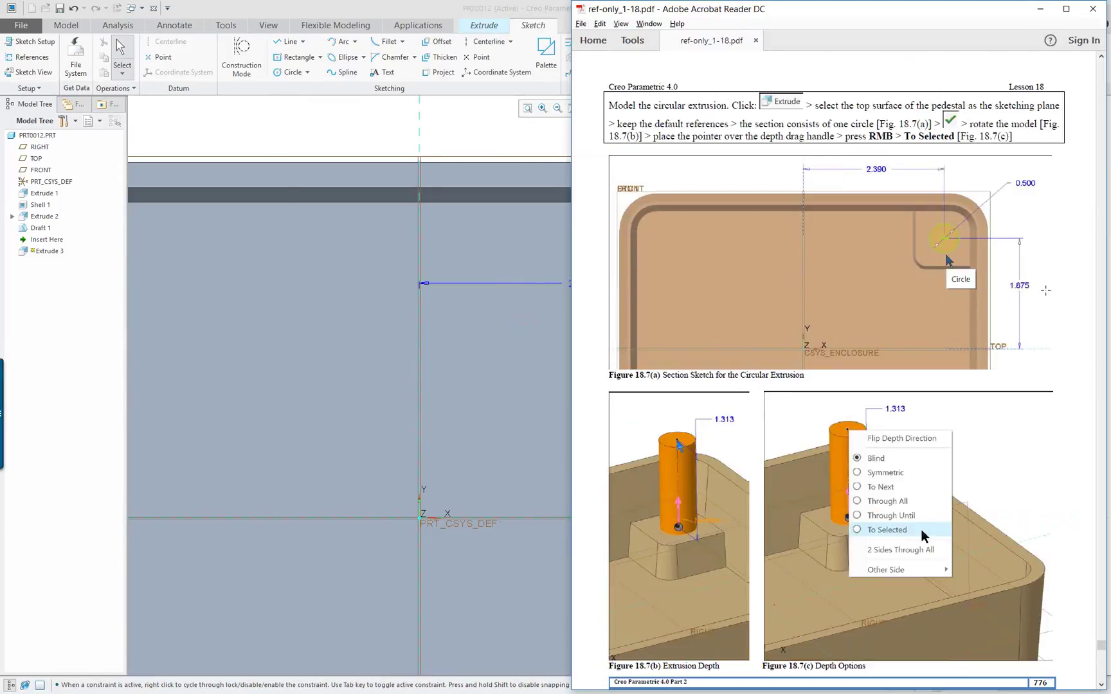
left_click(514, 281)
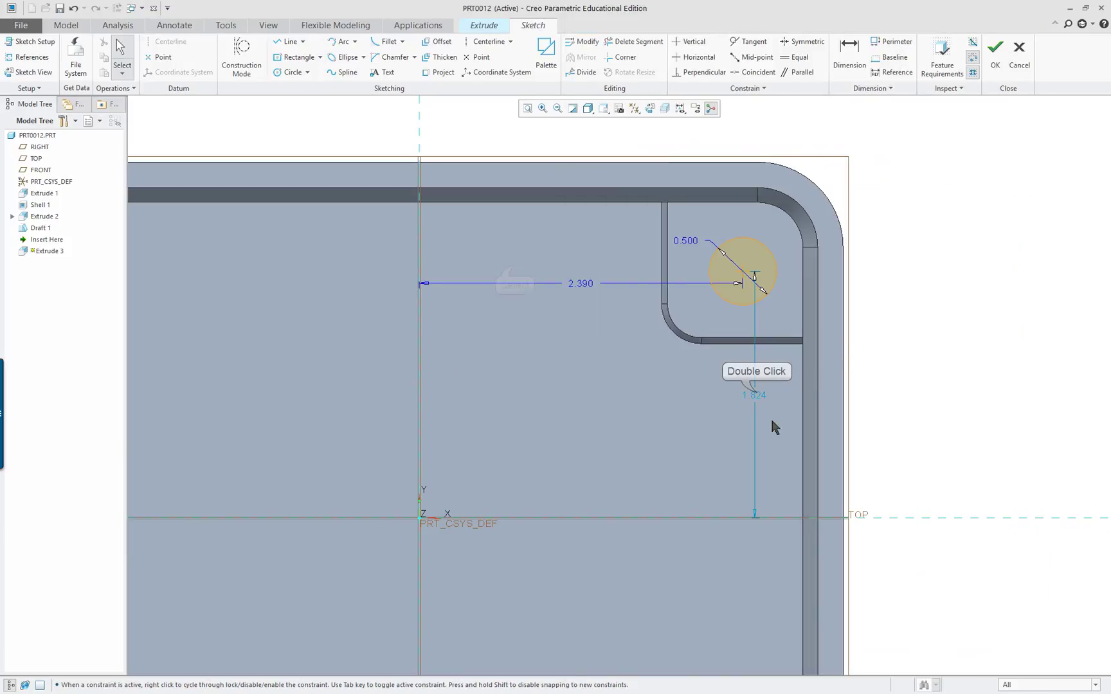
double_click(755, 394)
type("1")
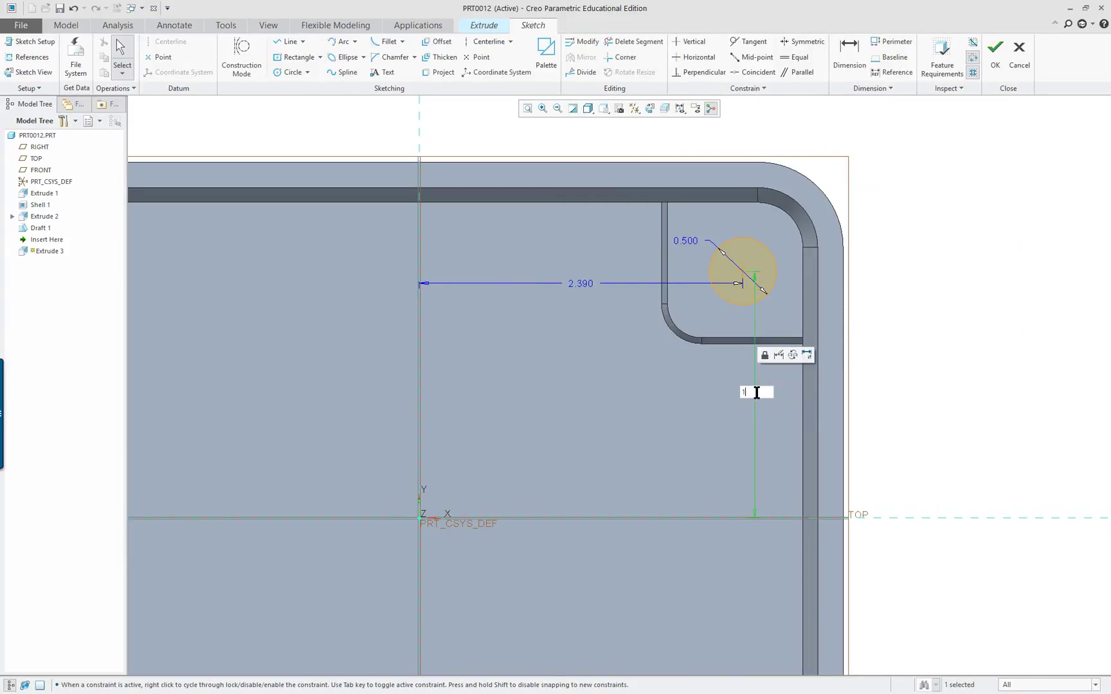
type(".875")
key("Return")
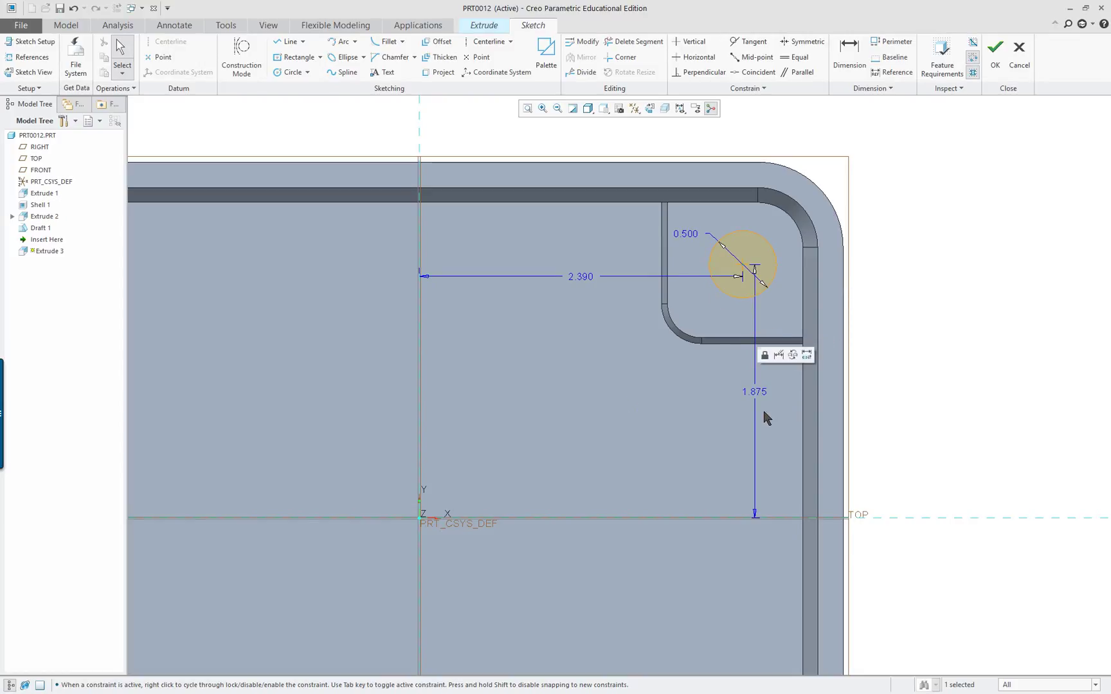
mouse_move(838, 460)
middle_mouse_down()
mouse_move(850, 424)
mouse_move(882, 404)
mouse_move(860, 377)
mouse_move(928, 384)
mouse_move(861, 349)
middle_mouse_up()
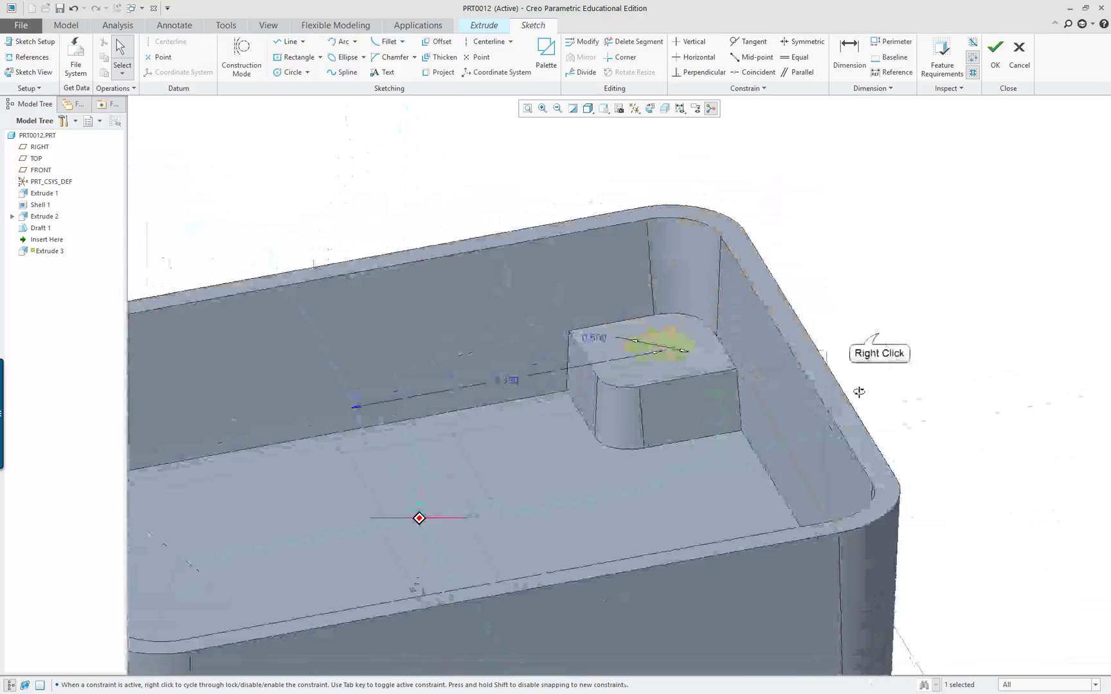
- Accept the 0.500 circle sketch for the extrusion
right_click(876, 330)
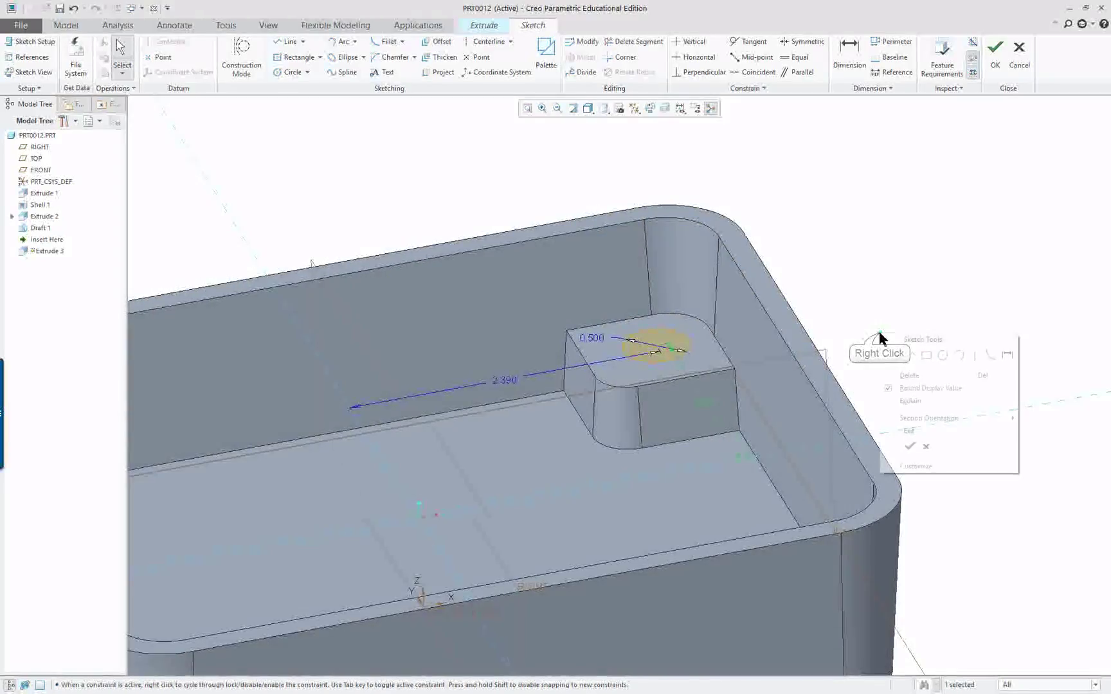
left_click(909, 446)
scroll(879, 385, "up", 4)
scroll(900, 279, "down", 4)
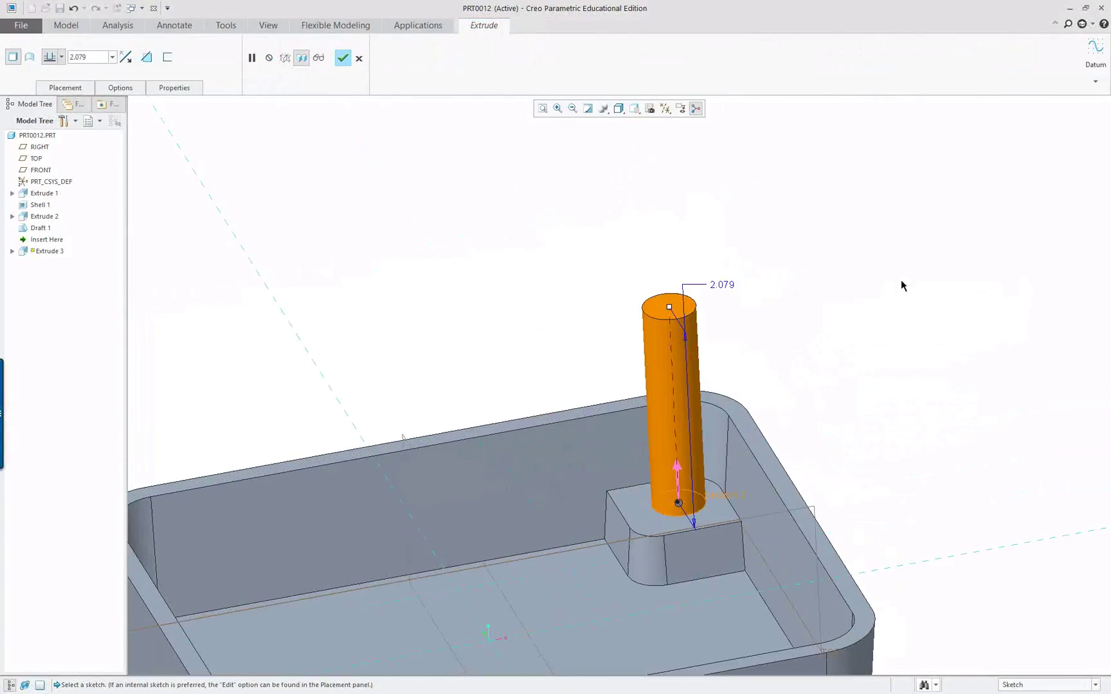
- Extrude the cylinder up to the enclosure's top rim surface, then select its side surface
right_click(666, 311)
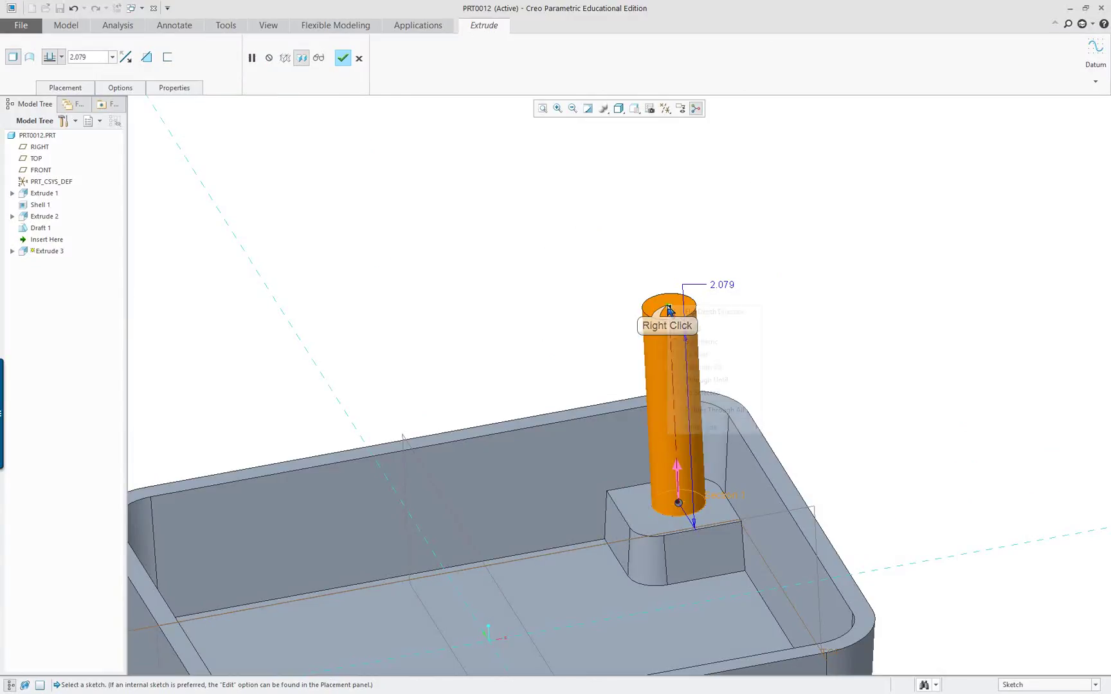
left_click(707, 393)
scroll(804, 500, "down", 3)
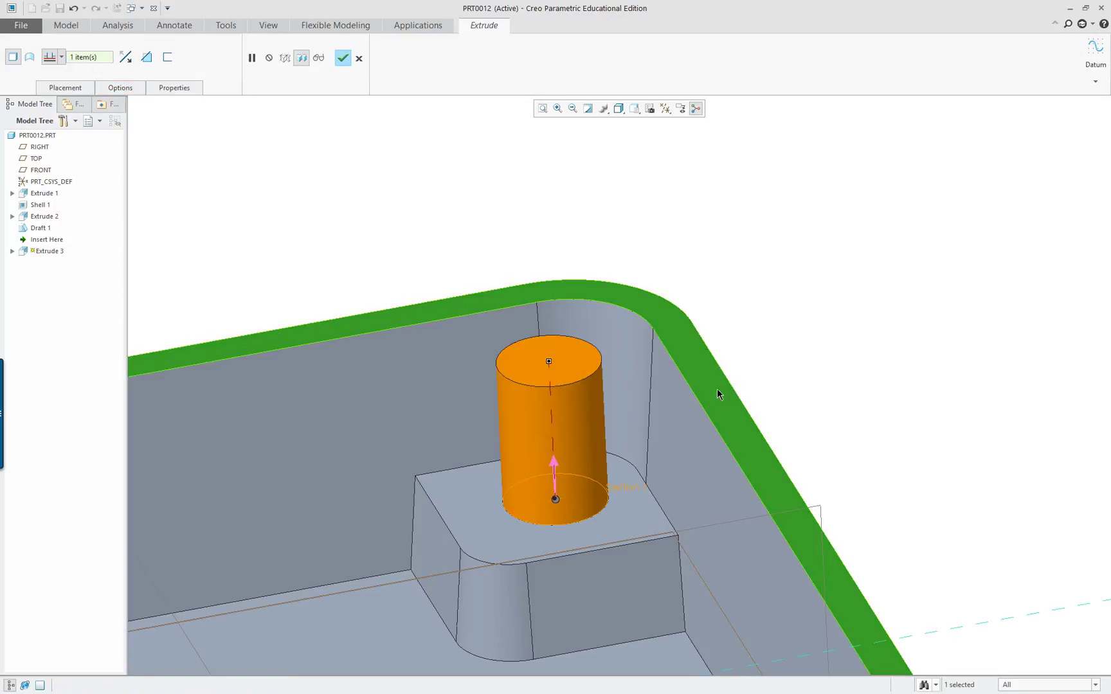
scroll(717, 388, "up", 4)
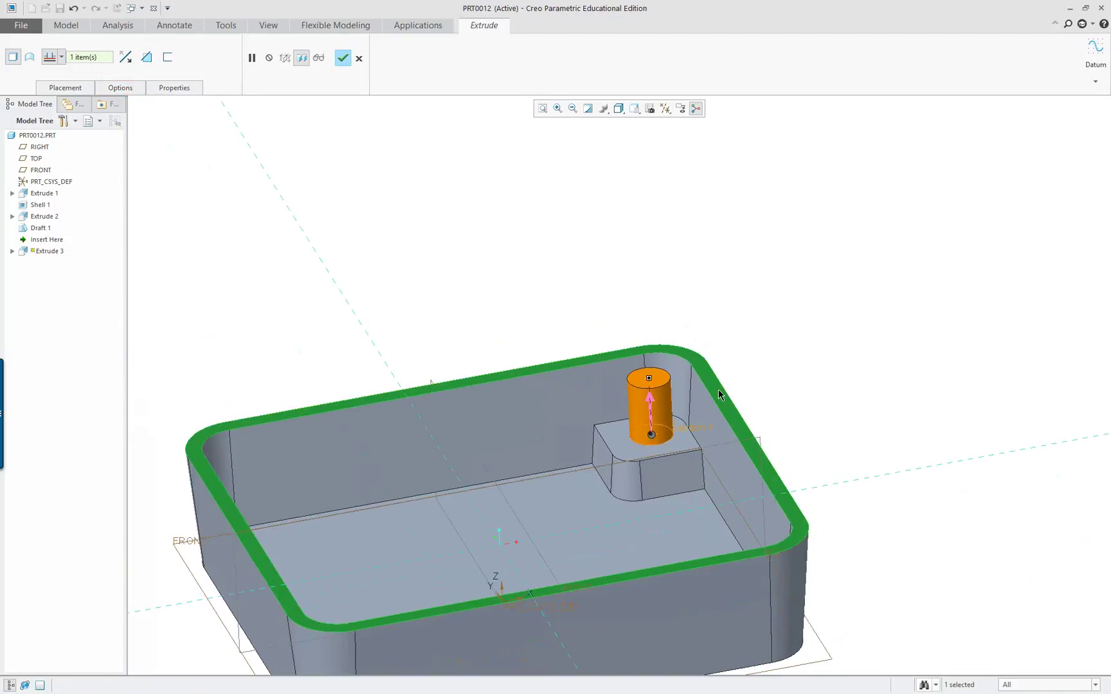
middle_click(826, 357)
scroll(860, 436, "down", 3)
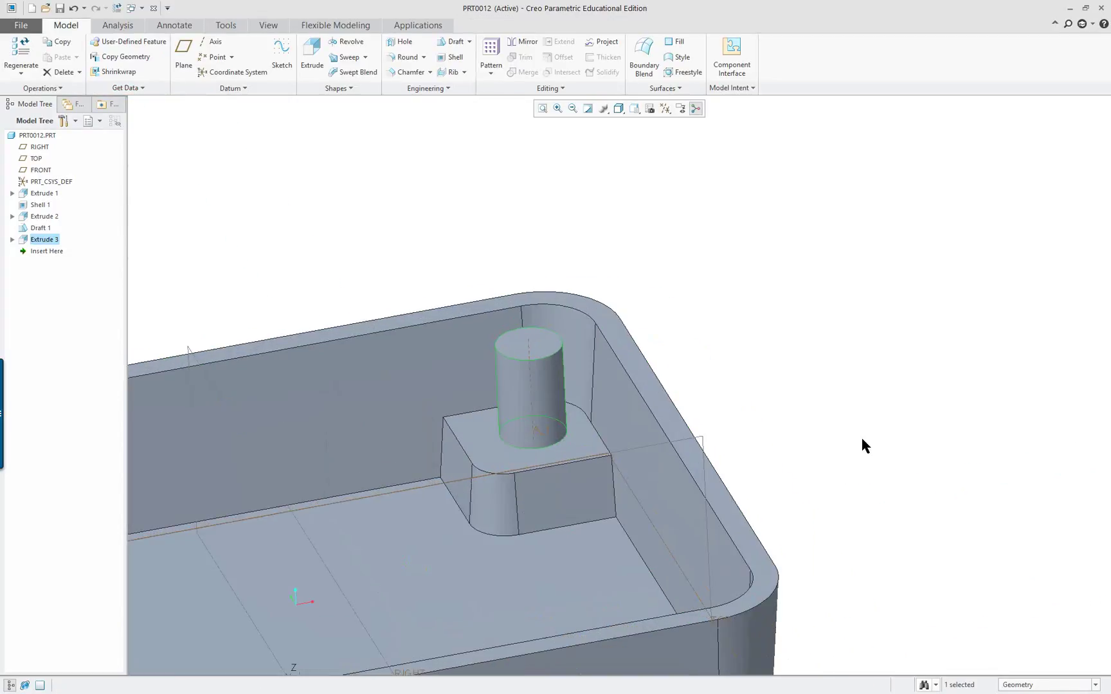
left_click(521, 379)
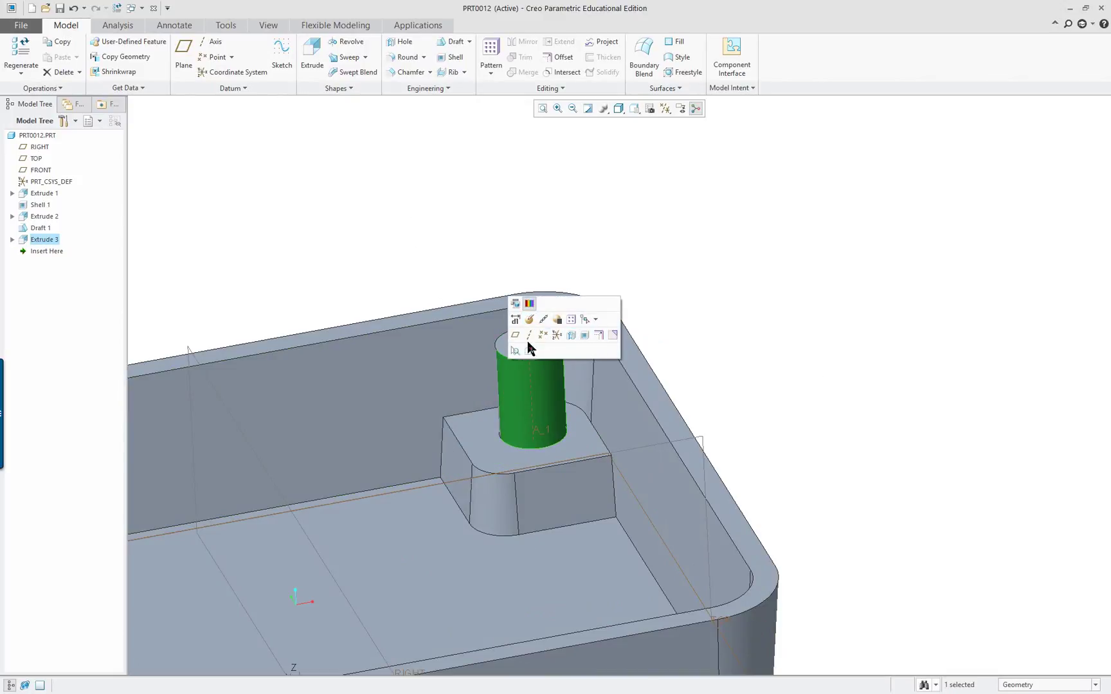
- Start Draft 2 on the cylinder's side surface, hinged at its top face
left_click(448, 43)
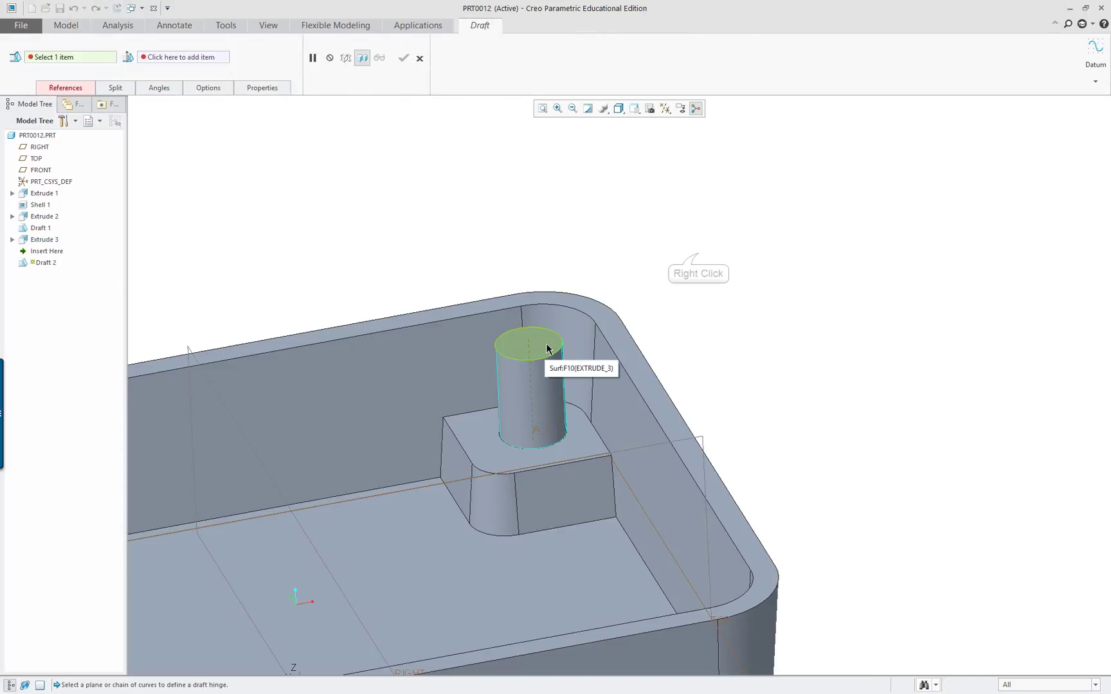
right_click(698, 256)
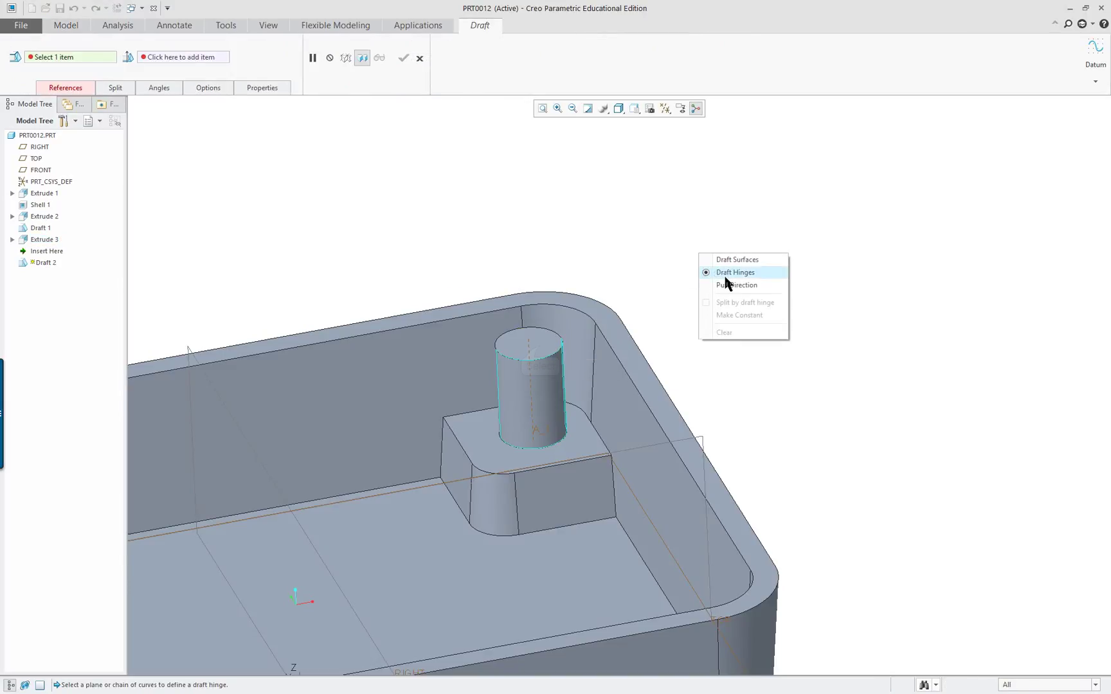
left_click(541, 348)
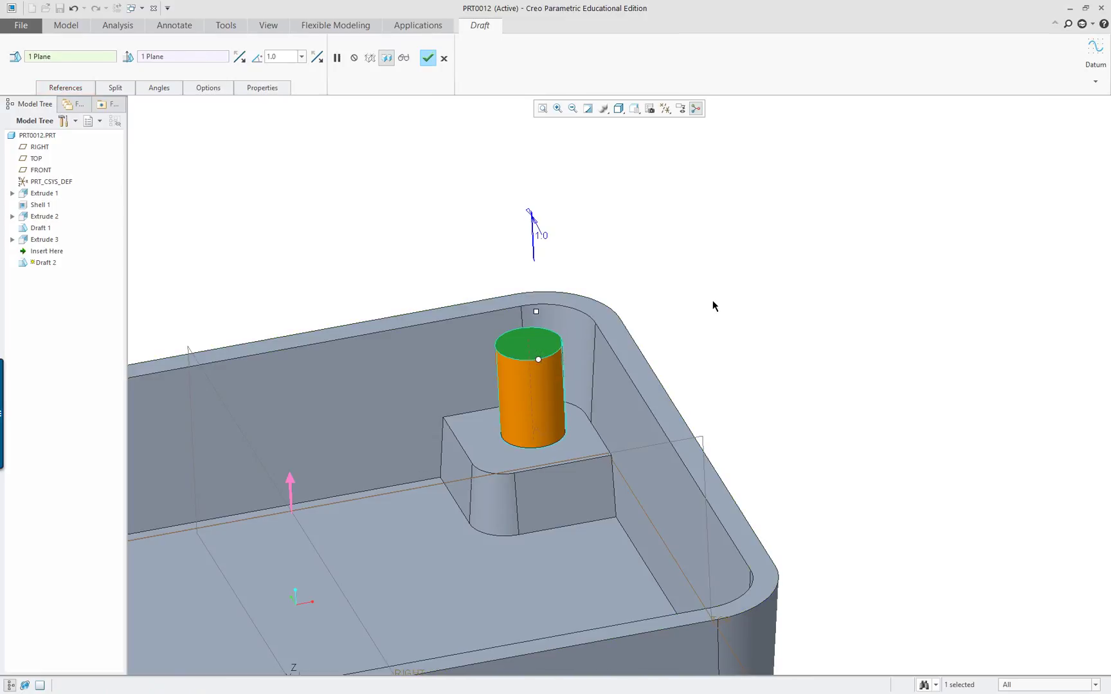
key("alt+Tab")
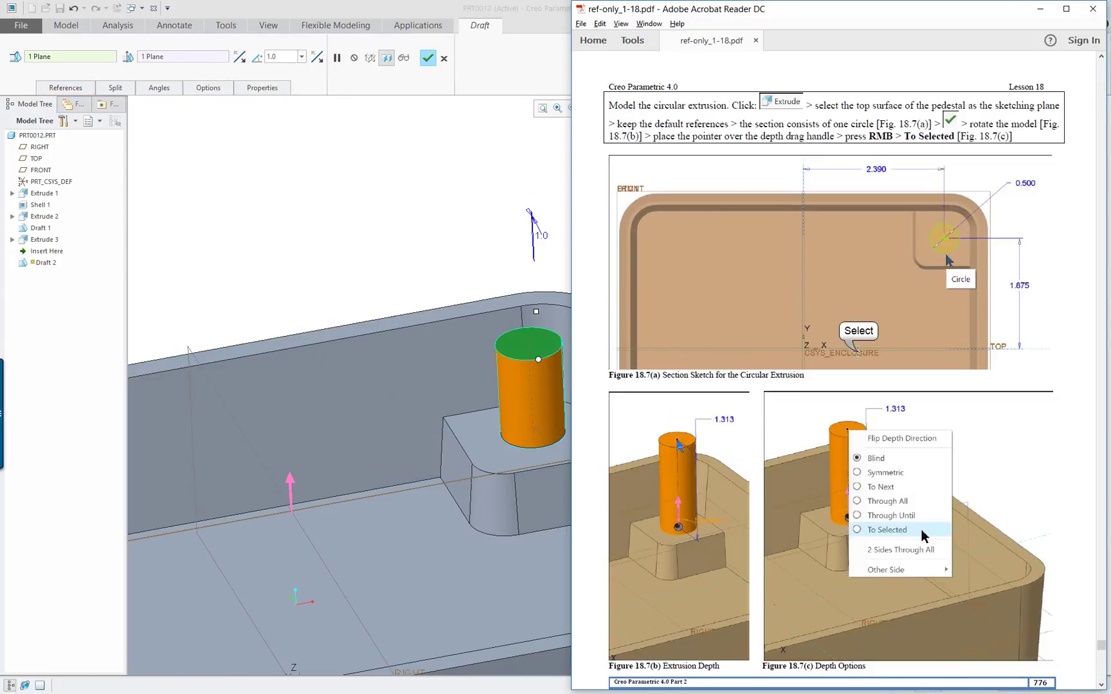
- Scroll the tutorial to page 779's Figure 18.9, then edit the 1.0° draft angle
scroll(857, 350, "down", 5)
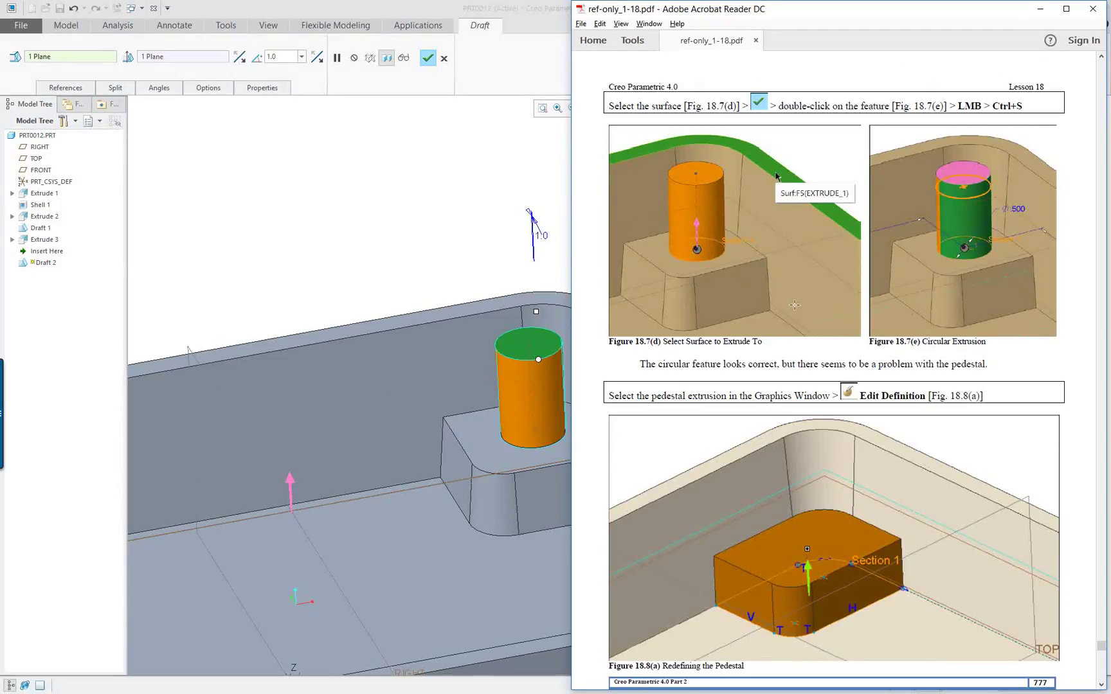
scroll(794, 304, "down", 5)
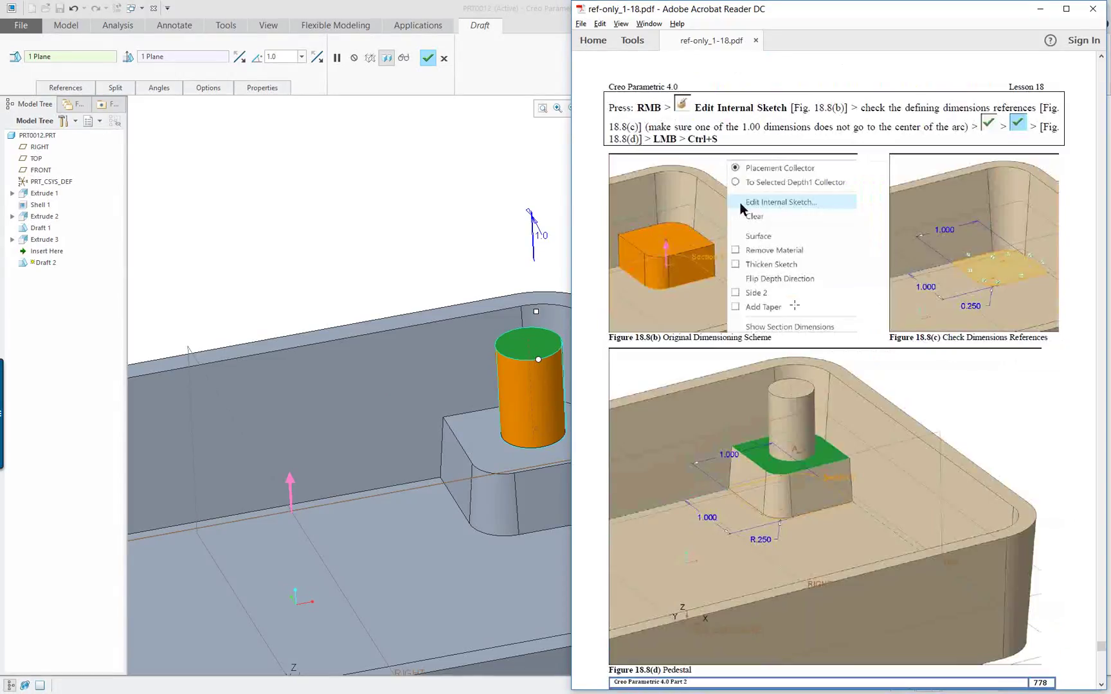
scroll(795, 305, "down", 5)
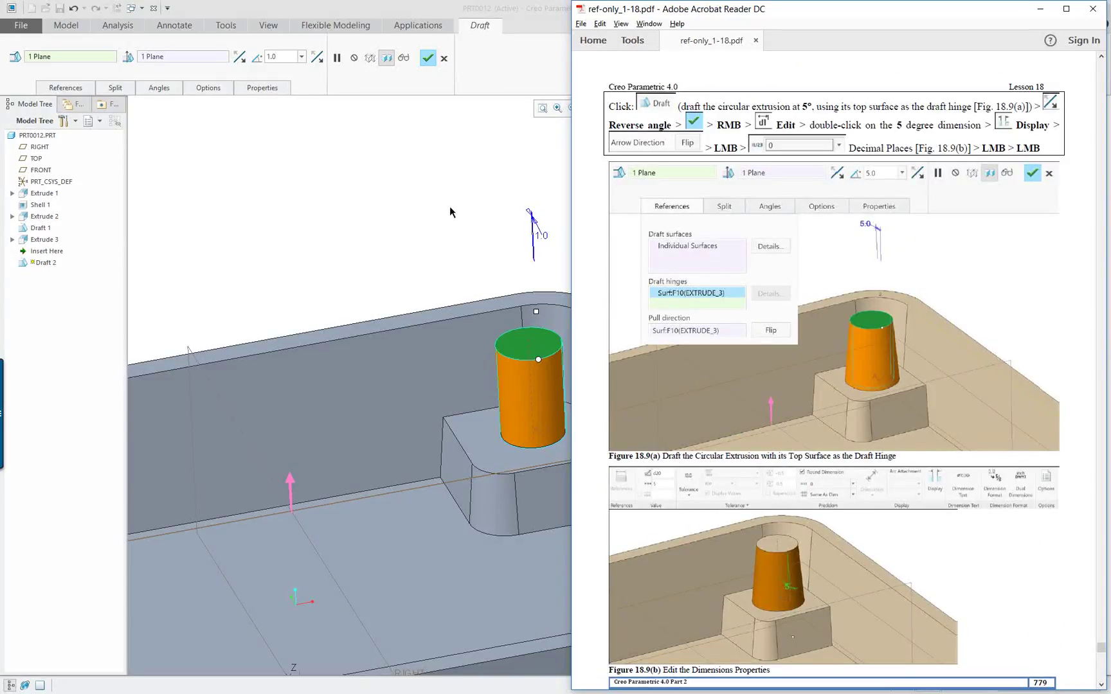
double_click(540, 236)
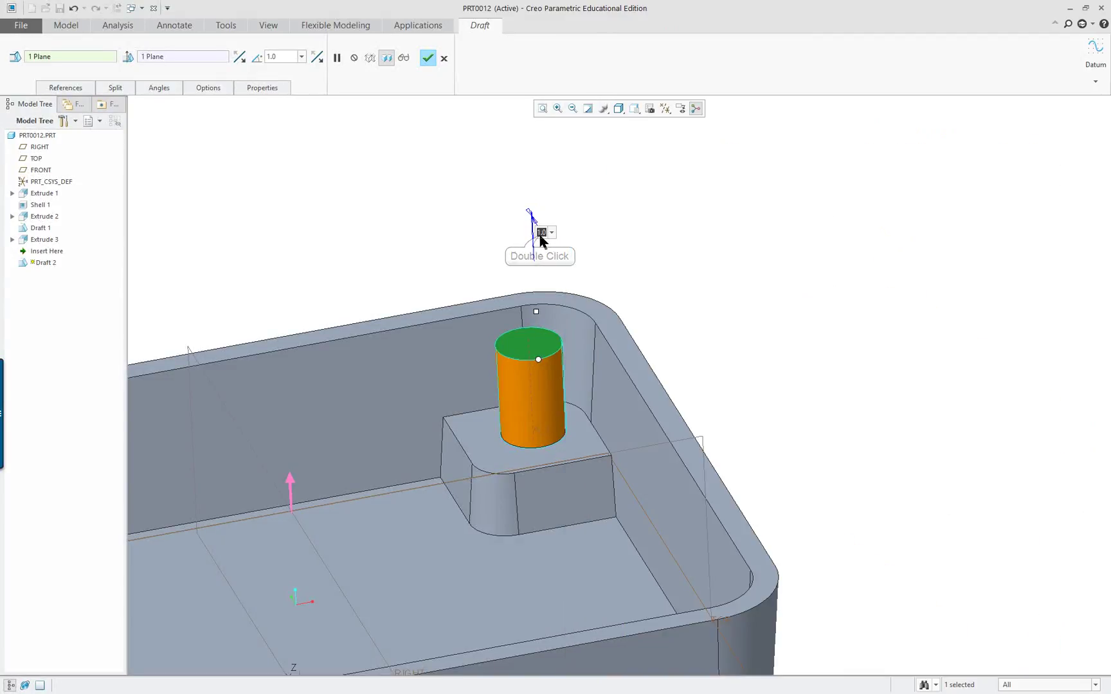
- Set Draft 2 to 5.0°, reversed so the boss widens toward its base, and finish it
type("5")
key("Return")
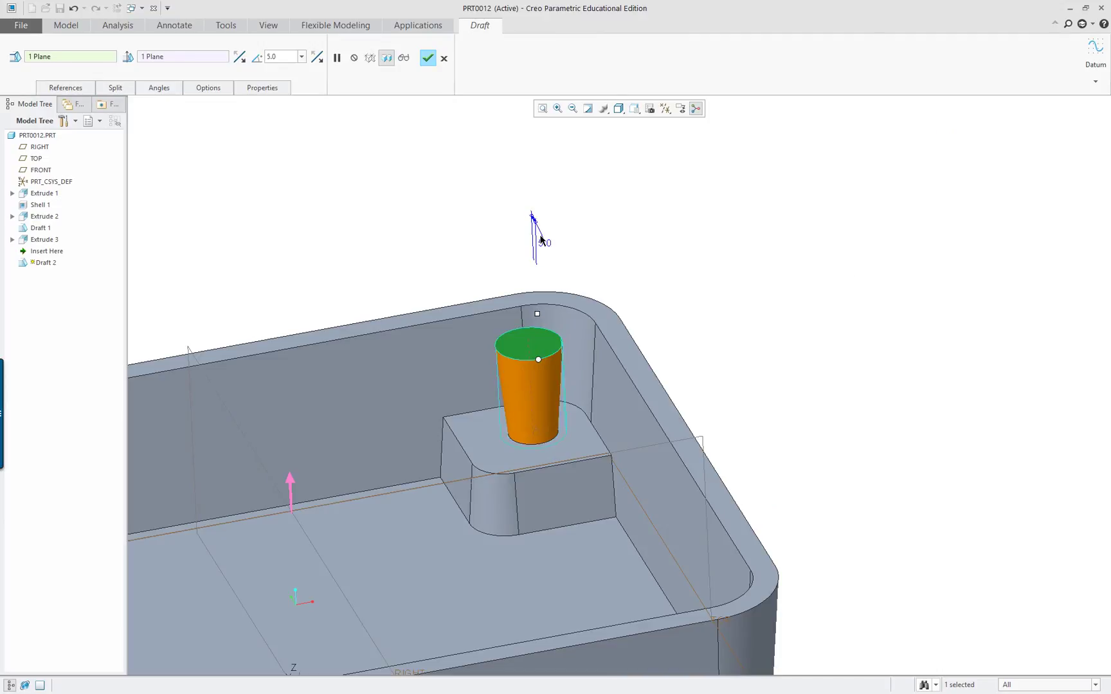
left_click(243, 59)
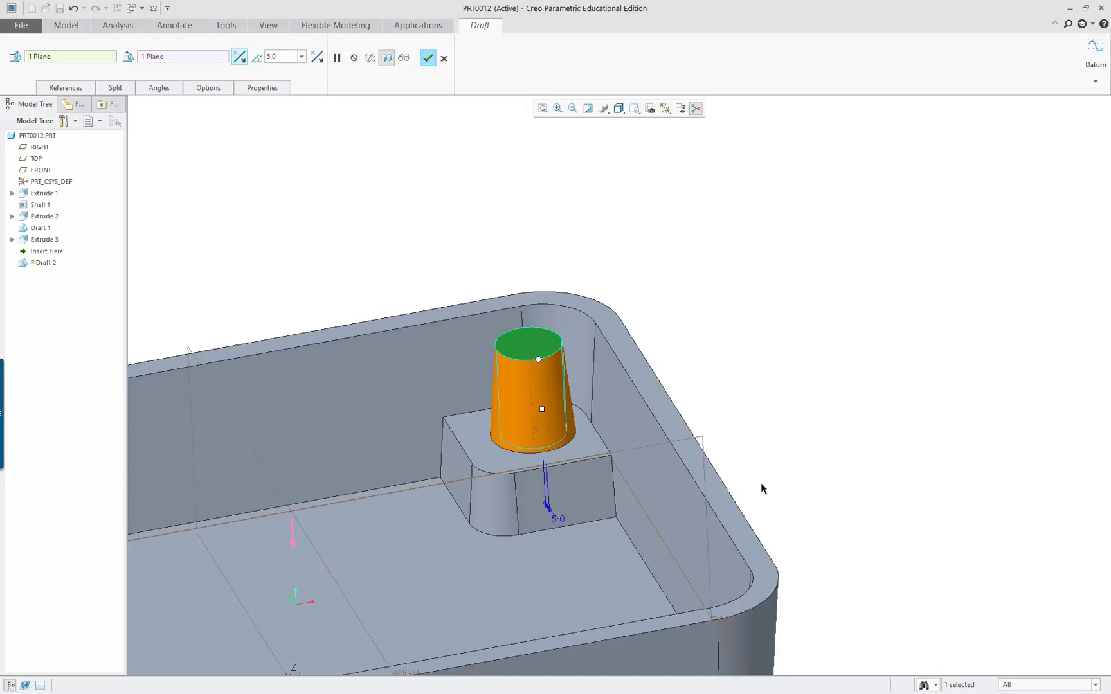
middle_click_drag(761, 489, 783, 483)
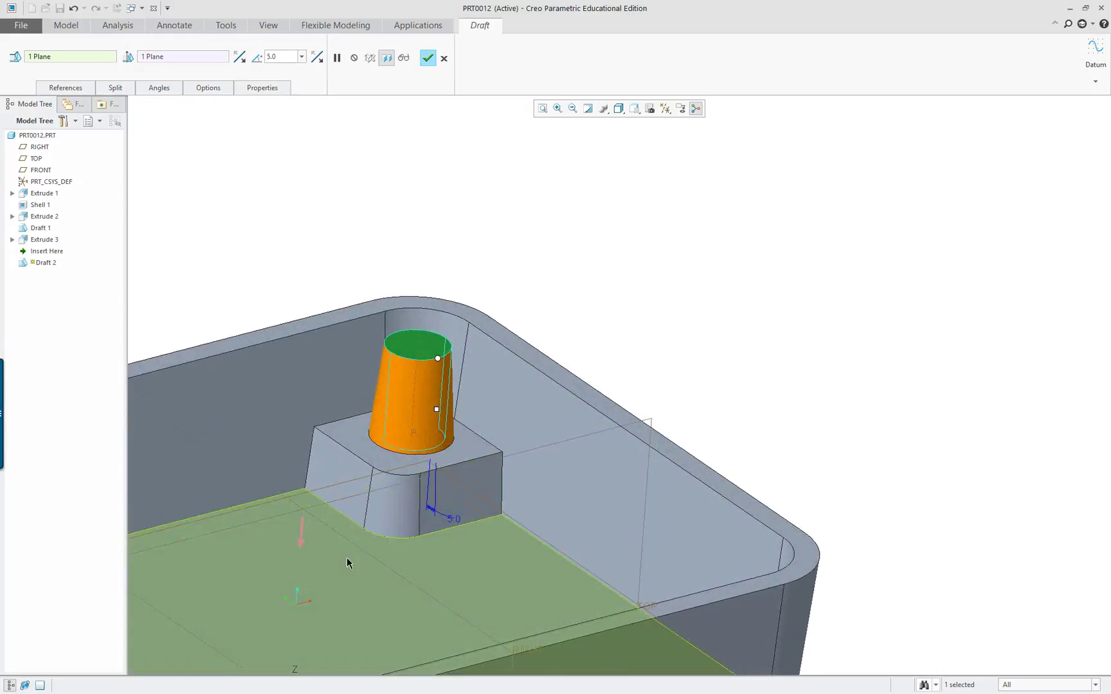
scroll(333, 575, "down", 3)
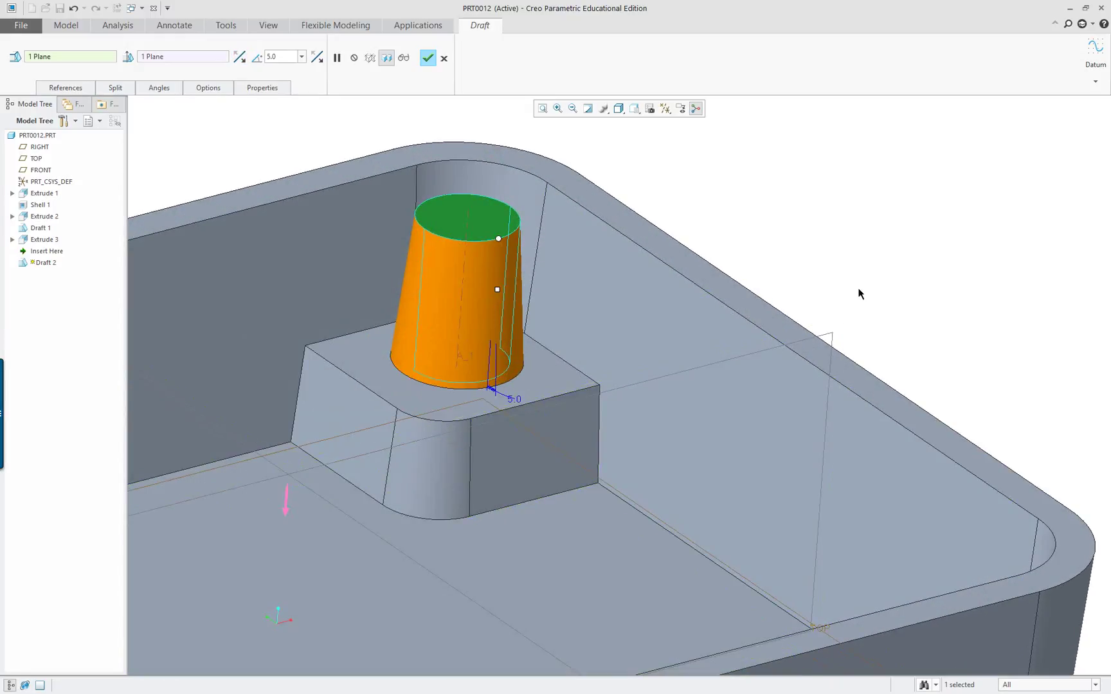
middle_click(858, 290)
scroll(814, 334, "up", 3)
- Scroll the PDF to page 780's Fig. 18.10 coaxial hole step, then return to Creo
scroll(818, 330, "down", 5)
key("alt+Tab")
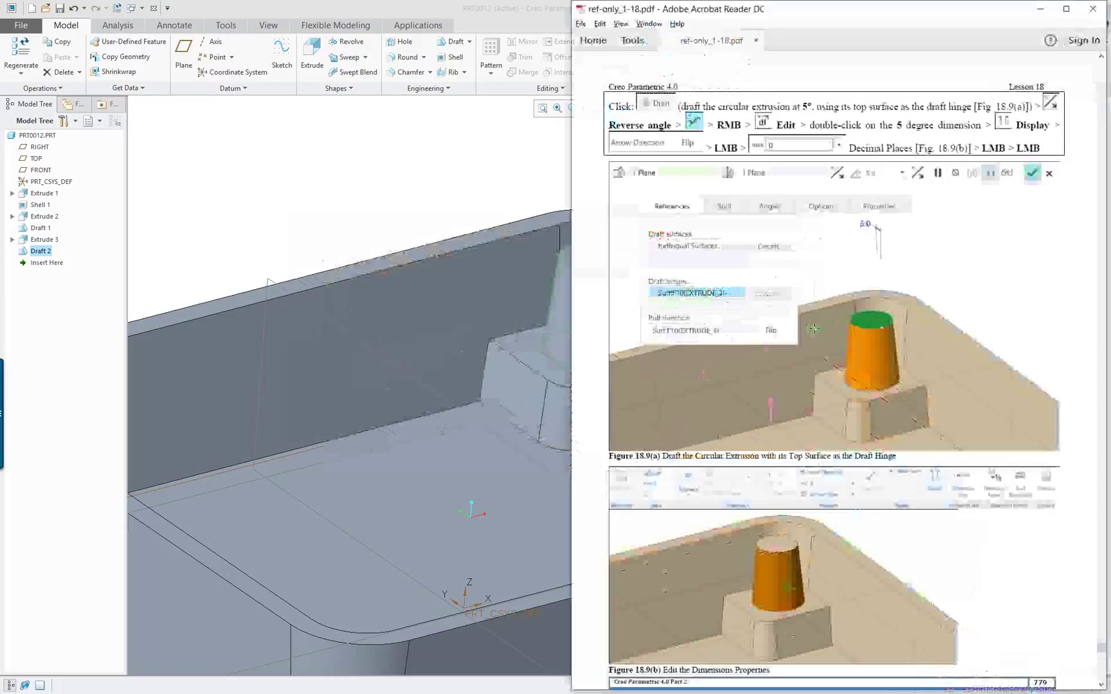
scroll(857, 377, "down", 3)
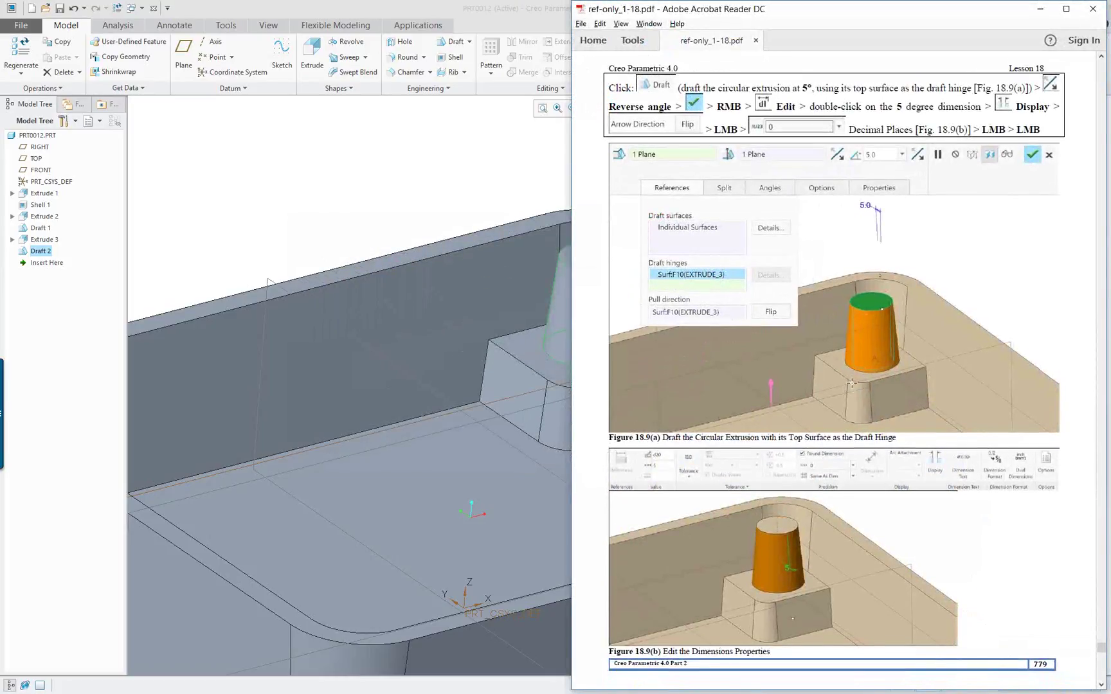
scroll(851, 383, "down", 3)
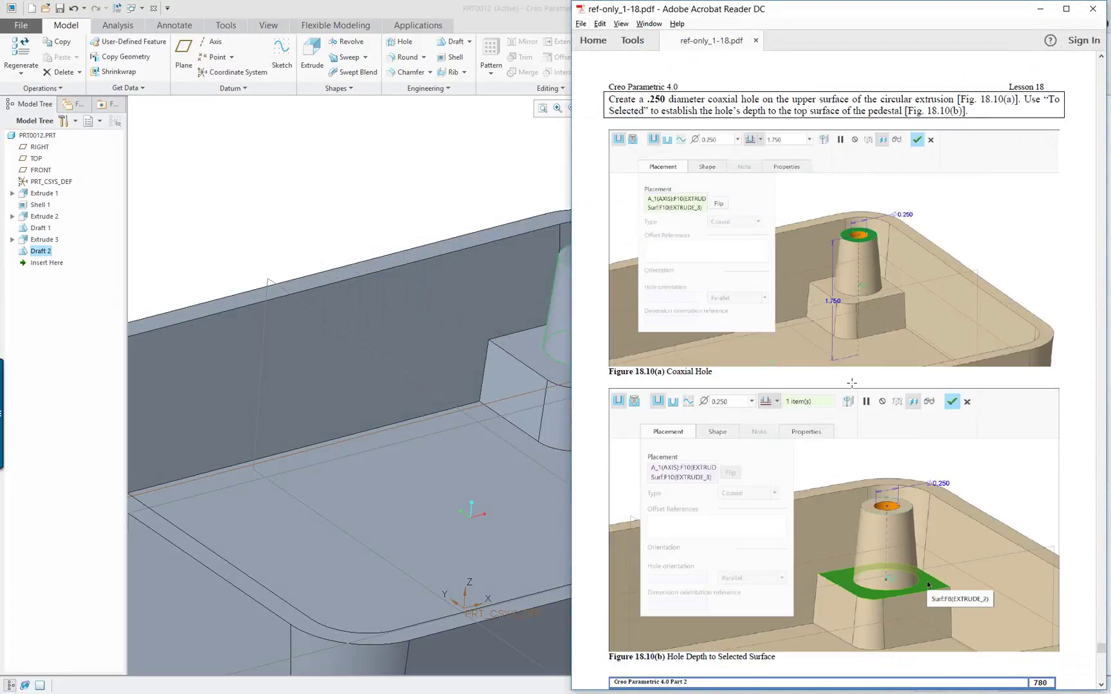
left_click(418, 200)
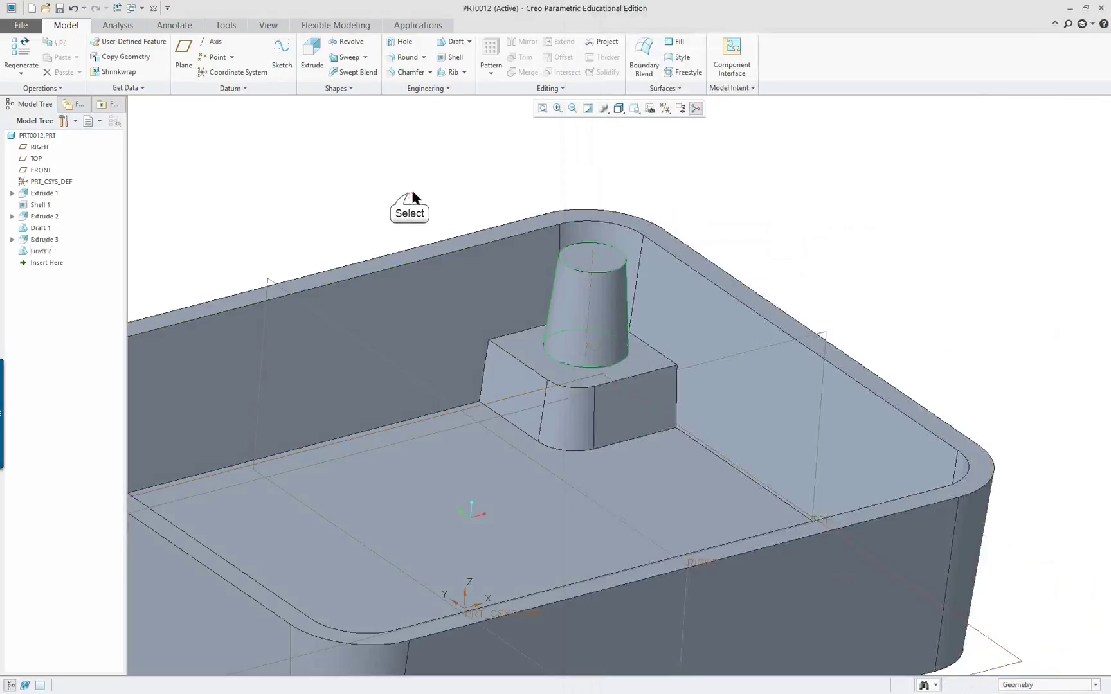
- Select the boss and its top face and start a coaxial hole
left_click(592, 270)
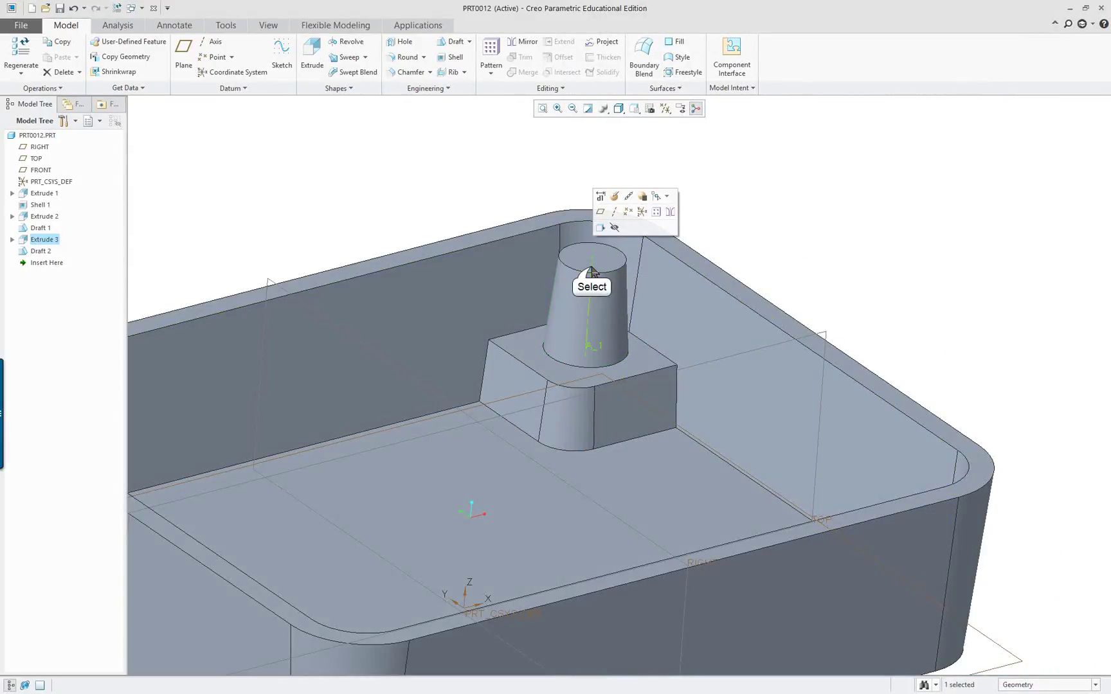
left_click(597, 270)
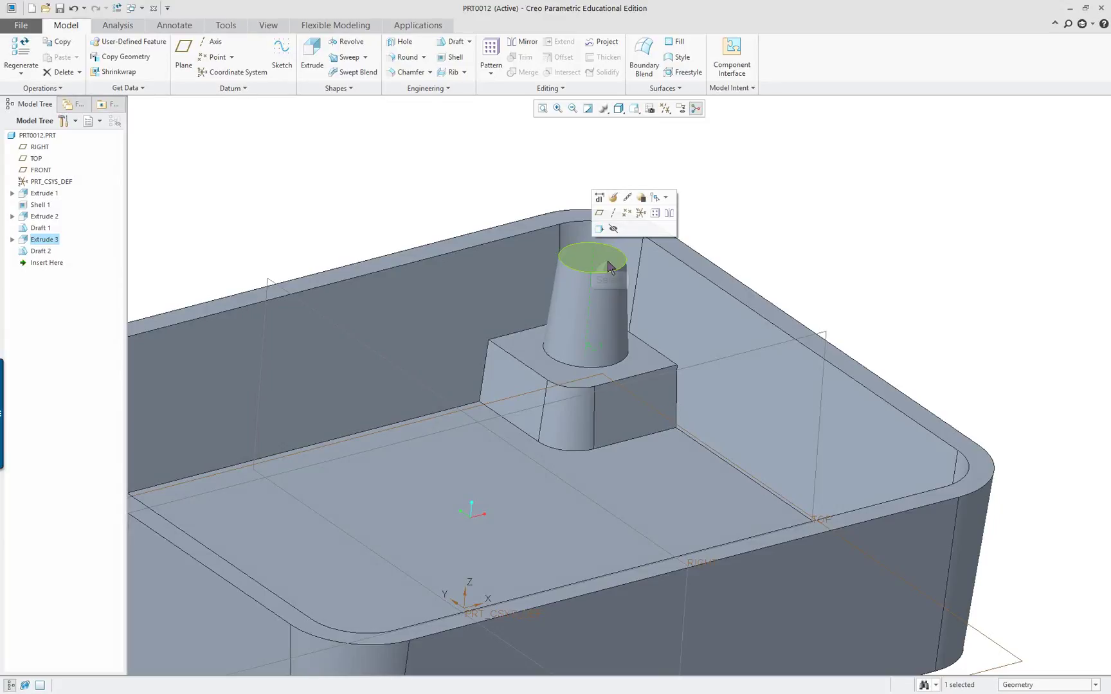
left_click(609, 265, "ctrl")
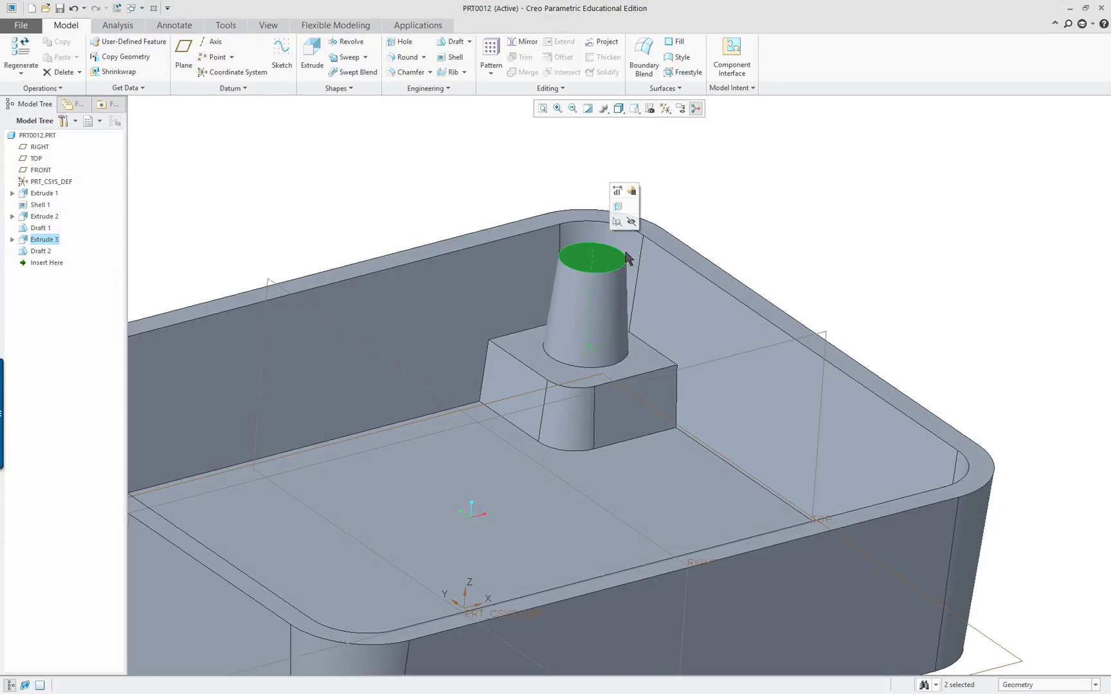
scroll(687, 228, "up", 5)
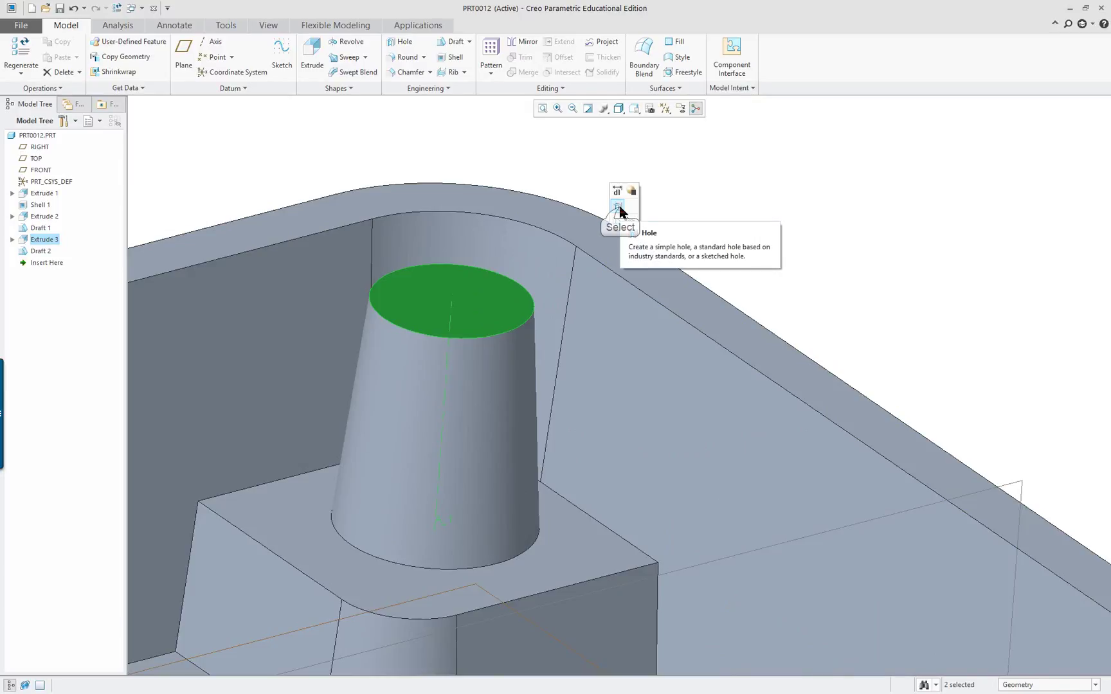
left_click(618, 207)
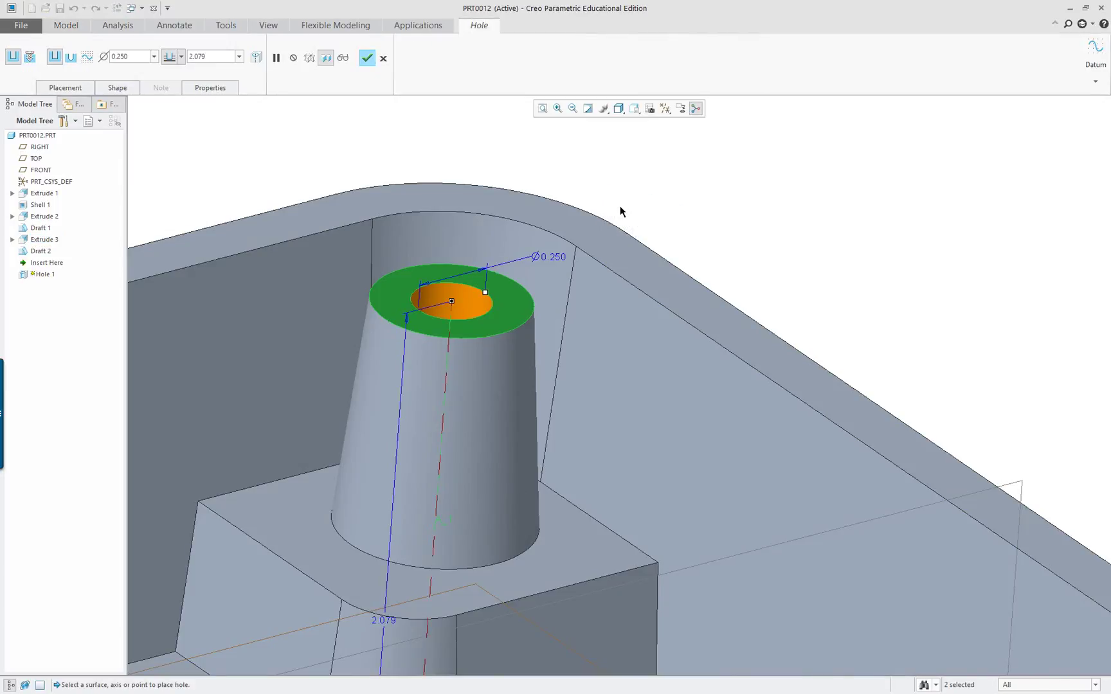
- Run the 0.250 hole down to the pedestal's top surface and finish Hole 1
key("alt+Tab")
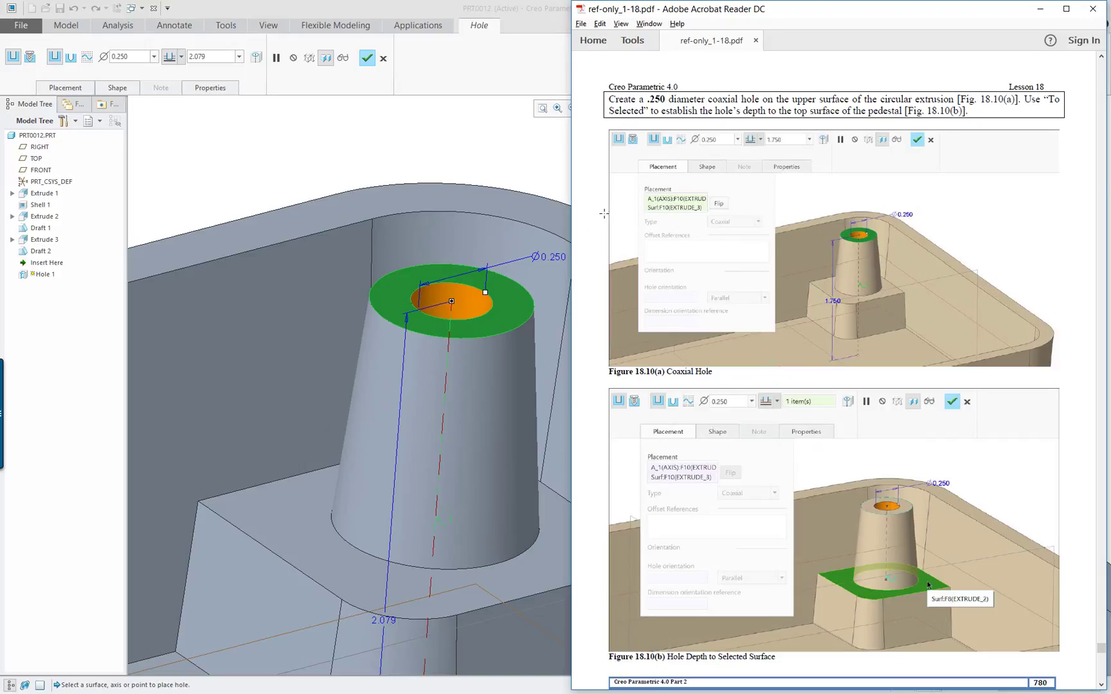
left_click(454, 172)
scroll(549, 554, "down", 6)
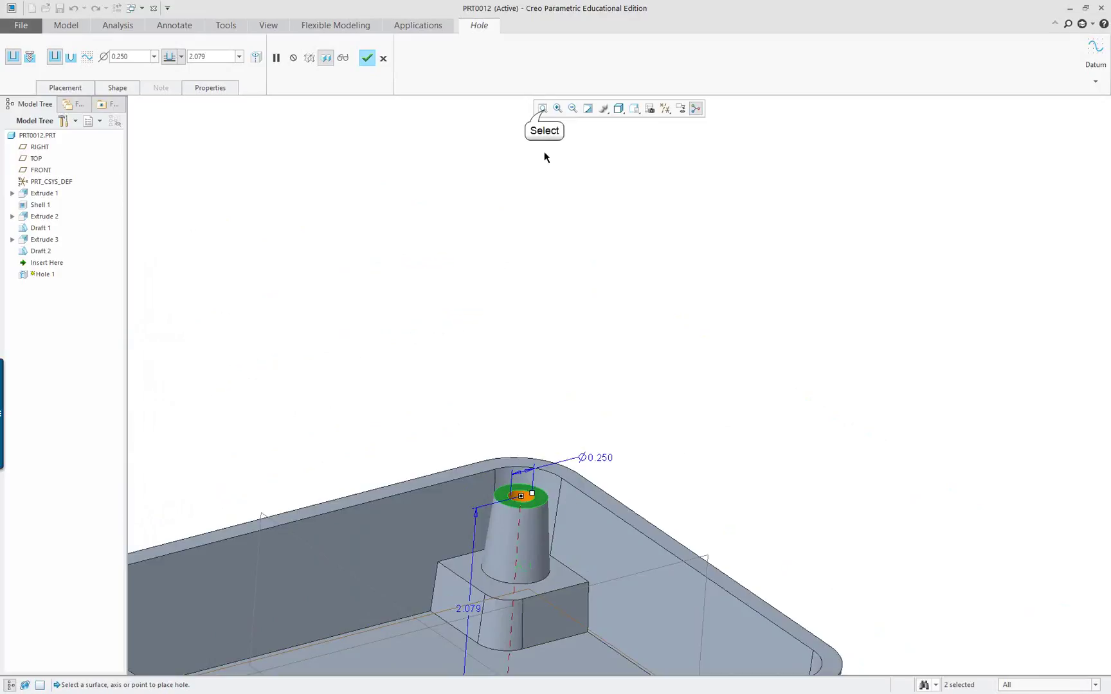
left_click(542, 109)
scroll(761, 282, "up", 3)
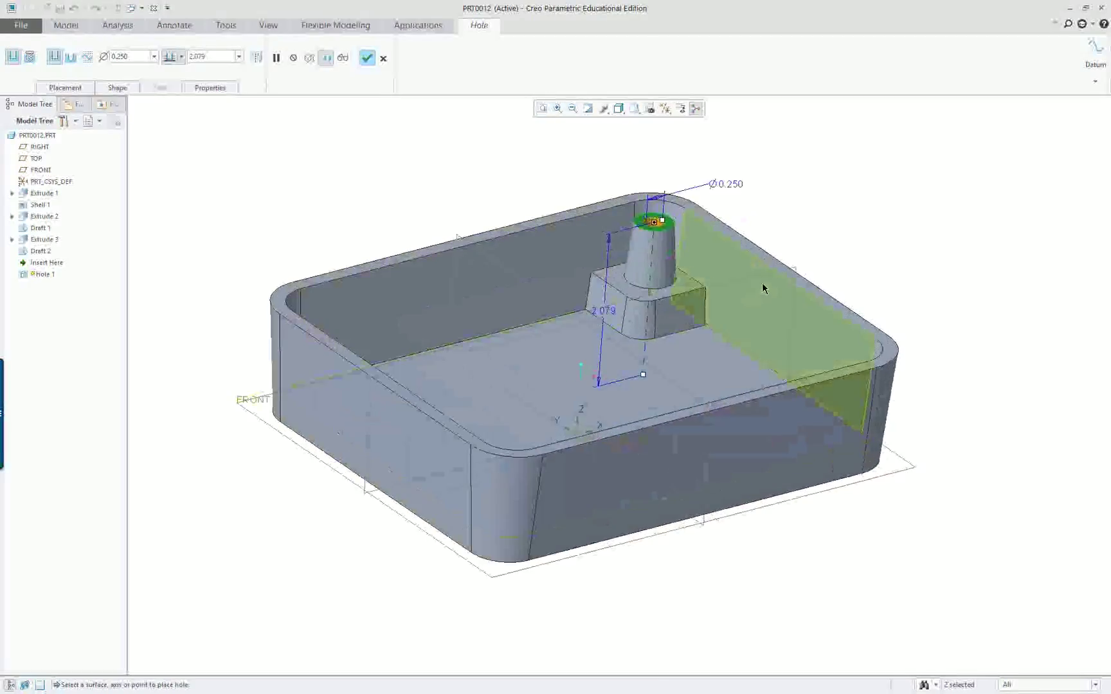
right_click(608, 425)
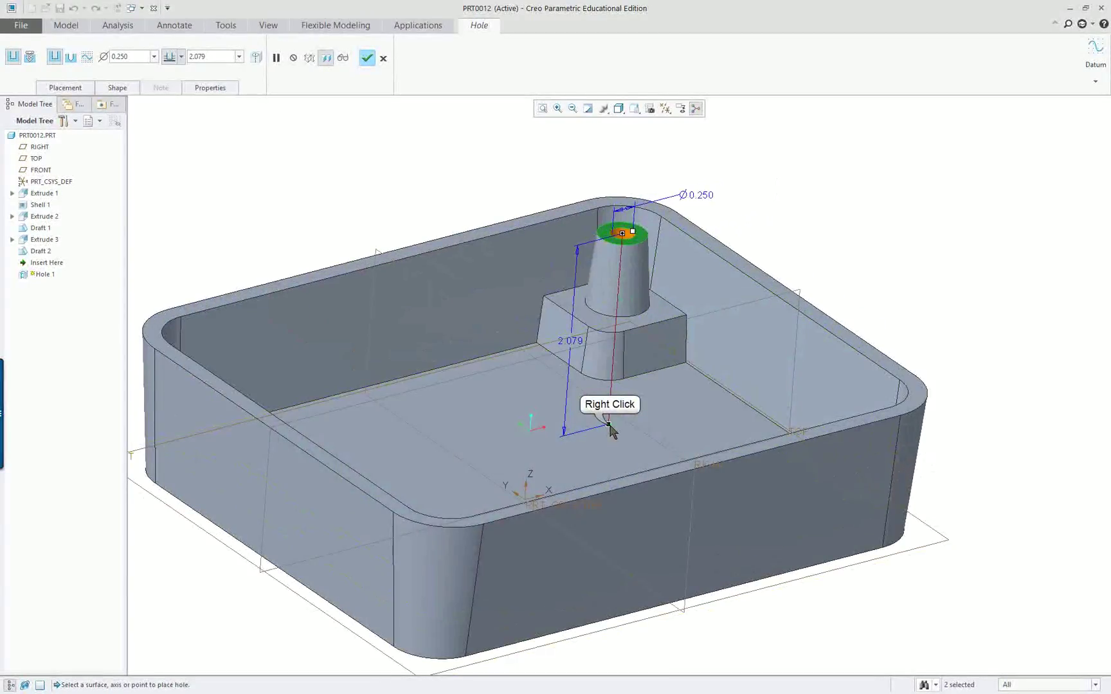
left_click(655, 488)
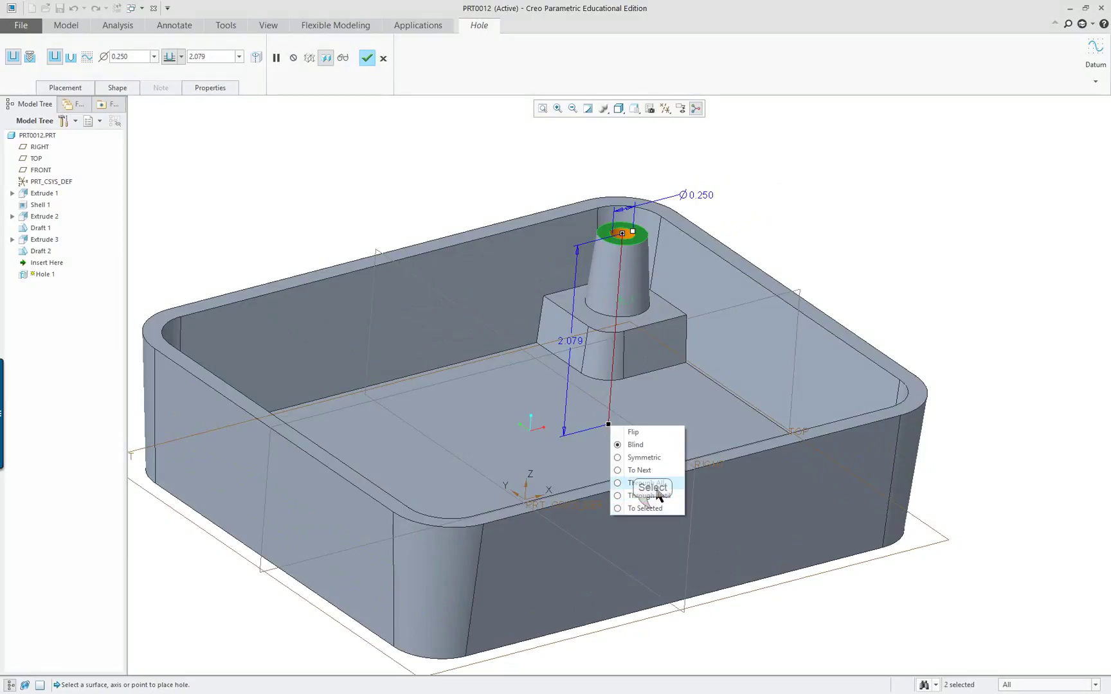
left_click(648, 509)
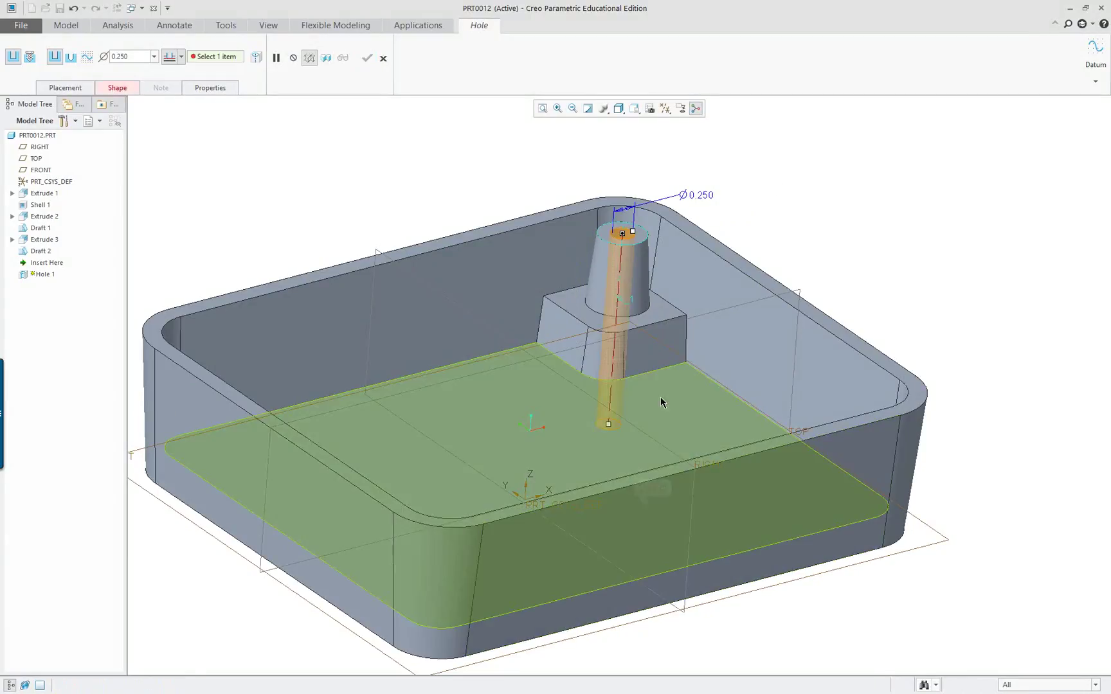
left_click(656, 314)
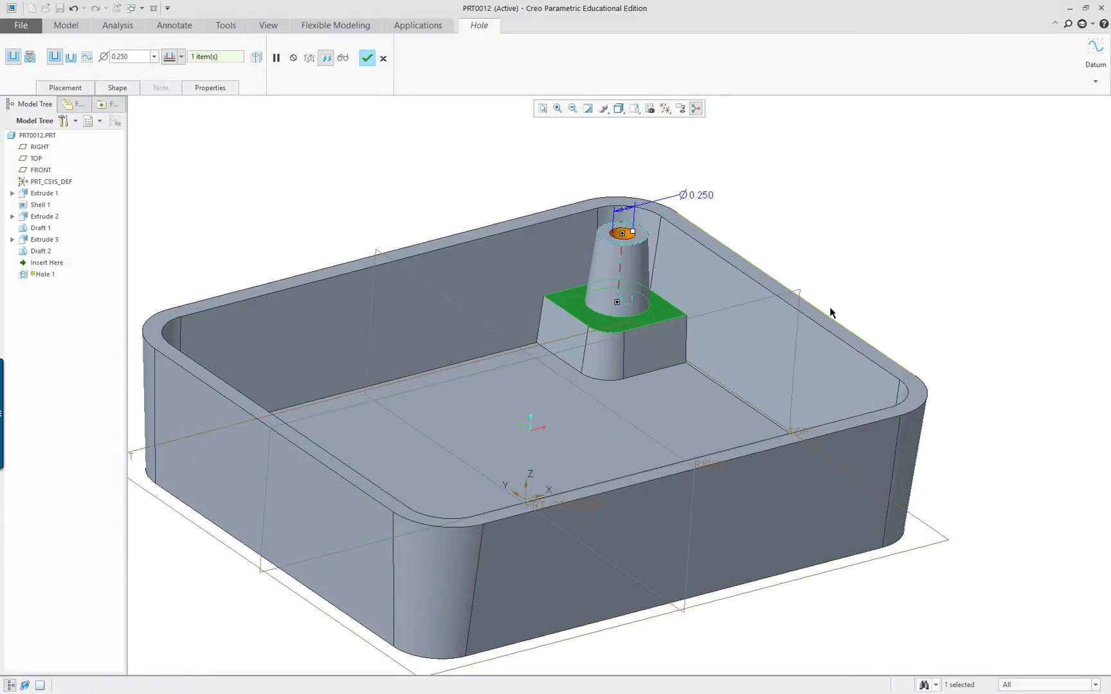
scroll(903, 275, "up", 2)
middle_click(849, 282)
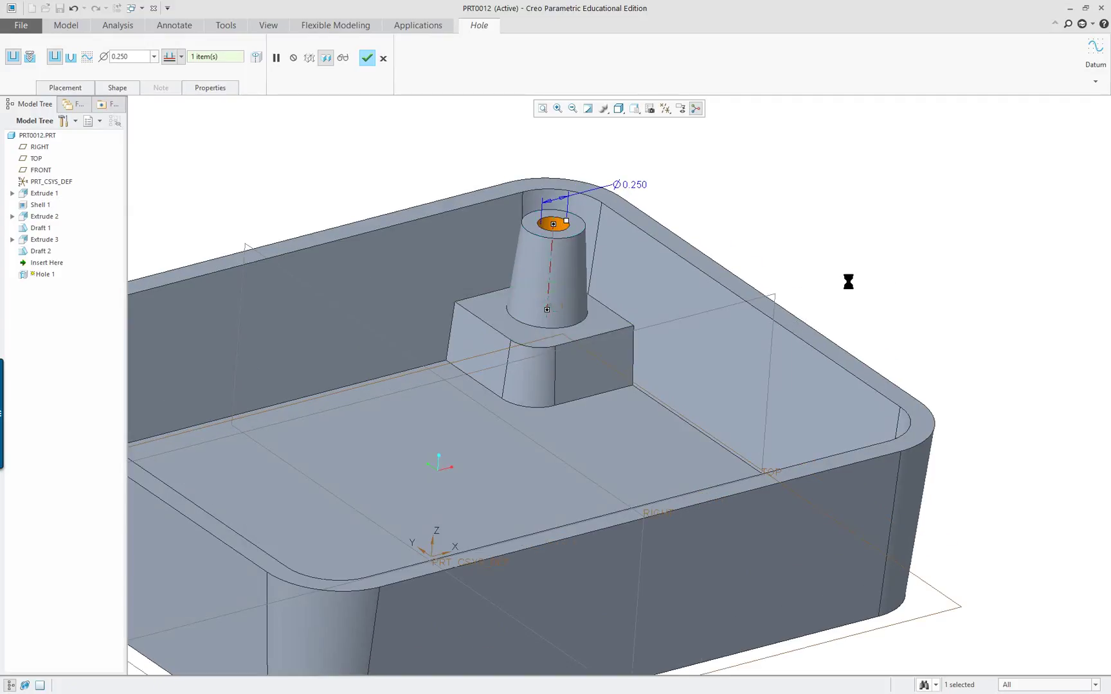
scroll(649, 212, "up", 2)
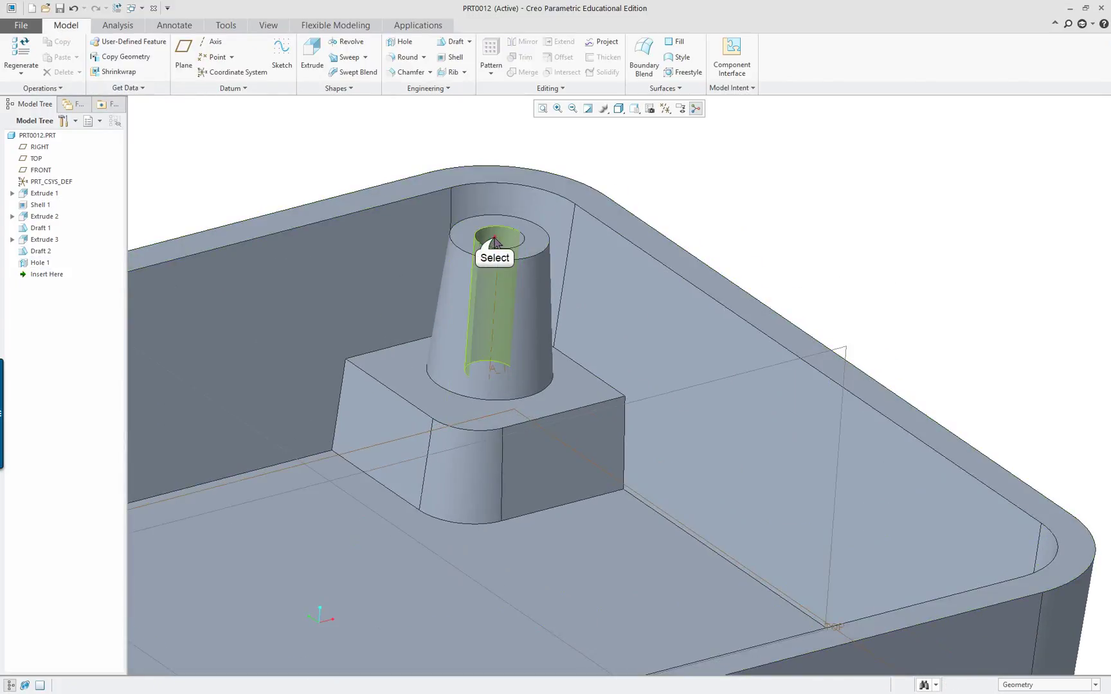
- Draft the boss hole's inner surface at 0.3°, hinged on the boss top face
left_click(496, 239)
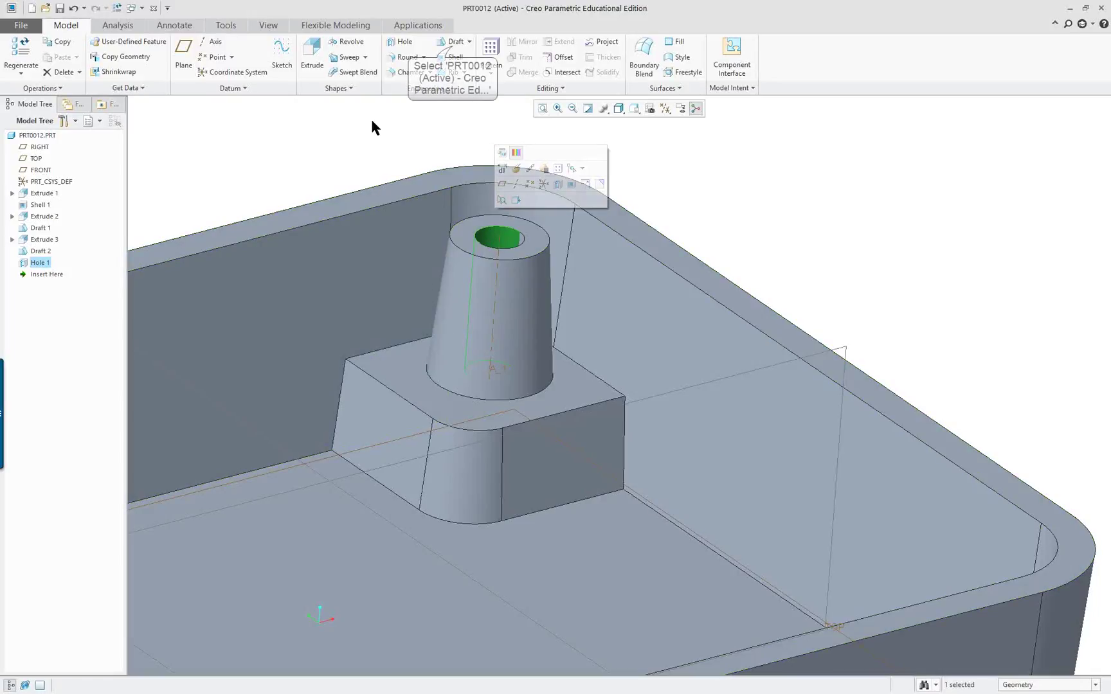
left_click(453, 43)
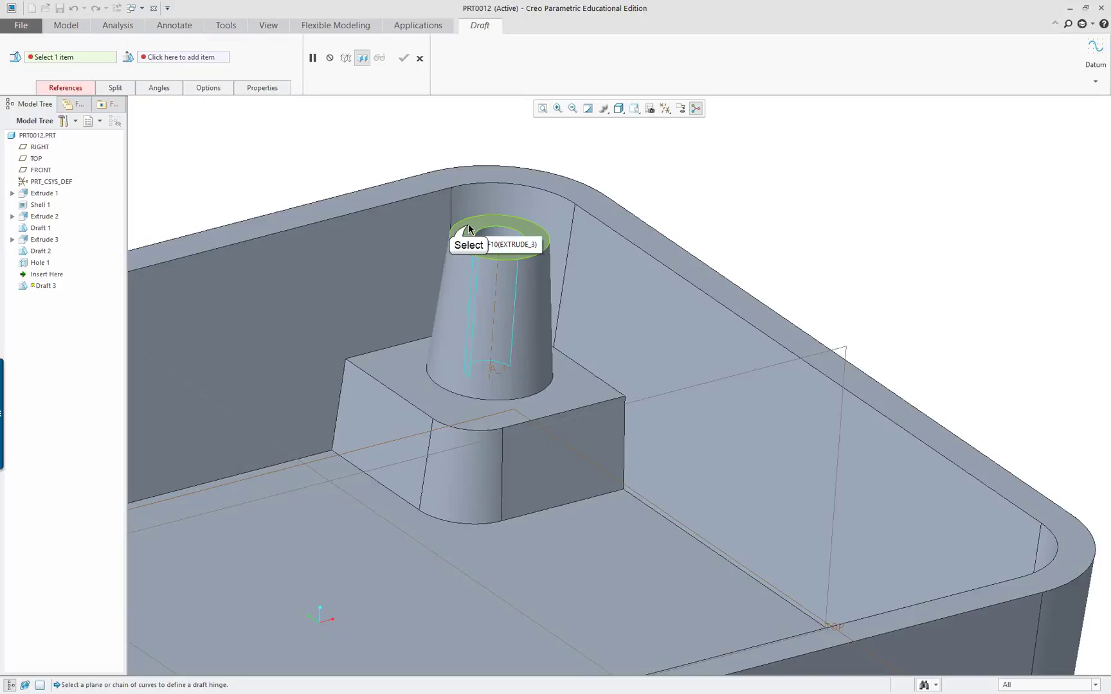
left_click(468, 225)
left_click(468, 226)
scroll(476, 200, "up", 2)
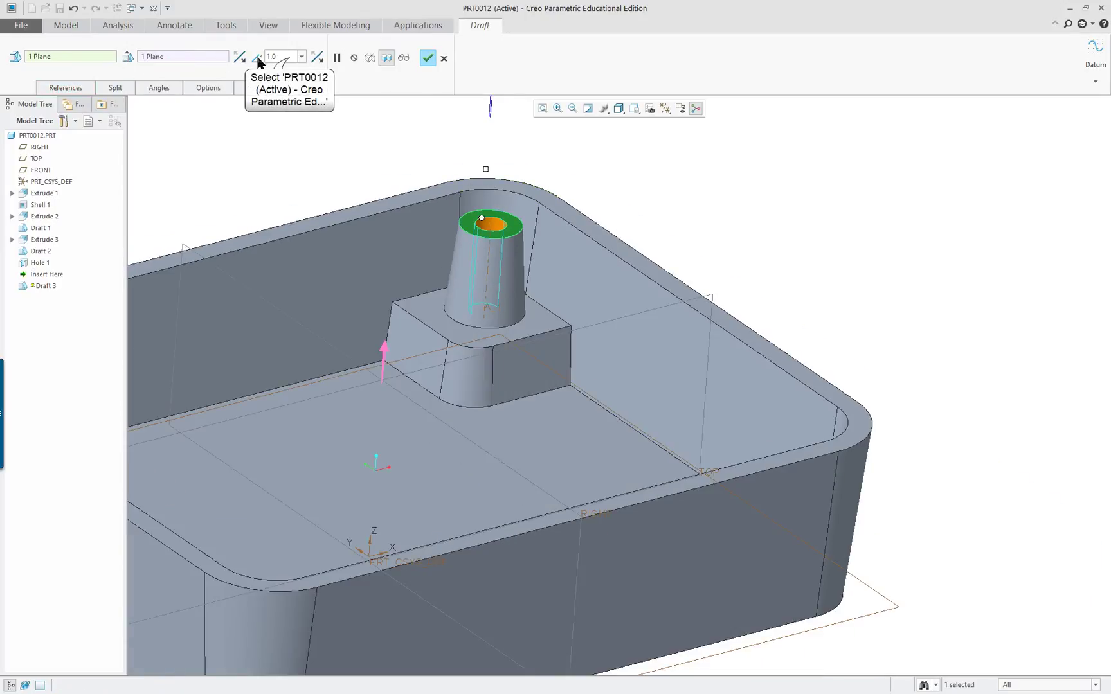
left_click(289, 58)
type("0.3")
key("Return")
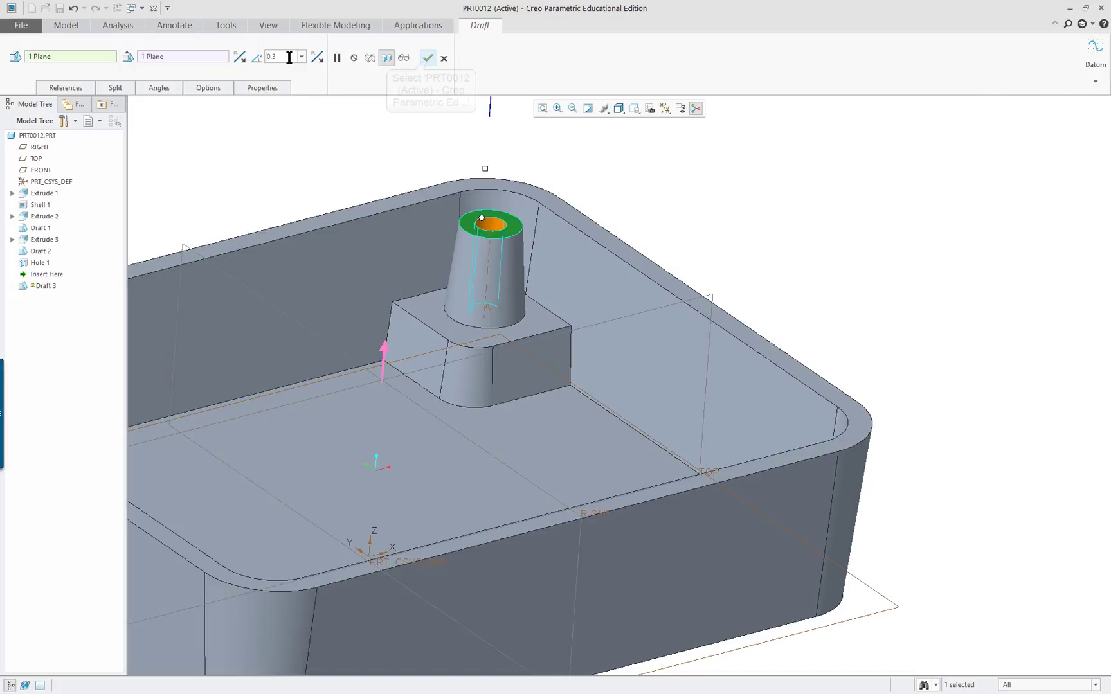
left_click(427, 57)
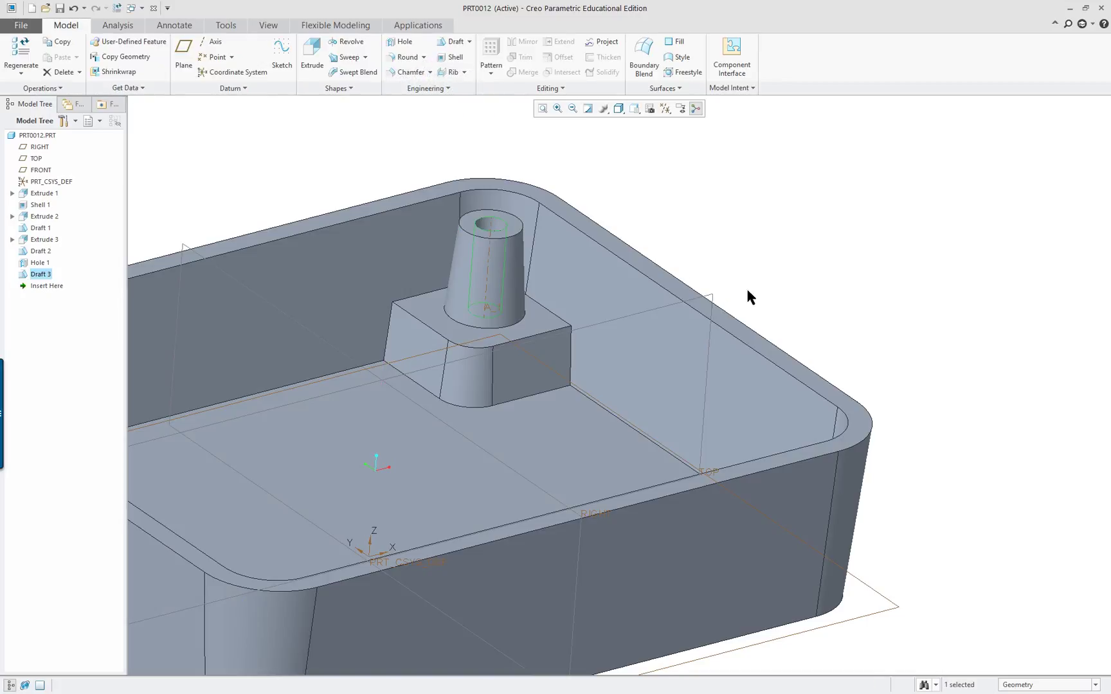
scroll(745, 287, "up", 3)
mouse_move(706, 360)
middle_mouse_down()
mouse_move(707, 334)
mouse_move(716, 373)
mouse_move(720, 355)
middle_mouse_up()
scroll(754, 250, "down", 5)
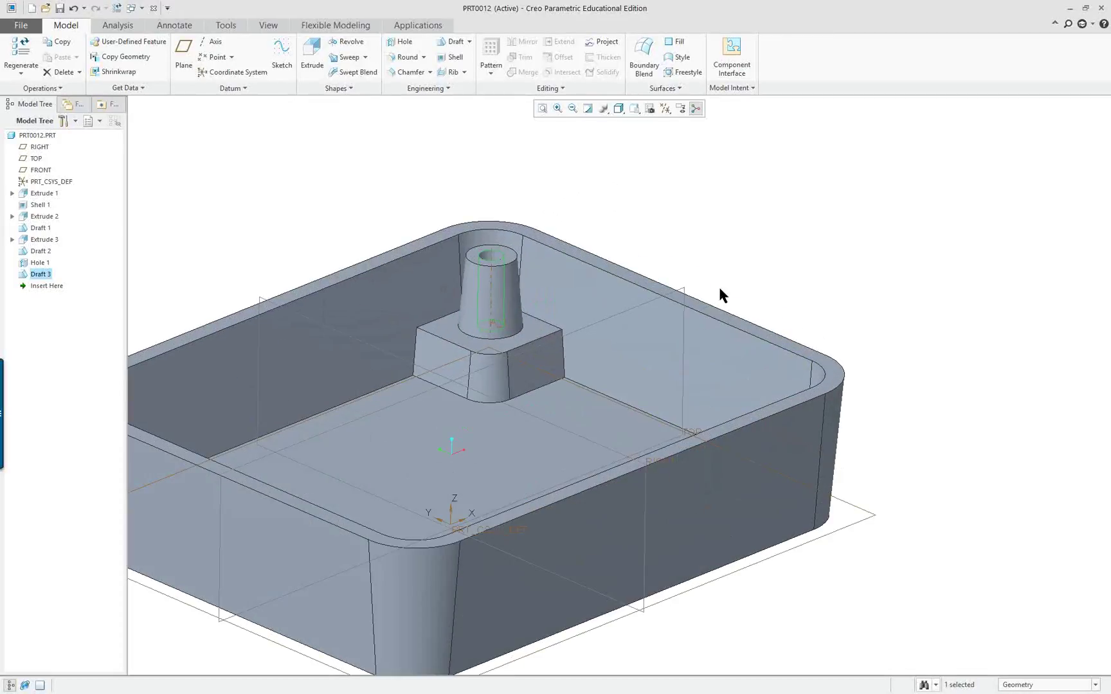
scroll(478, 273, "down", 3)
- Switch to the lesson PDF and scroll to page 781, showing Figure 18.11 Draft the Coaxial Hole
key("alt+Tab")
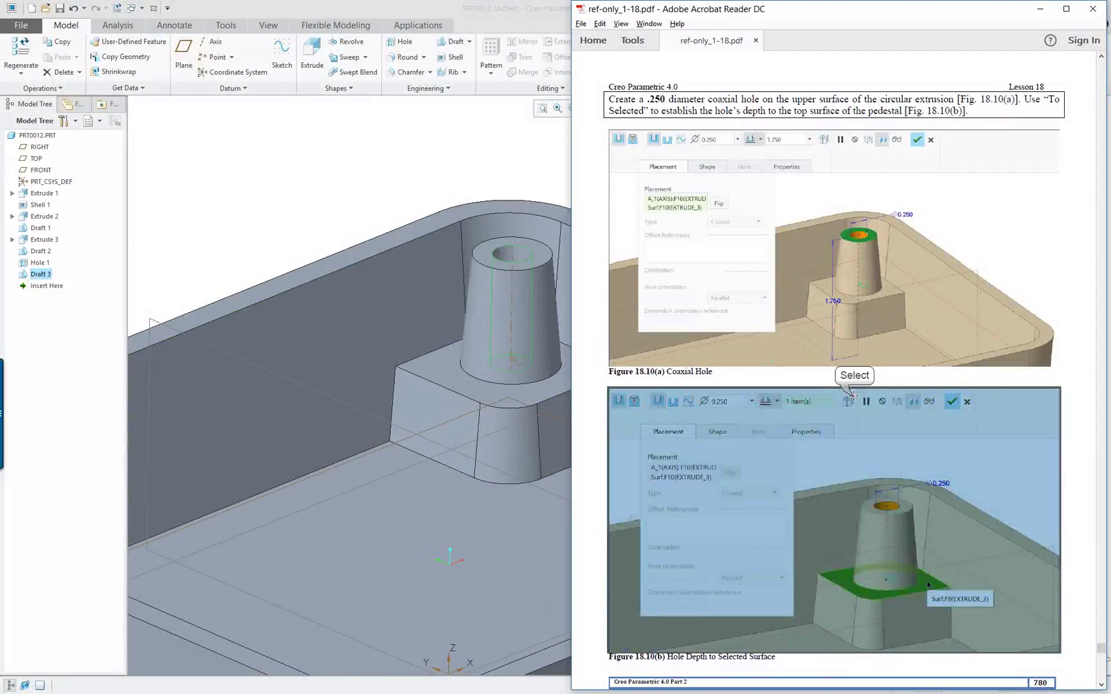
scroll(853, 395, "down", 3)
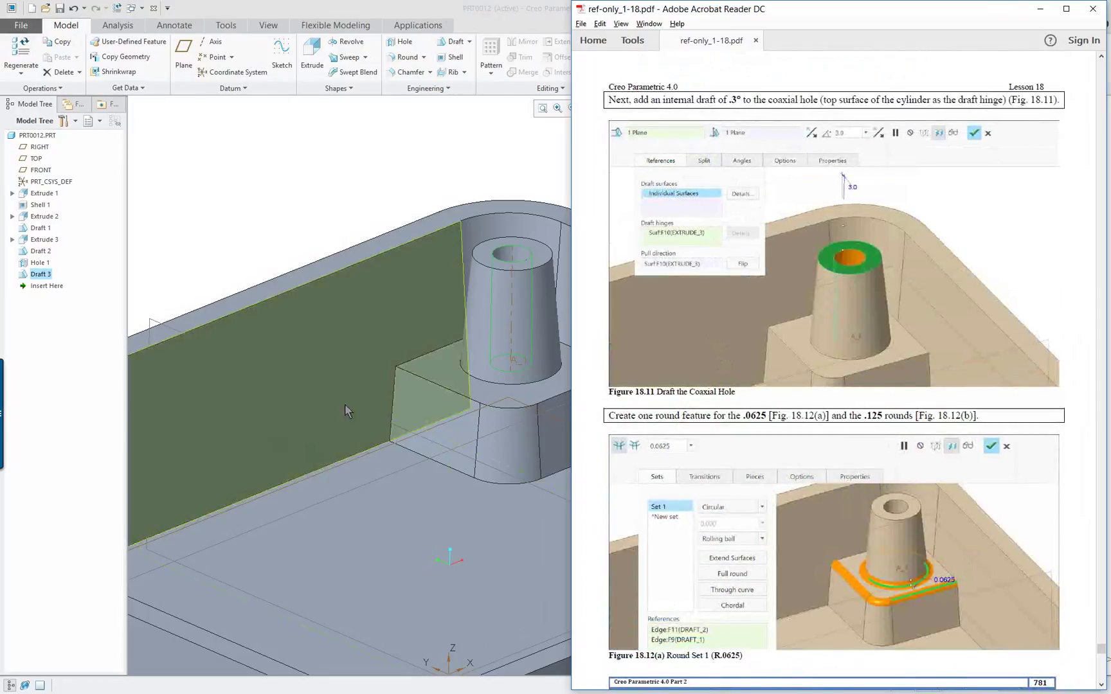
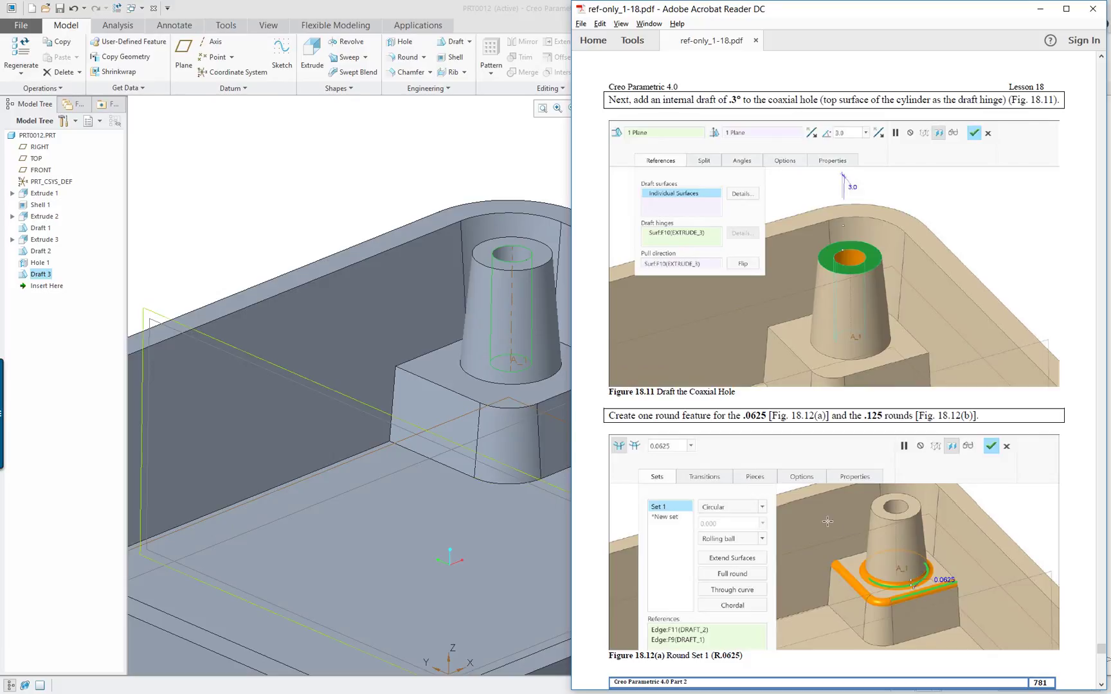
- Round the boss and block top edges with a 0.0625 radius
left_click(877, 514)
left_click(289, 212)
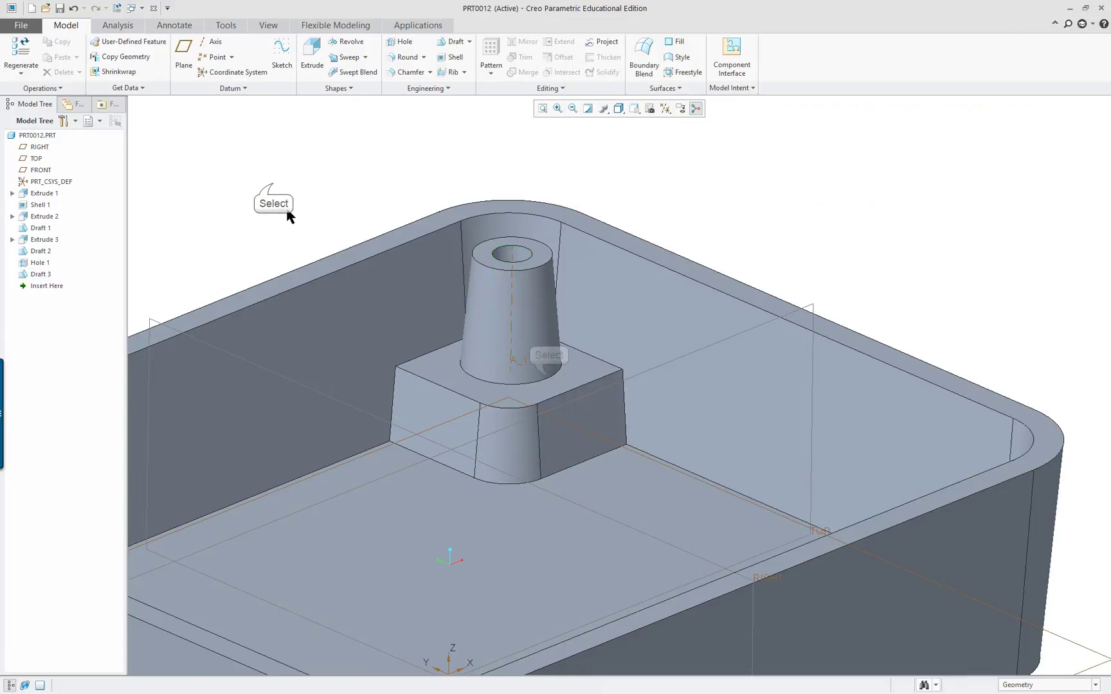
left_click(549, 393)
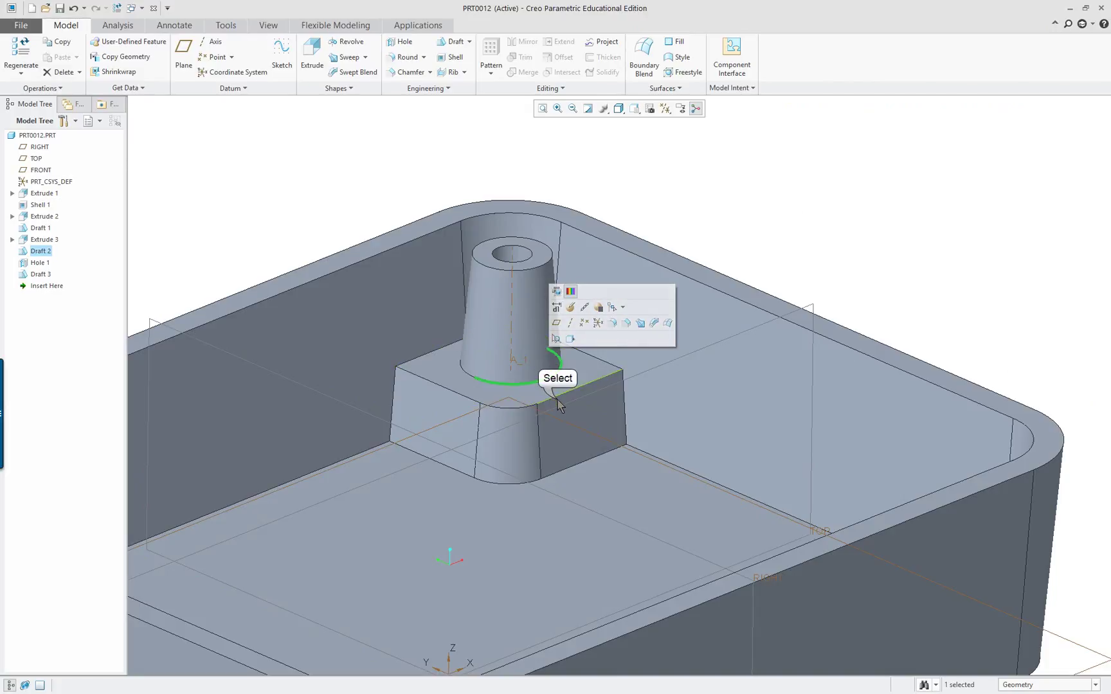
left_click(556, 401, "ctrl")
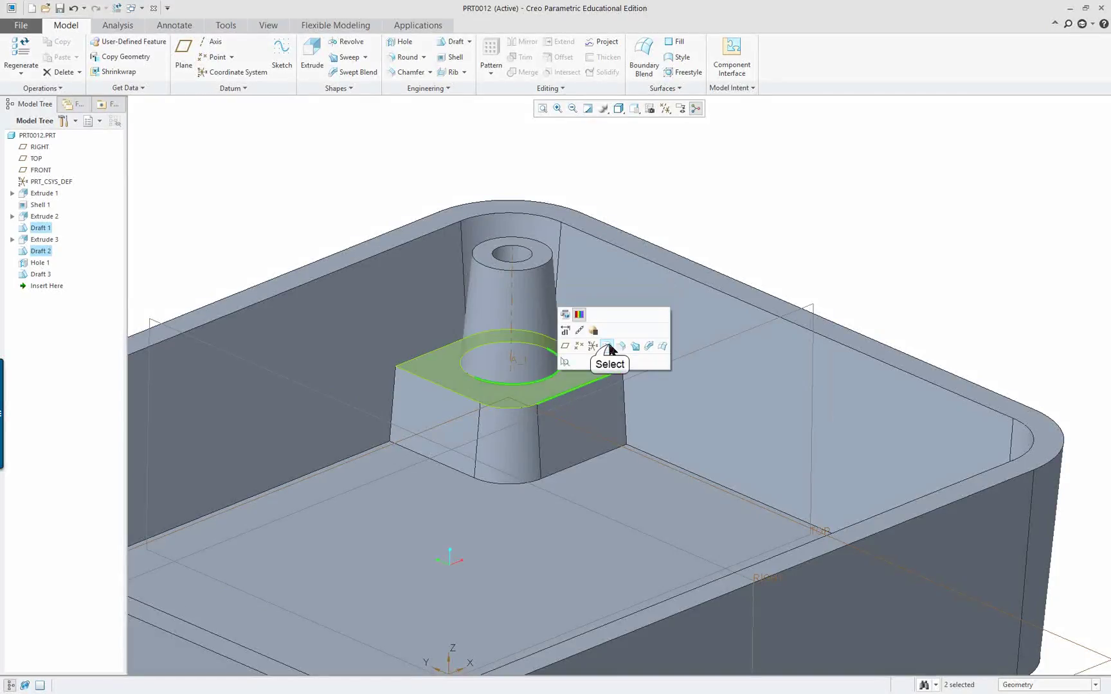
left_click(607, 347)
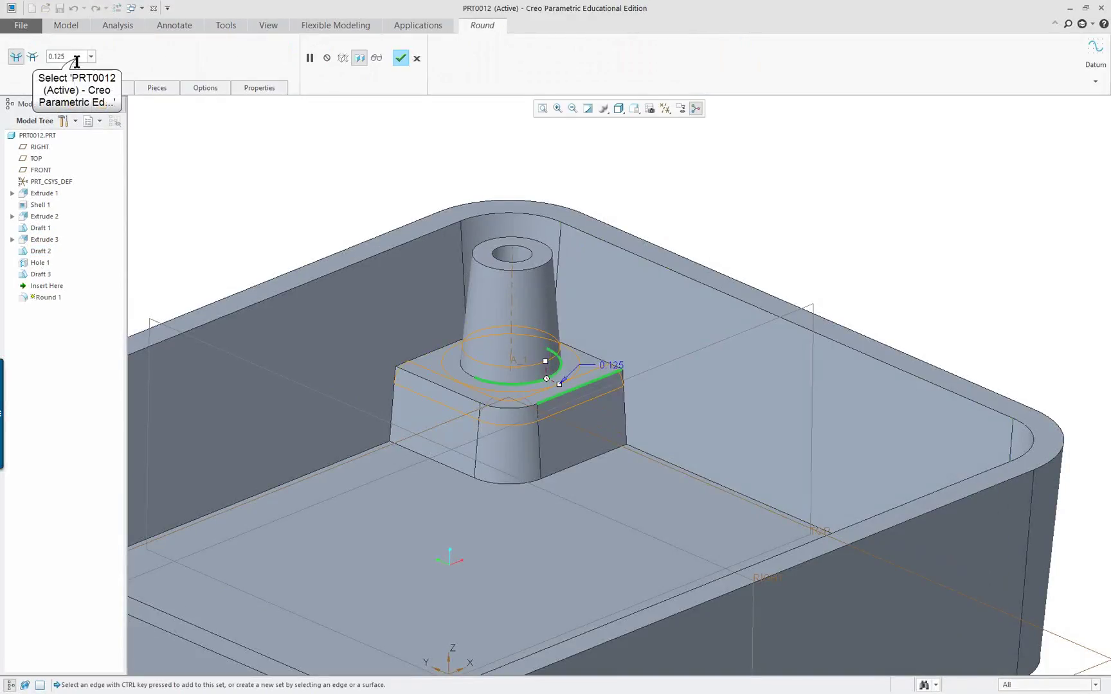
double_click(77, 59)
type(".0")
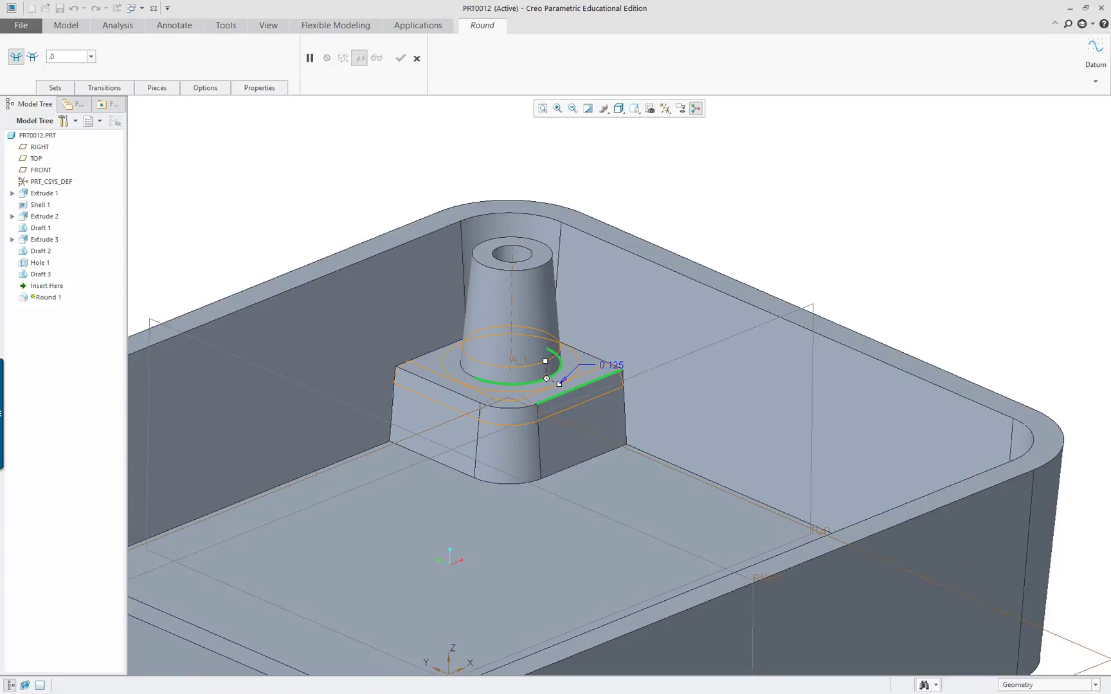
type("625")
key("Return")
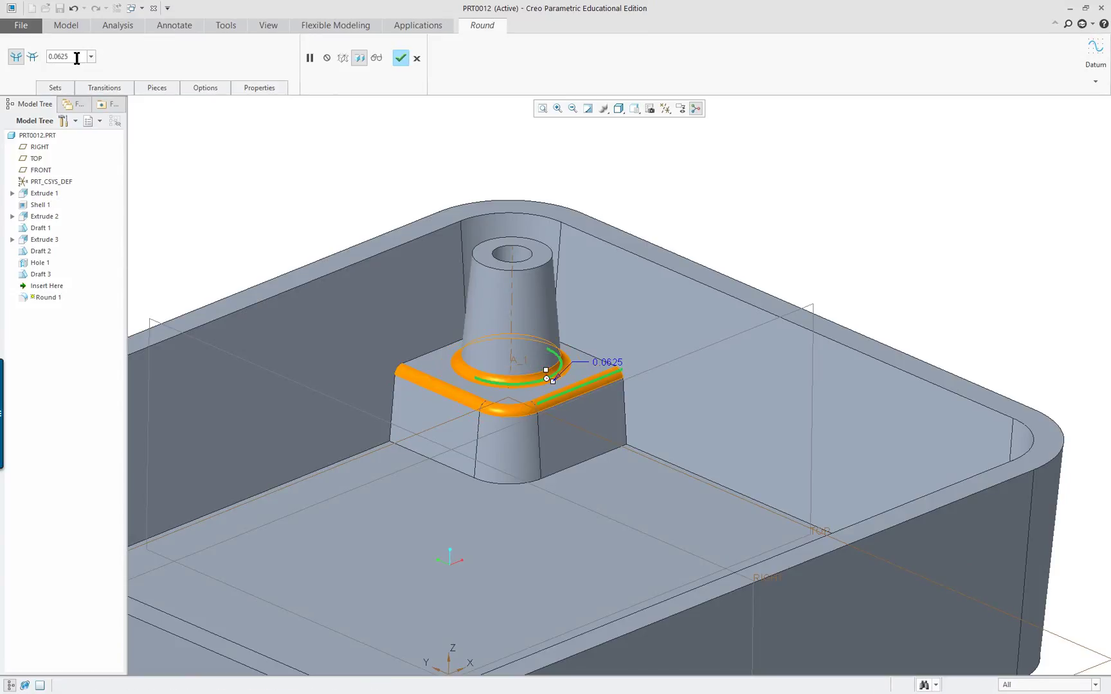
- Add a second 0.125 round set on the pedestal's bottom edge, finish Round 1, and switch to the PDF
left_click(58, 90)
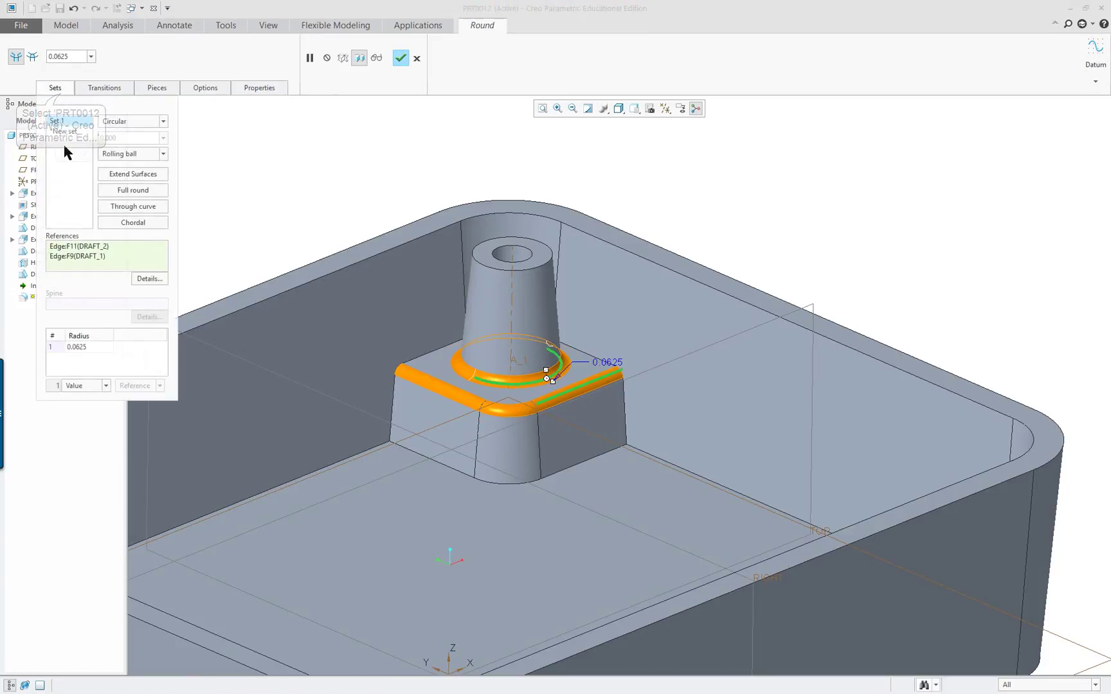
left_click(87, 141)
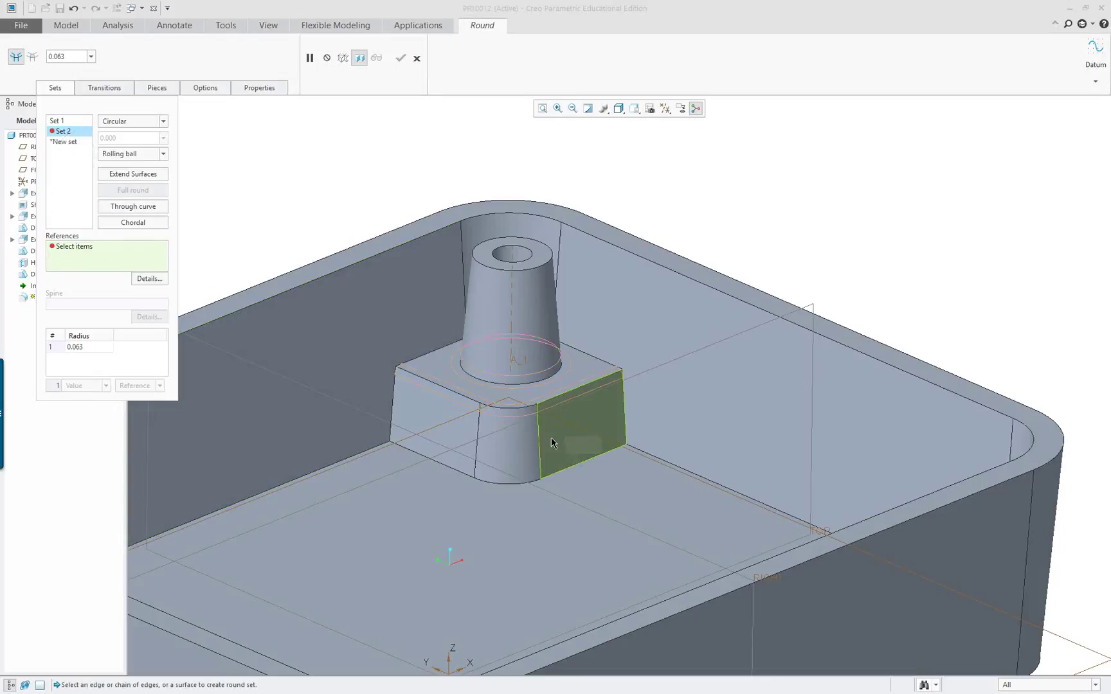
left_click(582, 462)
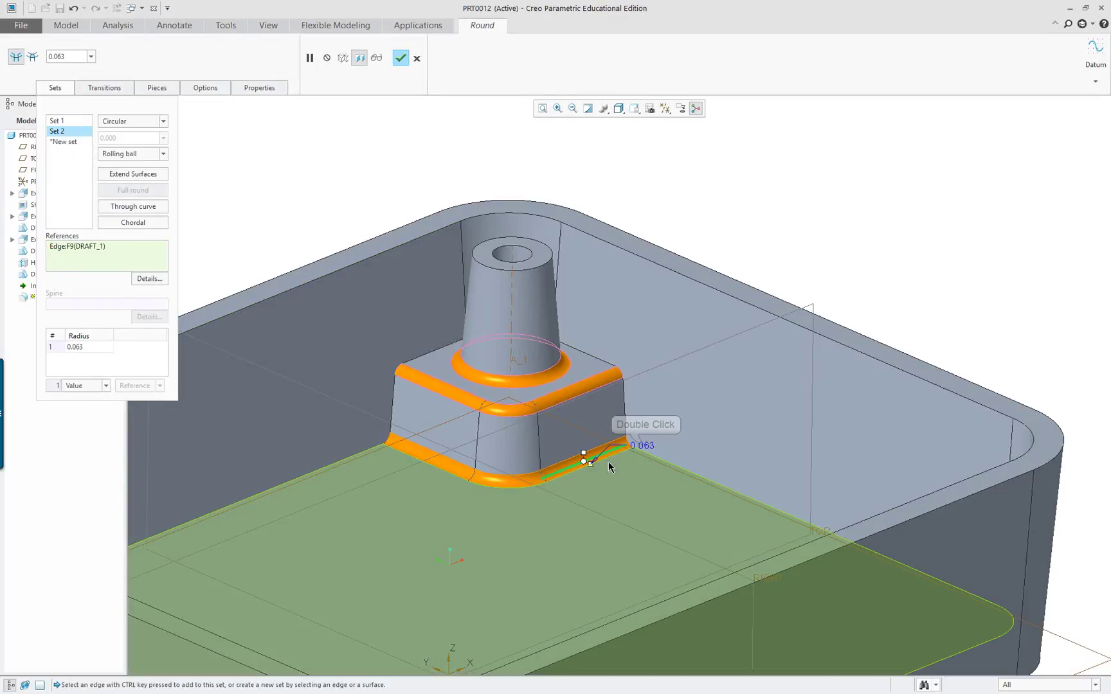
double_click(641, 442)
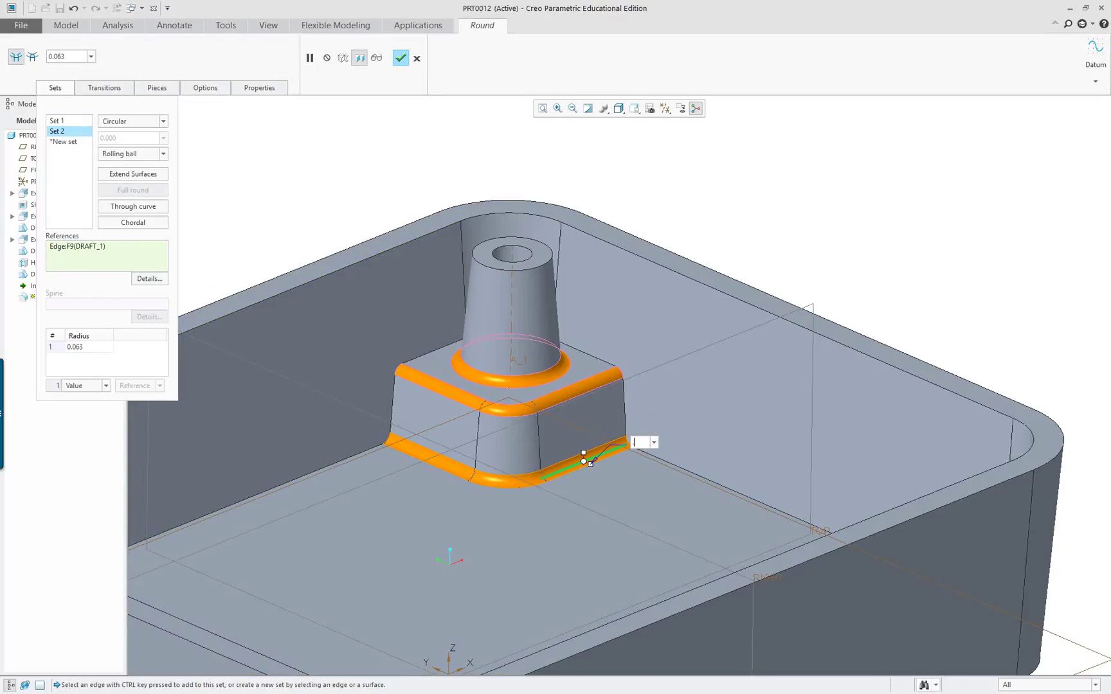
type(".125")
key("Return")
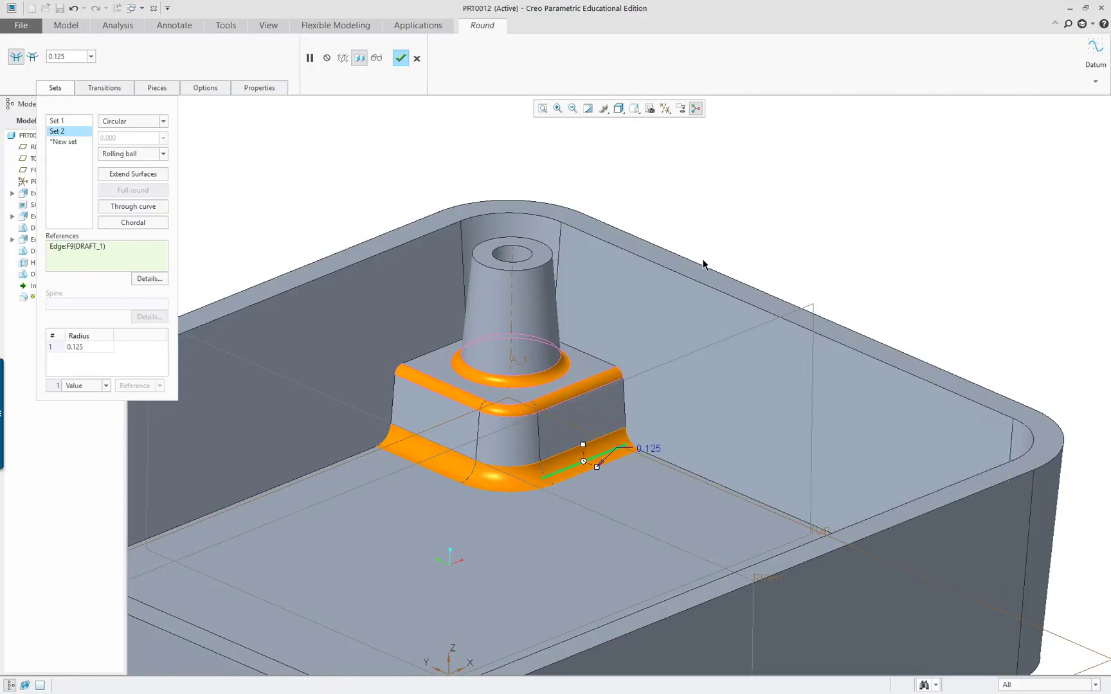
middle_click(304, 179)
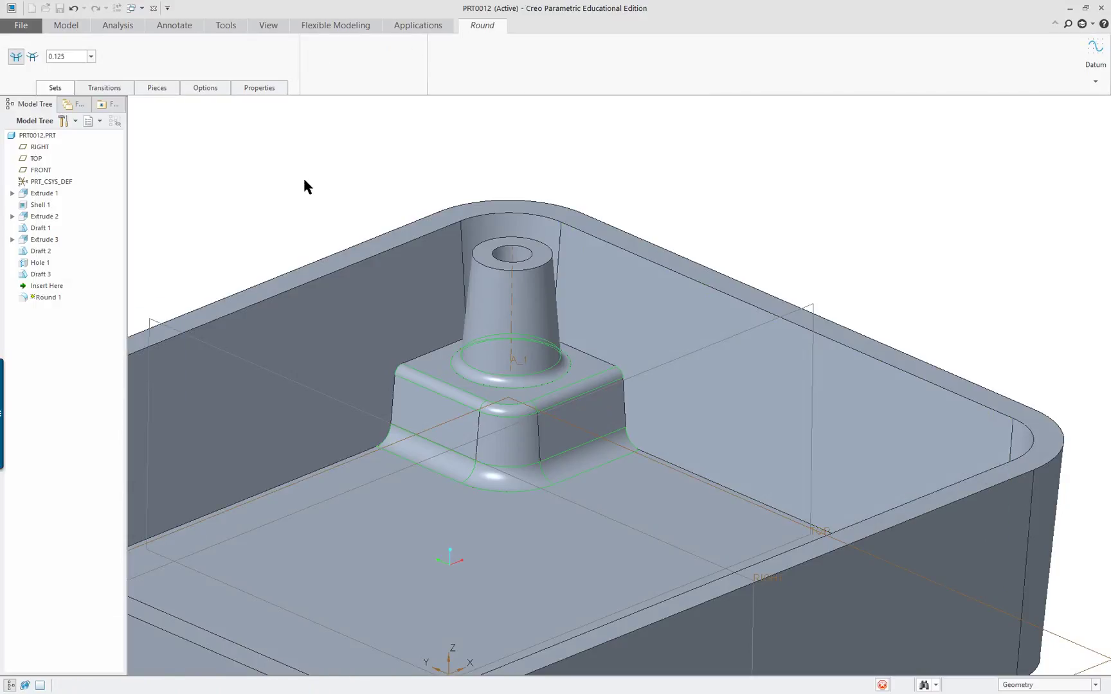
key("alt+Tab")
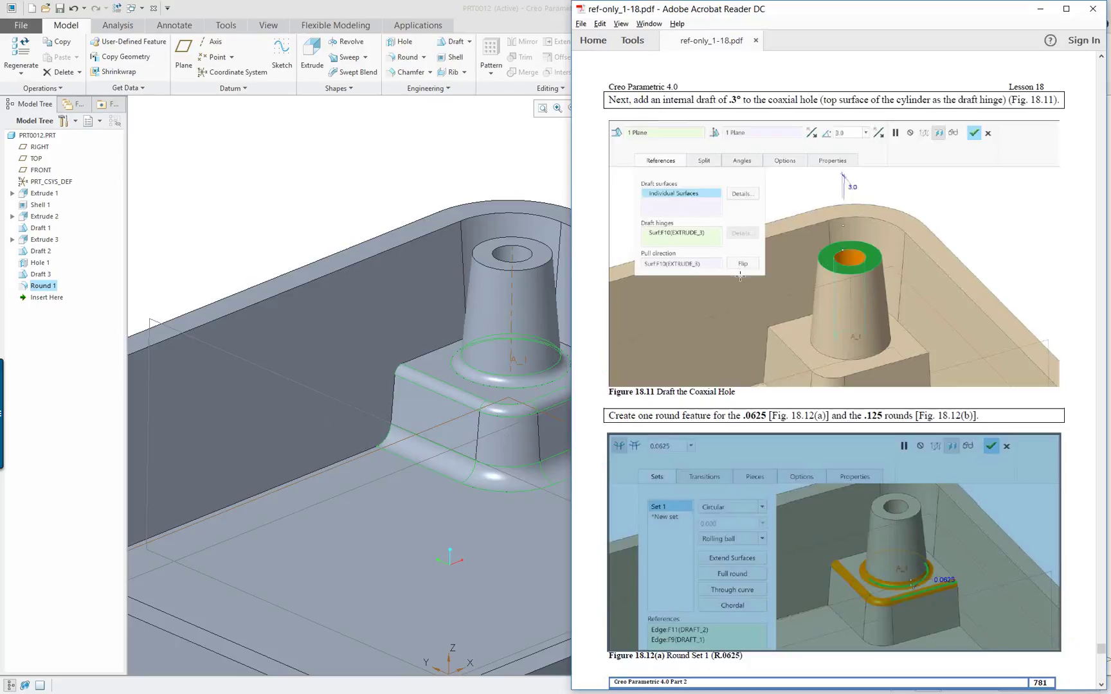
- Scroll the tutorial PDF to page 782, showing Figure 18.12(b) and the grouping instructions
scroll(898, 477, "down", 5)
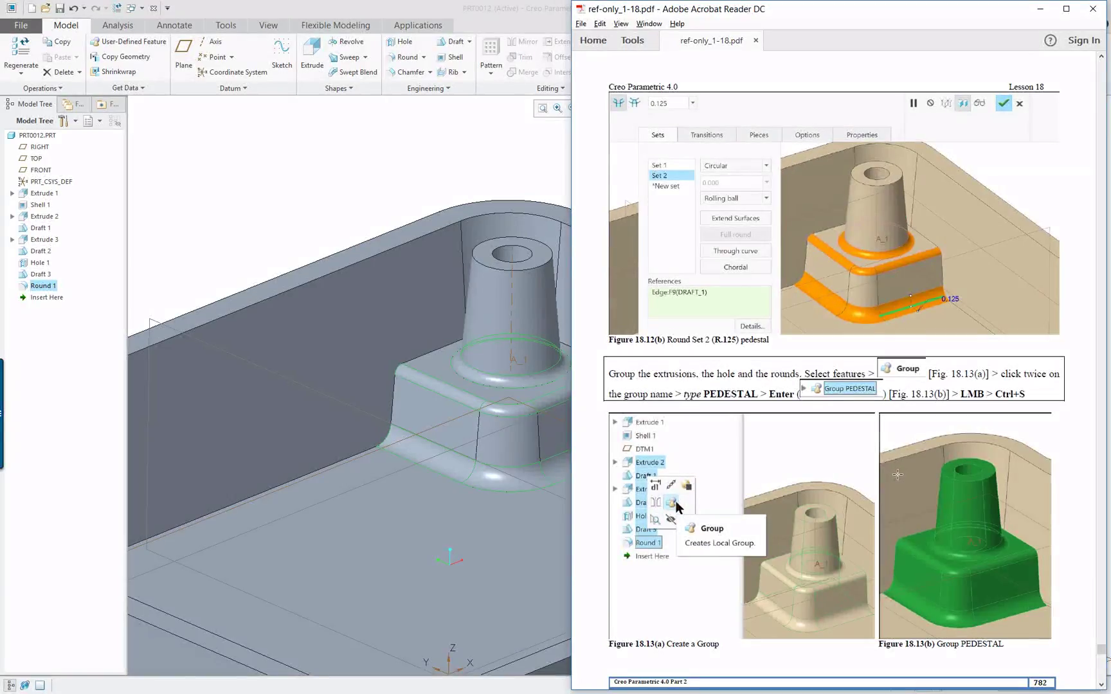
scroll(896, 475, "down", 1)
scroll(890, 477, "down", 1)
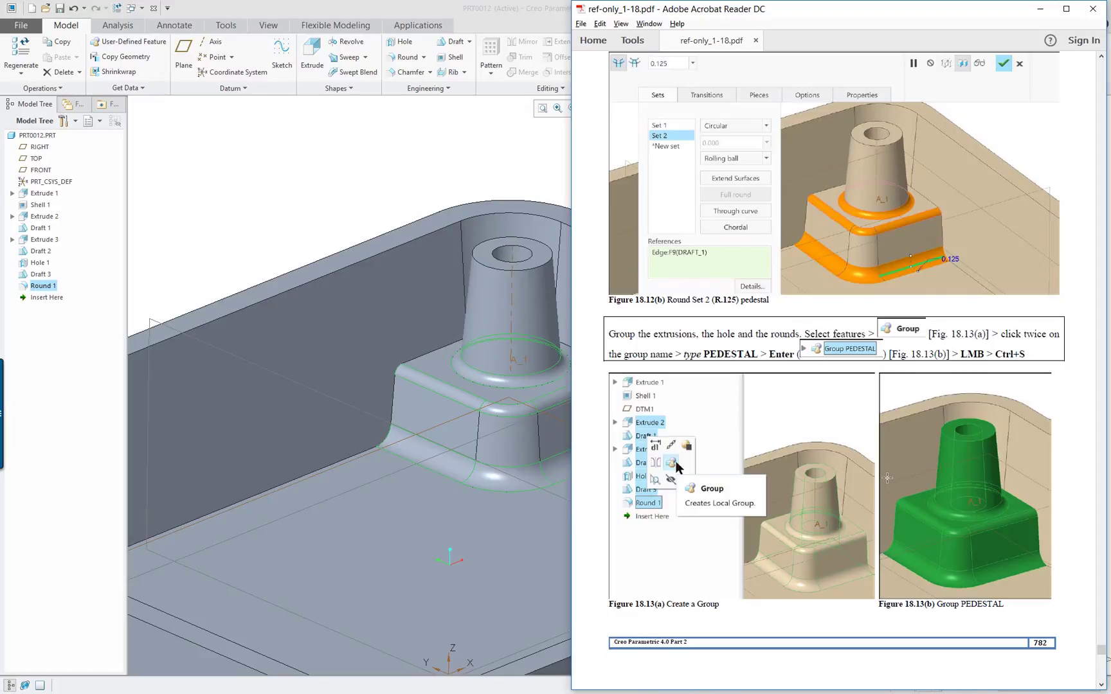
- Group Extrude 2 through Round 1 in the Model Tree into LOCAL_GROUP
left_click(378, 324)
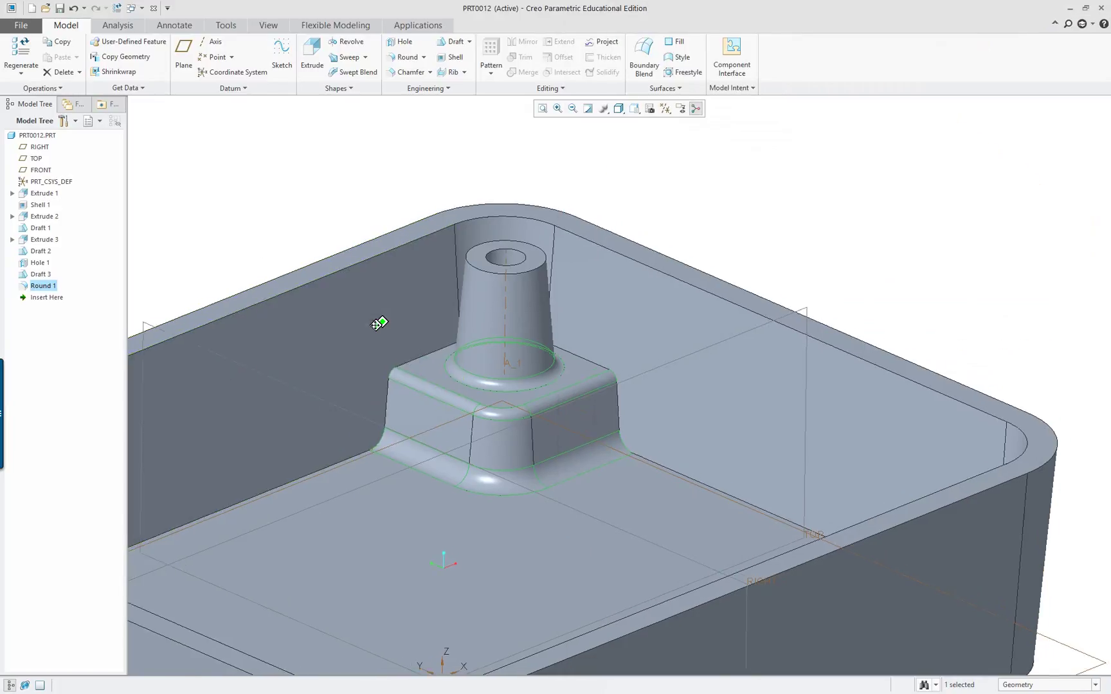
middle_click_drag(378, 324, 302, 345, "shift")
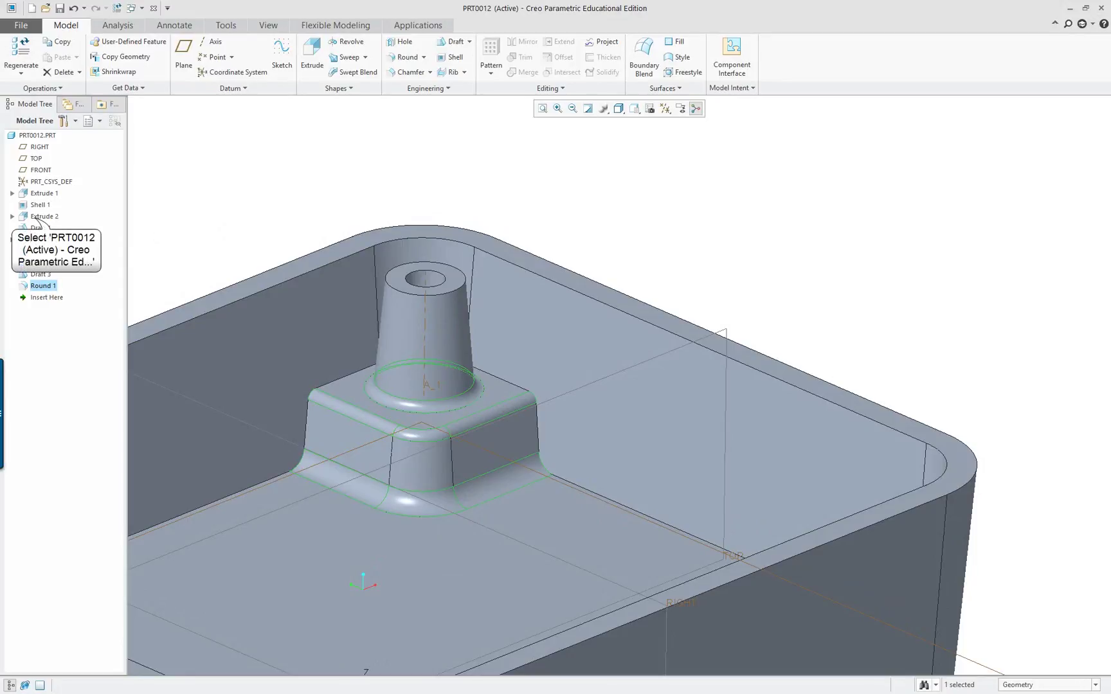
left_click(36, 217)
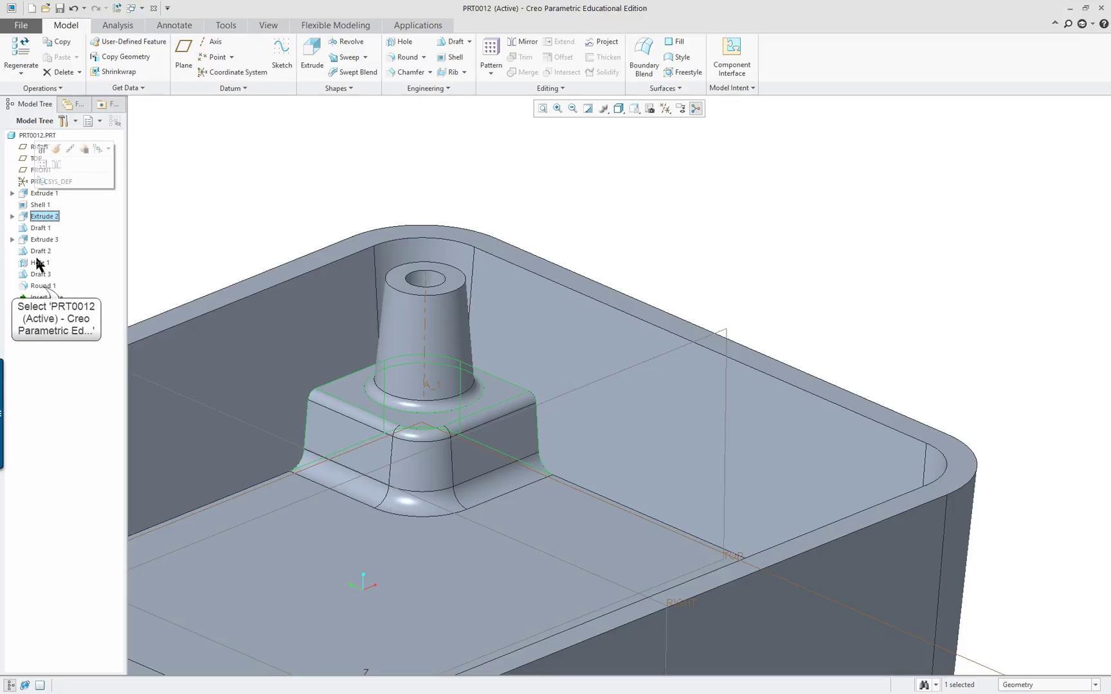
left_click(44, 286, "shift")
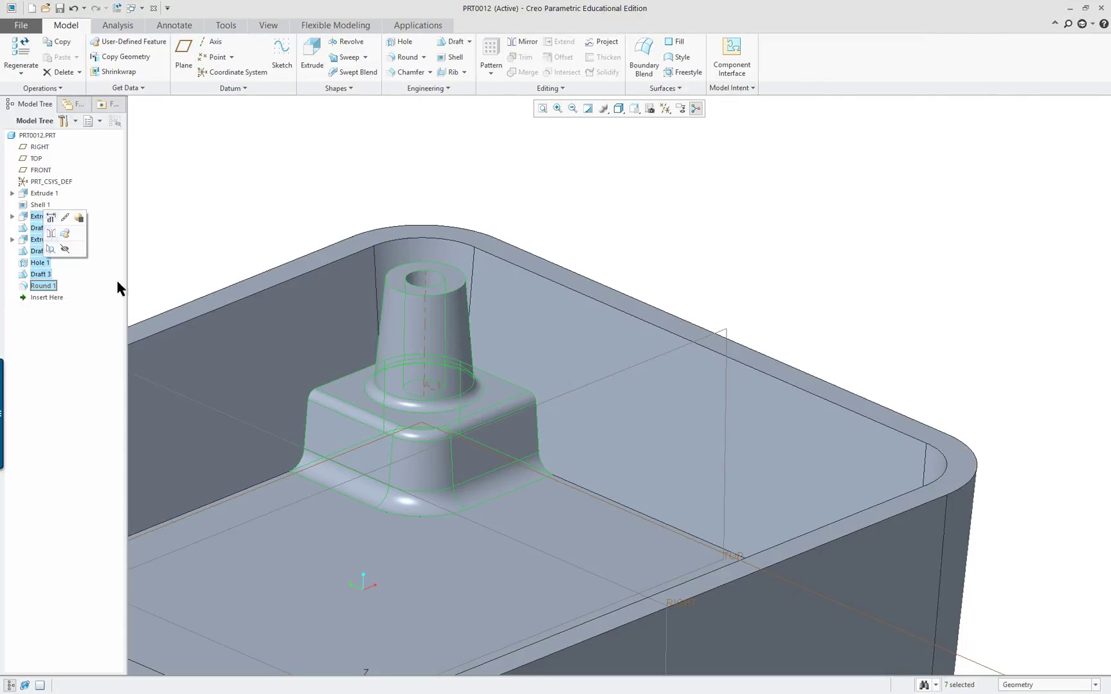
right_click(32, 306)
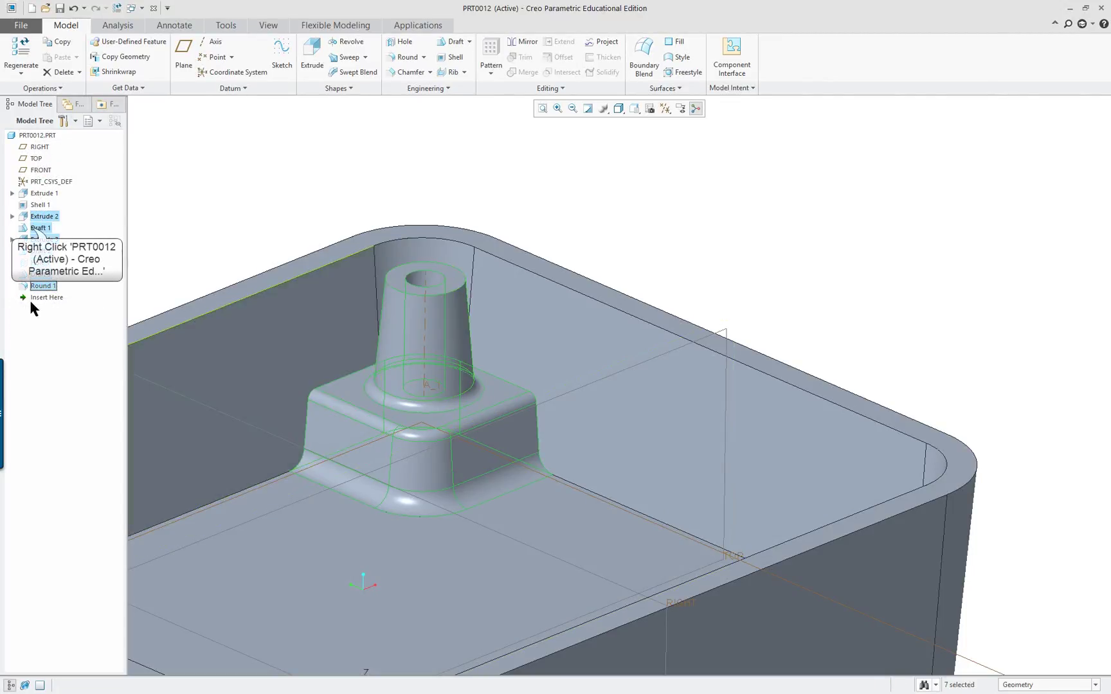
right_click(38, 222)
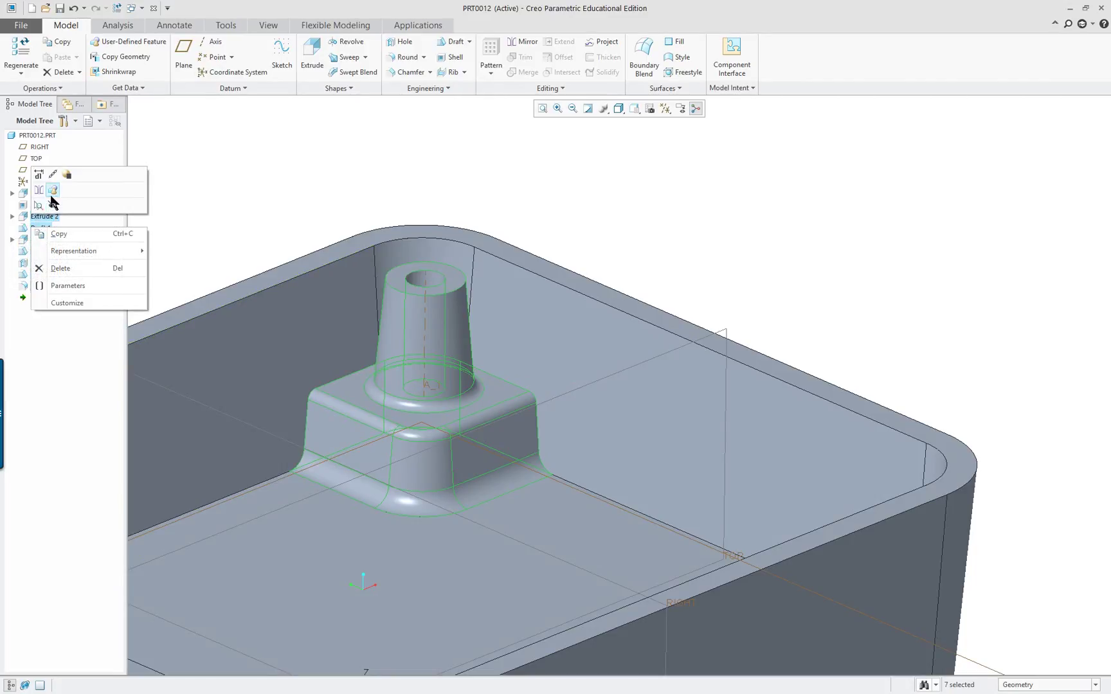
left_click(53, 191)
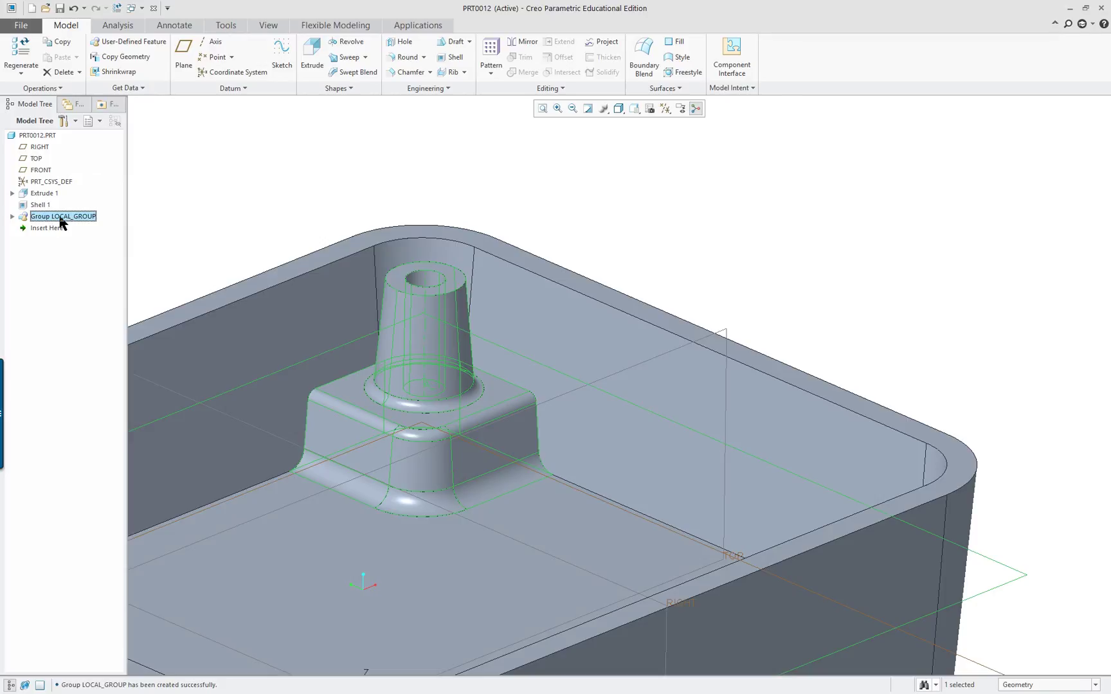
scroll(203, 218, "down", 3)
scroll(189, 224, "up", 2)
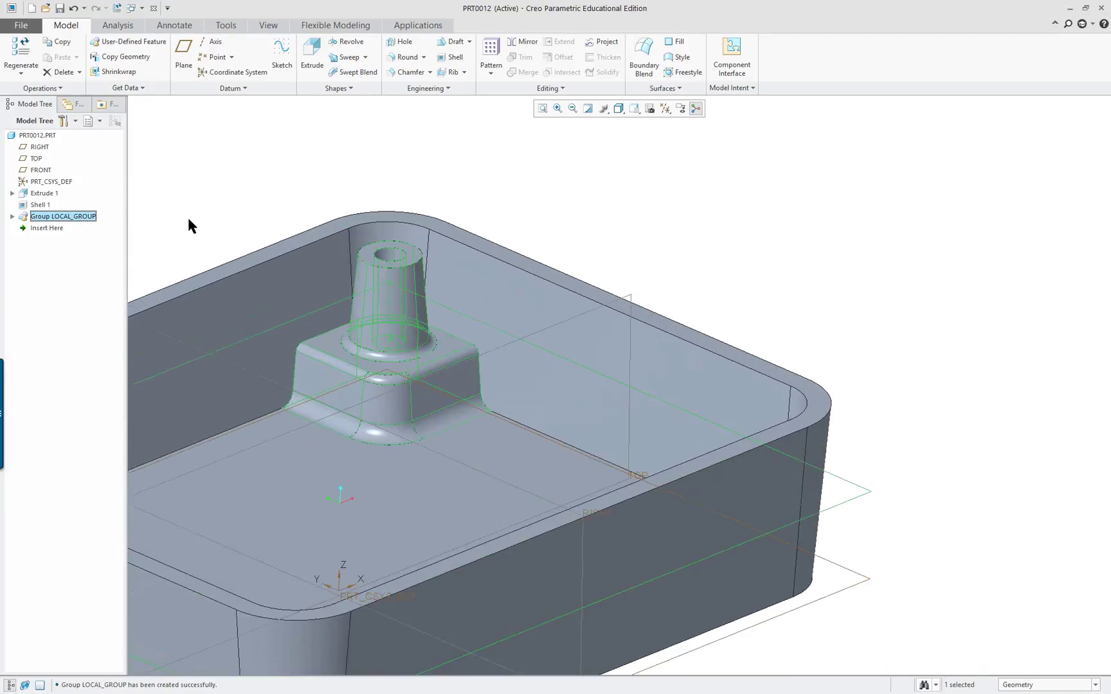
middle_click_drag(182, 248, 328, 260, "ctrl")
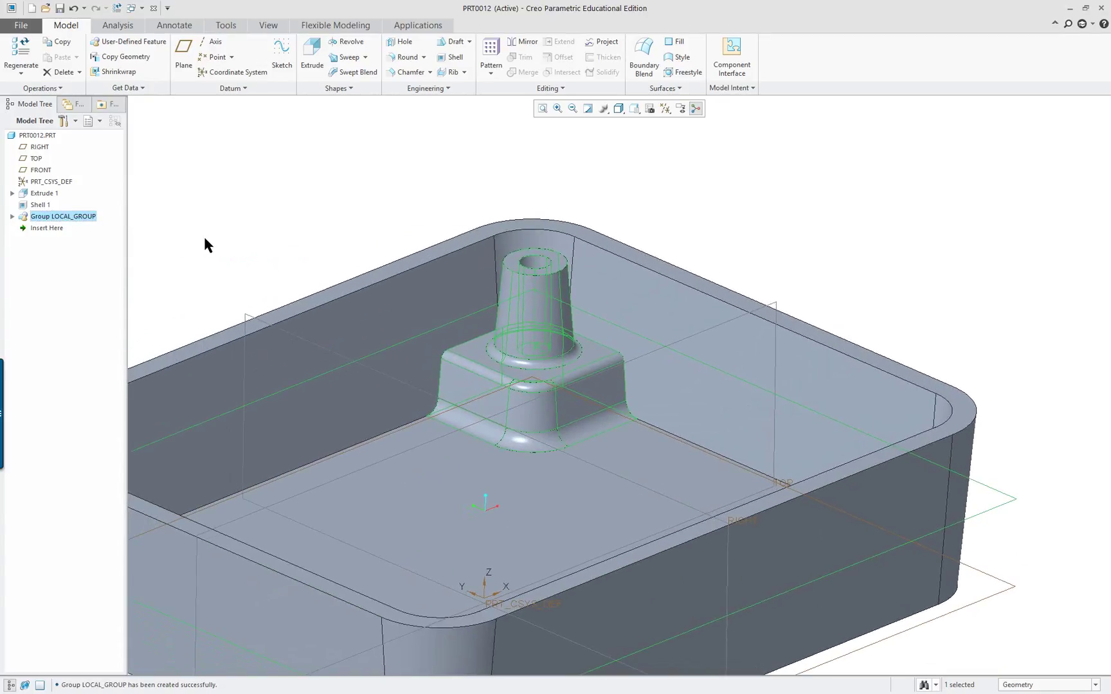
right_click(66, 218)
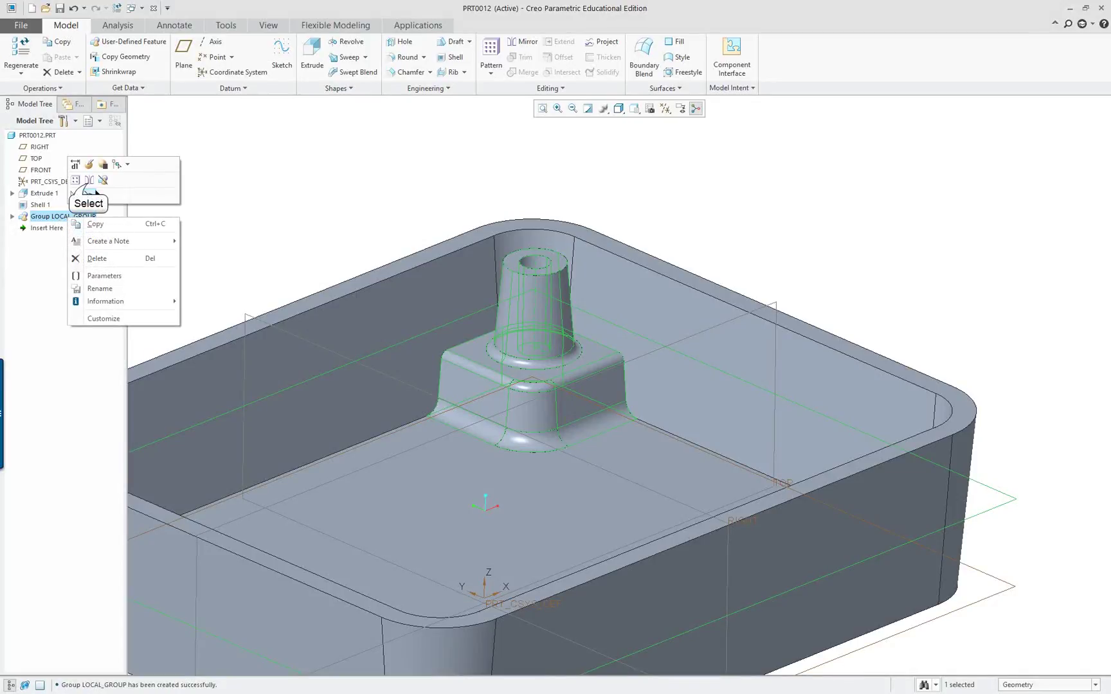
- Finish Mirror 1 and group LOCAL_GROUP together with its mirrored copy
left_click(88, 180)
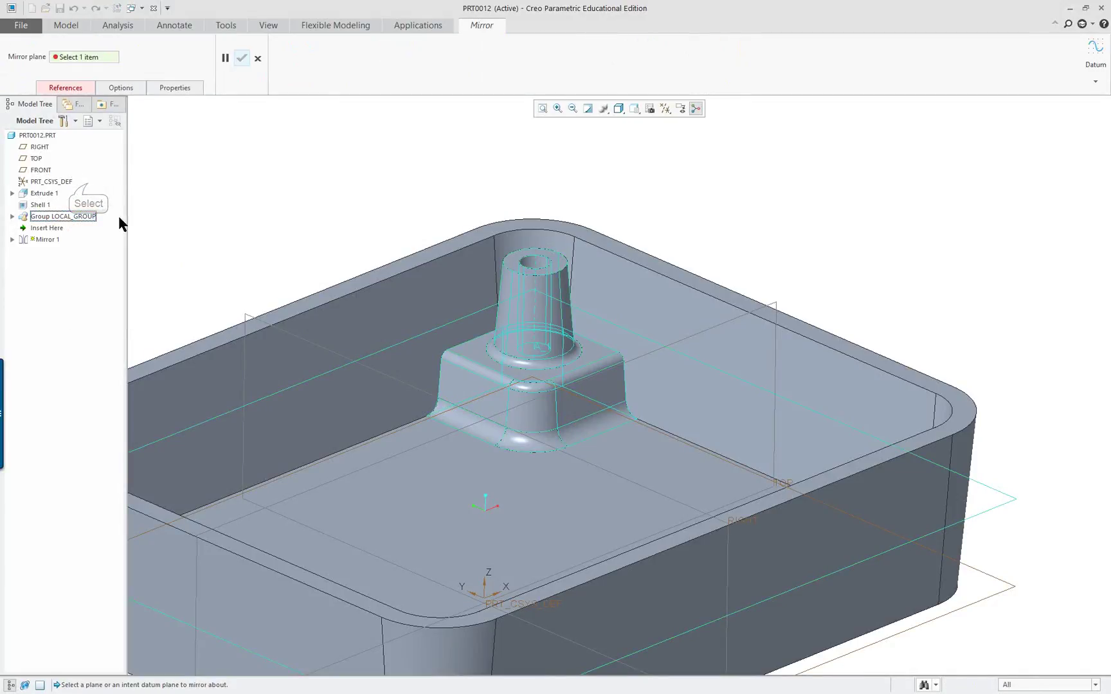
left_click(297, 341)
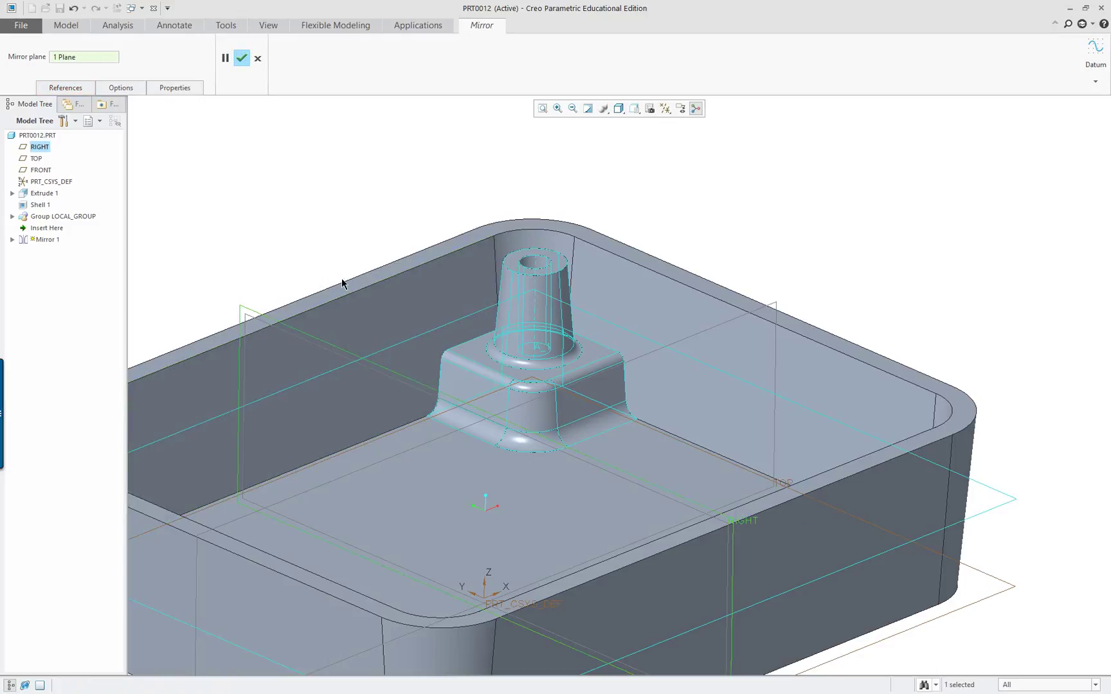
scroll(340, 323, "down", 2)
scroll(215, 278, "down", 2)
middle_click(215, 278)
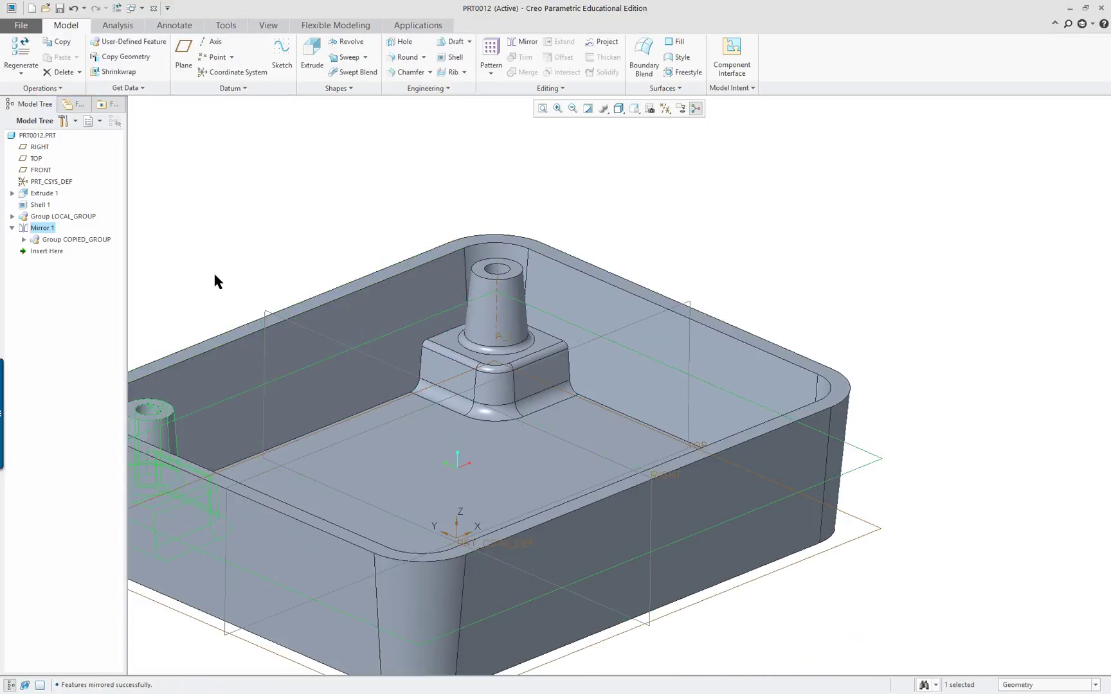
scroll(306, 317, "down", 3)
middle_click_drag(306, 317, 254, 363)
scroll(255, 363, "up", 5)
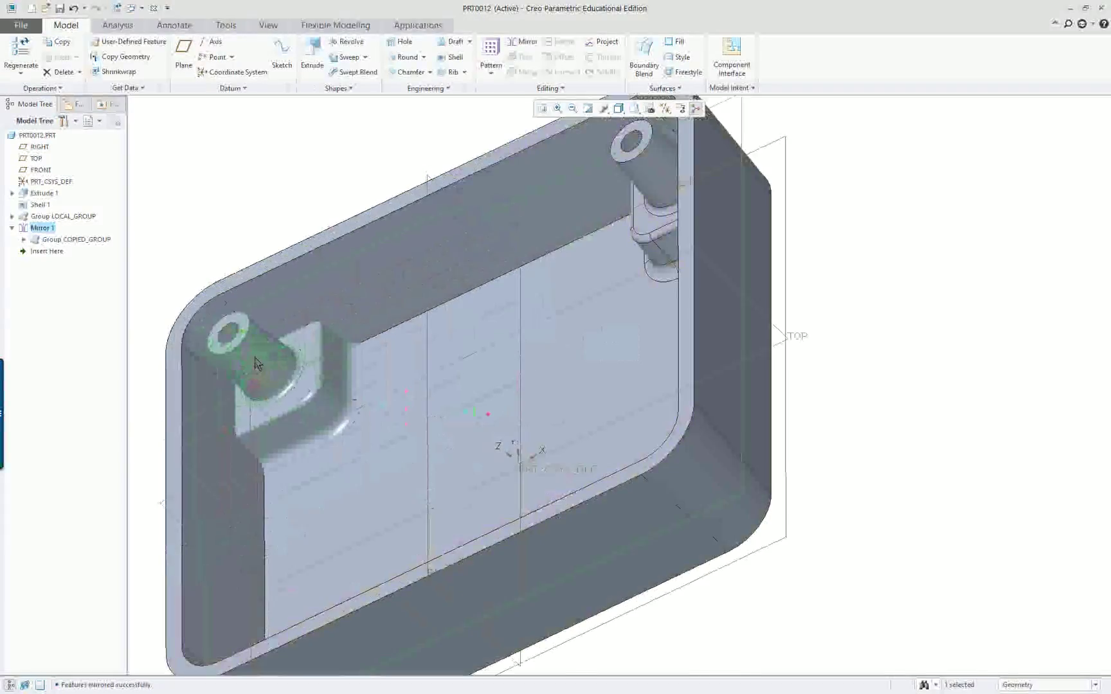
key("ctrl+d")
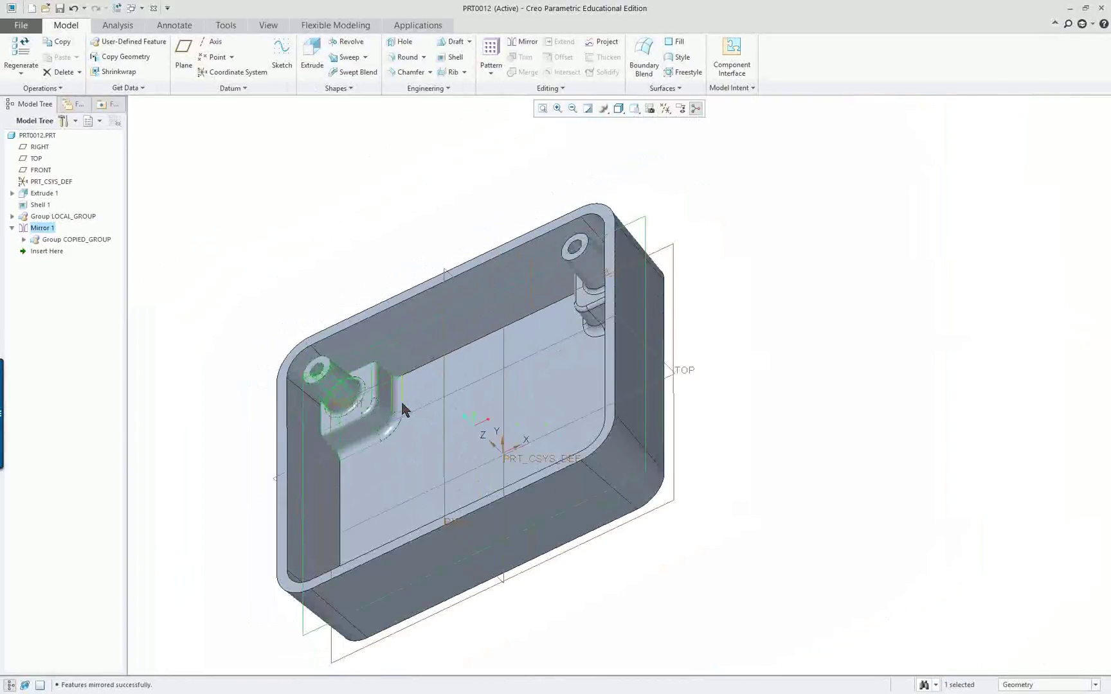
left_click(64, 217)
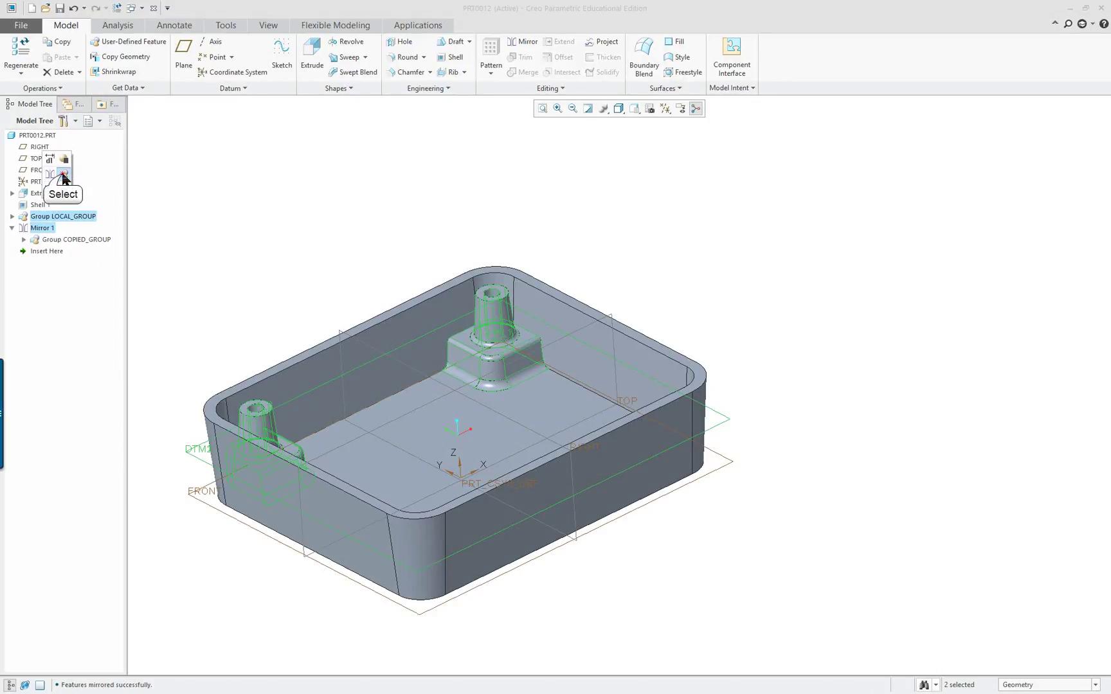
left_click(62, 175)
- Mirror the new group across datum TOP to the box's other side
right_click(55, 216)
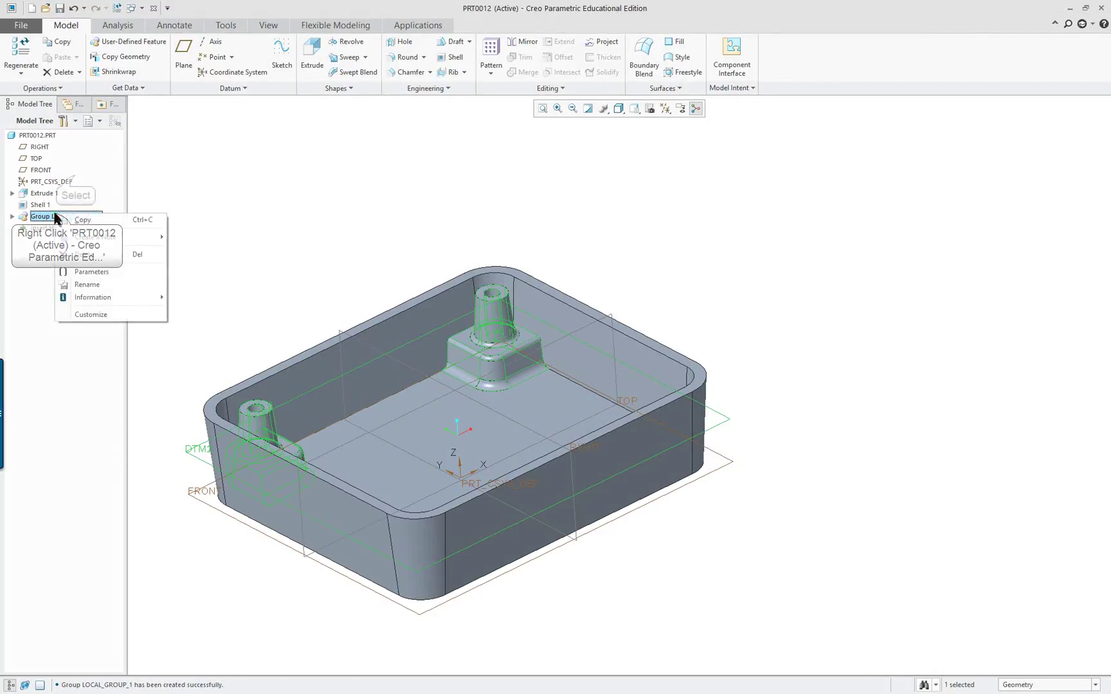
left_click(76, 176)
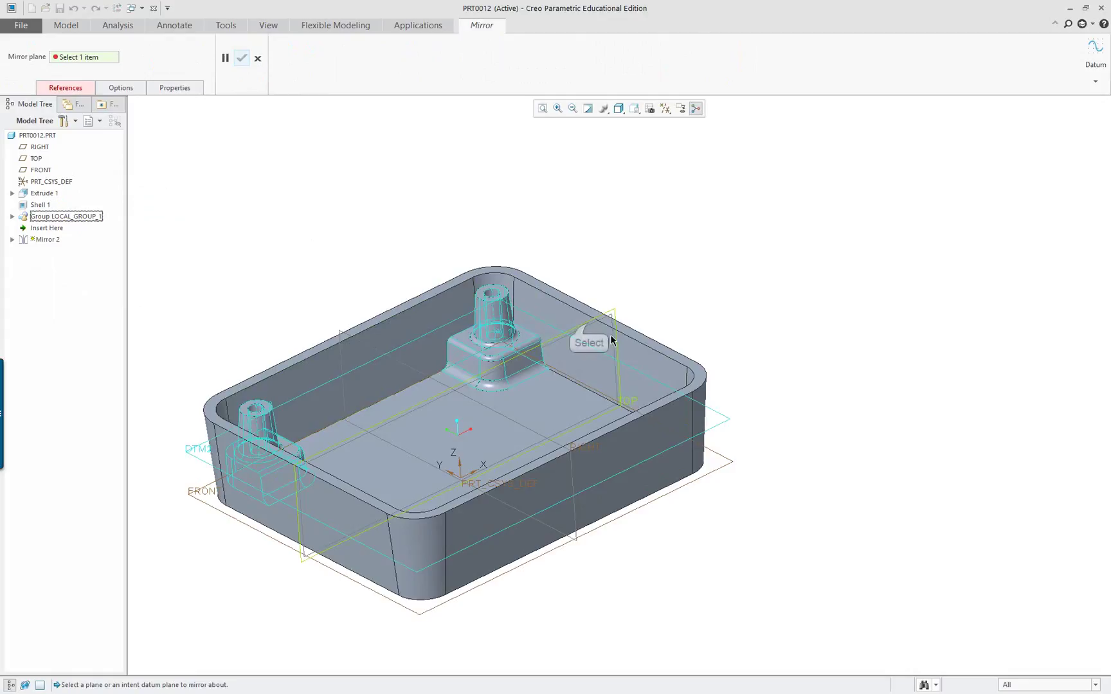
left_click(588, 322)
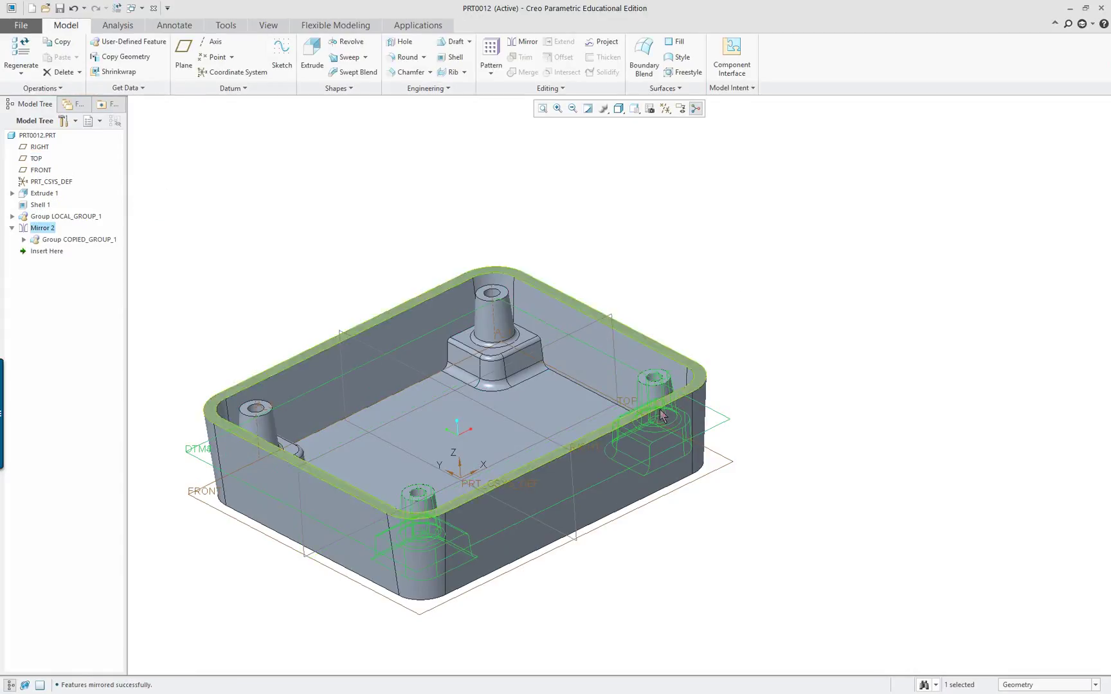
mouse_move(582, 517)
middle_mouse_down()
mouse_move(645, 558)
mouse_move(619, 543)
mouse_move(586, 484)
mouse_move(565, 508)
middle_mouse_up()
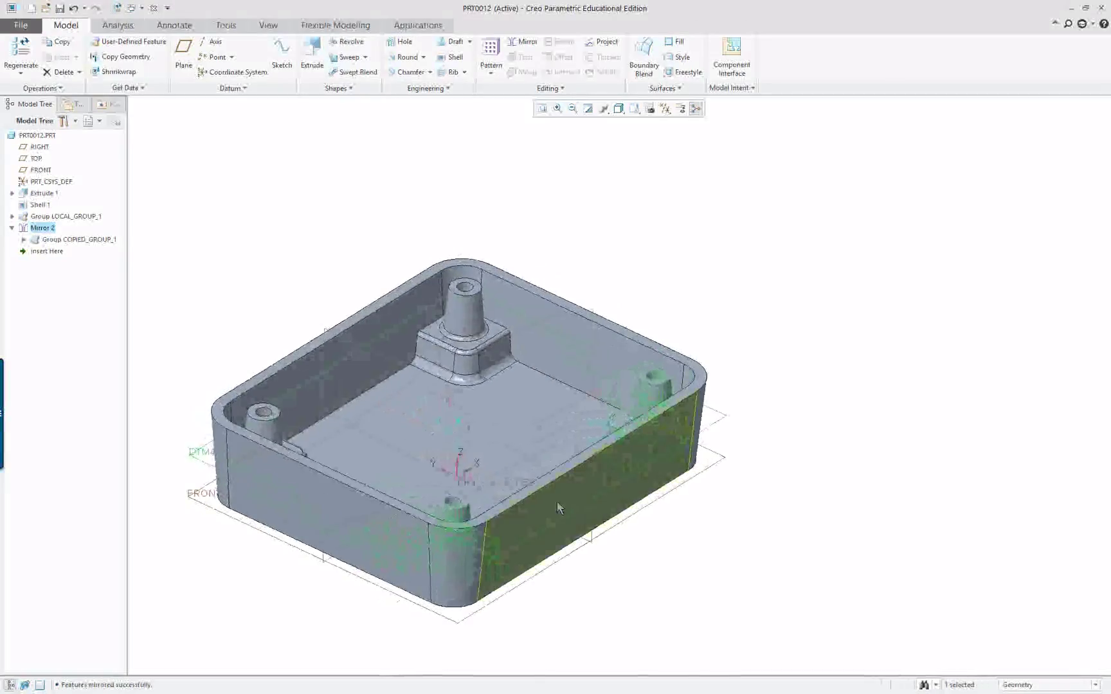
scroll(476, 478, "down", 2)
scroll(476, 478, "up", 8)
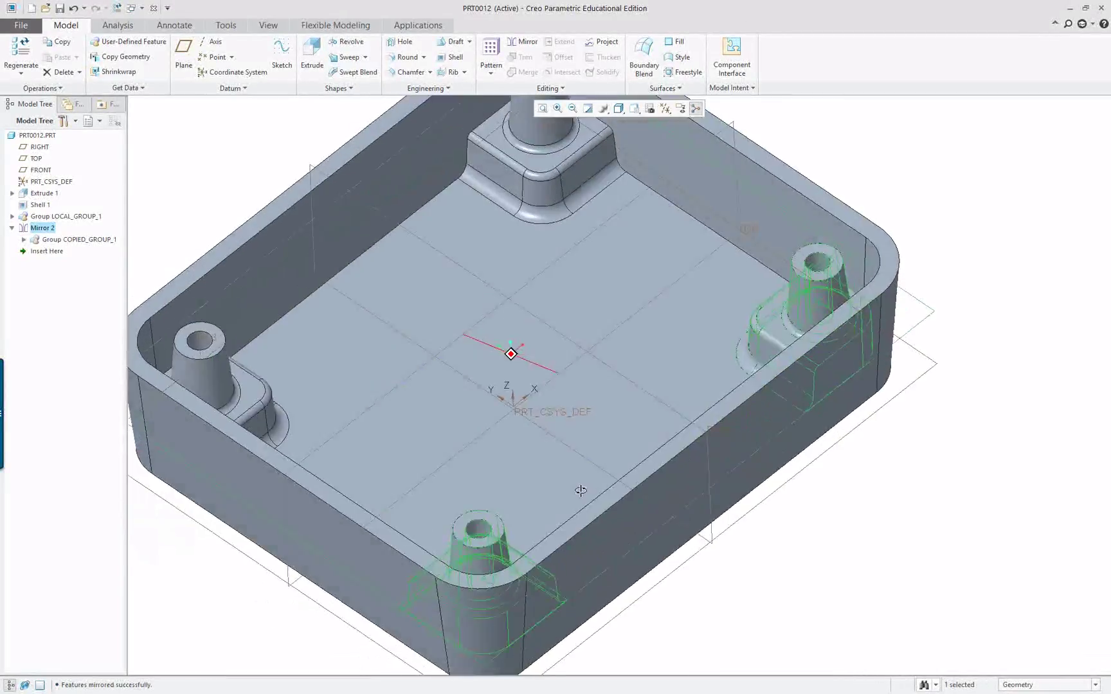
middle_click_drag(580, 490, 862, 281)
key("ctrl+d")
scroll(878, 257, "up", 4)
scroll(879, 257, "down", 3)
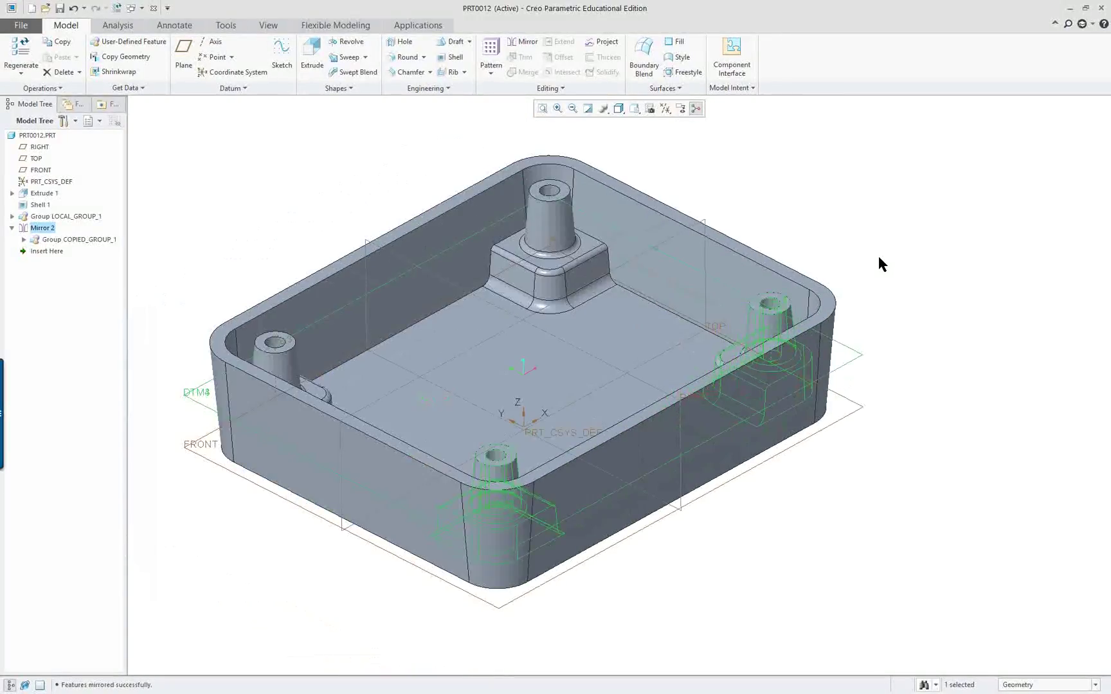
- Read further down the PDF tutorial, then return to Creo
key("alt+Tab")
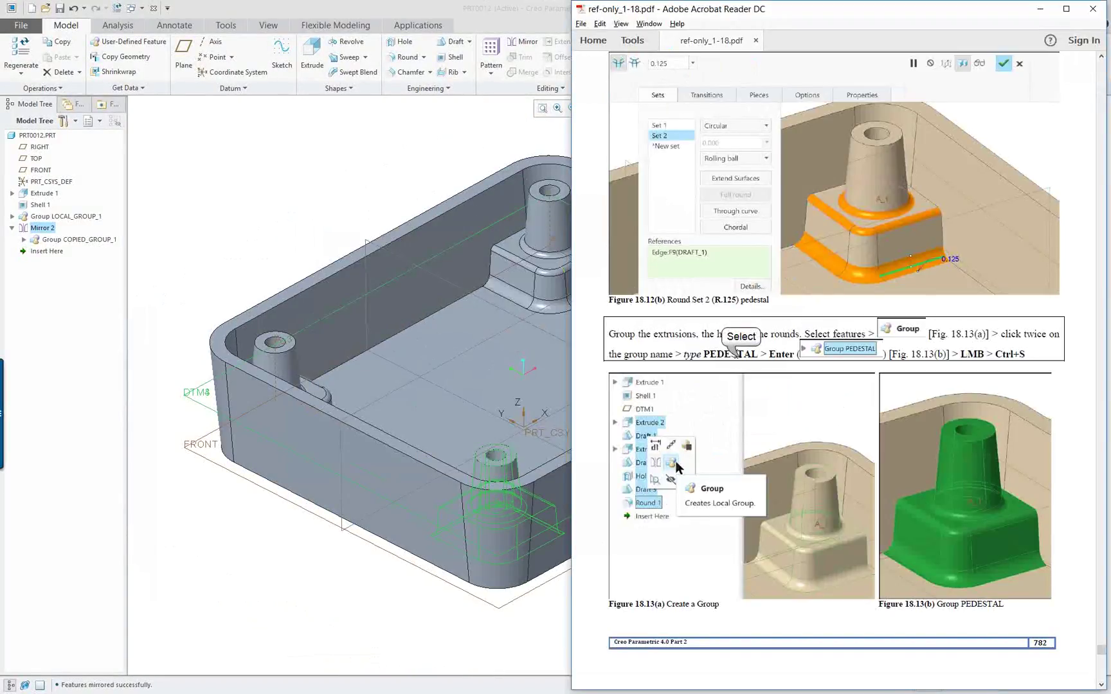
scroll(739, 355, "down", 10)
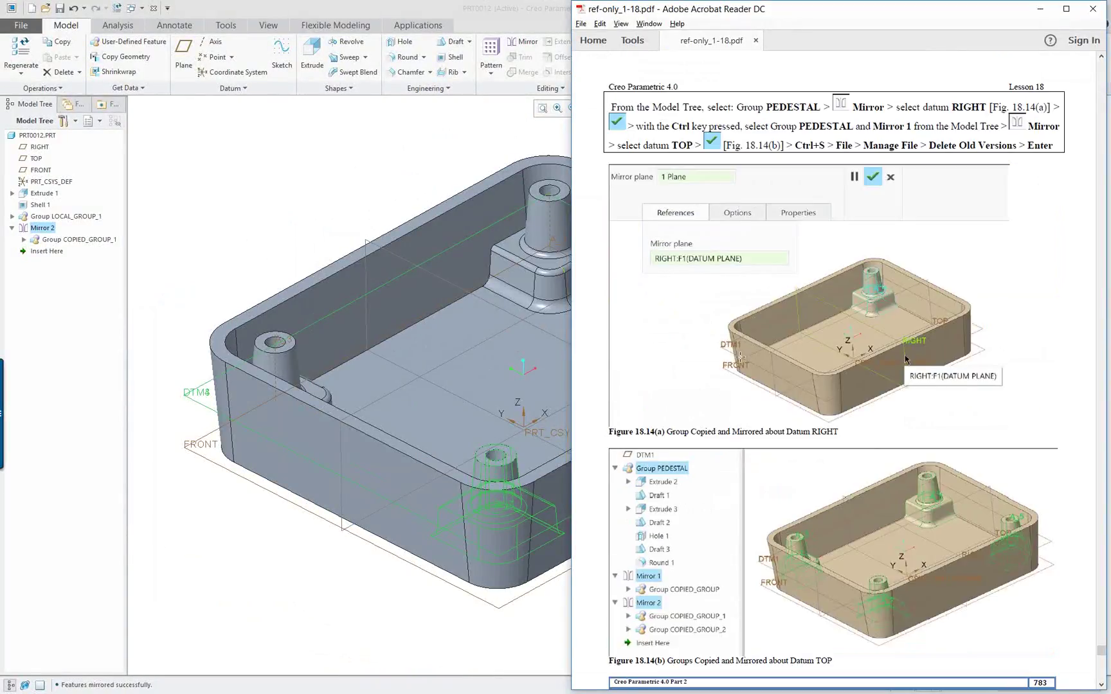
scroll(740, 355, "down", 10)
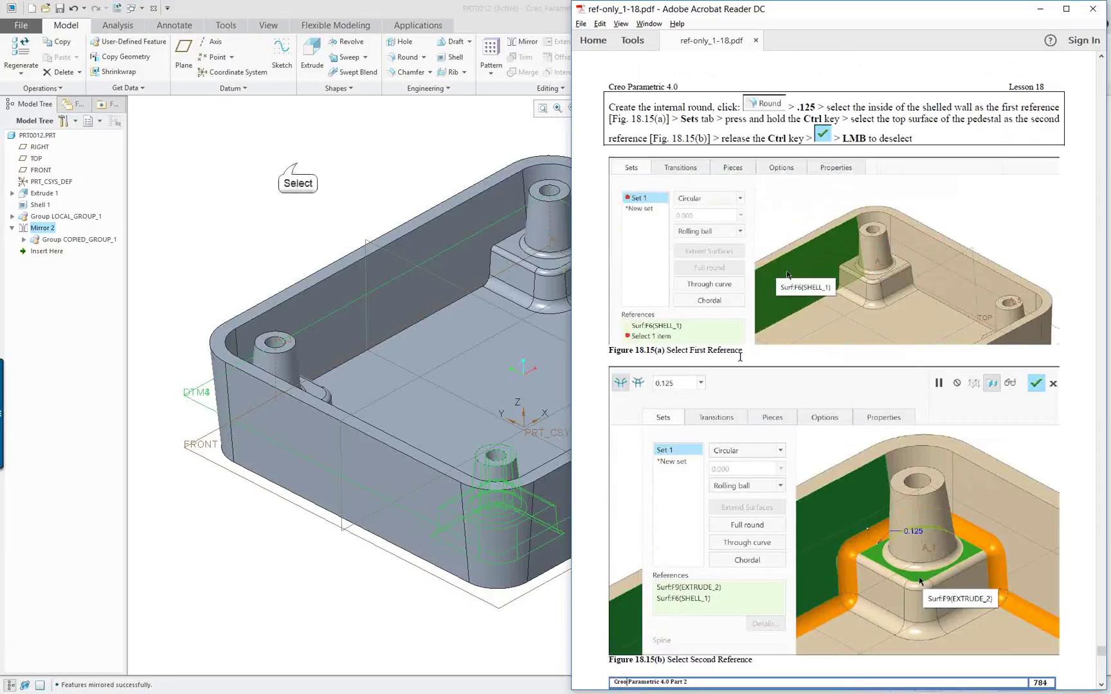
key("alt+Tab")
- Zoom in on the tall central boss and select its Extrude 3 feature
scroll(579, 257, "down", 5)
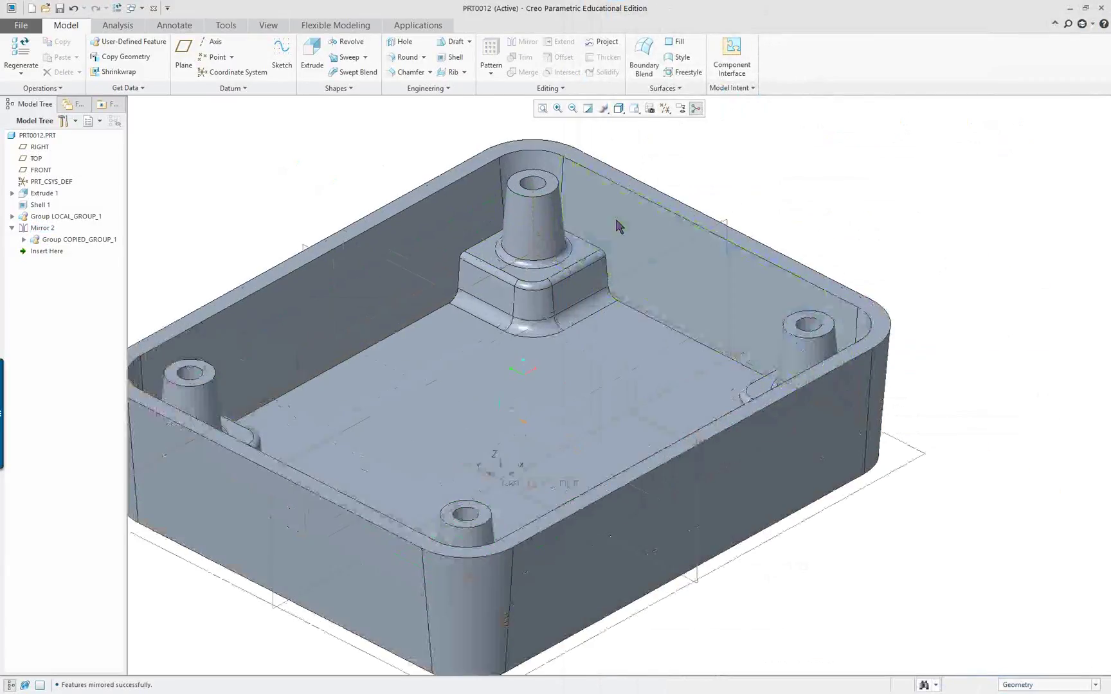
scroll(434, 122, "down", 2)
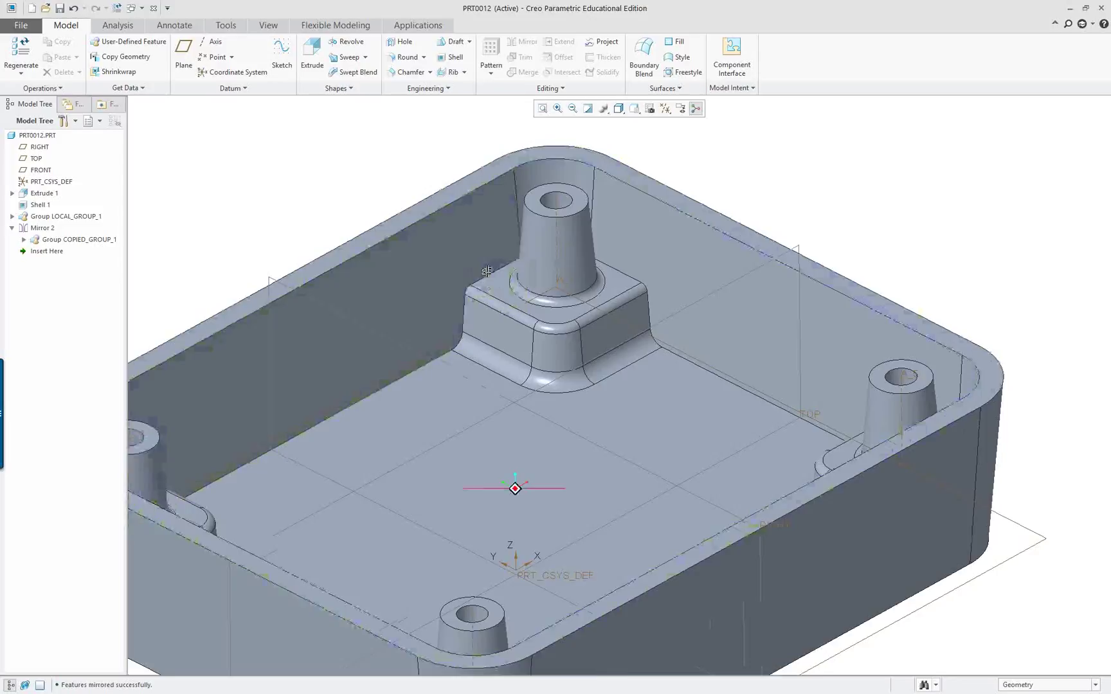
mouse_move(475, 309)
middle_mouse_down()
mouse_move(494, 287)
mouse_move(506, 314)
mouse_move(473, 250)
mouse_move(463, 251)
middle_mouse_up()
scroll(829, 257, "up", 3)
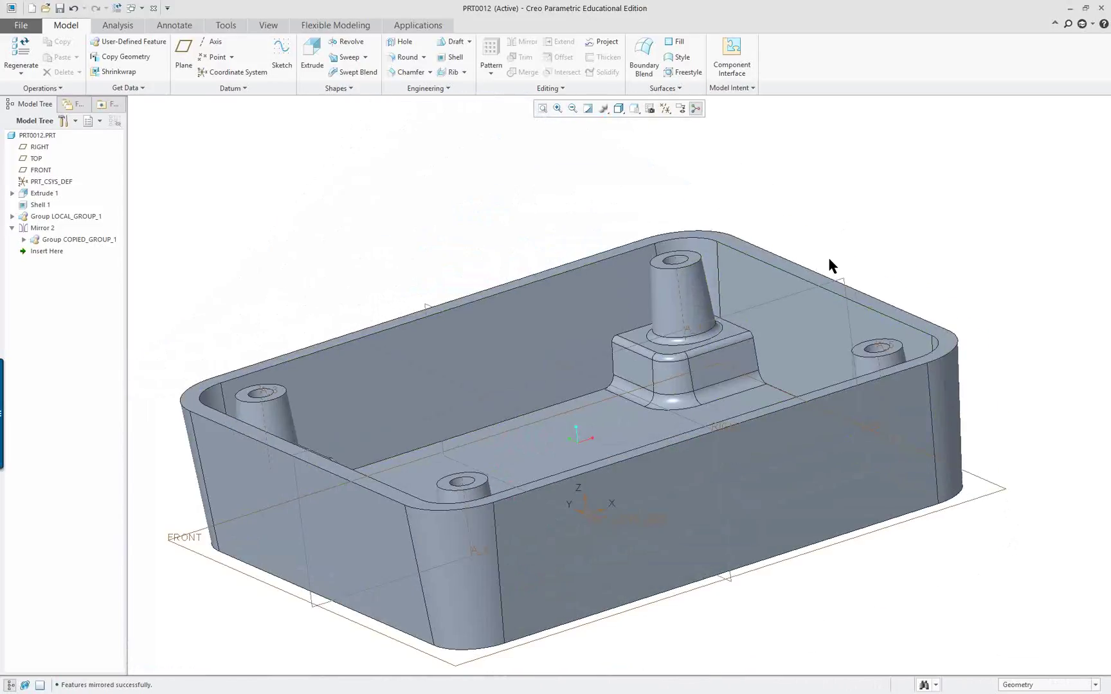
scroll(828, 257, "down", 3)
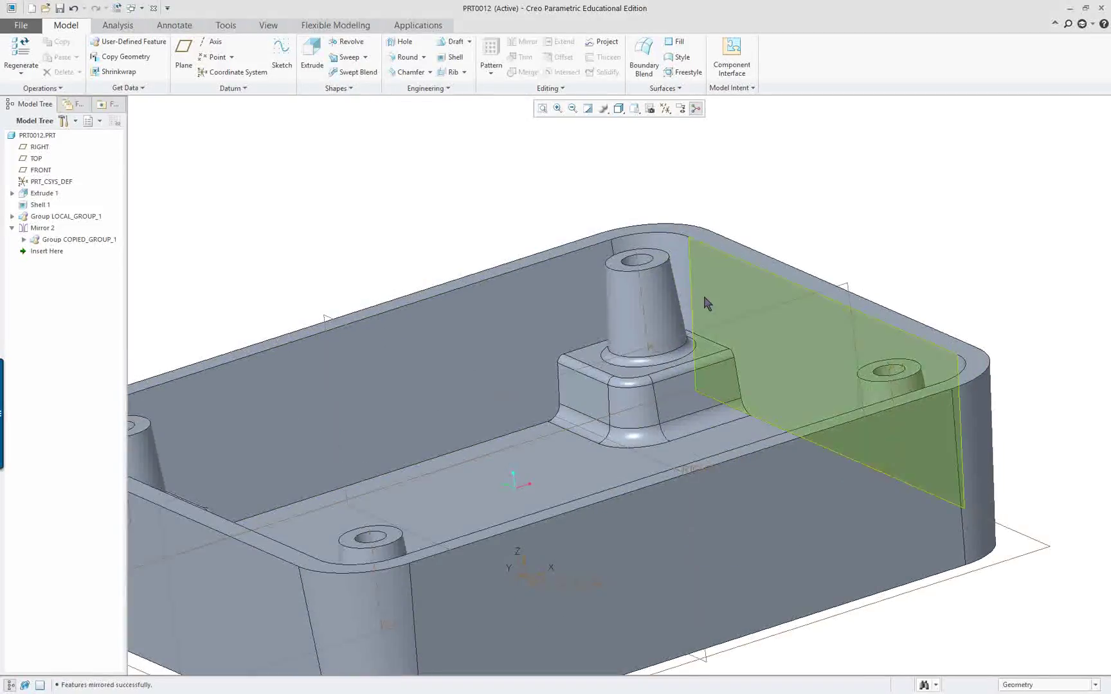
left_click(641, 309)
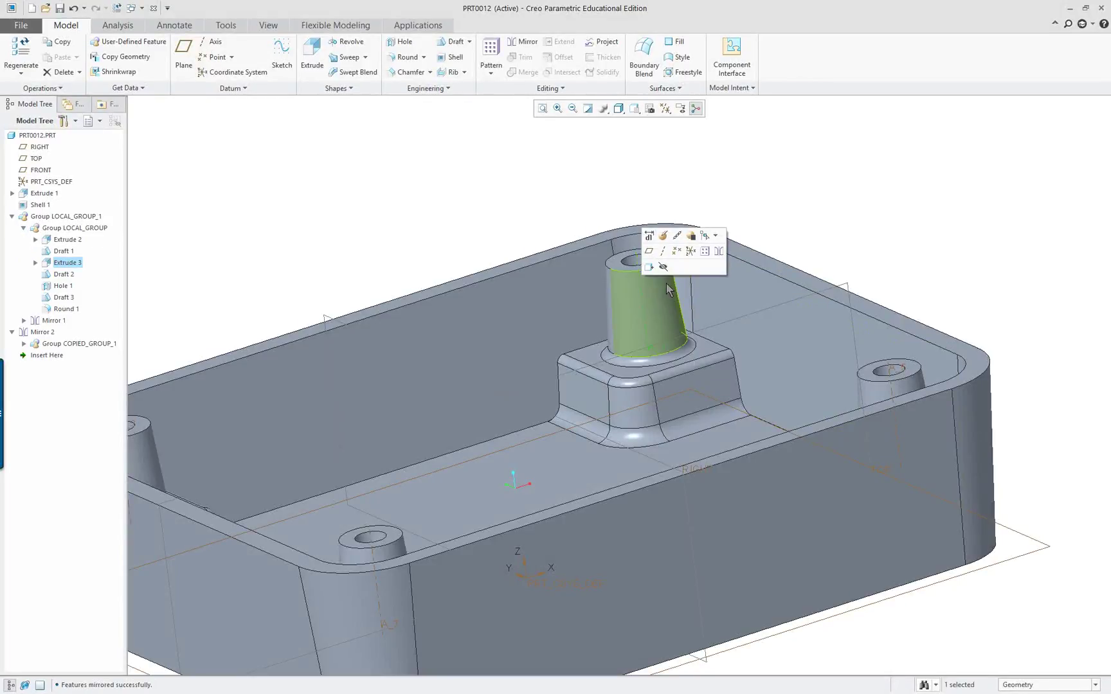
- Create datum plane DTM5 through axis A_1, parallel to the TOP plane
left_click(650, 253)
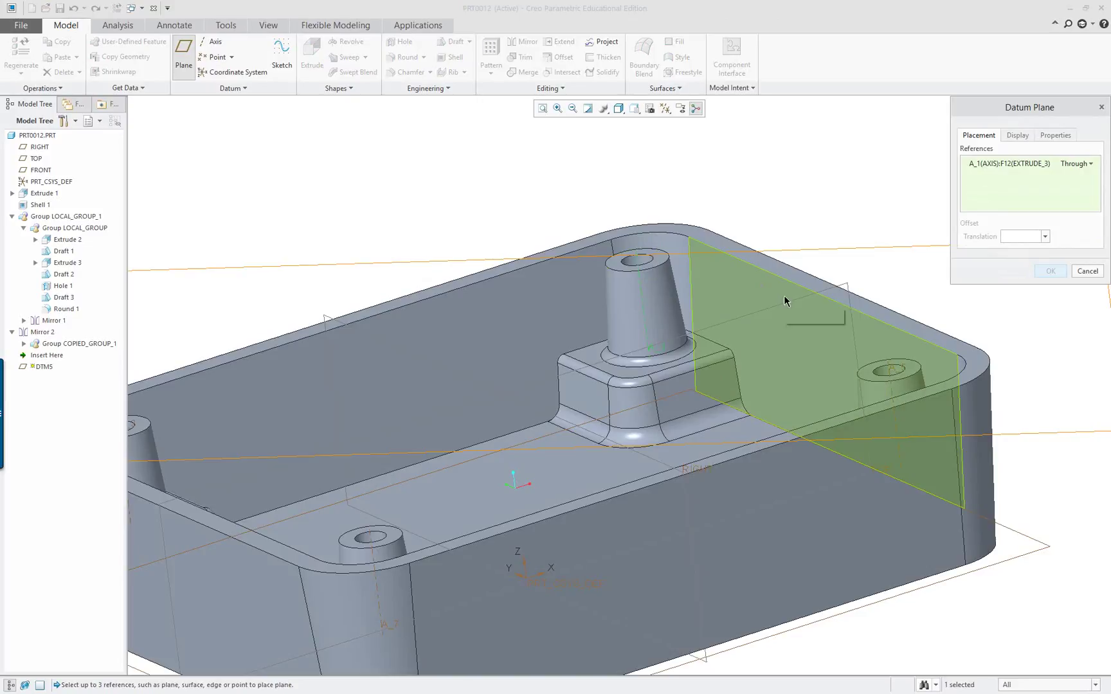
left_click(846, 290, "ctrl")
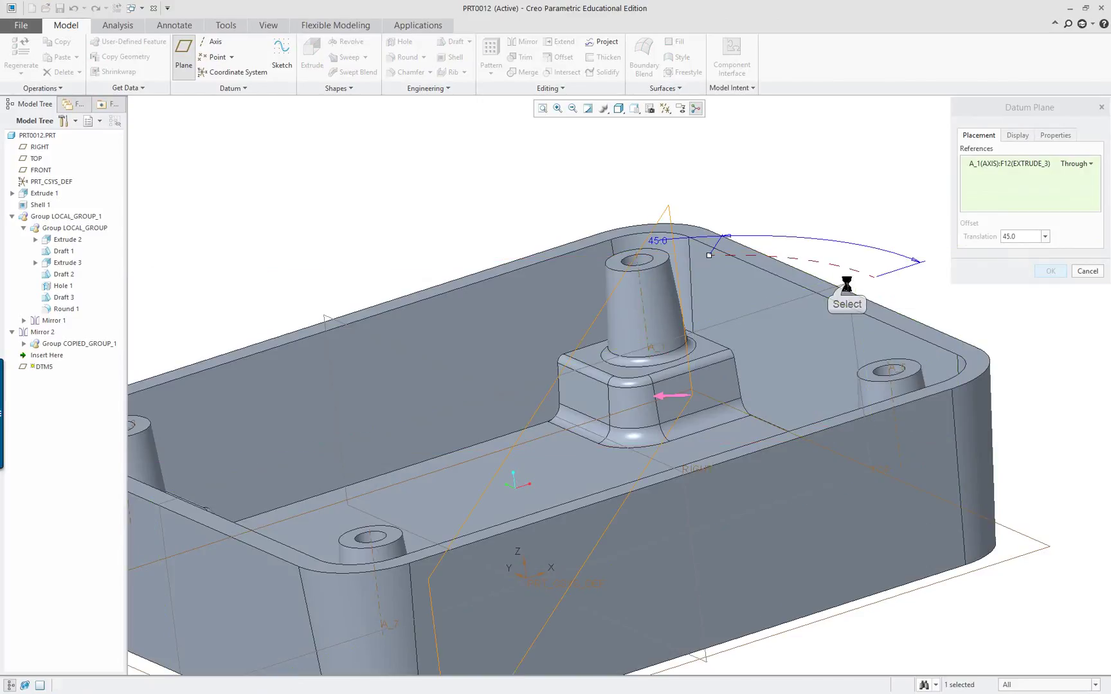
left_click(1072, 180)
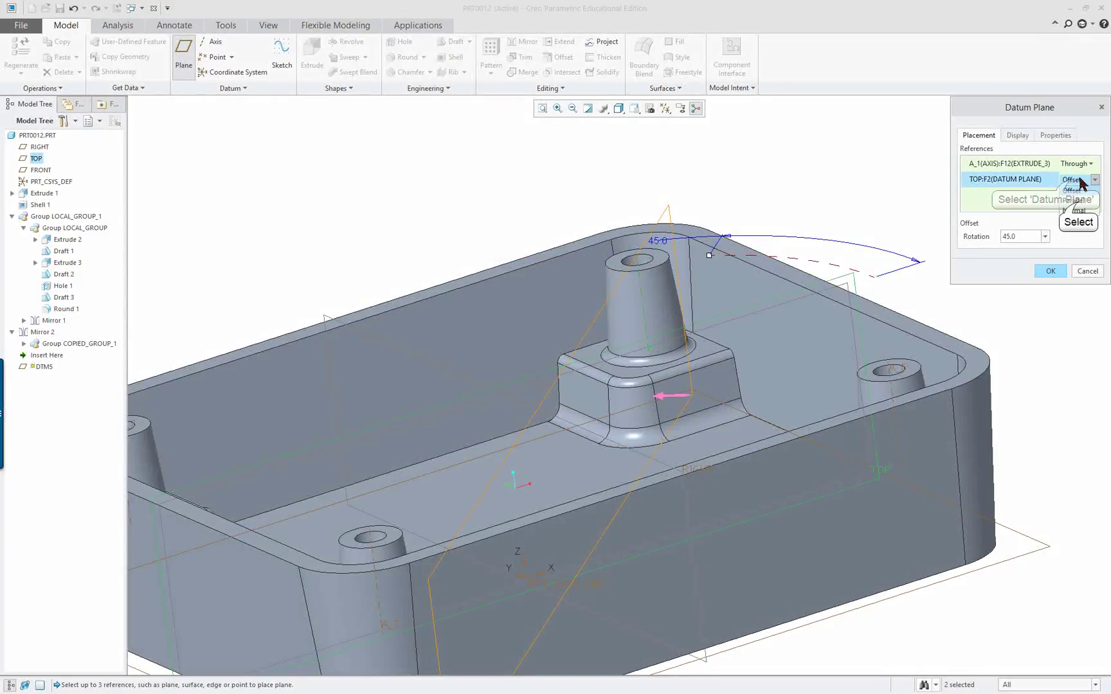
left_click(1075, 201)
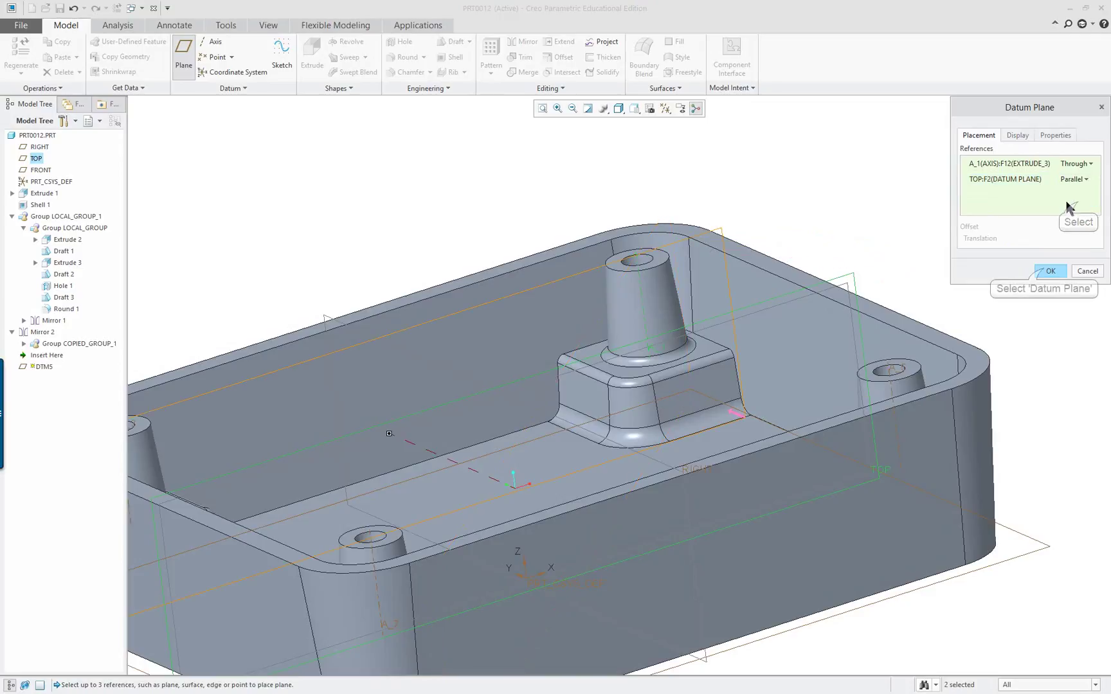
left_click(1046, 271)
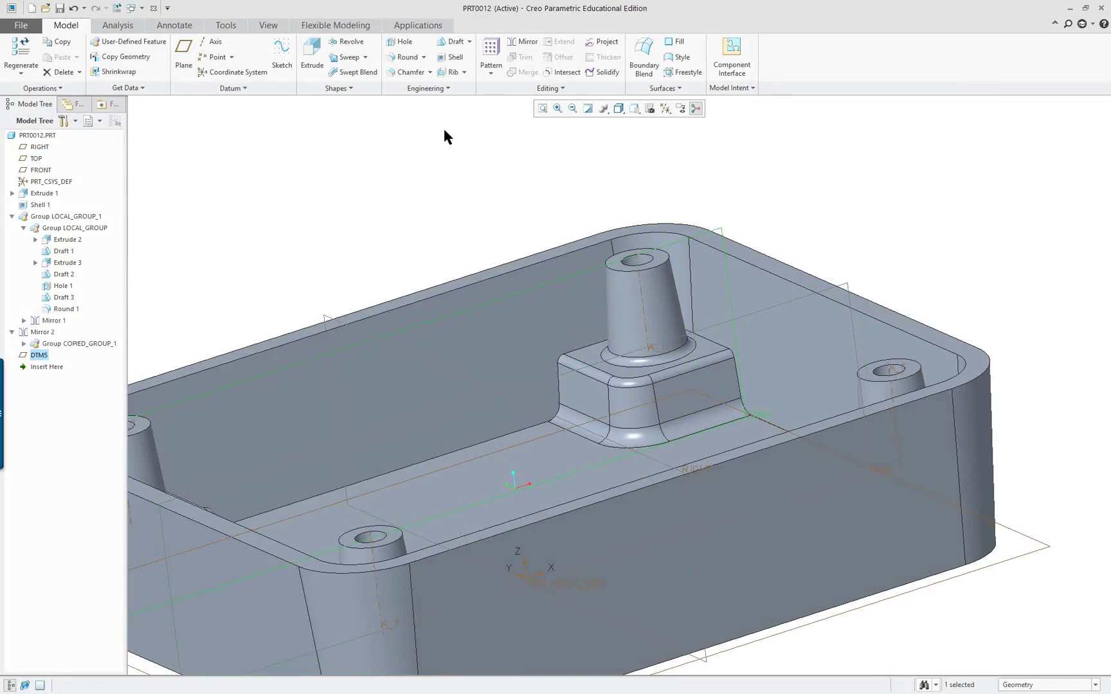
- Create a planar cross-section of the part through DTM5
left_click(264, 28)
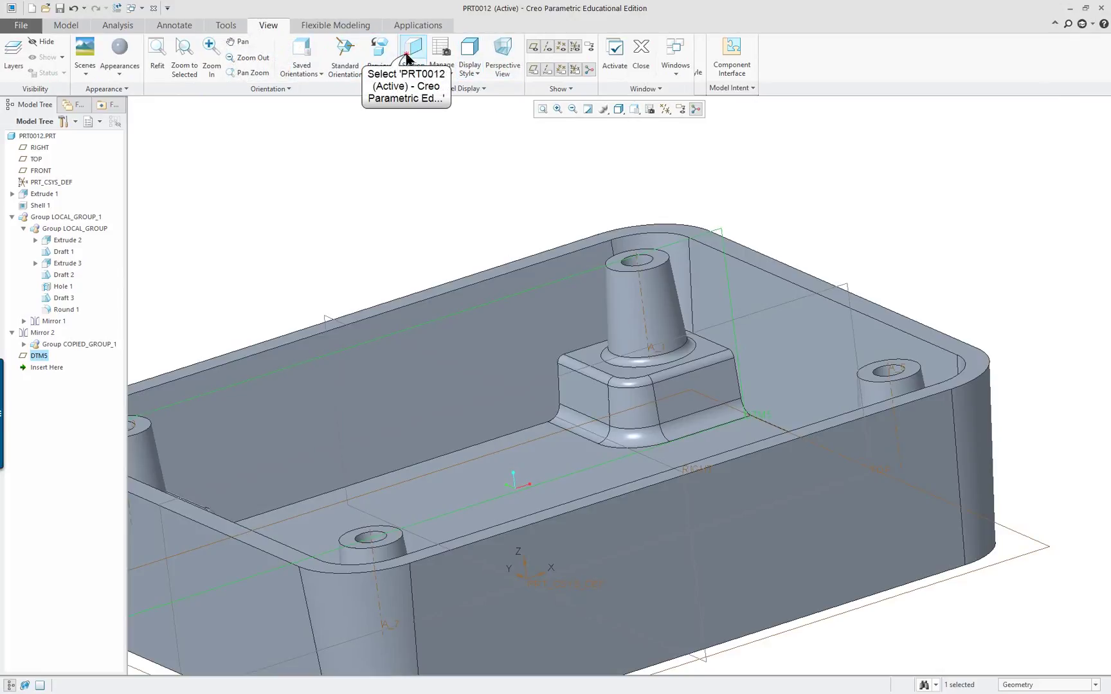
left_click(406, 58)
scroll(739, 363, "down", 5)
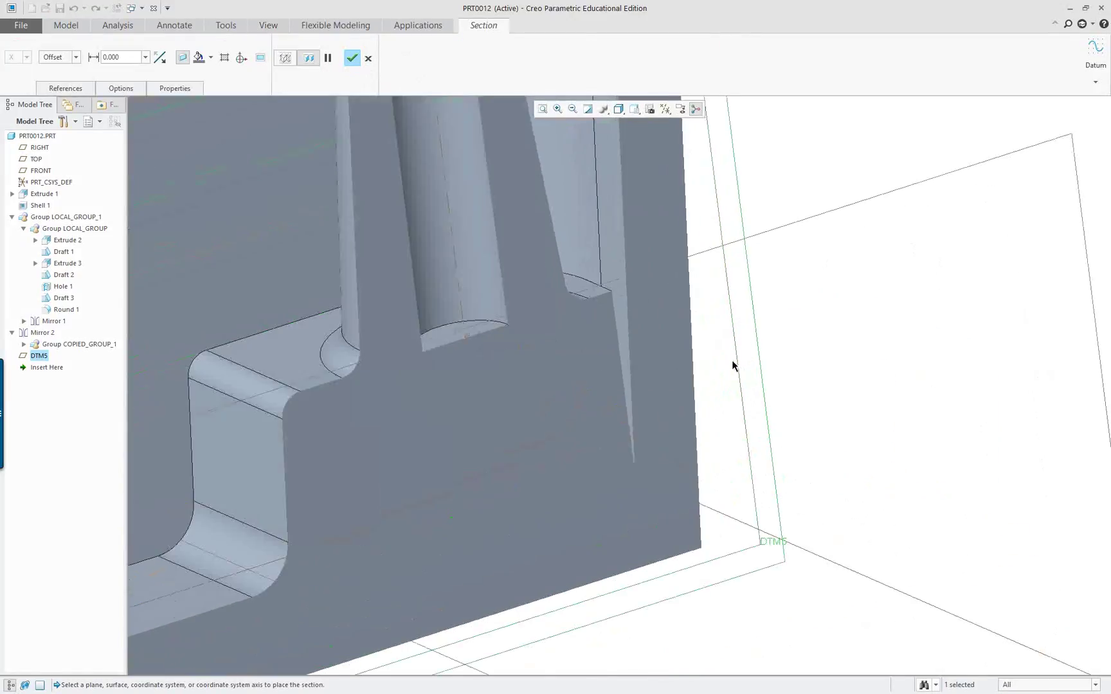
scroll(614, 342, "up", 6)
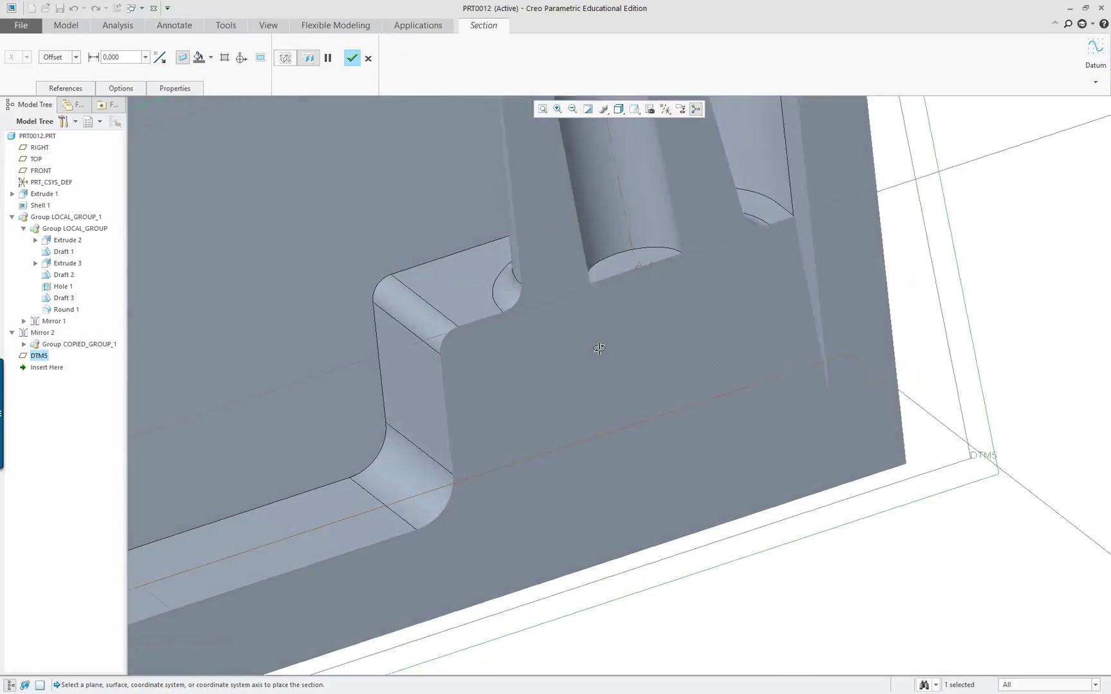
scroll(618, 344, "up", 2)
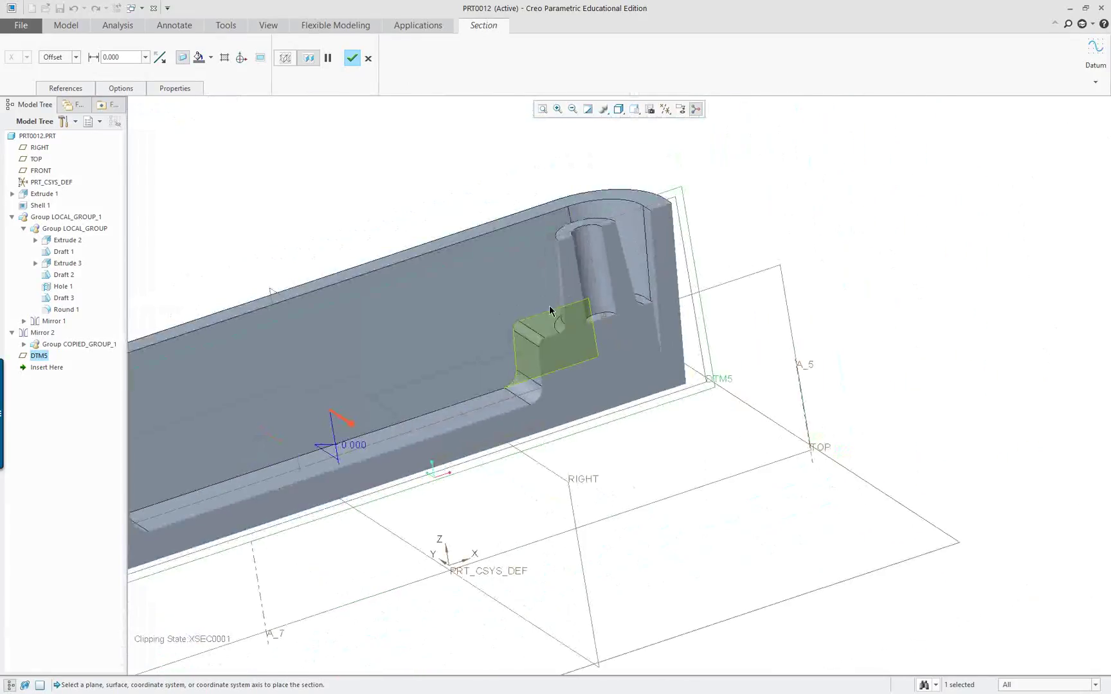
- Turn on hatching and fill the section's cut faces light blue
left_click(224, 58)
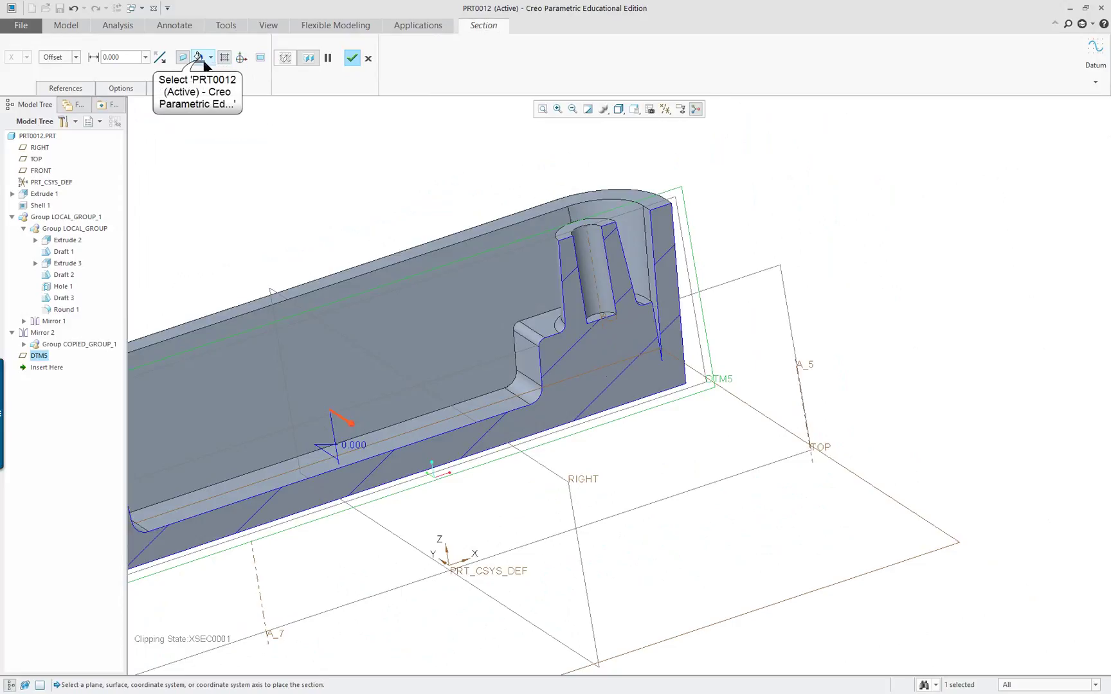
left_click(203, 60)
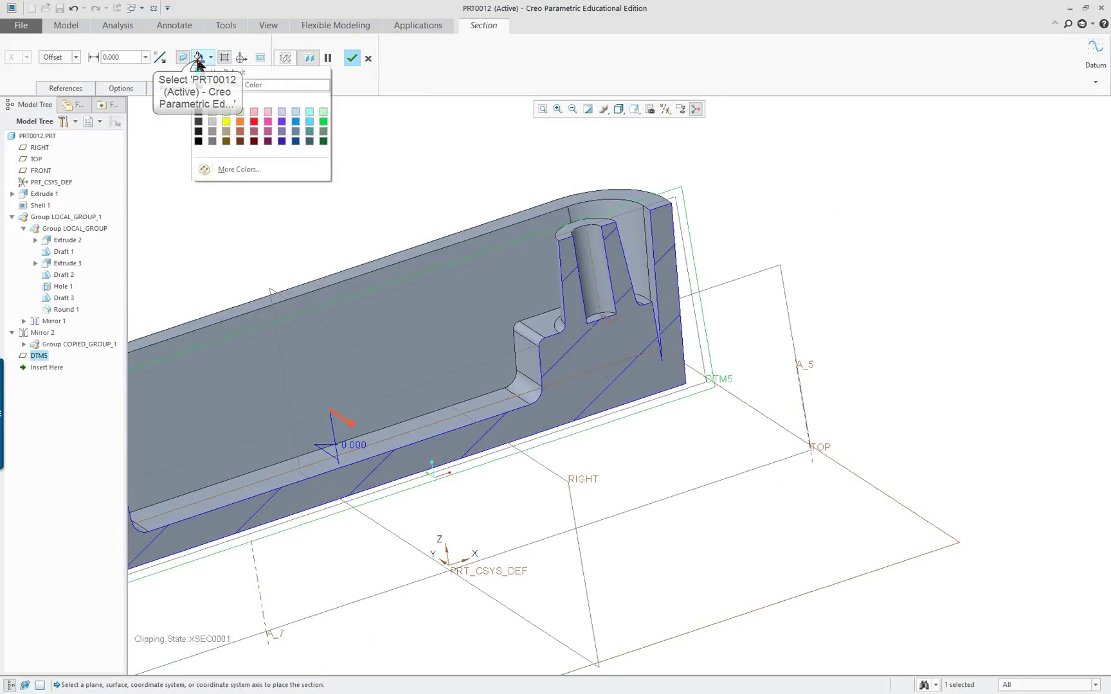
left_click(295, 115)
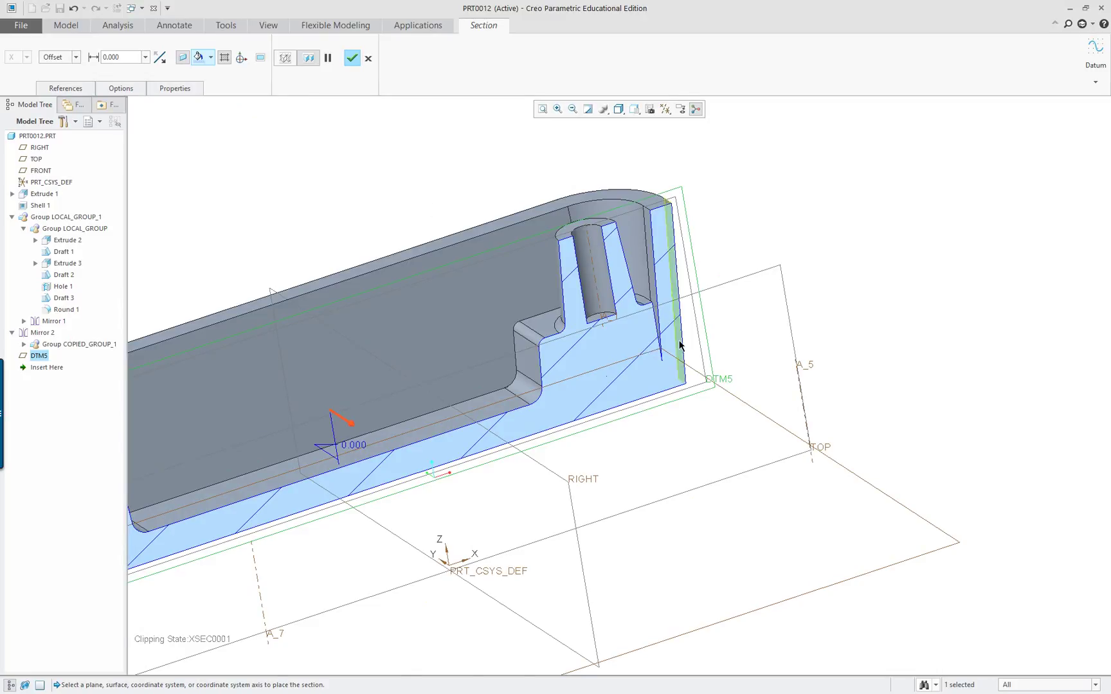
scroll(679, 345, "down", 3)
scroll(673, 253, "up", 5)
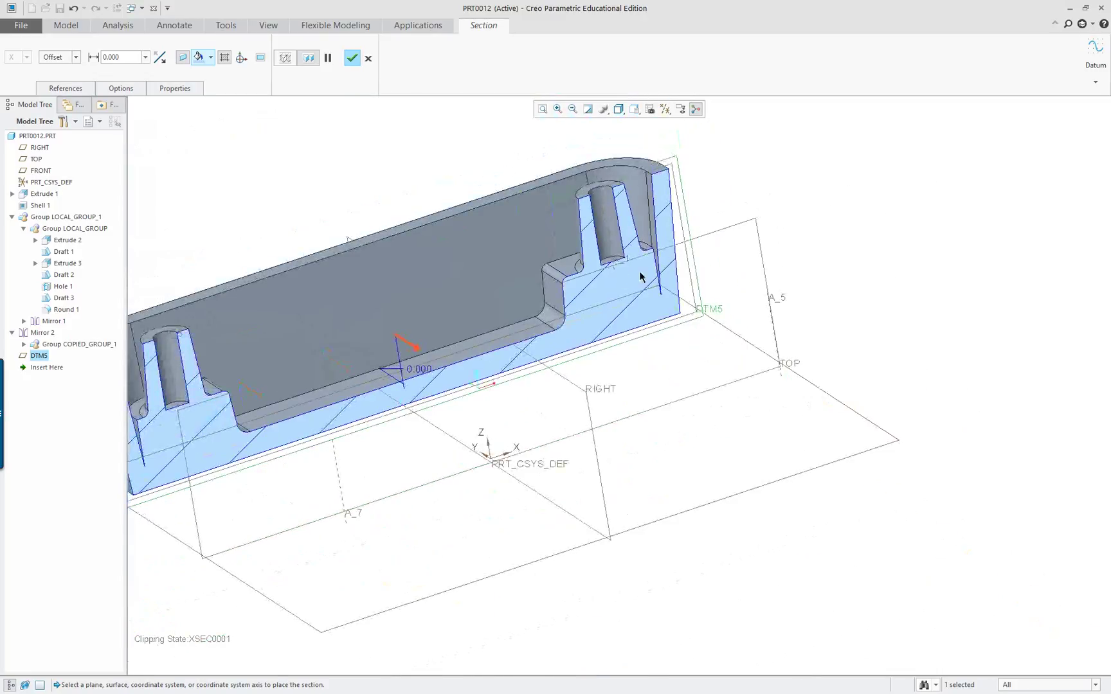
mouse_move(579, 273)
middle_mouse_down()
mouse_move(622, 292)
mouse_move(578, 254)
middle_mouse_up()
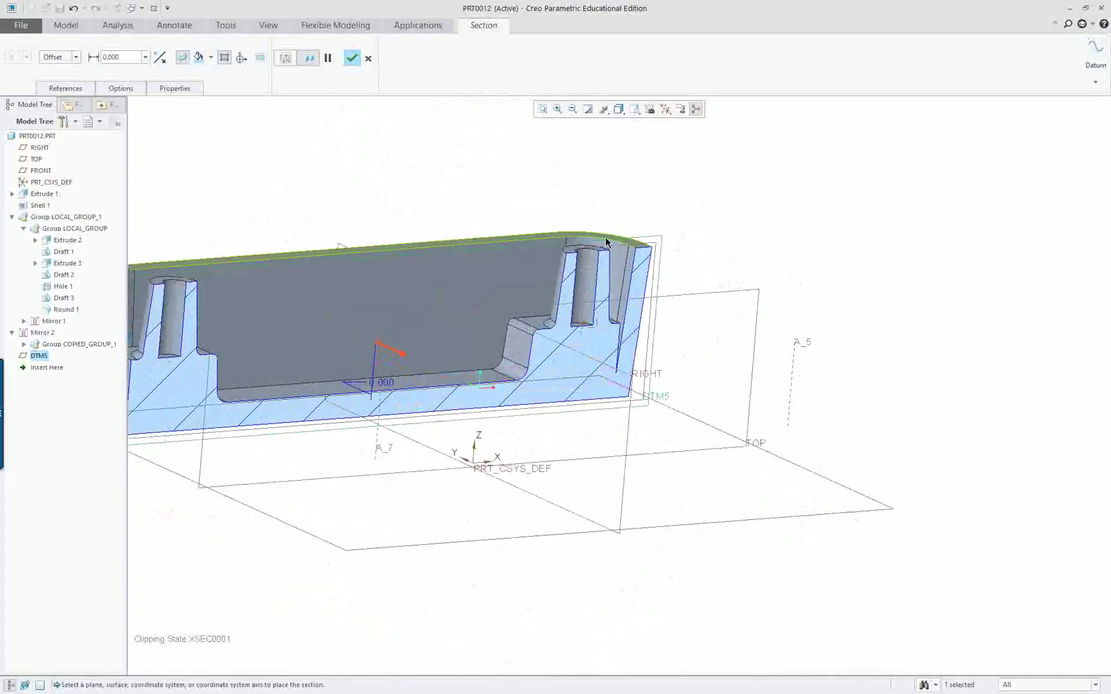
- Finish section XSEC0001 and deactivate it so the whole box shows
left_click(351, 58)
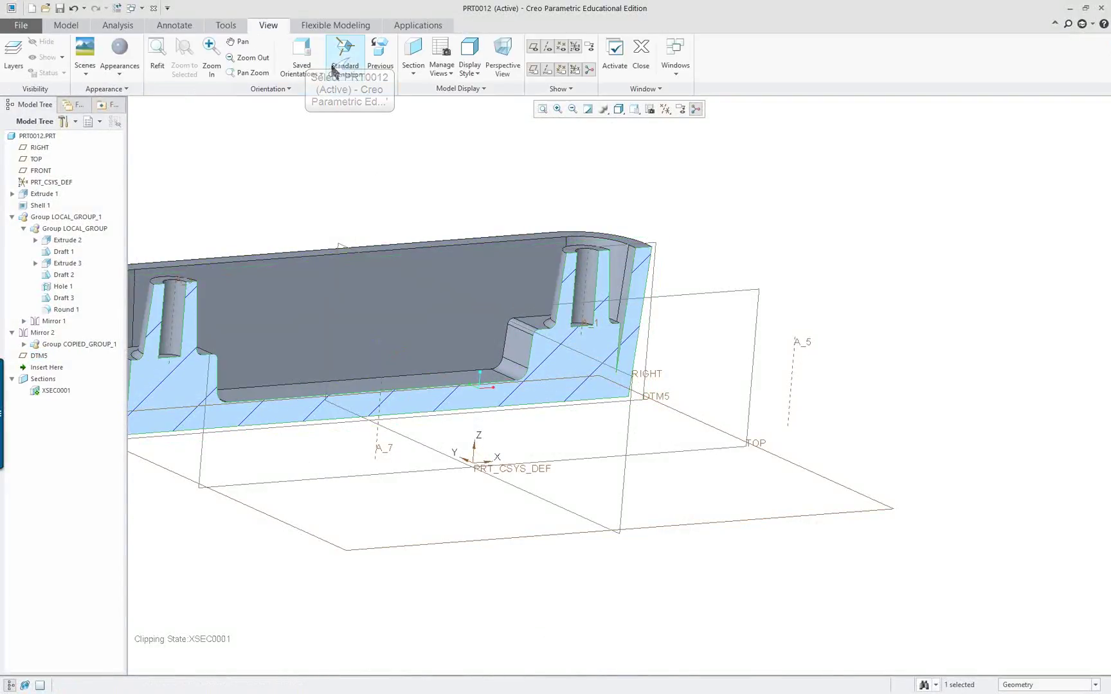
right_click(45, 390)
left_click(50, 335)
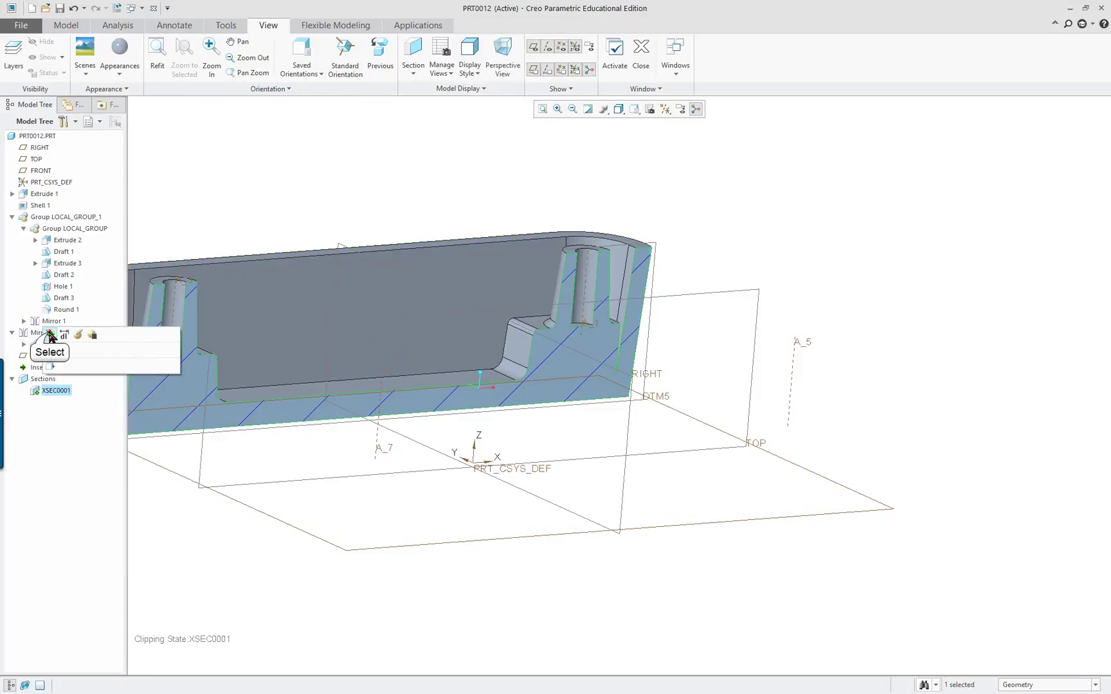
mouse_move(334, 436)
middle_mouse_down()
mouse_move(325, 458)
mouse_move(347, 450)
mouse_move(191, 533)
middle_mouse_up()
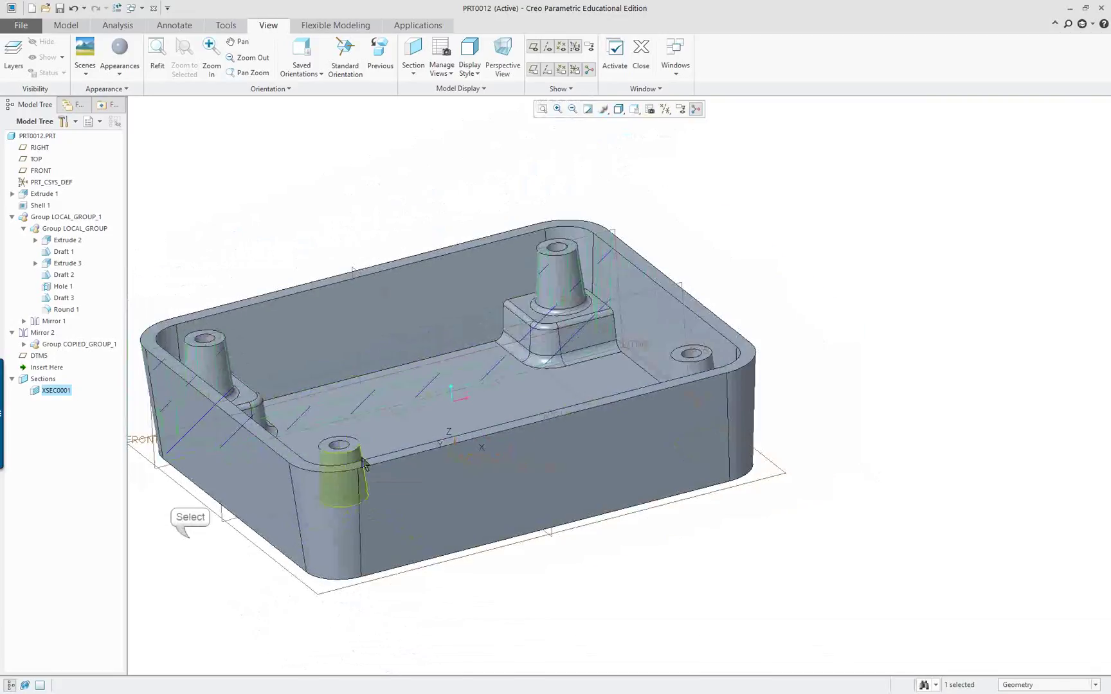
left_click(190, 533)
mouse_move(151, 471)
middle_mouse_down()
mouse_move(309, 439)
mouse_move(360, 442)
mouse_move(740, 245)
middle_mouse_up()
scroll(579, 270, "up", 10)
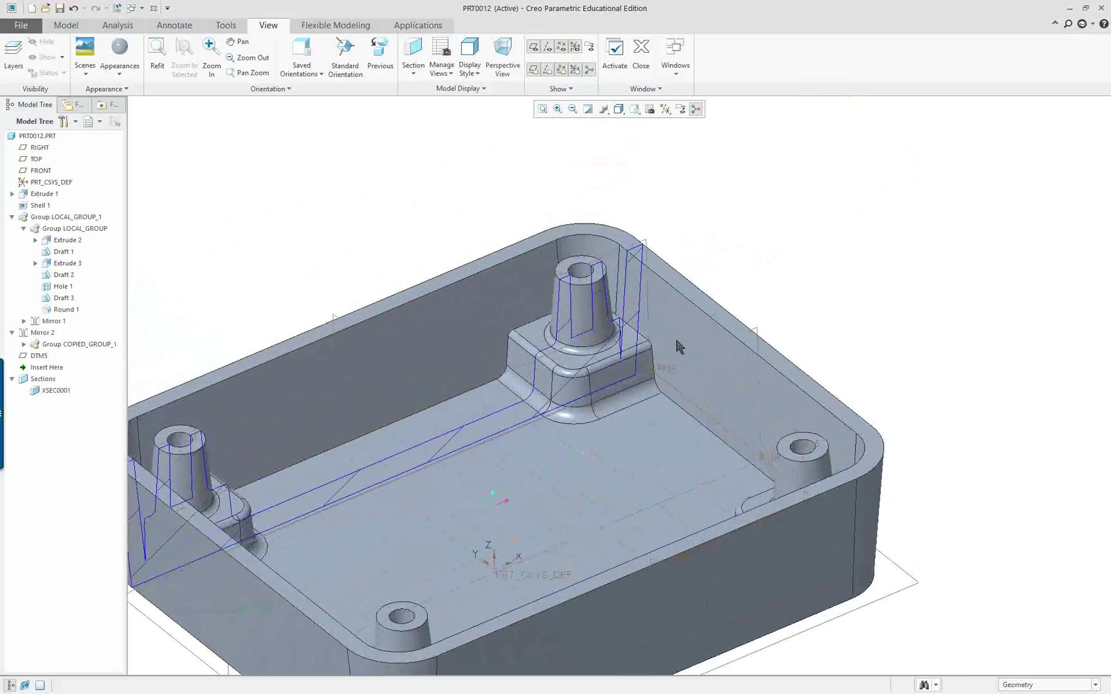
scroll(484, 305, "down", 2)
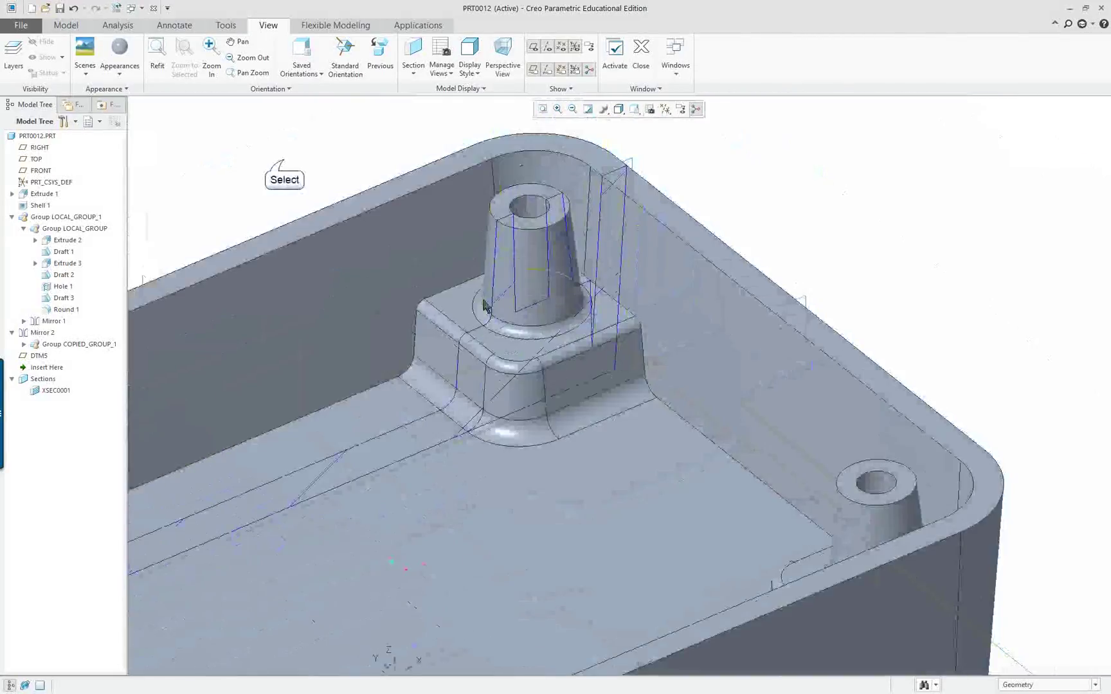
- Round the edges of the inner side wall and boss top faces at 0.125
left_click(358, 251)
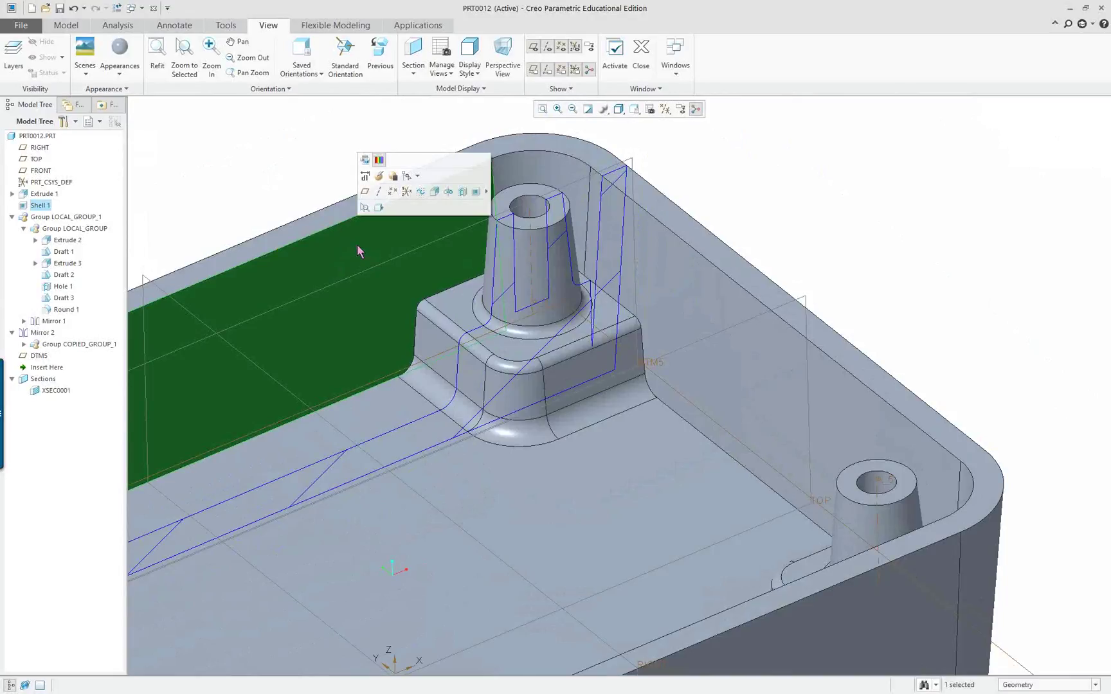
left_click(451, 302, "ctrl")
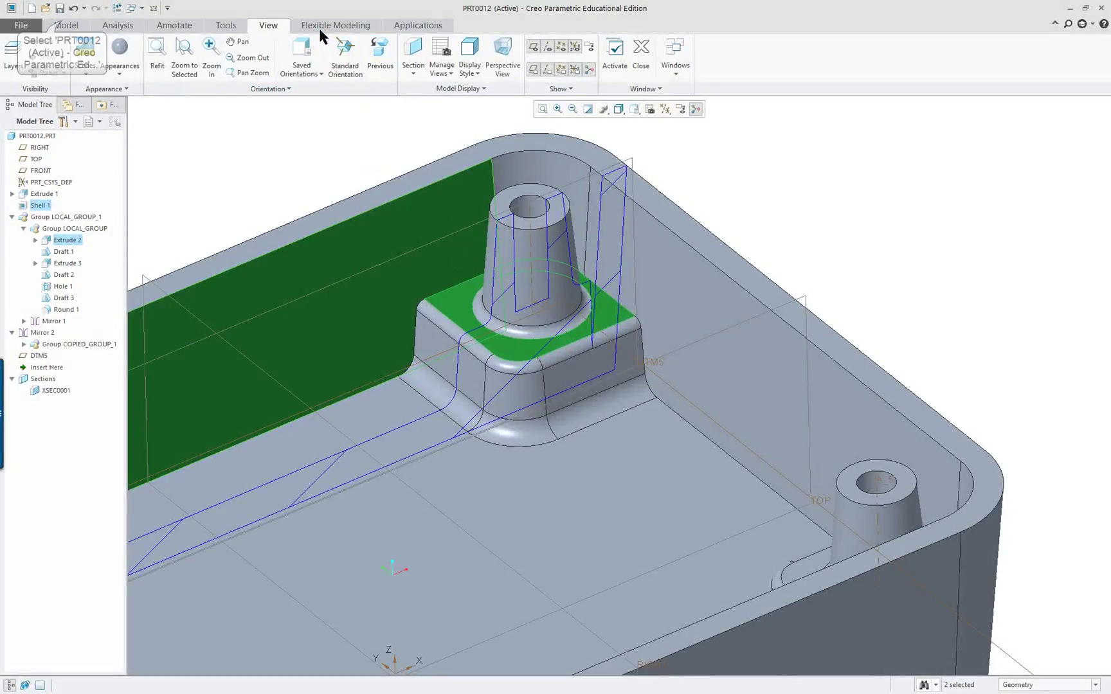
left_click(66, 25)
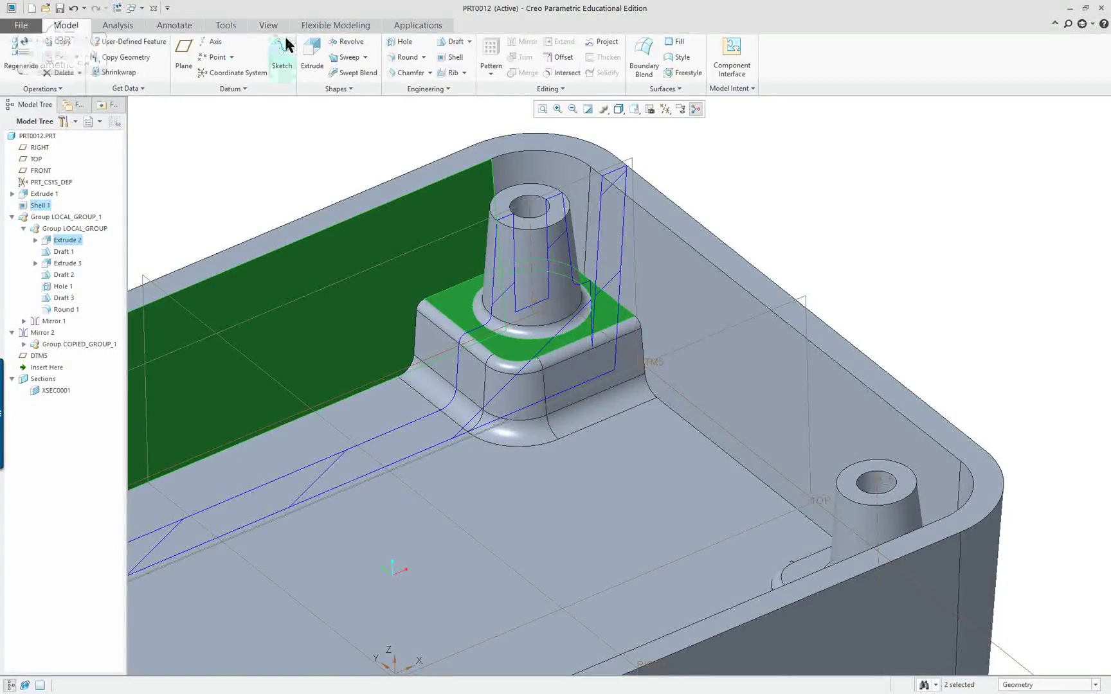
left_click(405, 59)
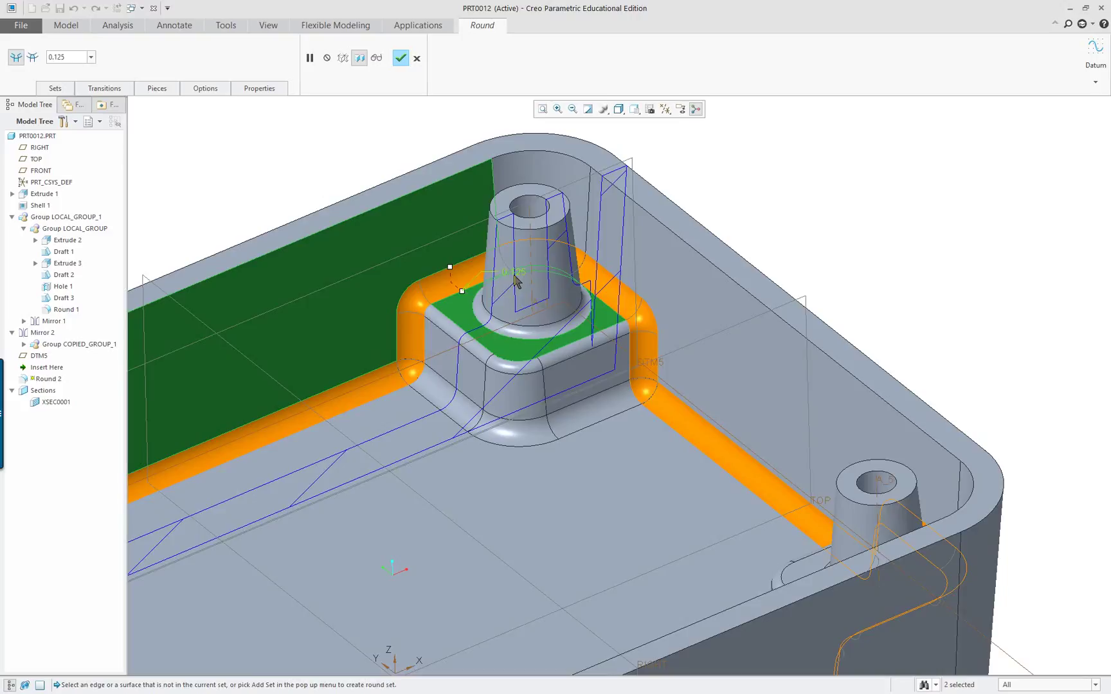
scroll(516, 281, "down", 5)
mouse_move(516, 281)
middle_mouse_down()
mouse_move(461, 421)
mouse_move(504, 469)
mouse_move(382, 461)
mouse_move(312, 432)
mouse_move(423, 327)
middle_mouse_up()
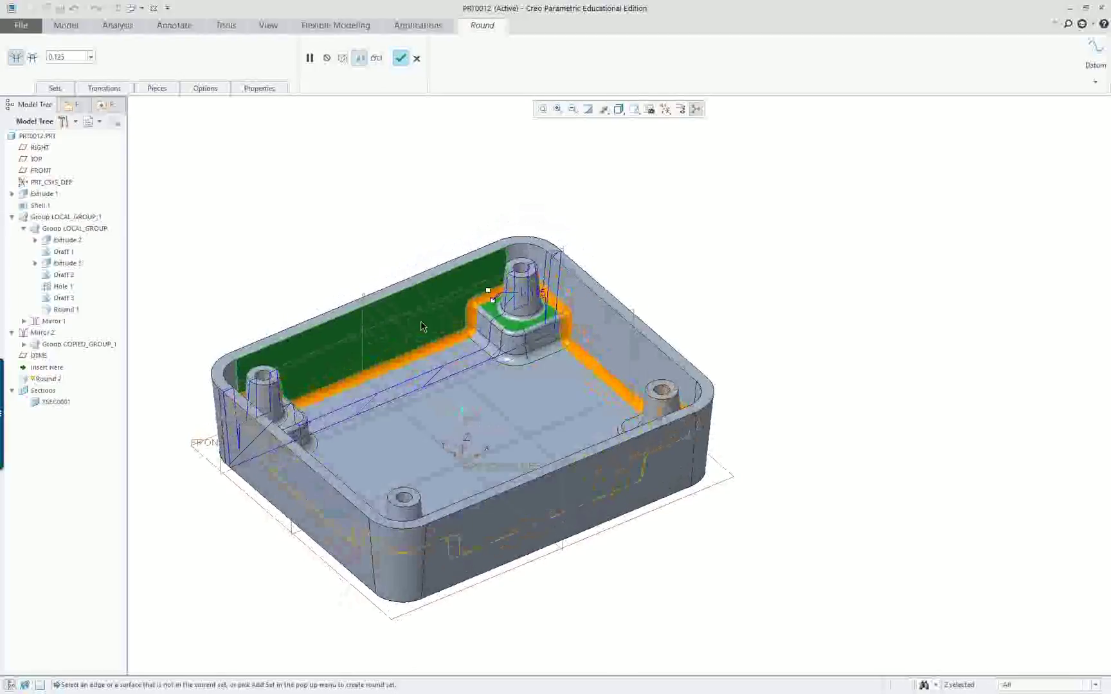
left_click(401, 58)
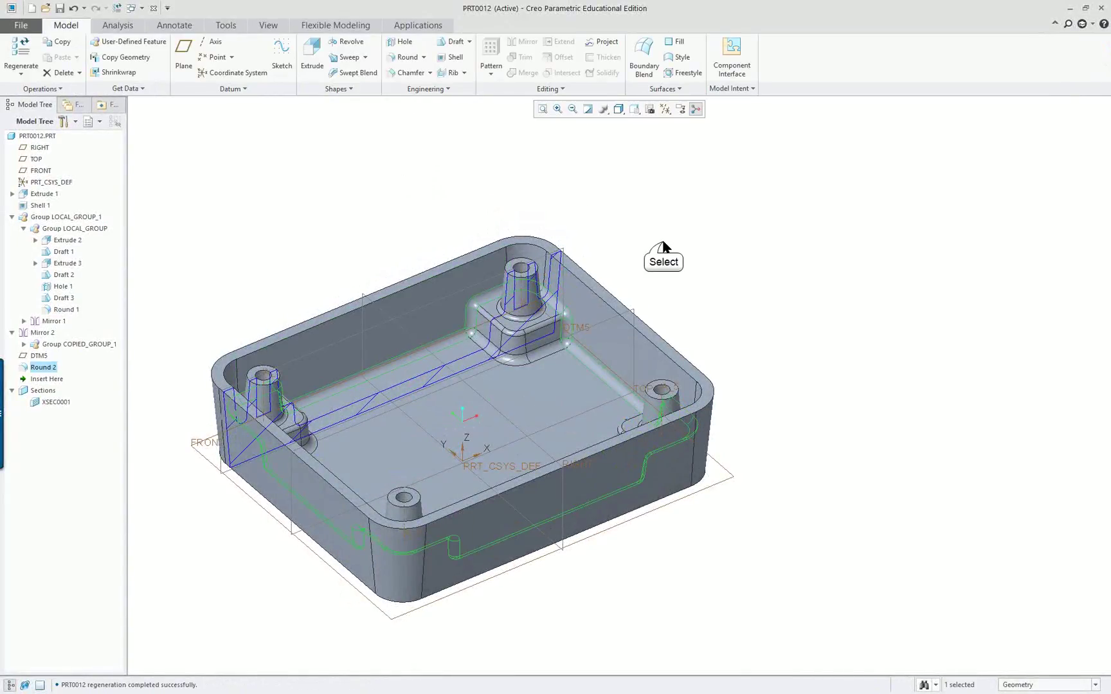
left_click(707, 369)
middle_click_drag(749, 413, 764, 395)
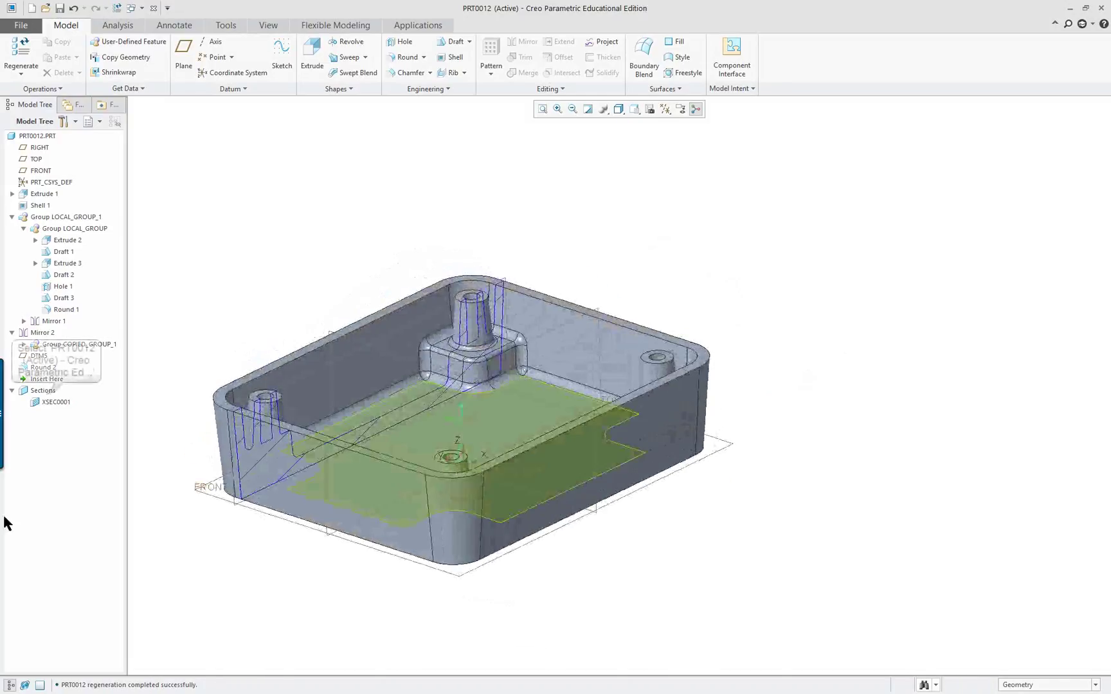
right_click(46, 402)
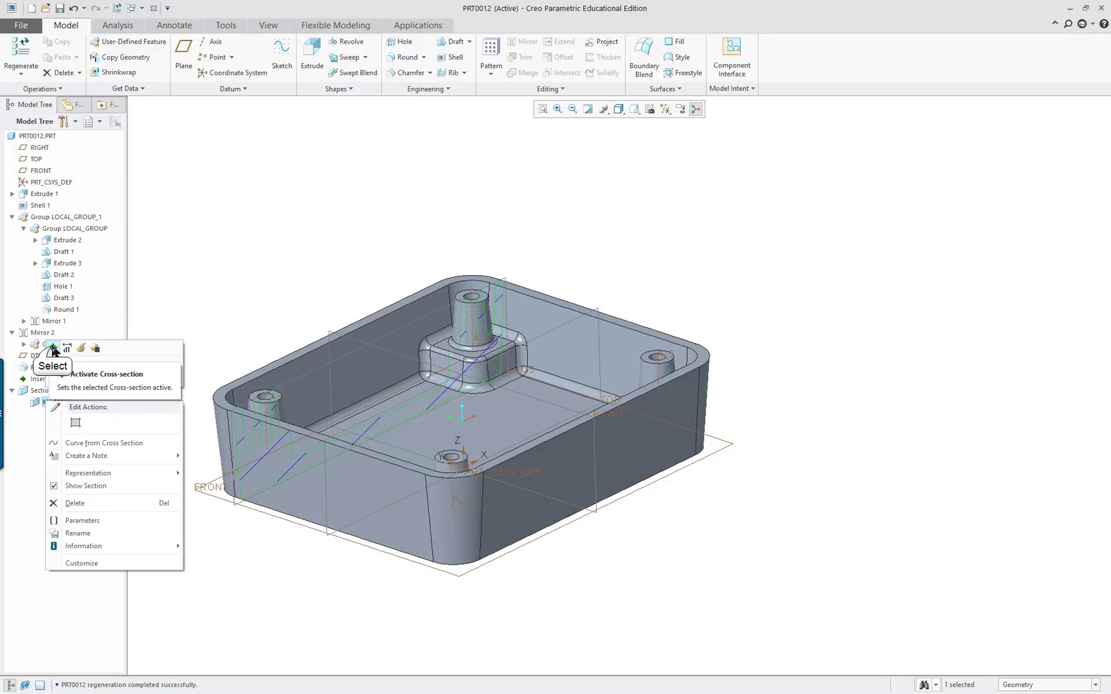
left_click(53, 348)
scroll(425, 329, "up", 3)
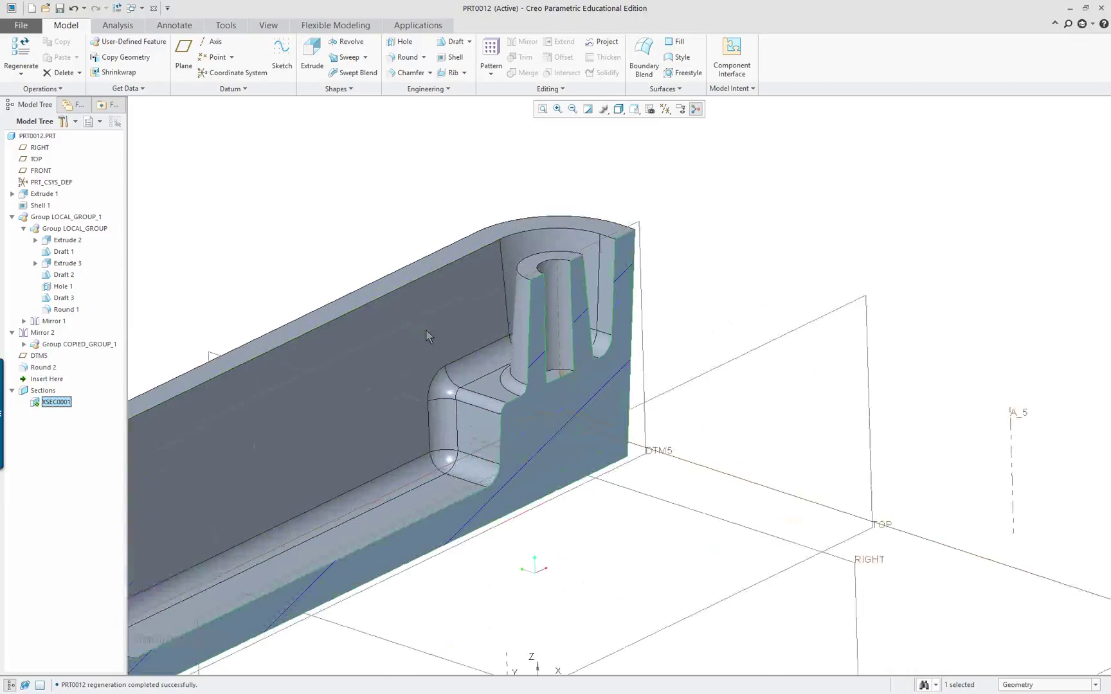
middle_click_drag(426, 329, 494, 432)
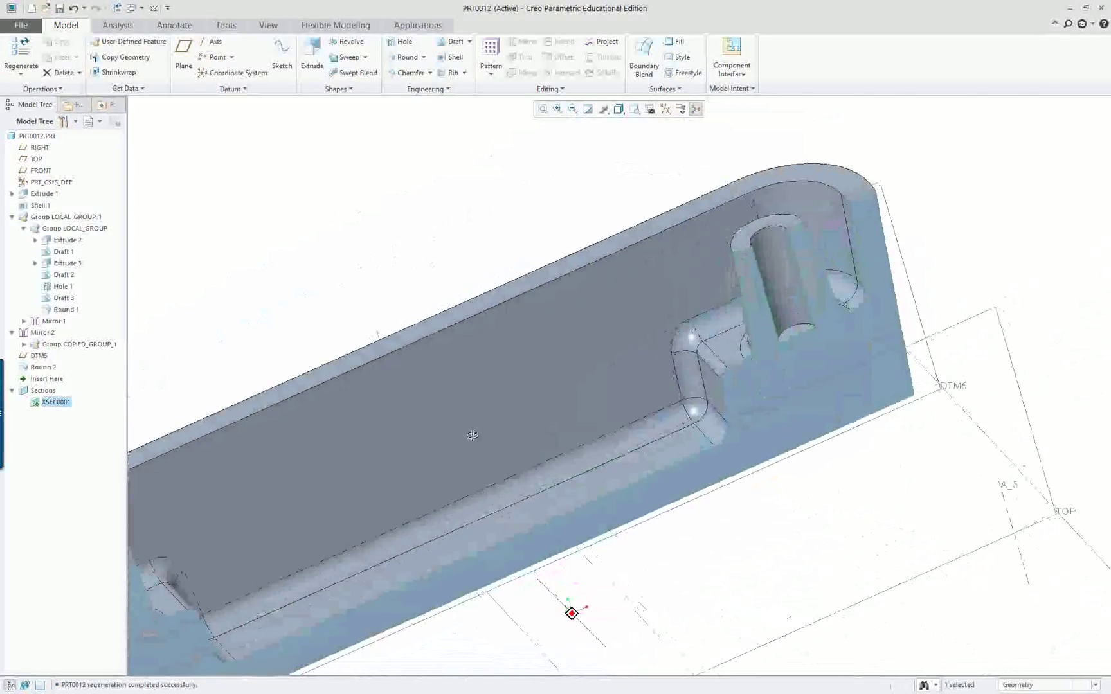
scroll(934, 331, "up", 3)
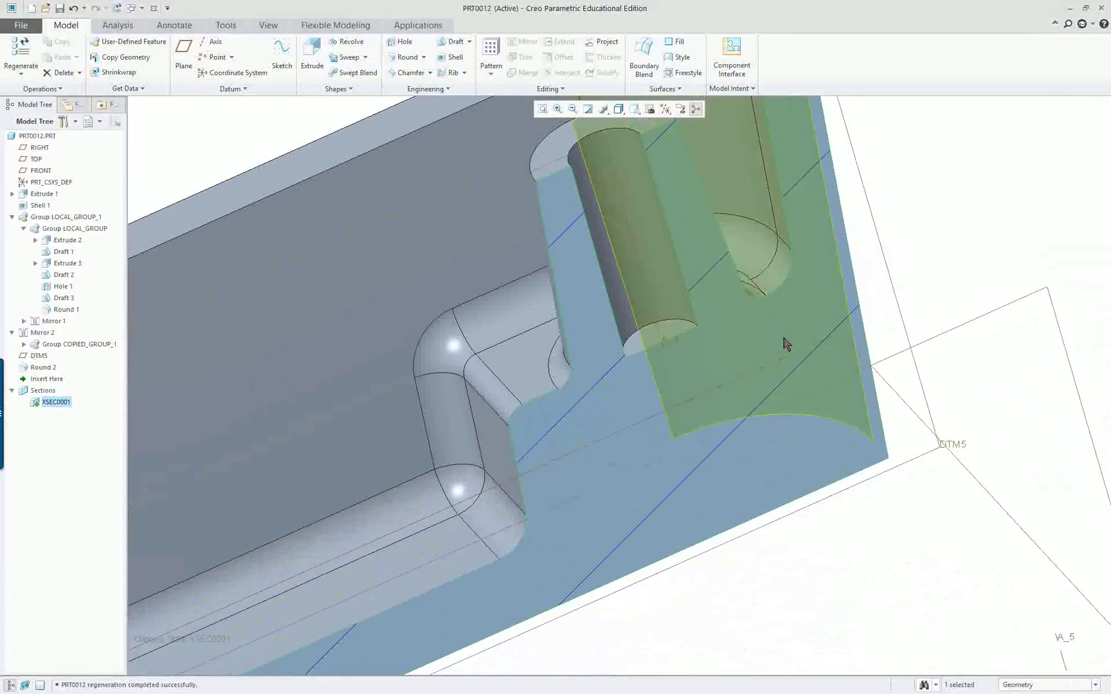
scroll(504, 392, "down", 5)
scroll(659, 352, "up", 3)
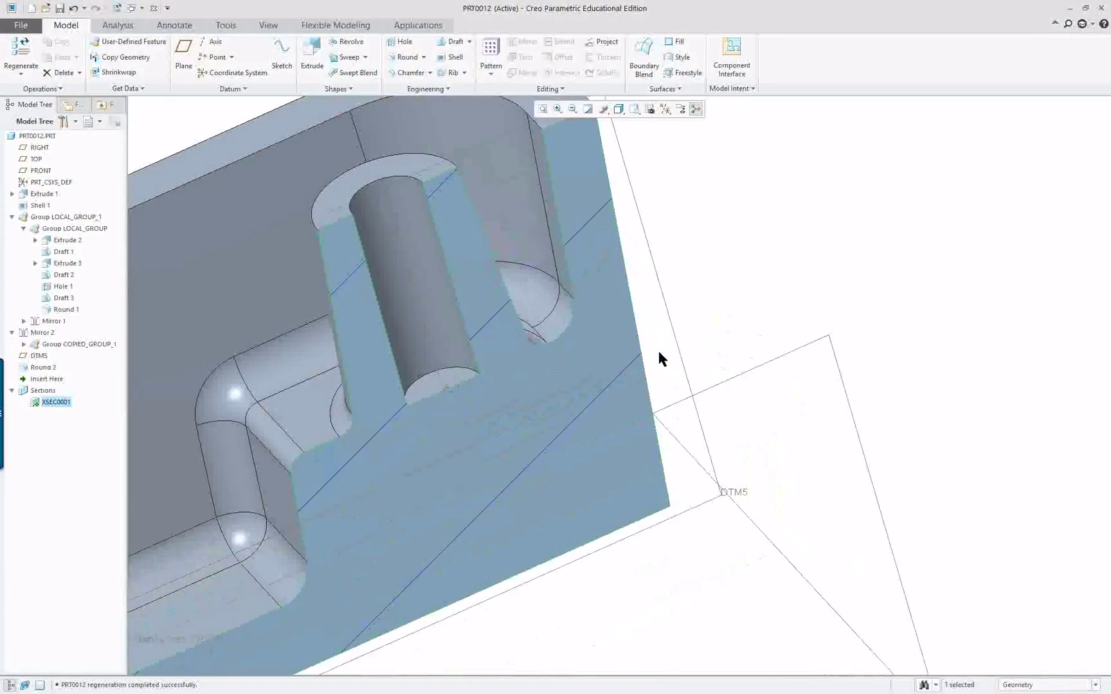
scroll(657, 347, "down", 6)
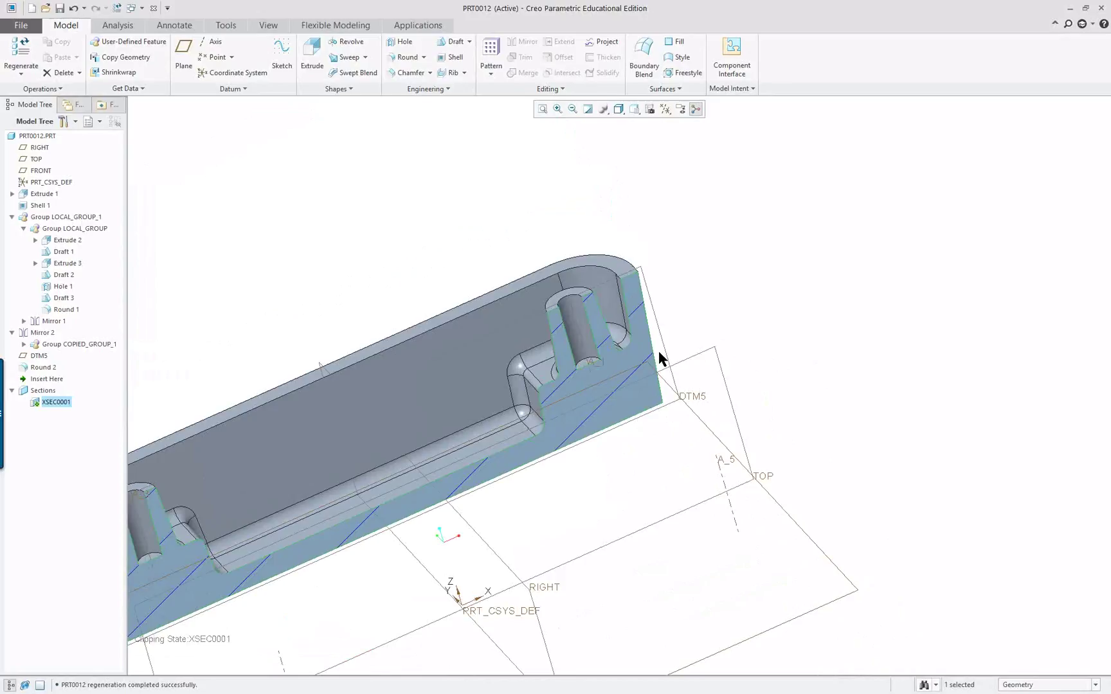
scroll(545, 428, "up", 2)
scroll(407, 430, "up", 5)
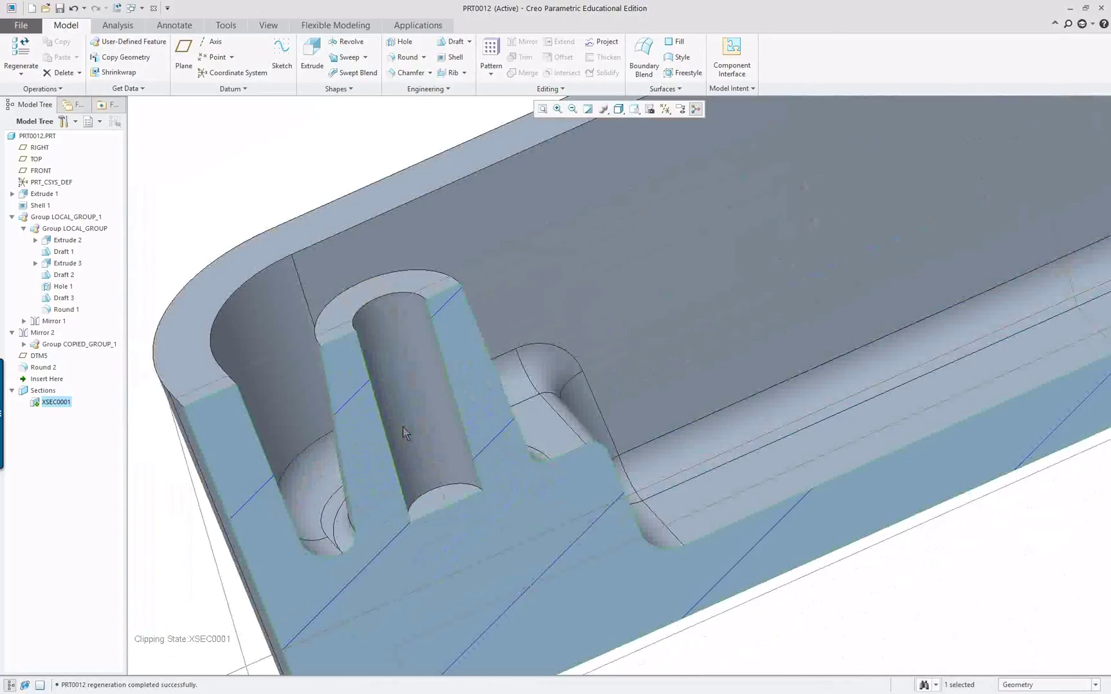
scroll(414, 417, "down", 7)
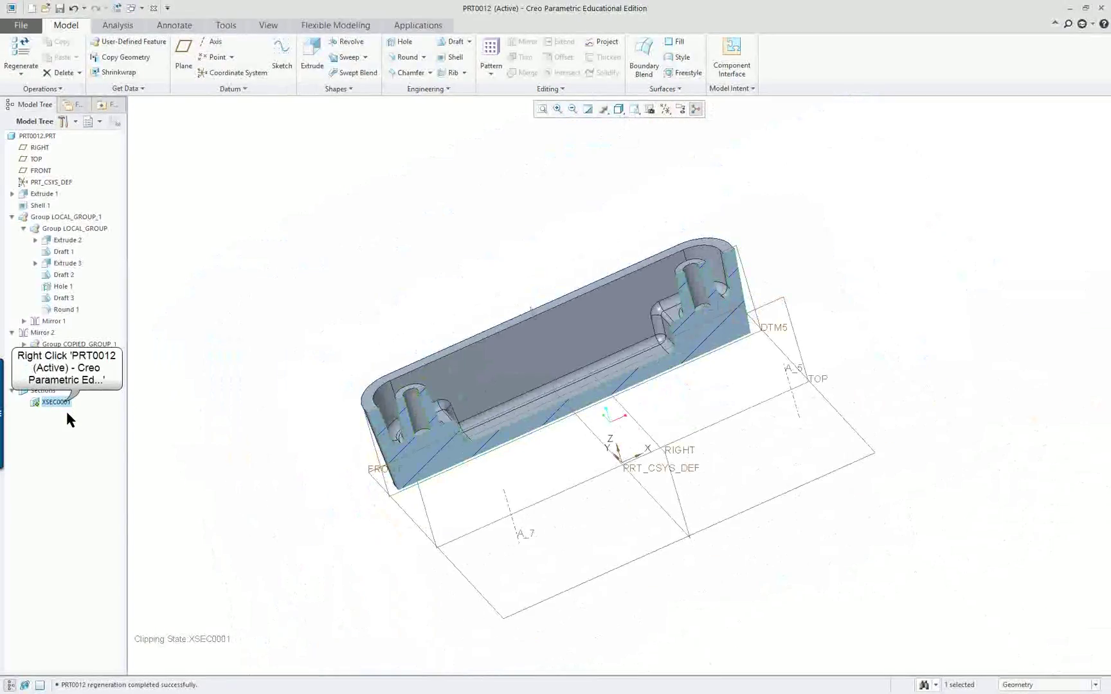
right_click(65, 403)
left_click(70, 350)
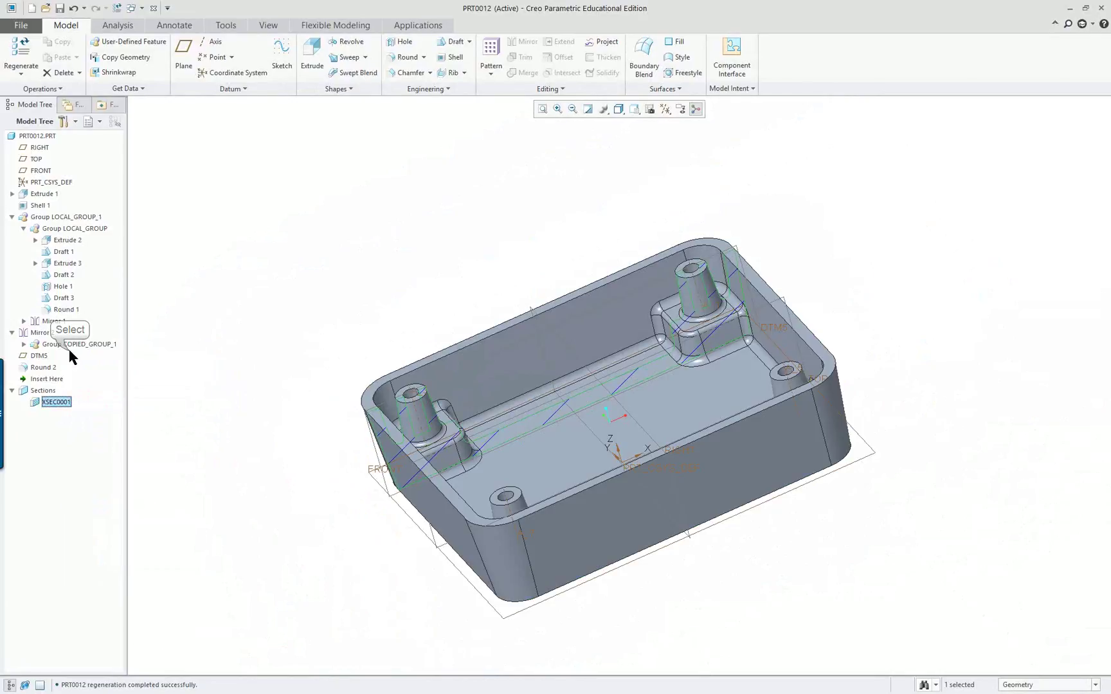
middle_click_drag(532, 247, 810, 318)
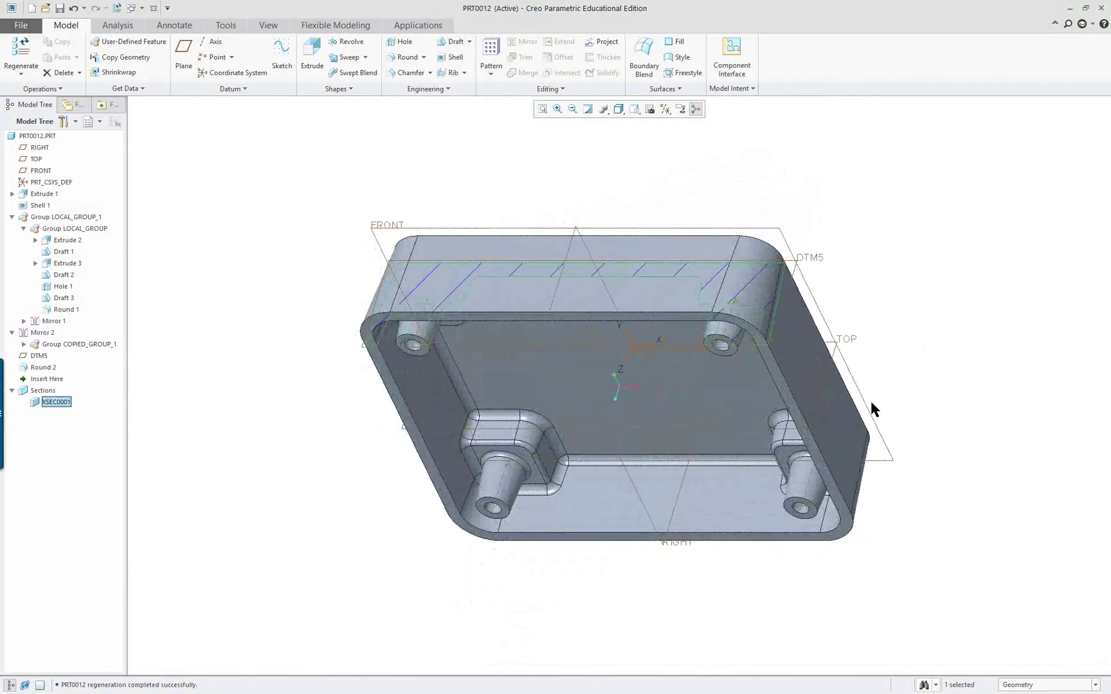
- Hide the XSEC0001 hatching and round the box's bottom perimeter edge at 0.25
right_click(52, 404)
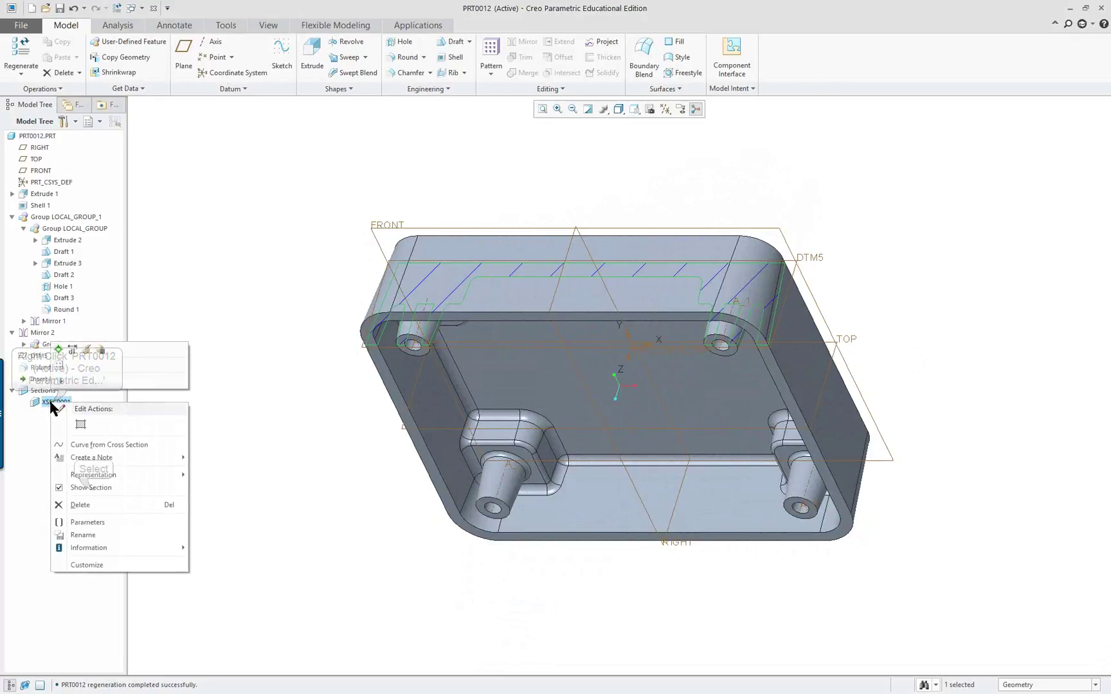
left_click(93, 488)
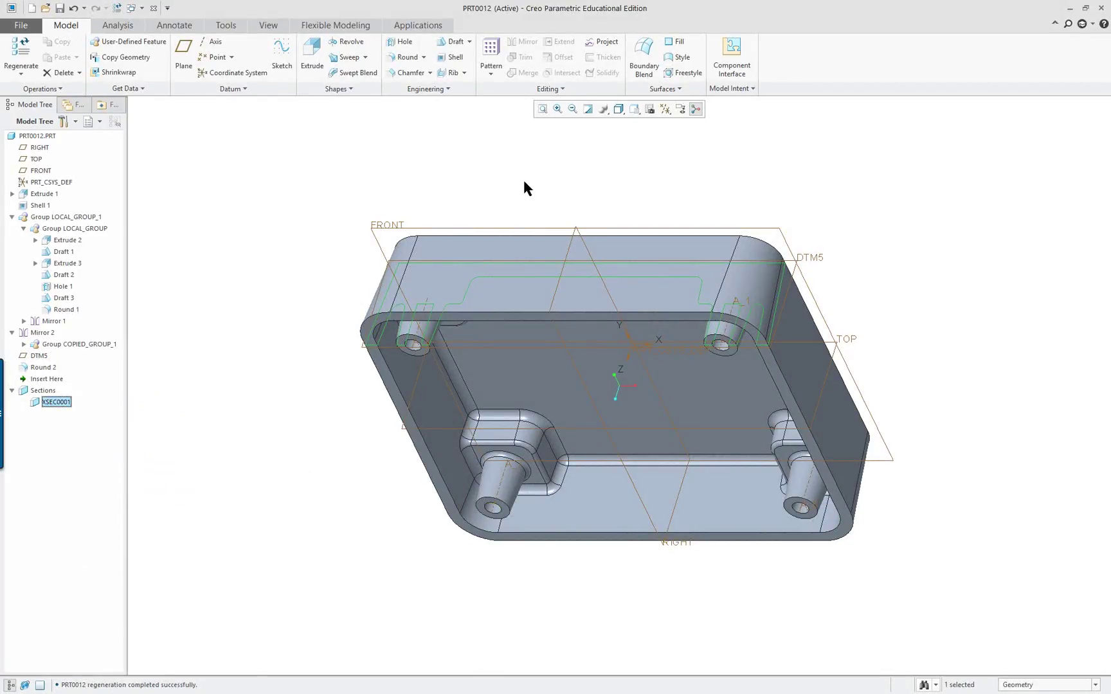
middle_click_drag(860, 446, 743, 169)
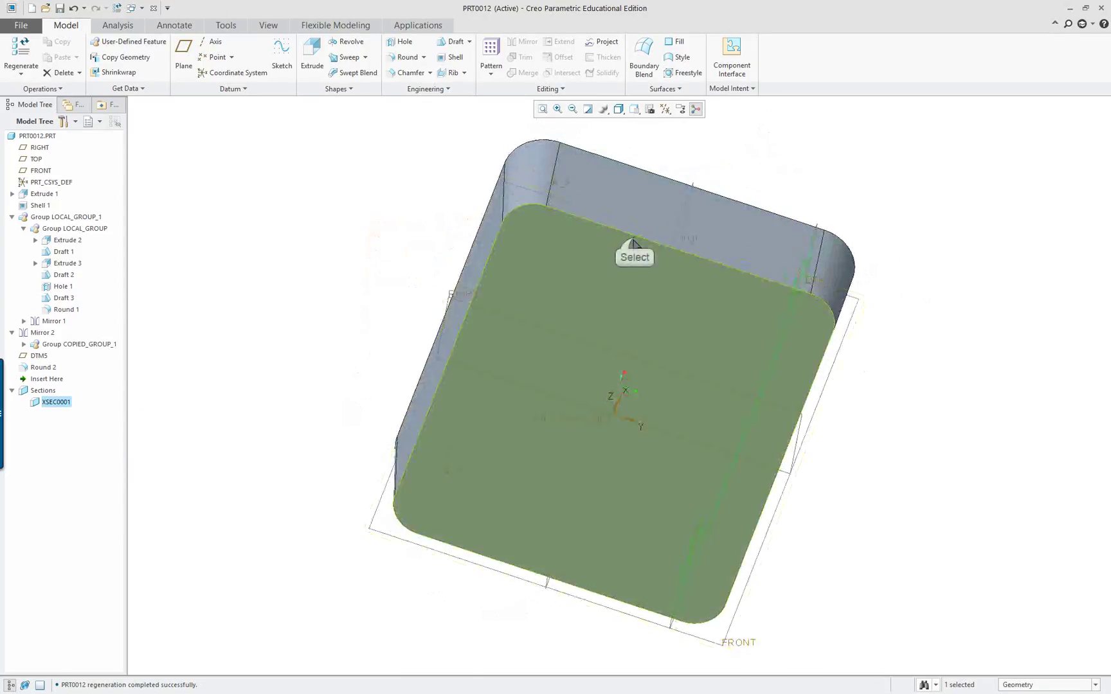
left_click(634, 241)
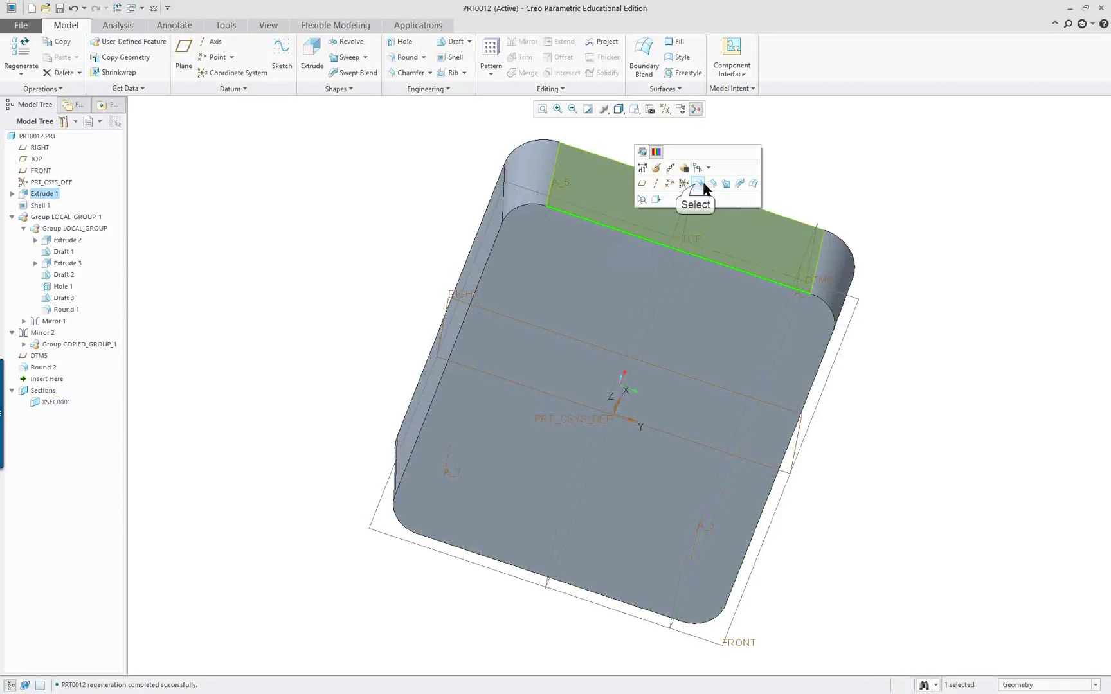
left_click(697, 184)
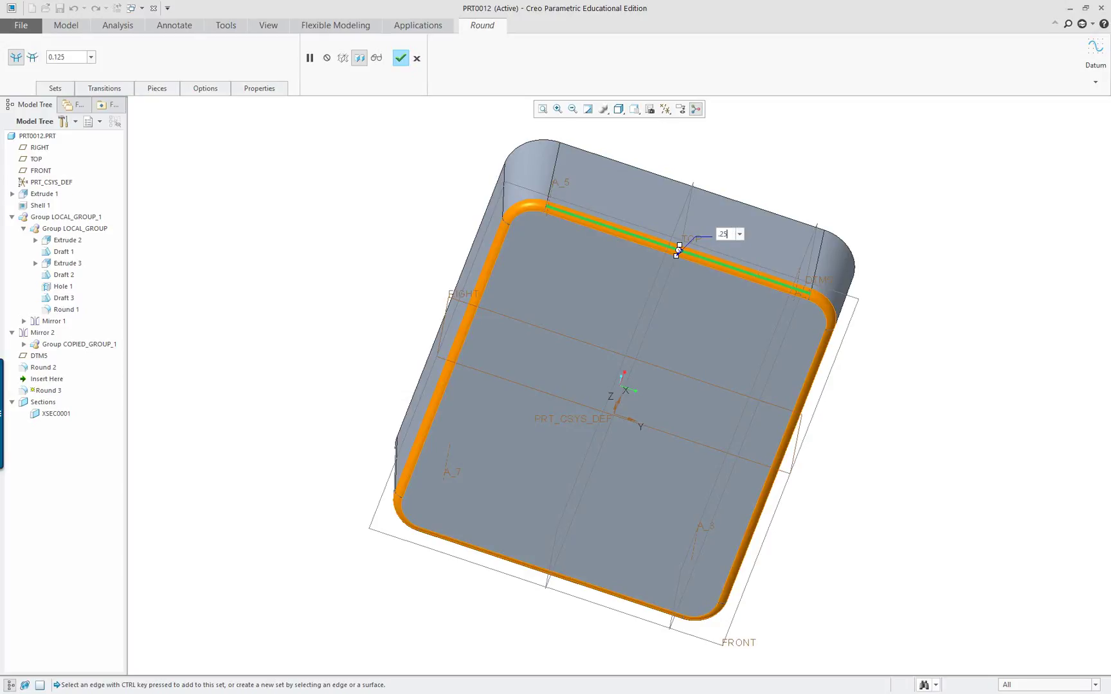
key("Return")
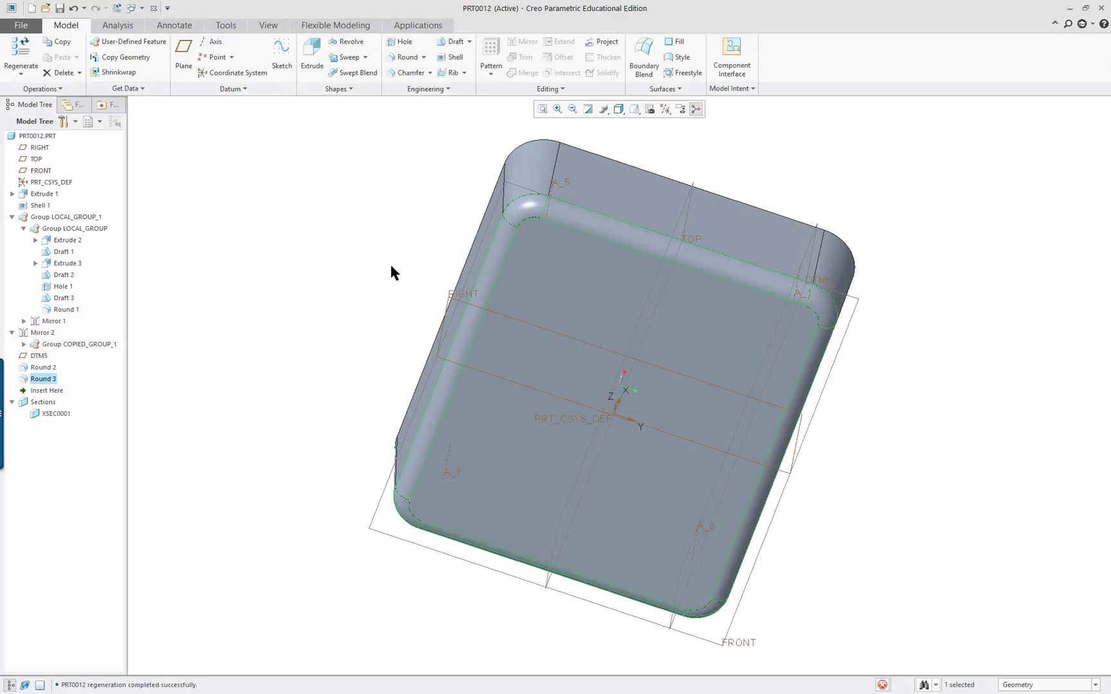
key("ctrl+d")
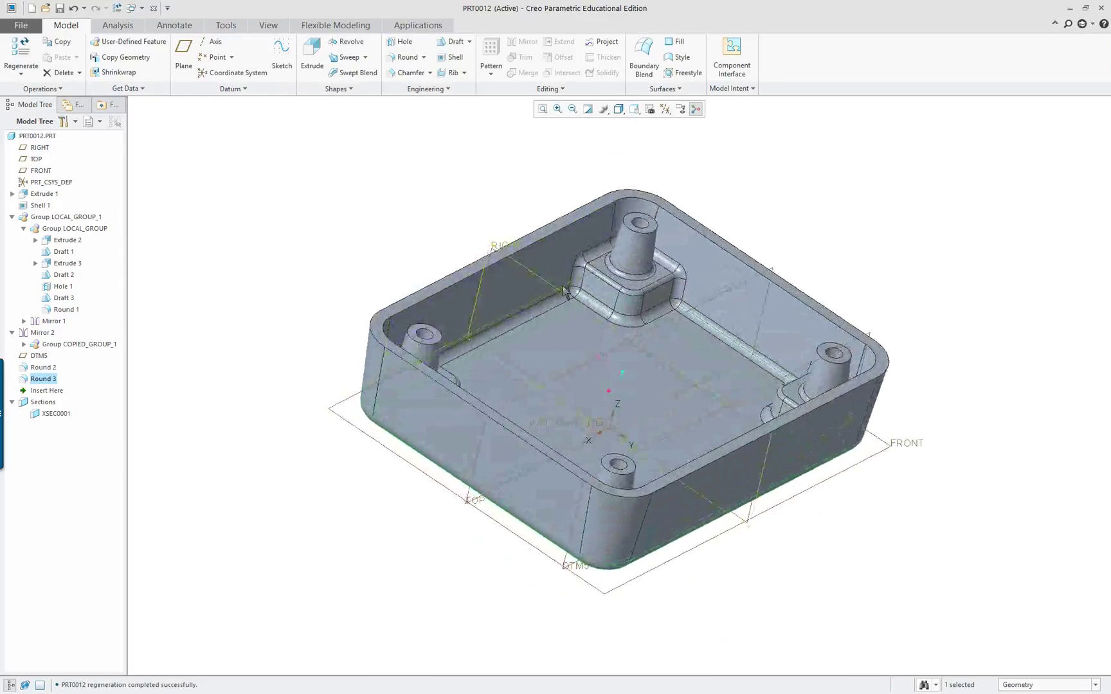
key("ctrl+d")
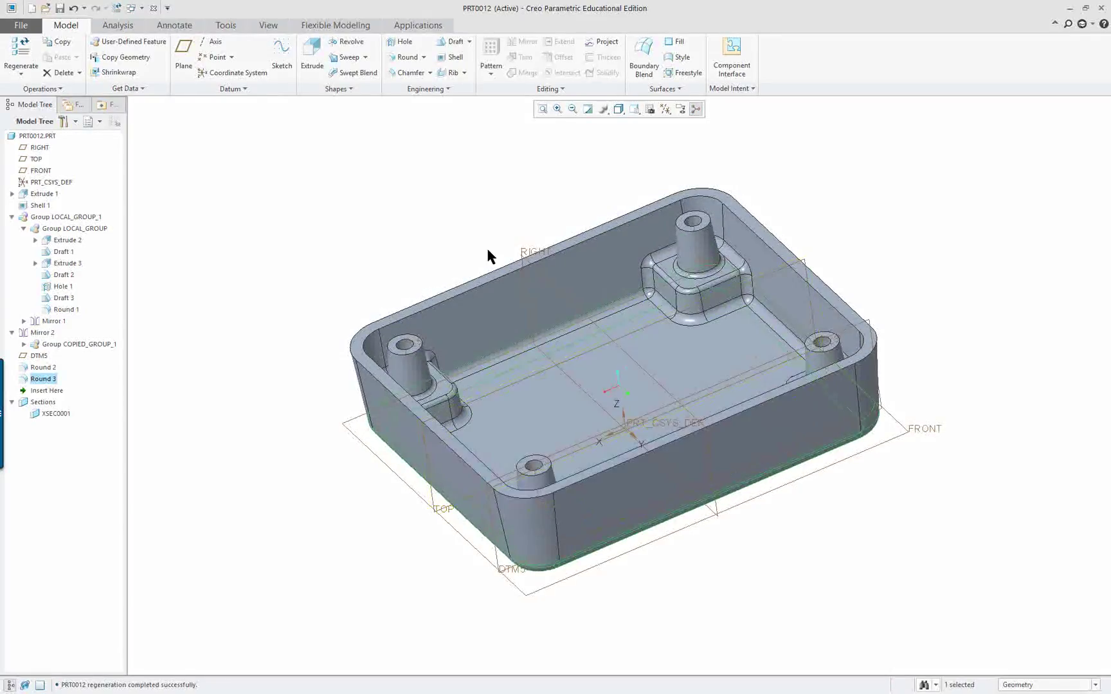
right_click(44, 404)
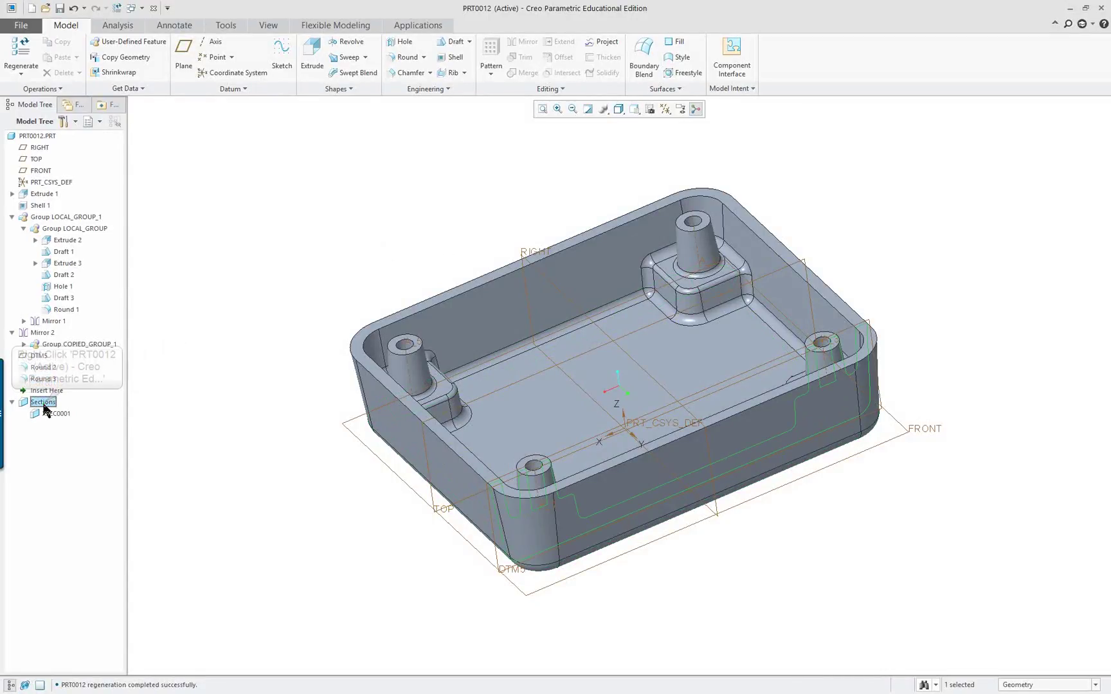
left_click(46, 413)
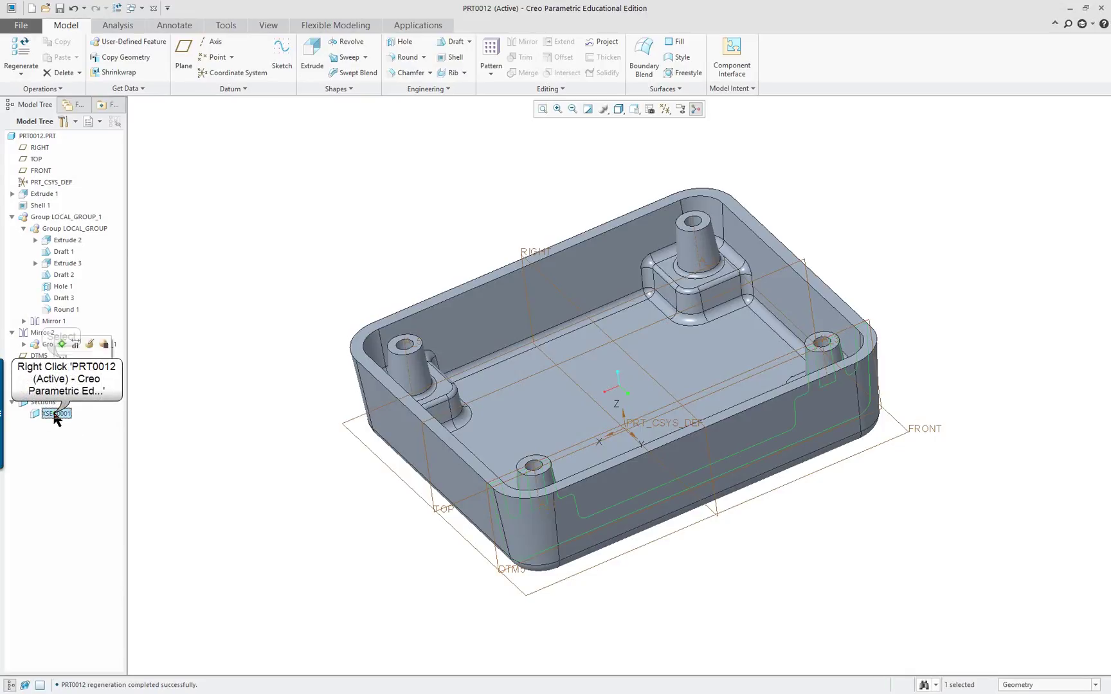
right_click(56, 414)
left_click(62, 361)
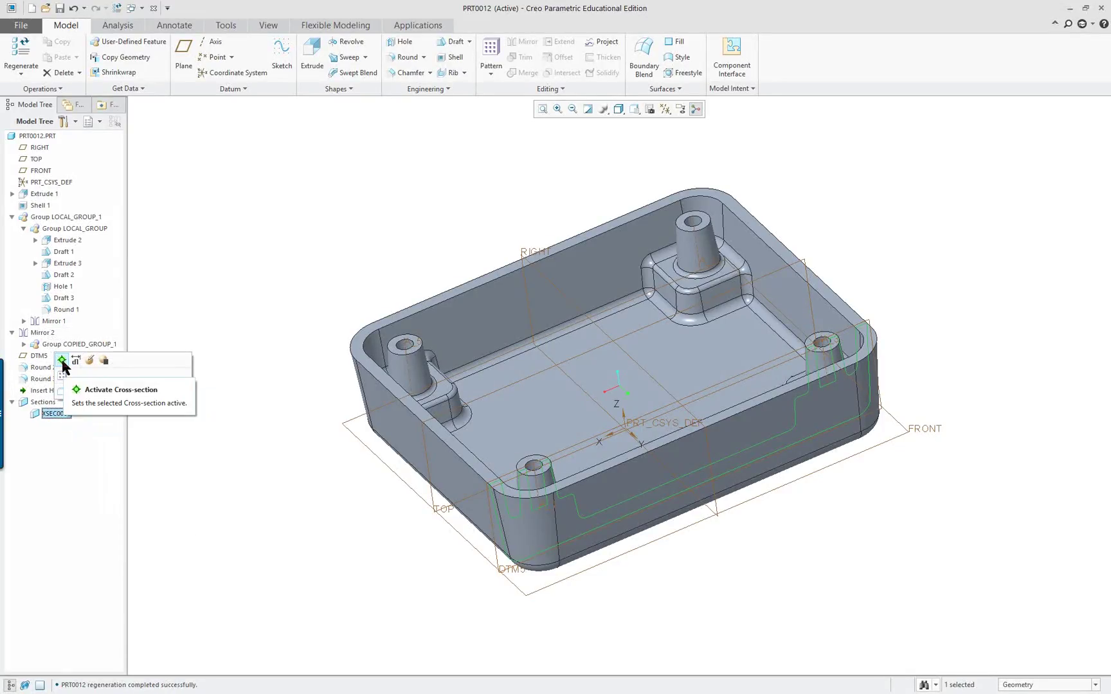
left_click(63, 361)
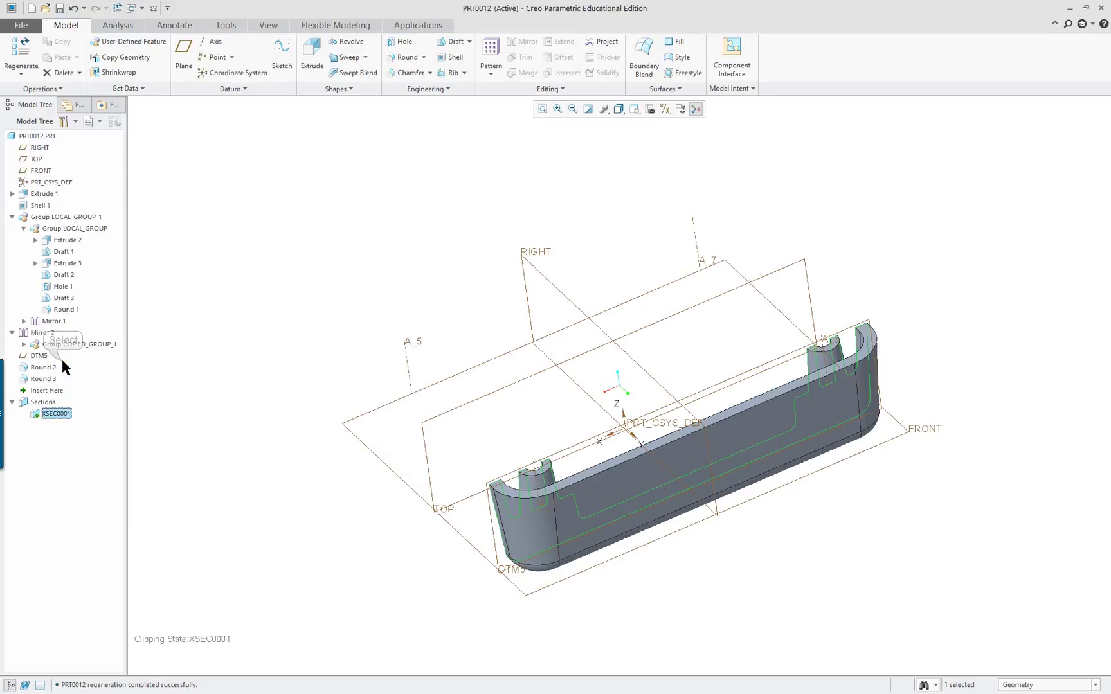
middle_click_drag(466, 424, 527, 460)
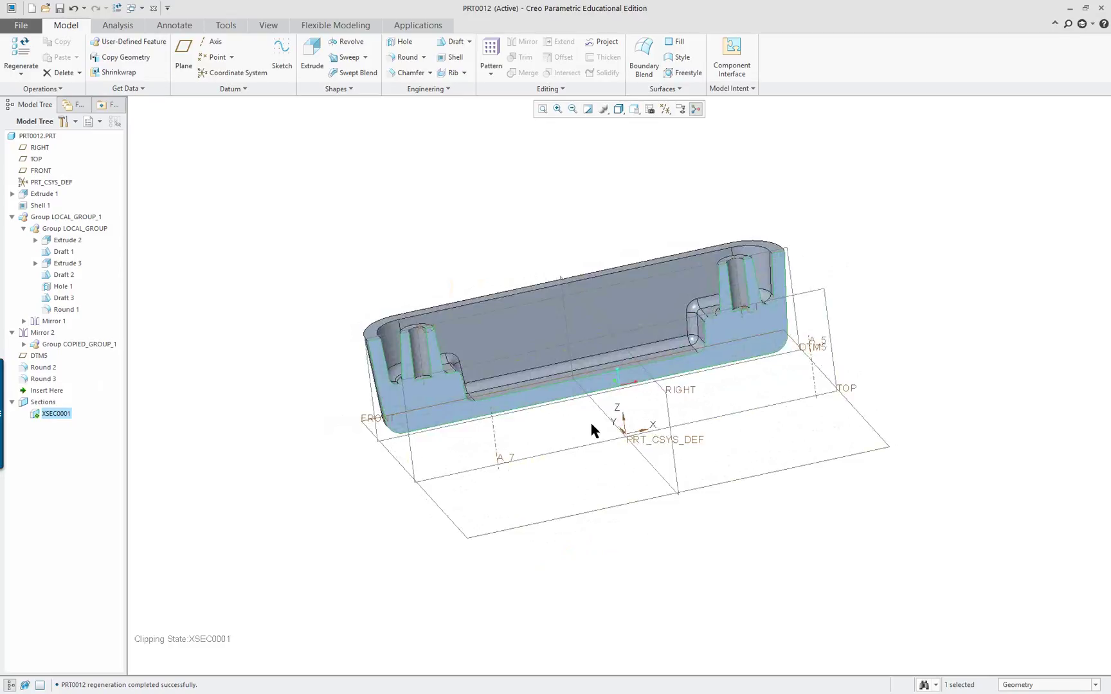
middle_click_drag(582, 422, 535, 471)
left_click(635, 109)
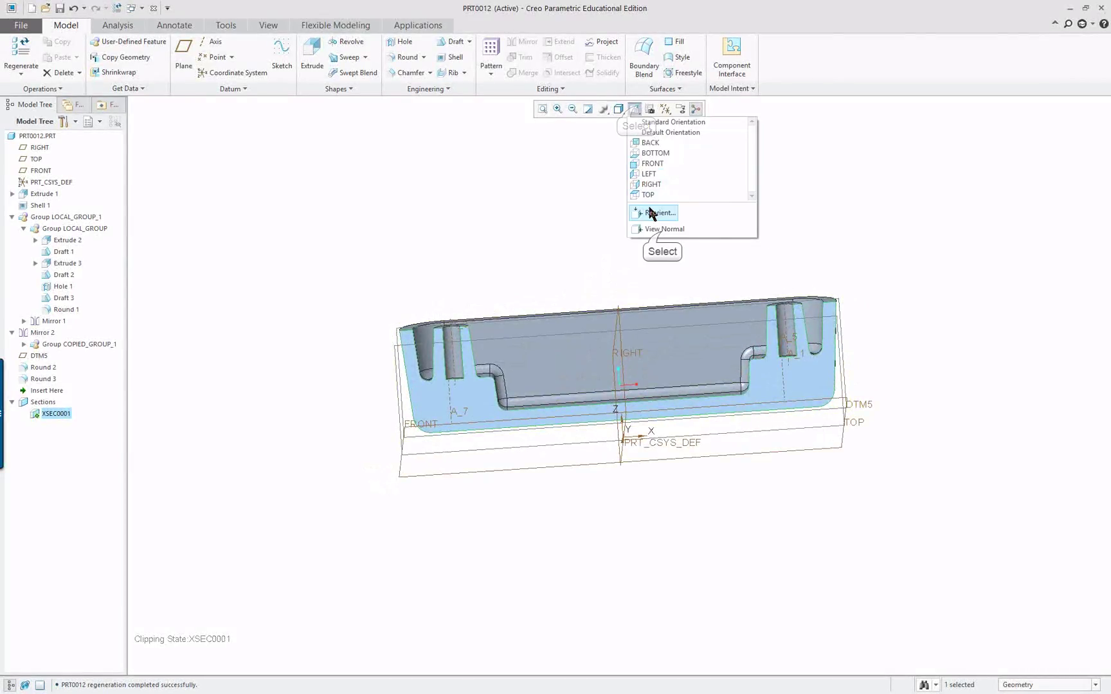
left_click(652, 227)
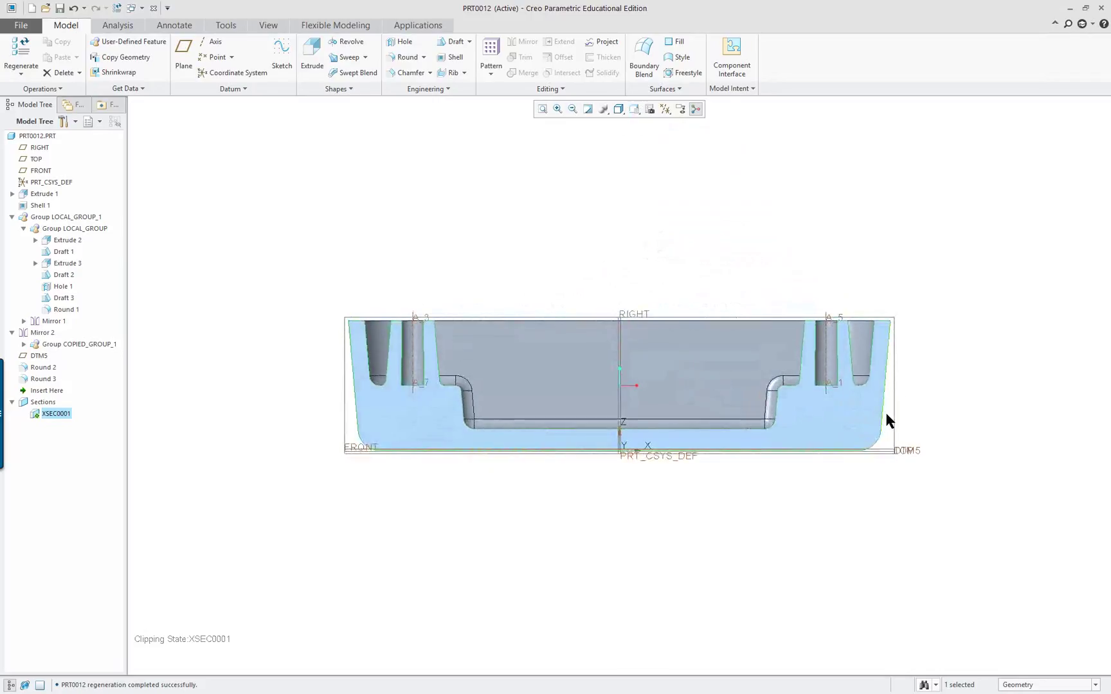
scroll(925, 394, "up", 5)
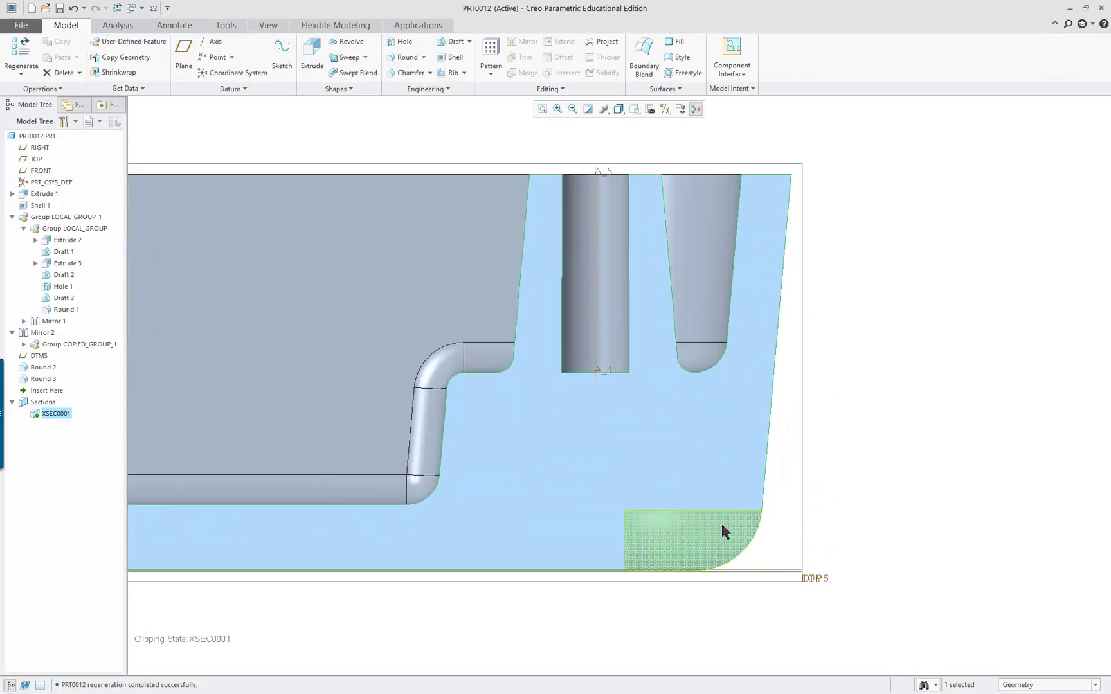
scroll(831, 450, "down", 3)
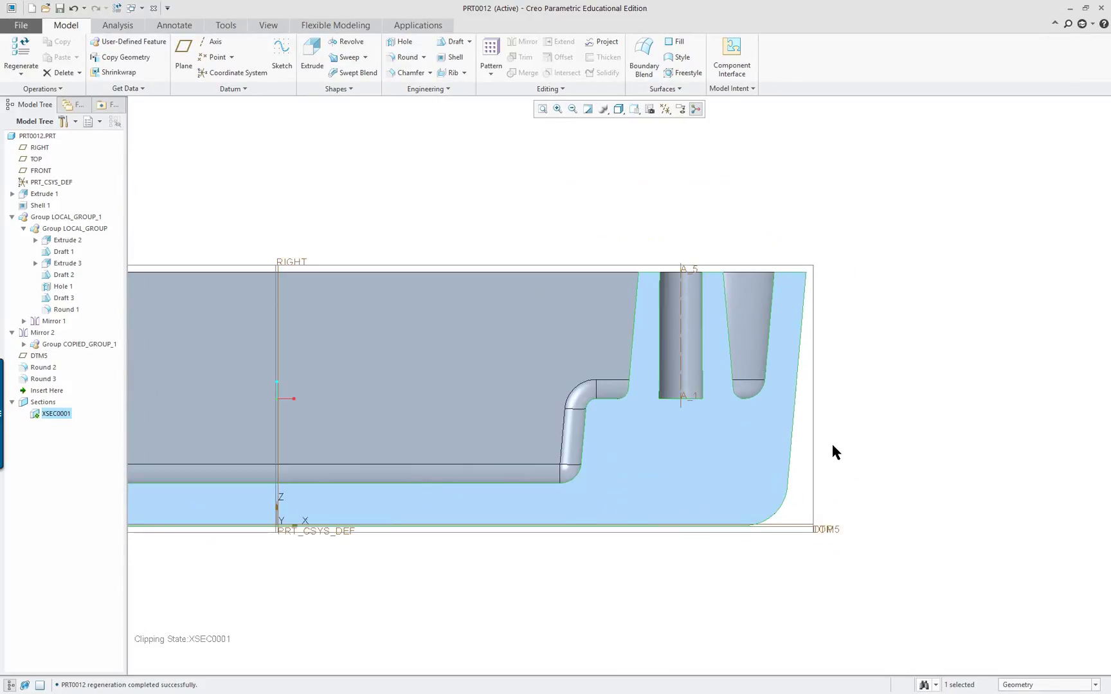
scroll(833, 445, "down", 2)
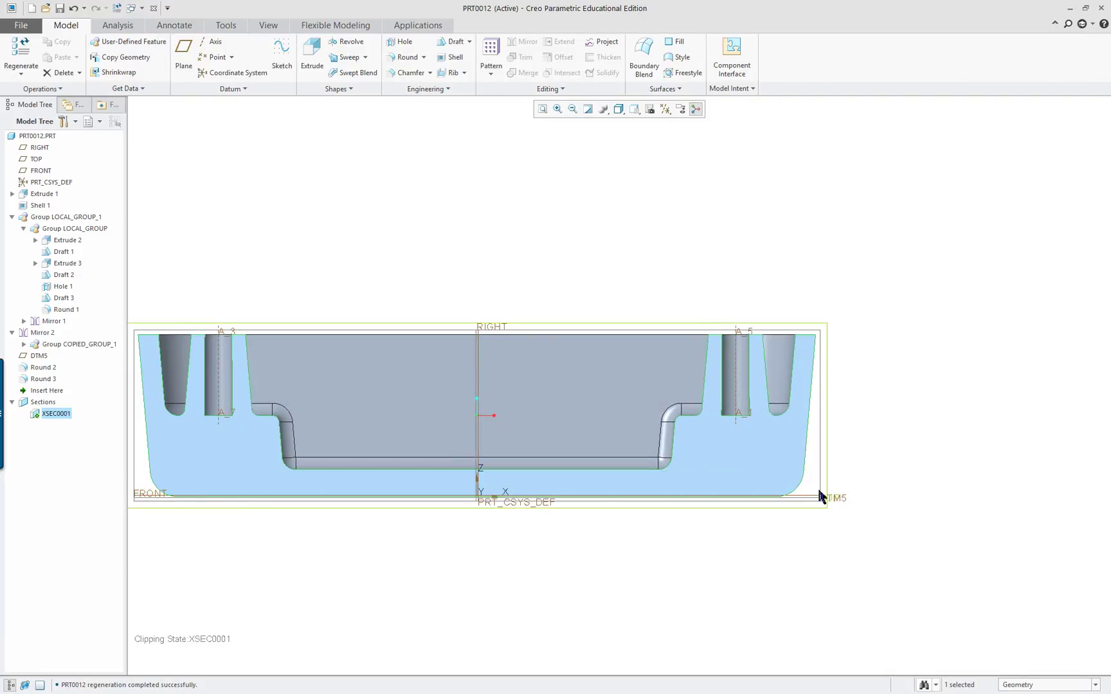
scroll(783, 418, "up", 5)
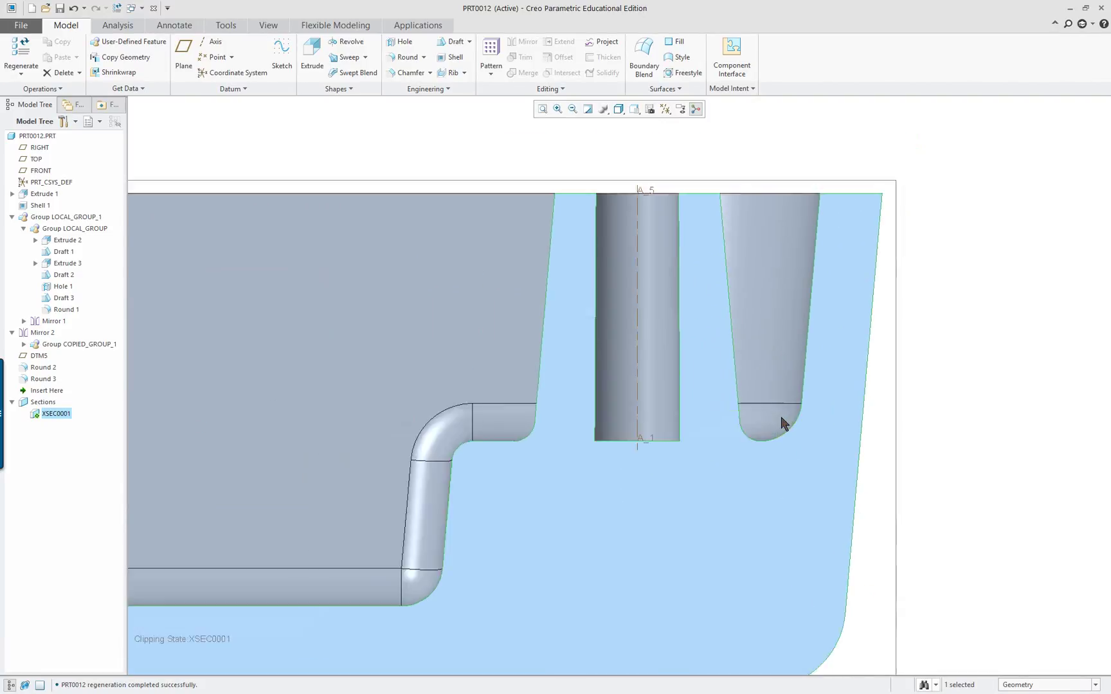
scroll(782, 424, "down", 3)
middle_click_drag(523, 442, 586, 429)
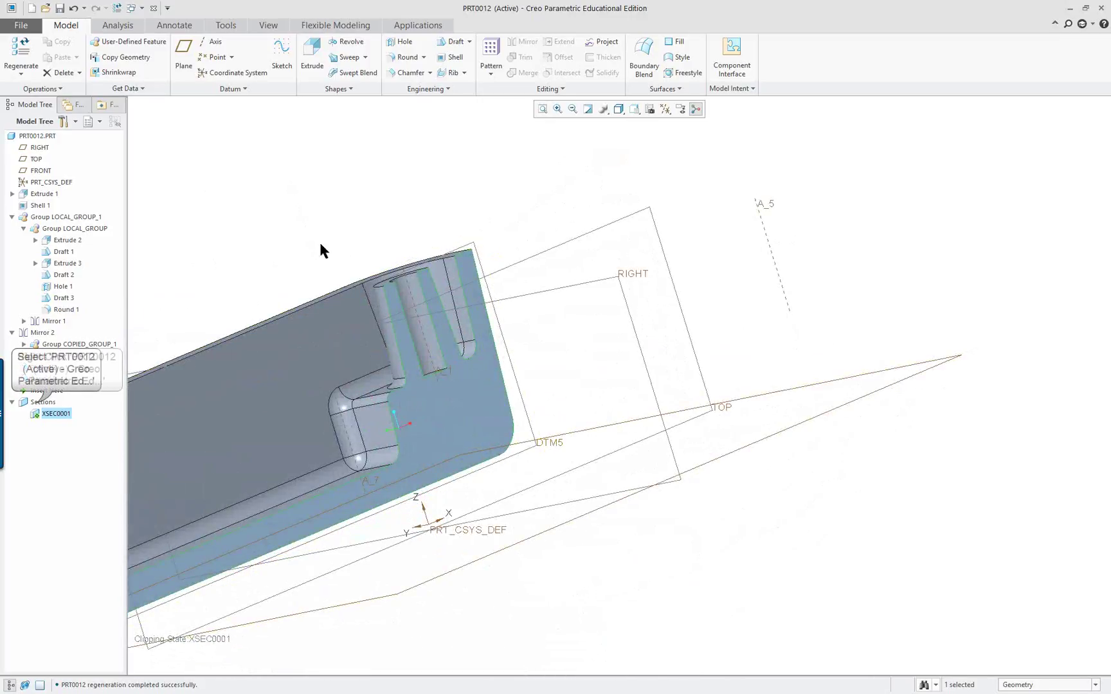
left_click(39, 403)
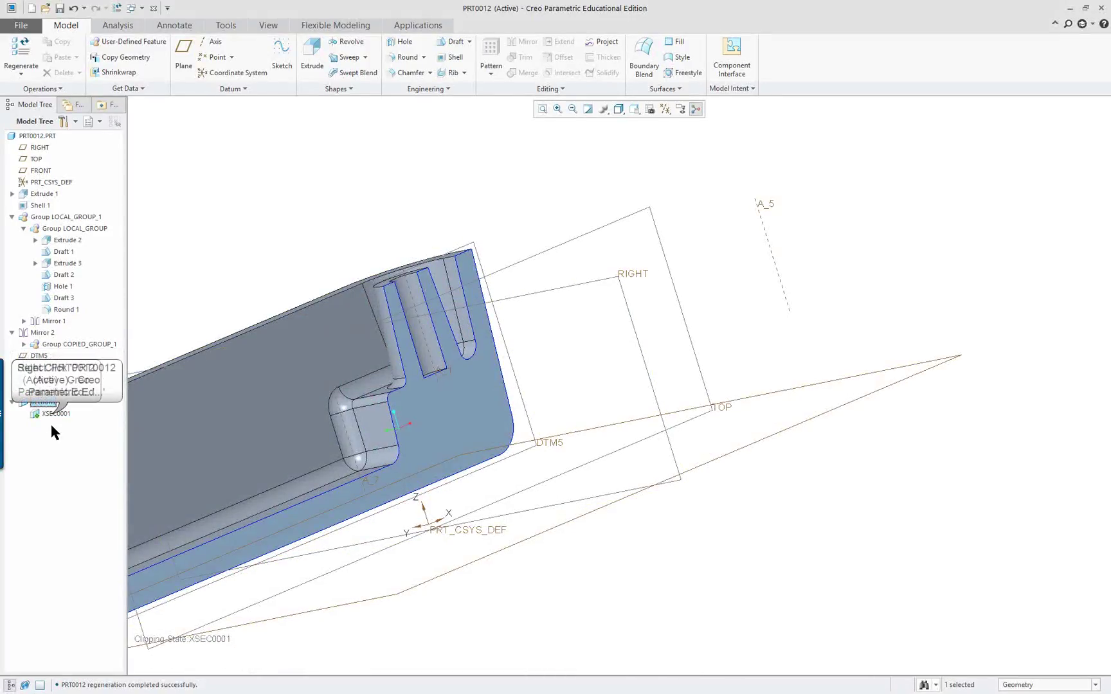
right_click(55, 414)
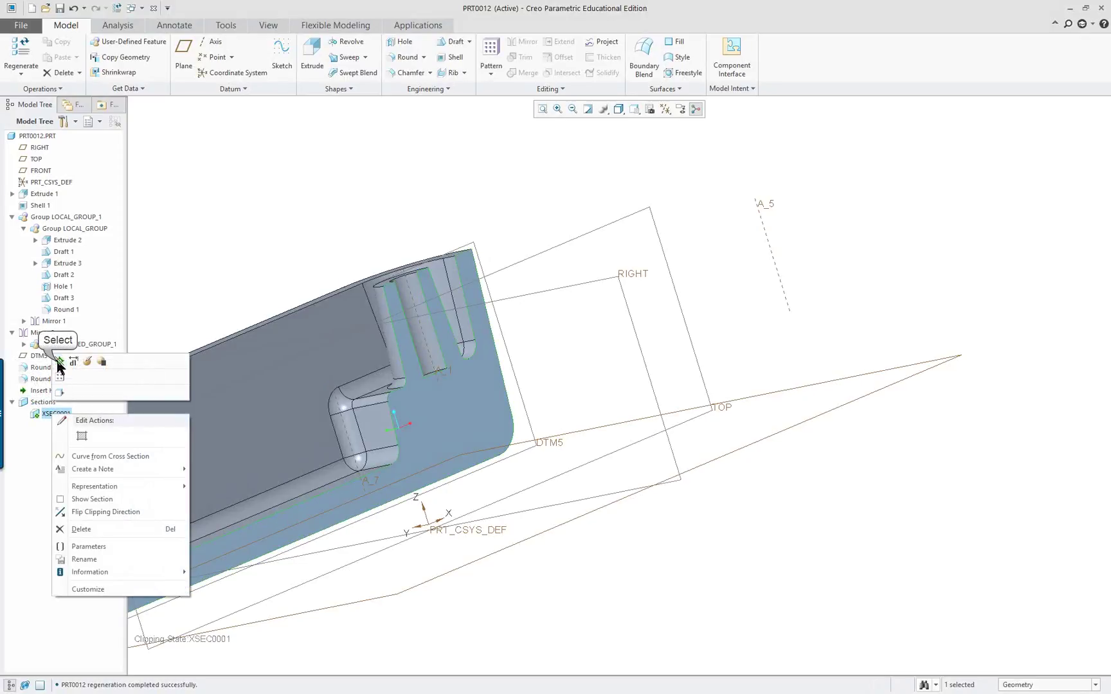
left_click(59, 363)
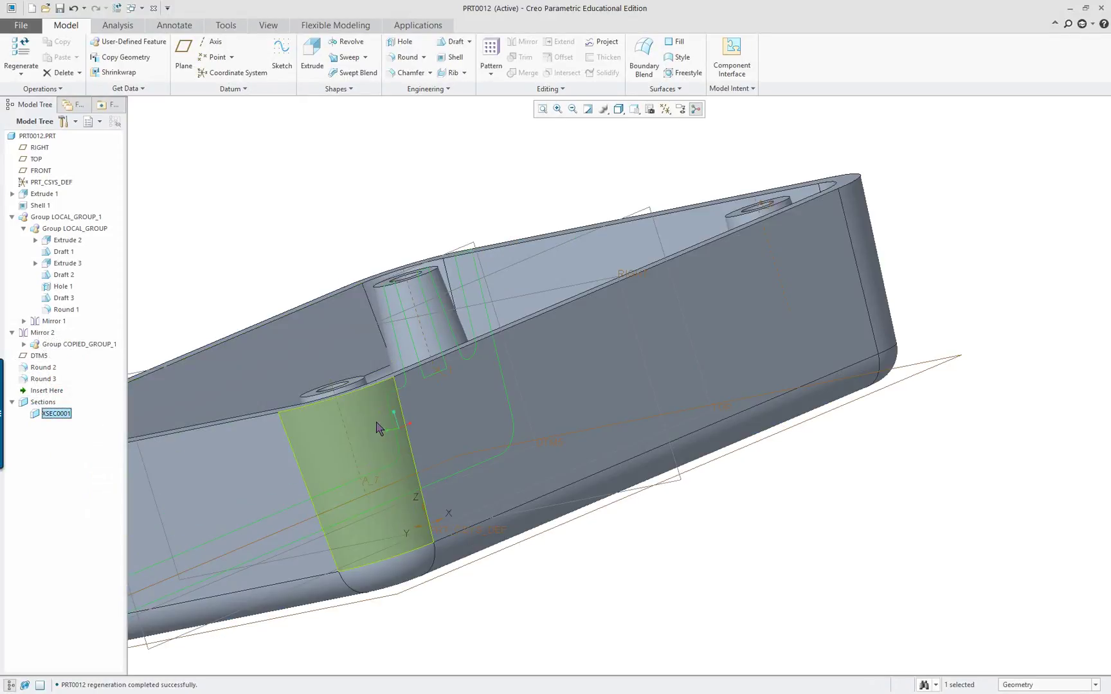
- Suppress the 15 features from Group LOCAL_GROUP_1 through Round 3, leaving a plain shelled box
key("ctrl+d")
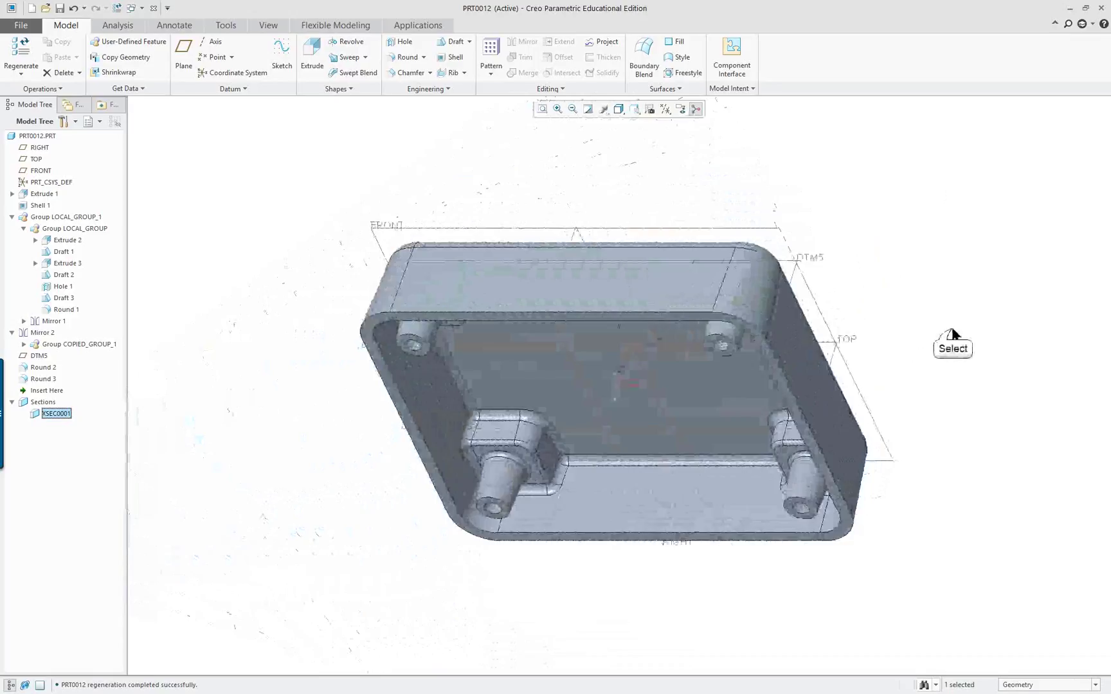
left_click(953, 334)
scroll(972, 331, "up", 2)
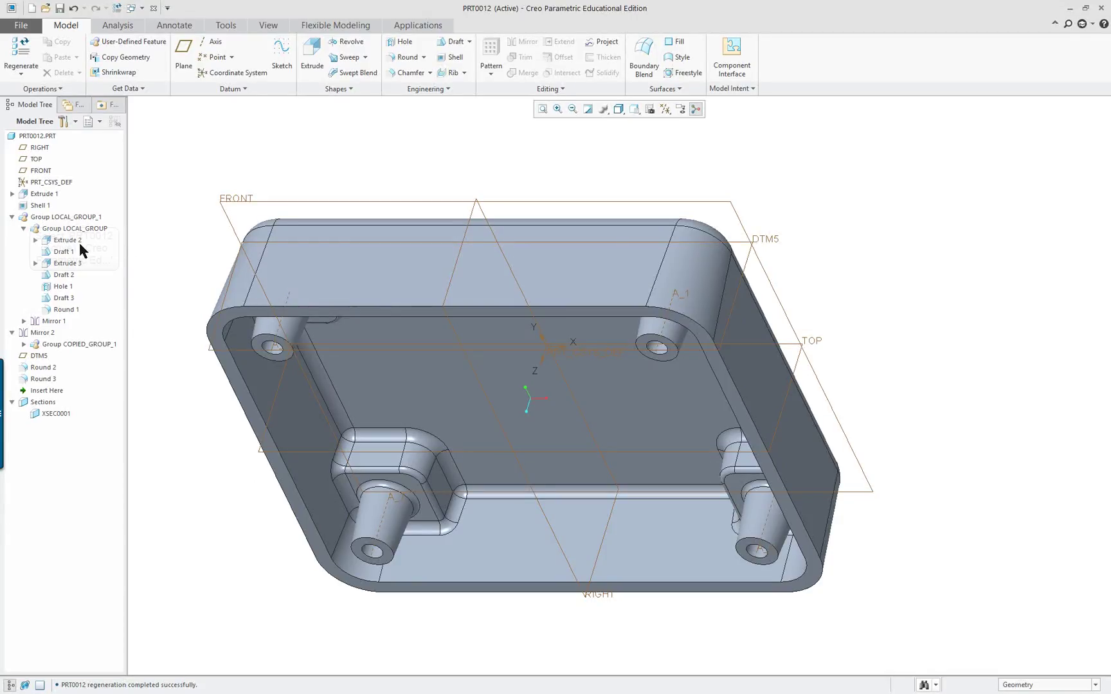
left_click(74, 217)
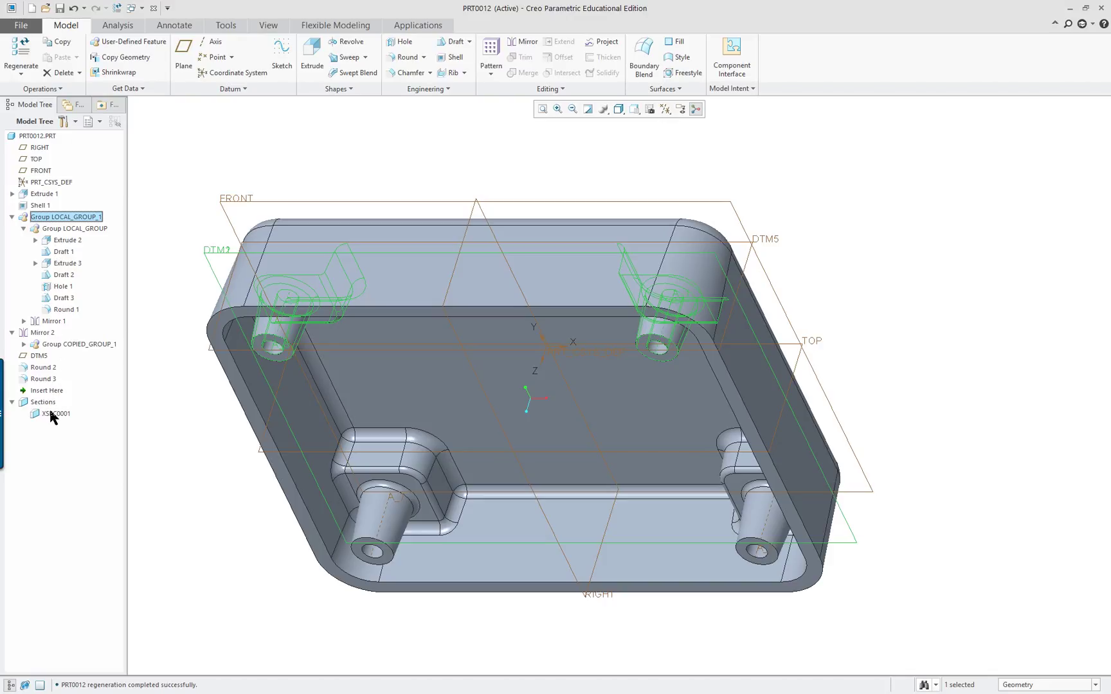
left_click(45, 379, "shift")
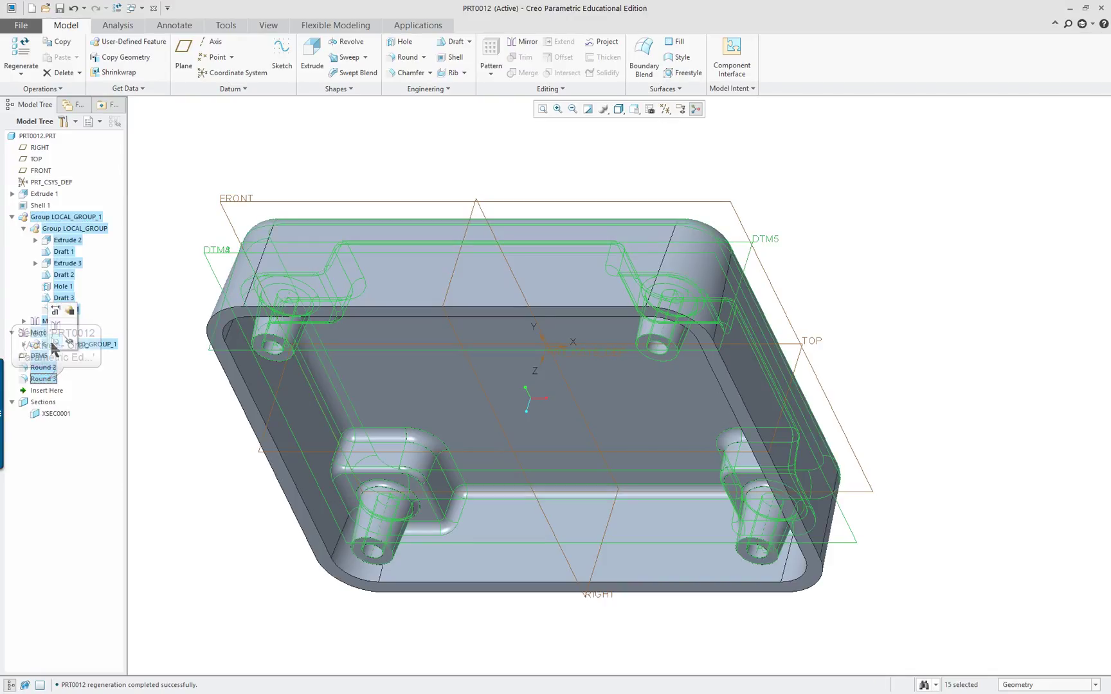
left_click(71, 314)
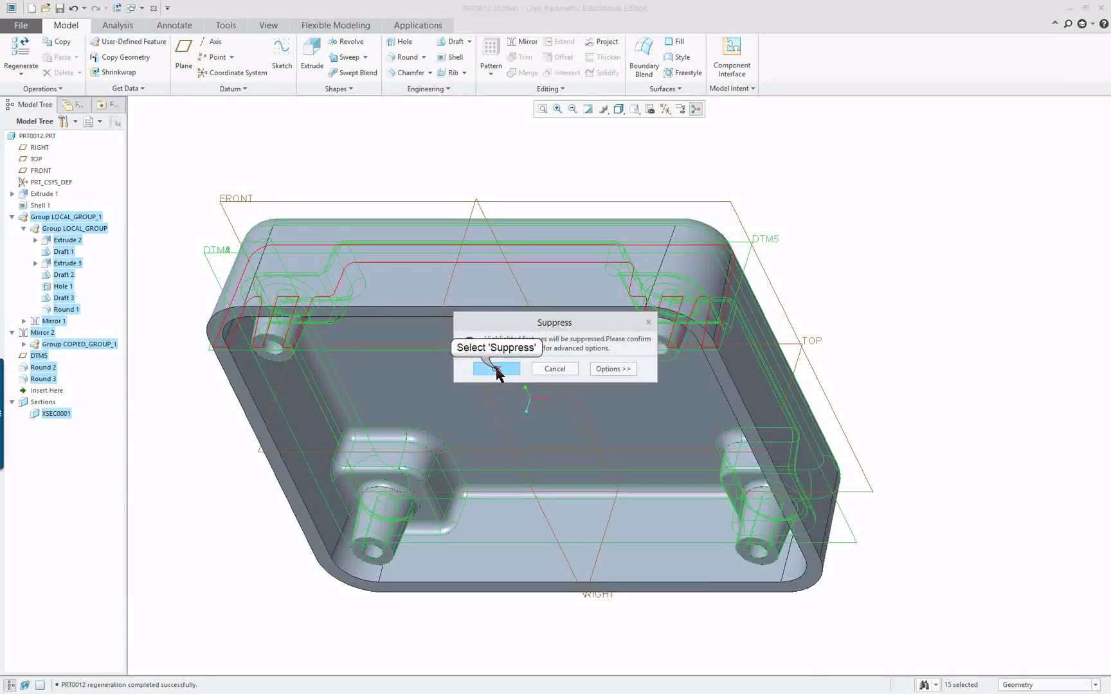
left_click(497, 370)
middle_click_drag(539, 472, 594, 324)
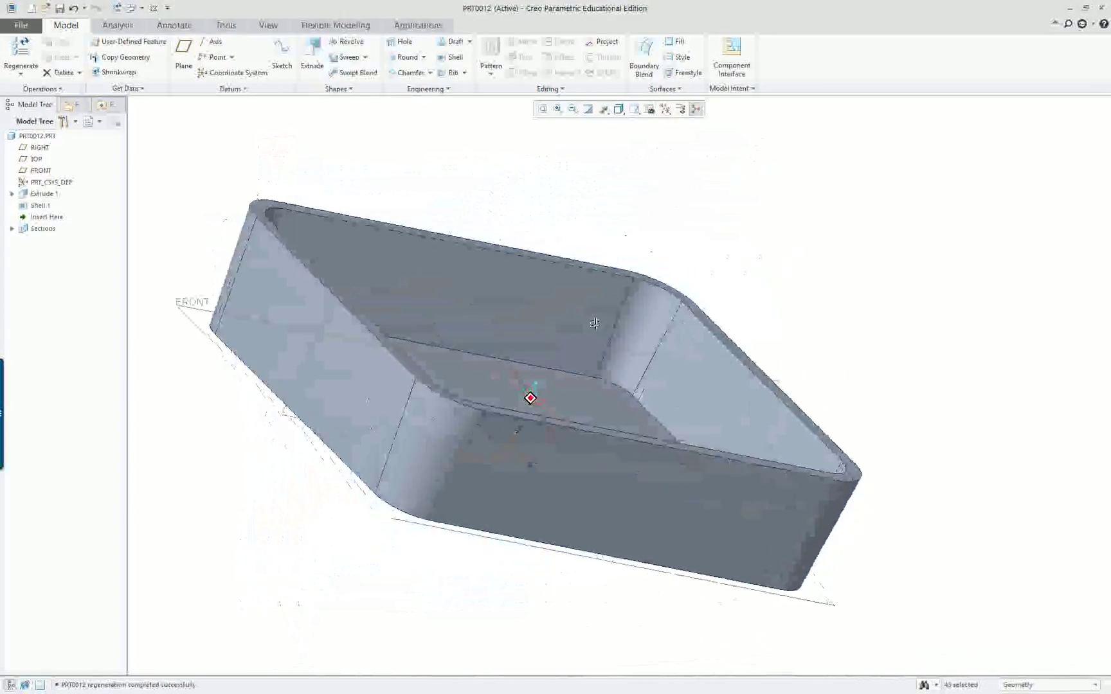
key("ctrl+d")
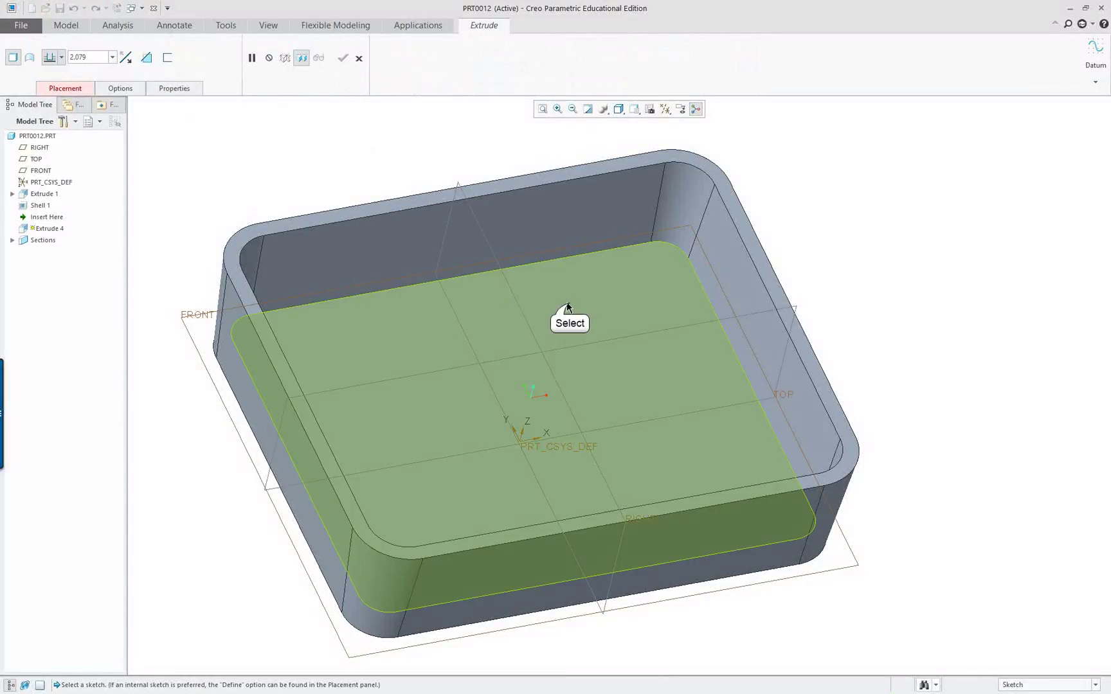
- On the box's inner floor, sketch the text CFT44566 in font3d above the part's centre
left_click(568, 308)
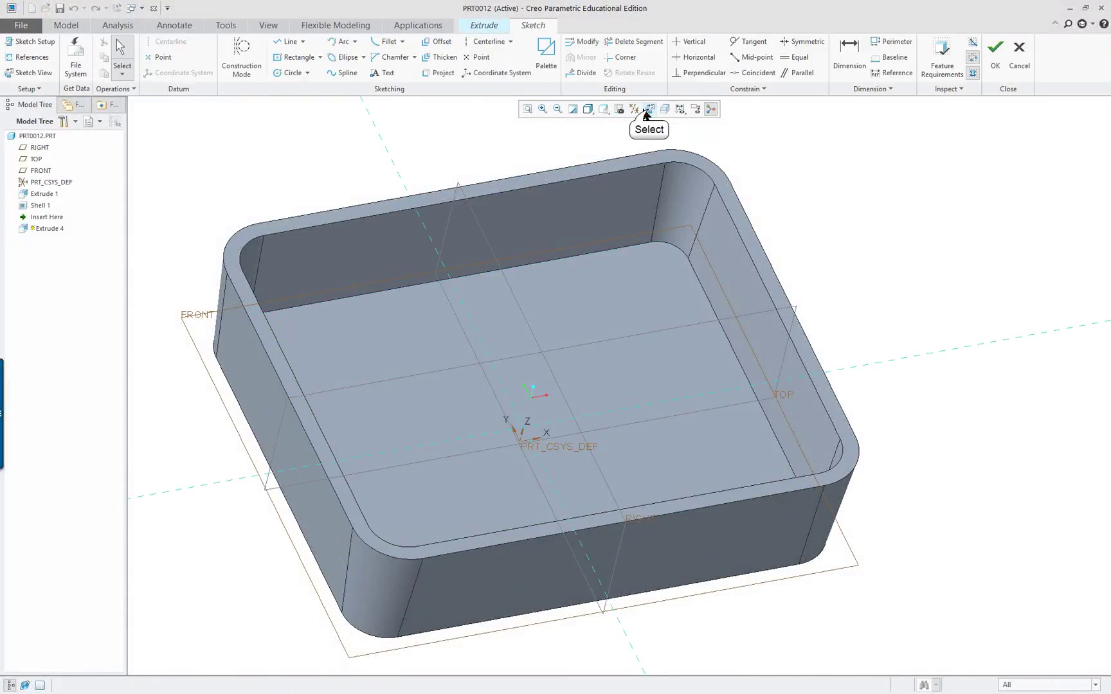
left_click(649, 109)
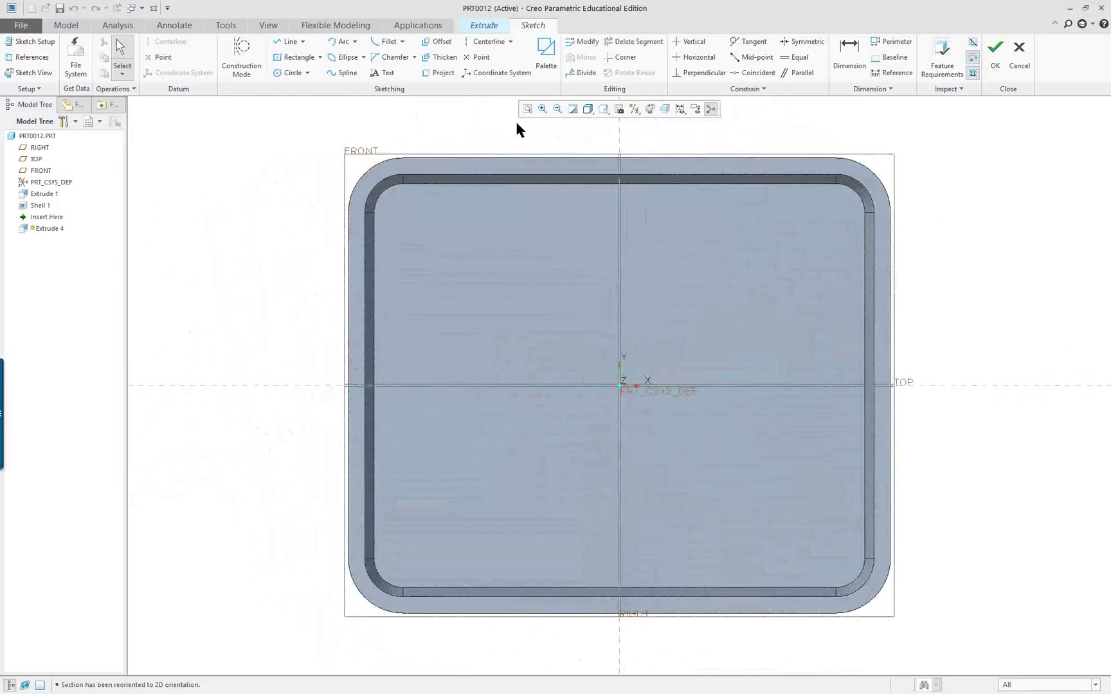
left_click(386, 75)
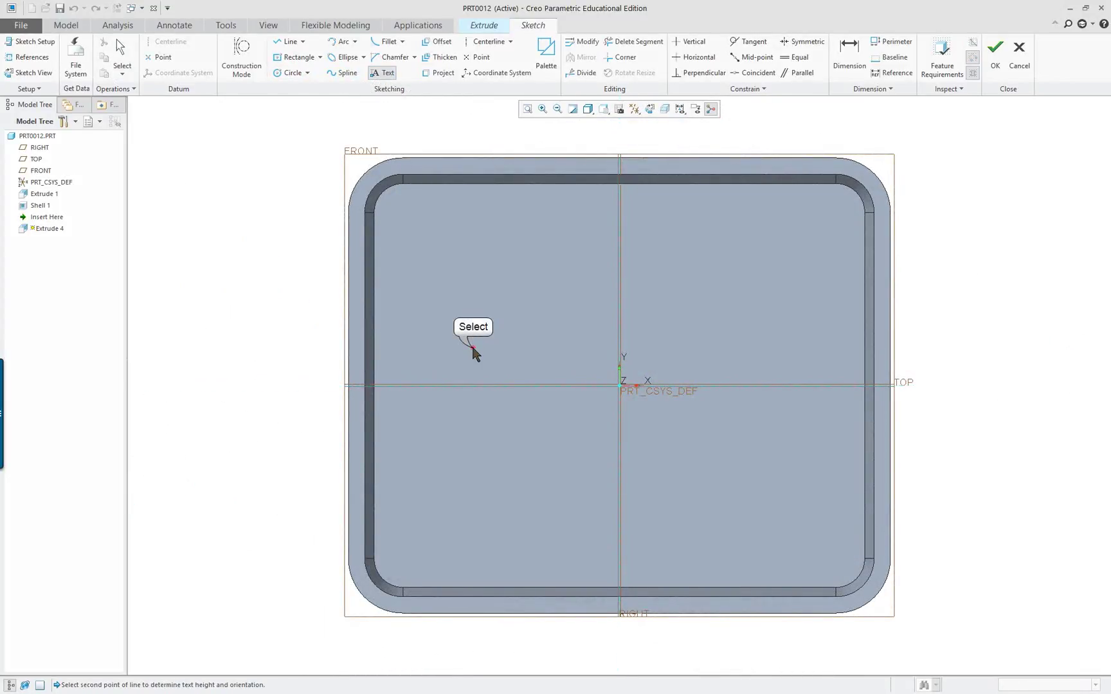
left_click(477, 309)
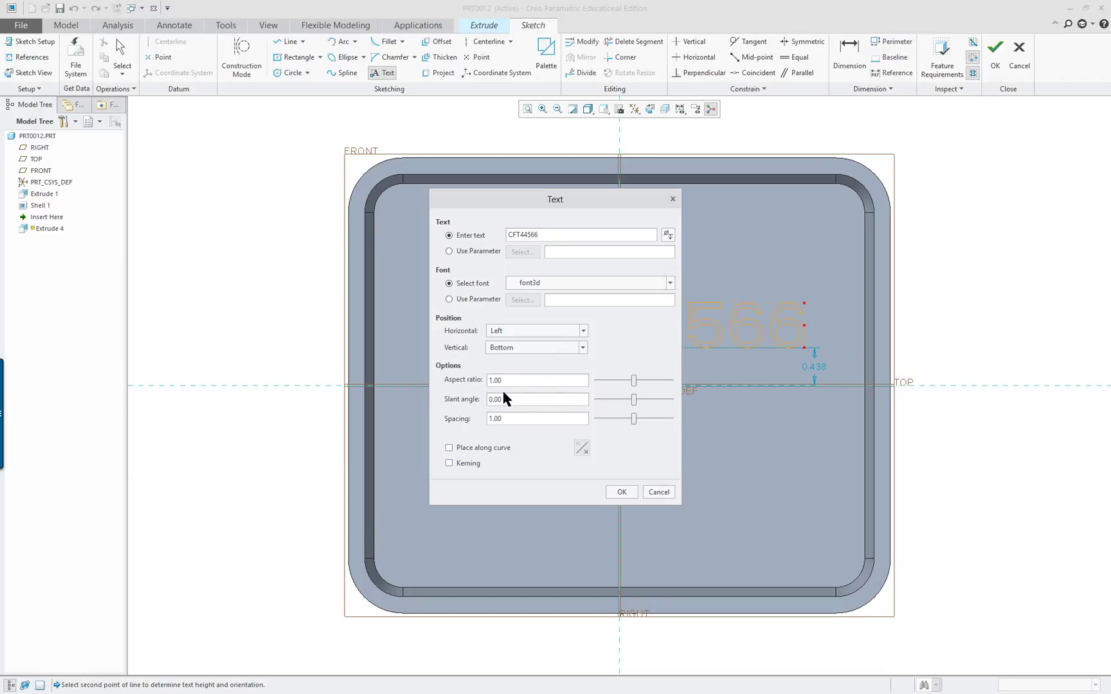
left_click(618, 492)
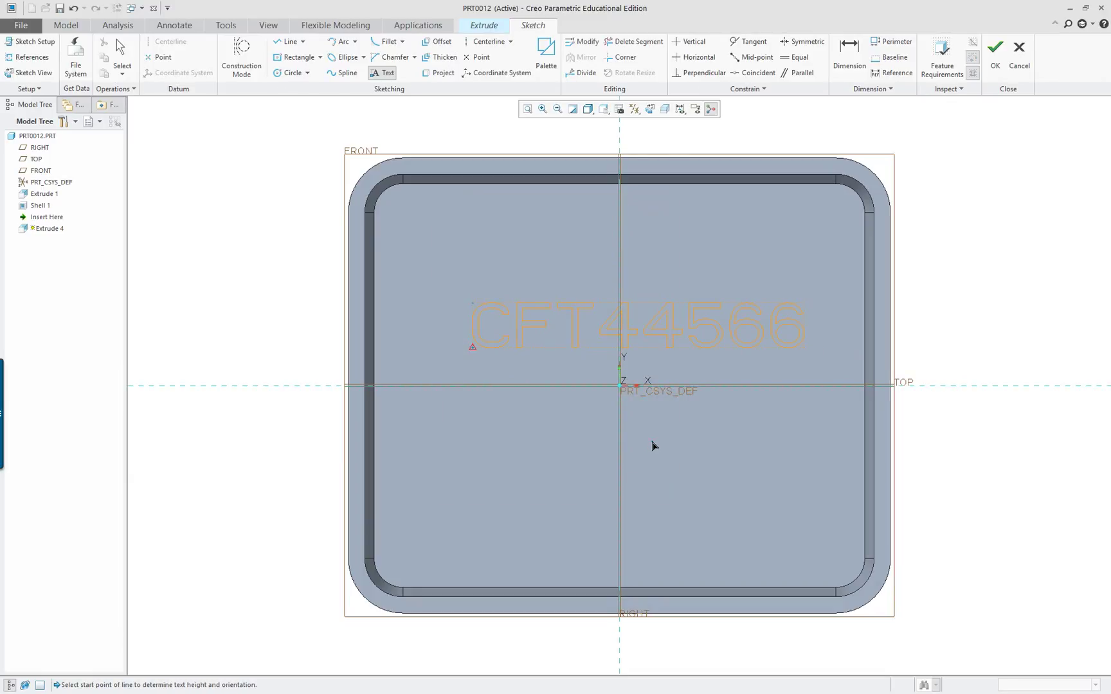
- Finish the text sketch and extrude the CFT44566 letters Blind 0.250 up from the floor
mouse_move(650, 444)
middle_mouse_down()
mouse_move(633, 385)
mouse_move(656, 383)
middle_mouse_up()
right_click(411, 150)
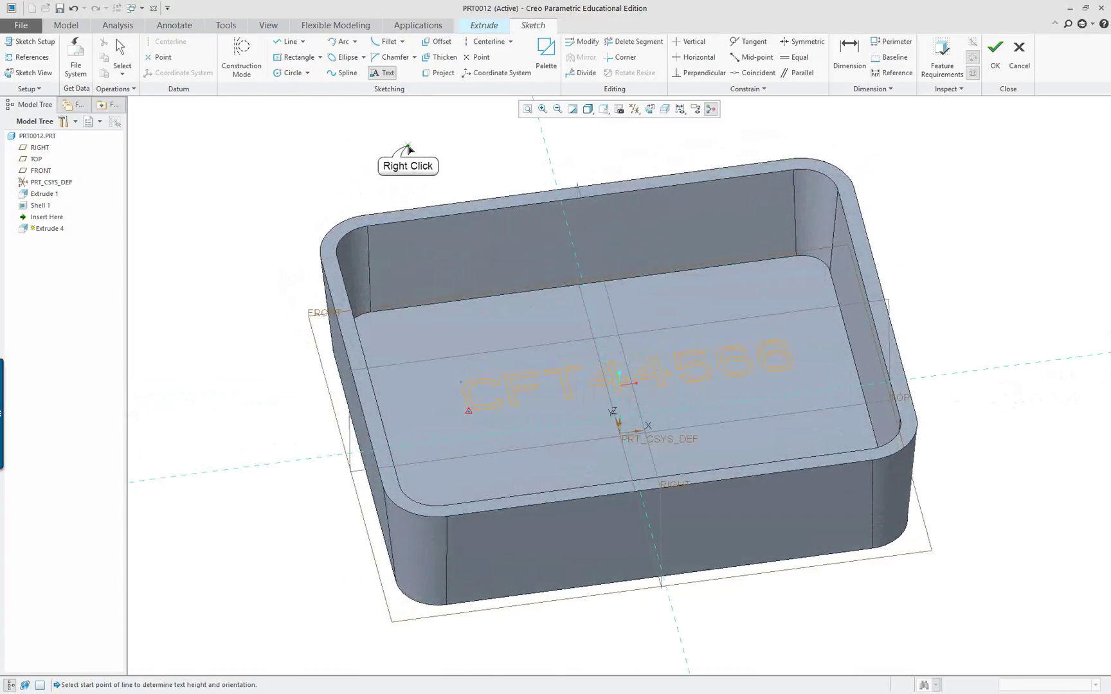
left_click(437, 260)
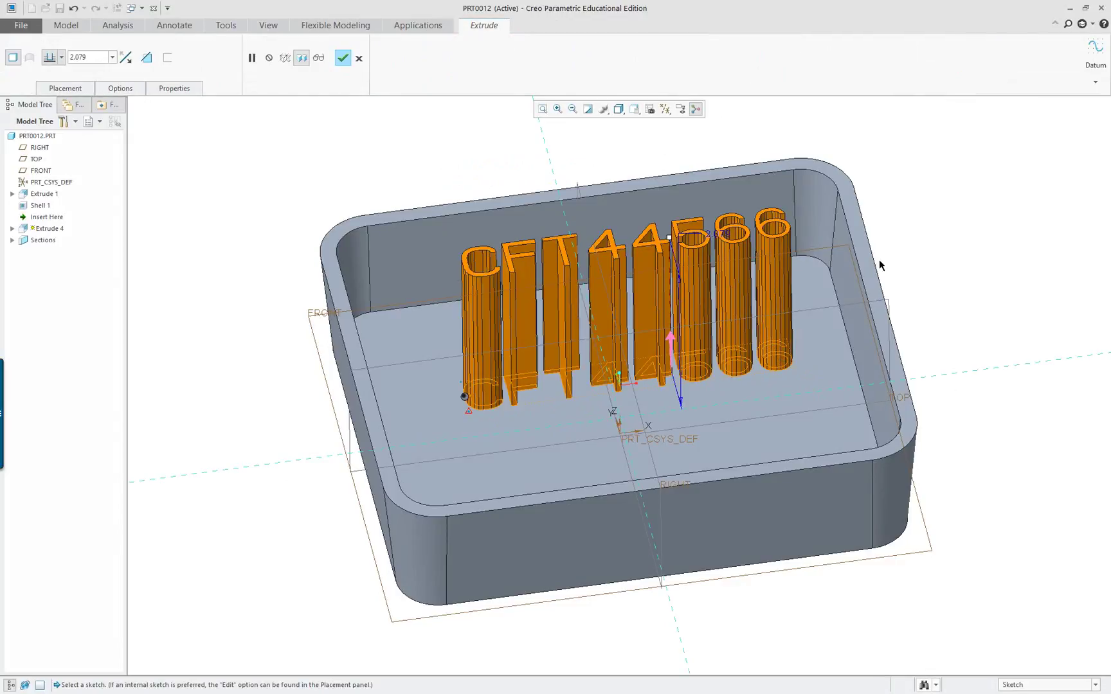
scroll(807, 203, "up", 3)
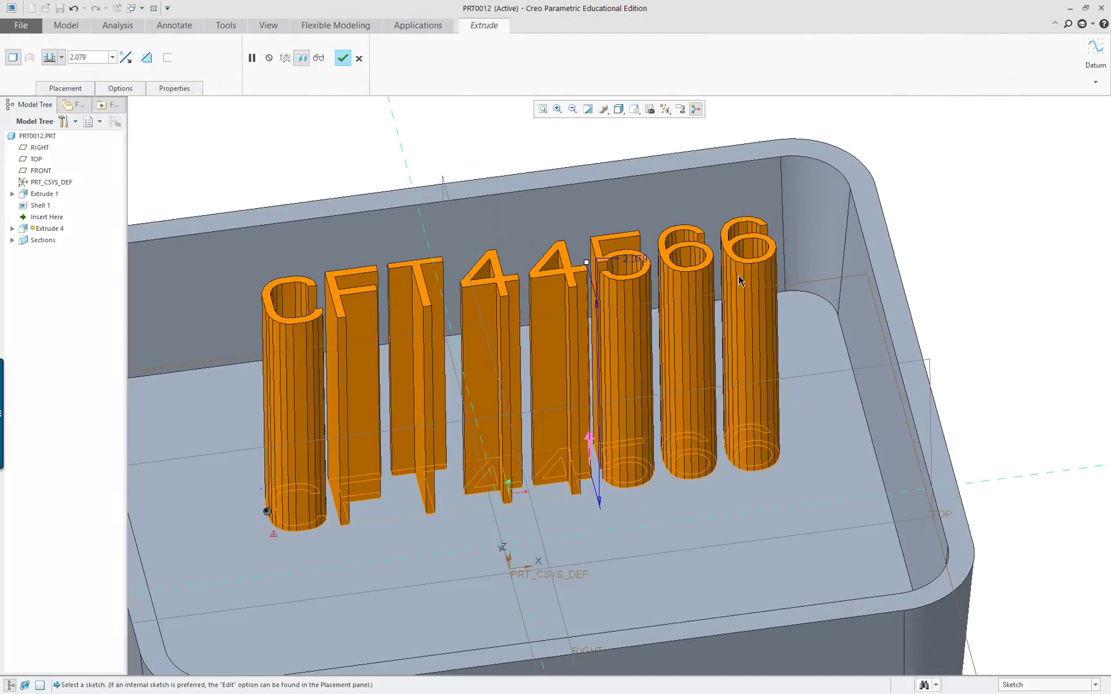
left_click(586, 264)
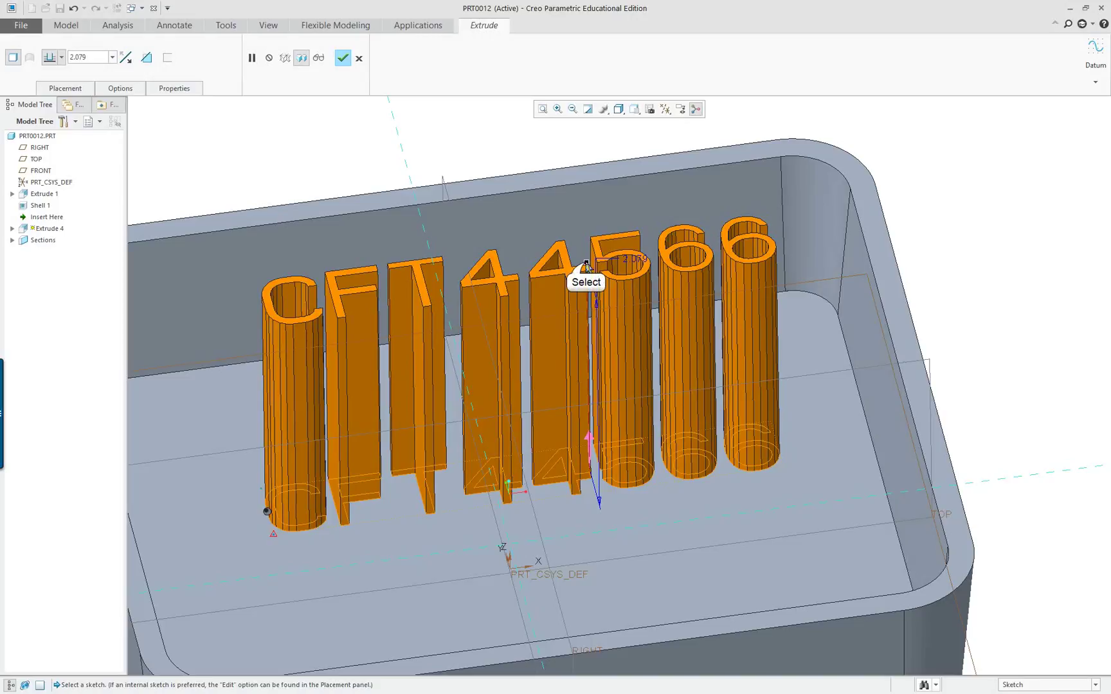
left_click_drag(586, 263, 589, 446)
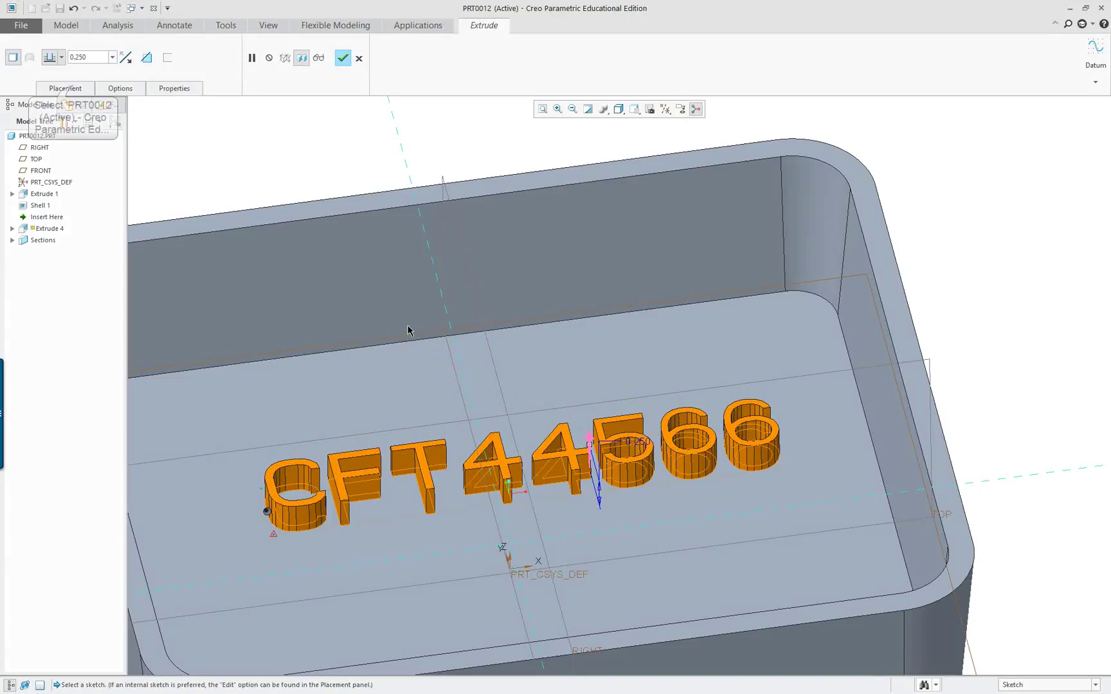
left_click(92, 91)
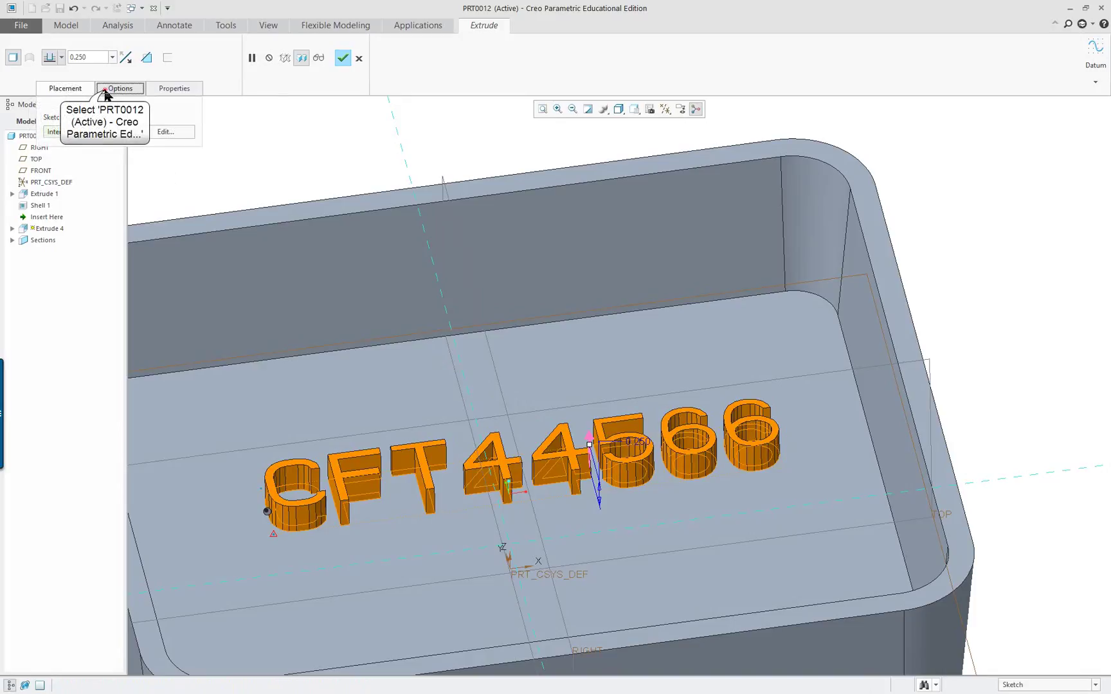
left_click(104, 88)
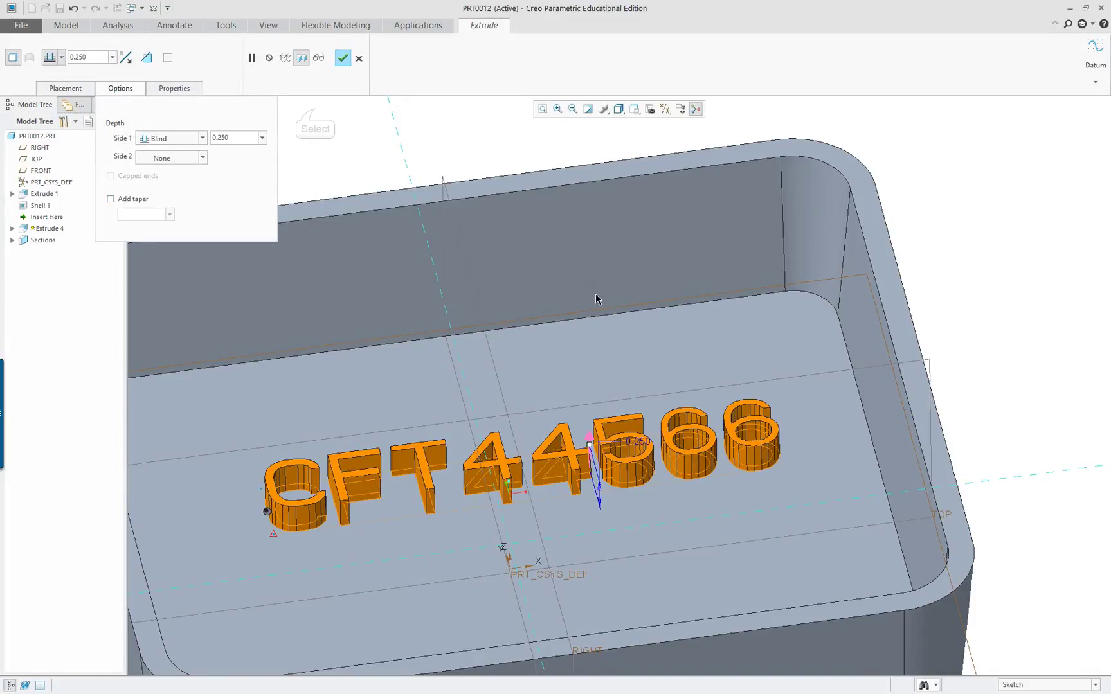
scroll(604, 307, "down", 2)
mouse_move(535, 393)
middle_mouse_down()
mouse_move(514, 412)
mouse_move(566, 385)
mouse_move(543, 385)
middle_mouse_up()
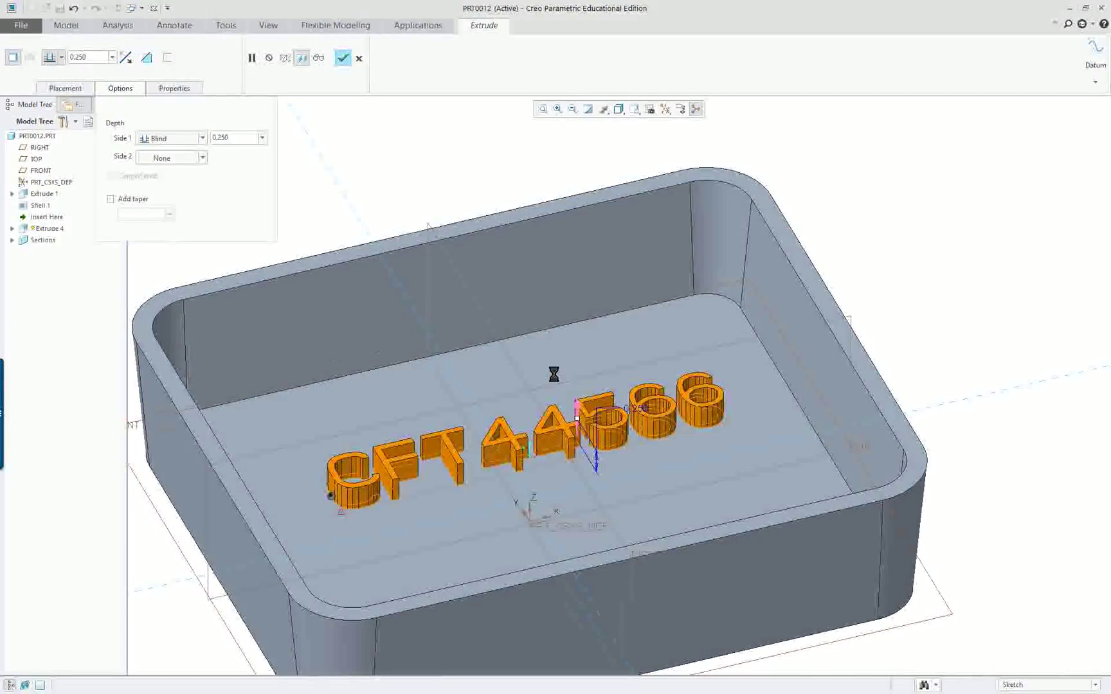
- Complete the raised-text extrude and apply a red library appearance to the box's inner floor
left_click(329, 149)
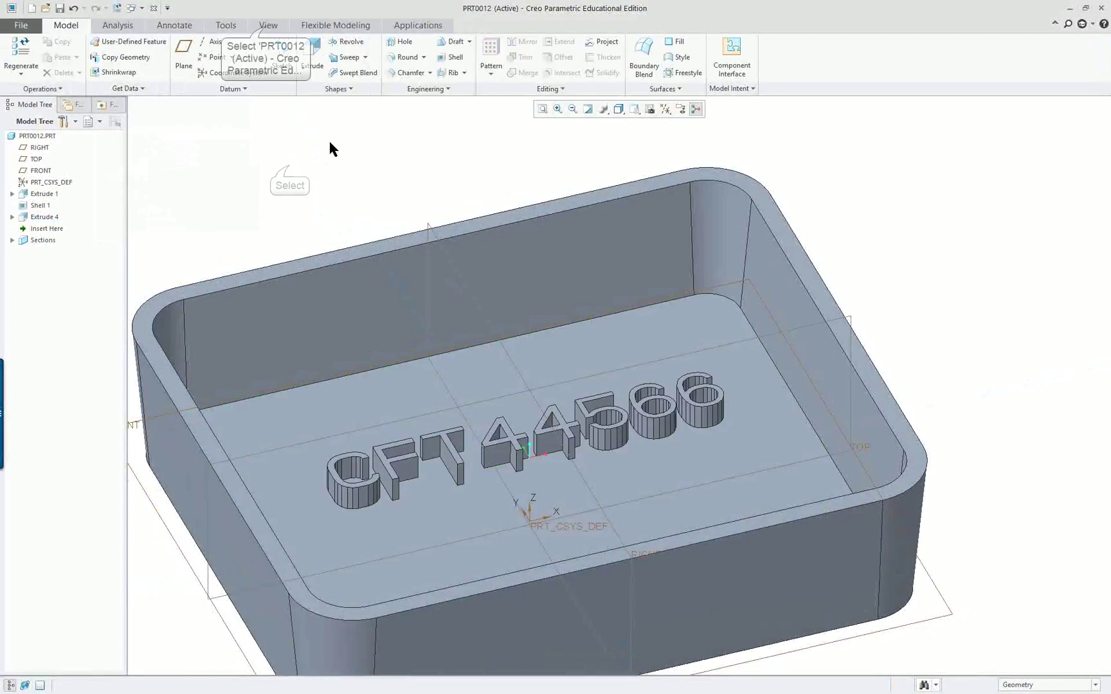
left_click(268, 25)
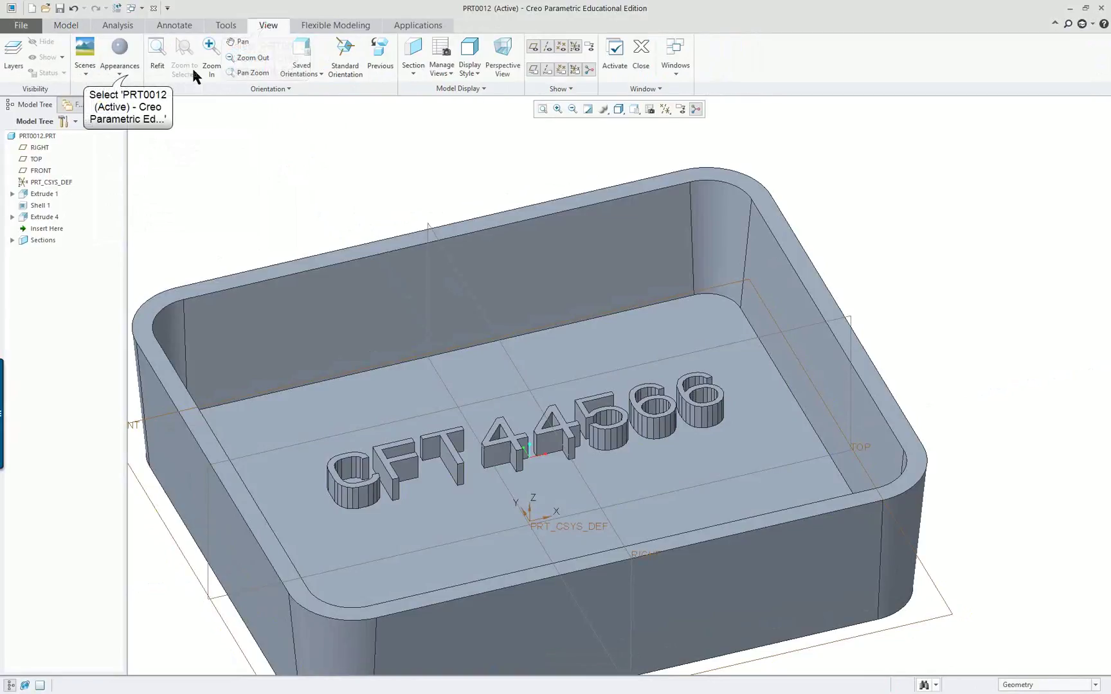
left_click(127, 77)
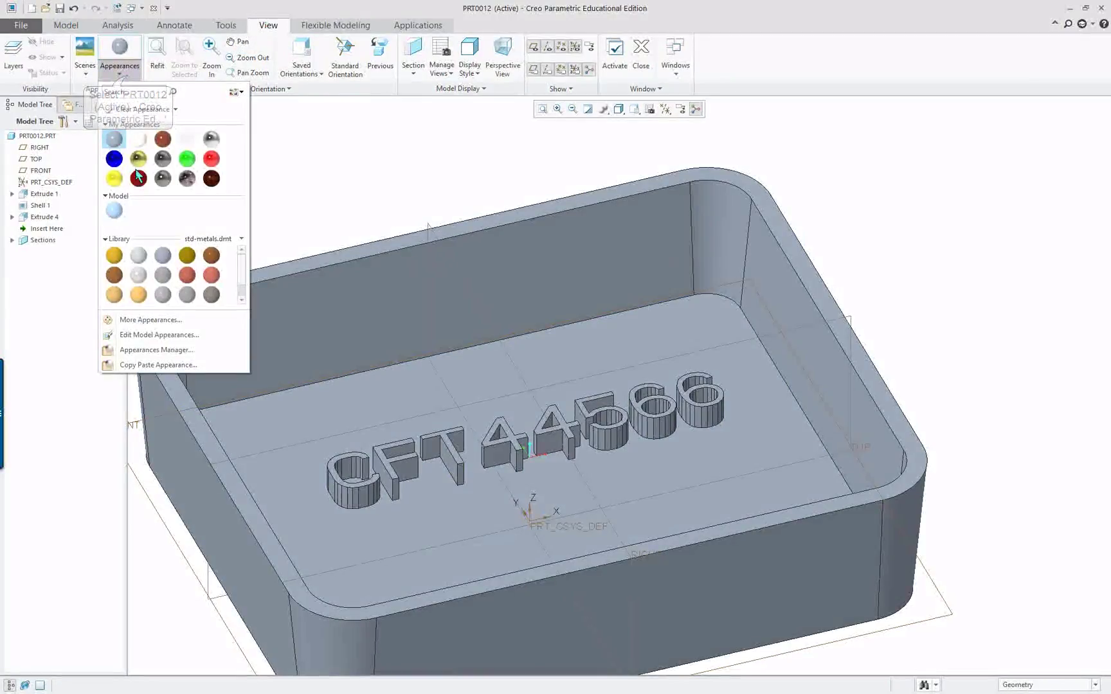
left_click(189, 277)
left_click(627, 352)
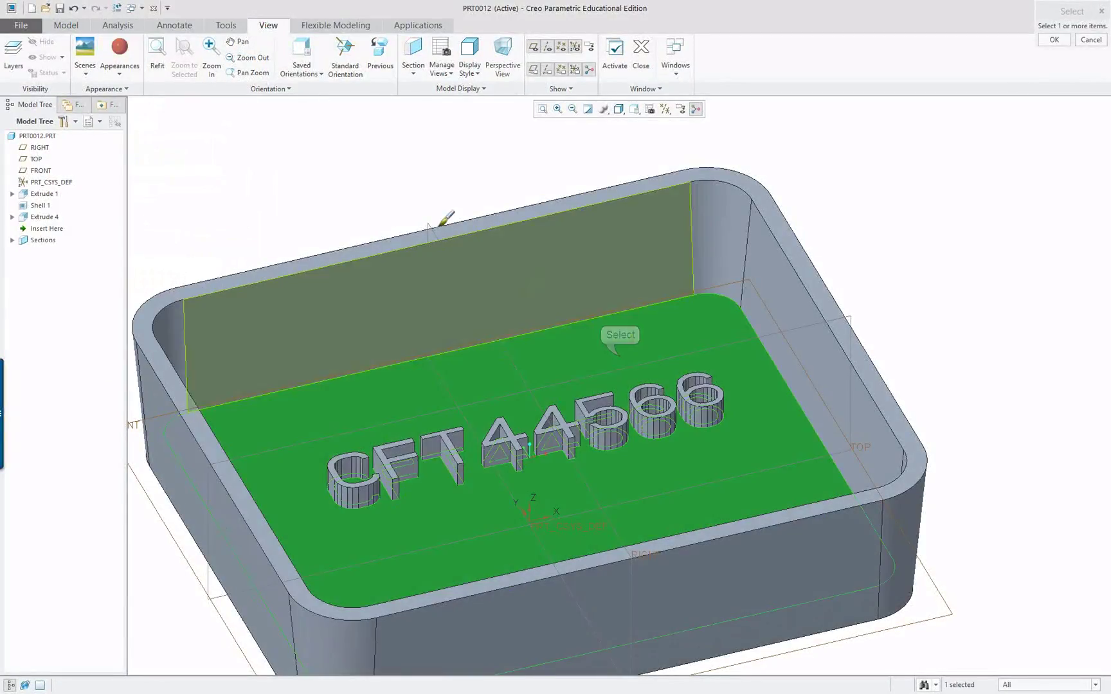
middle_click(319, 147)
middle_click_drag(317, 153, 339, 203)
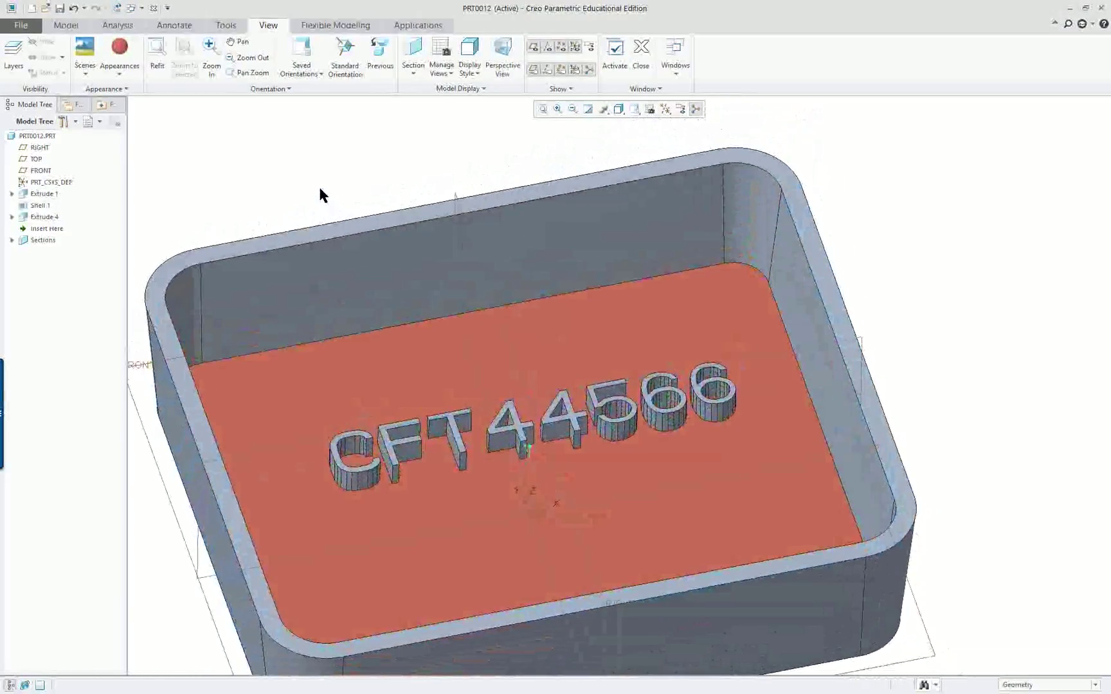
left_click(61, 25)
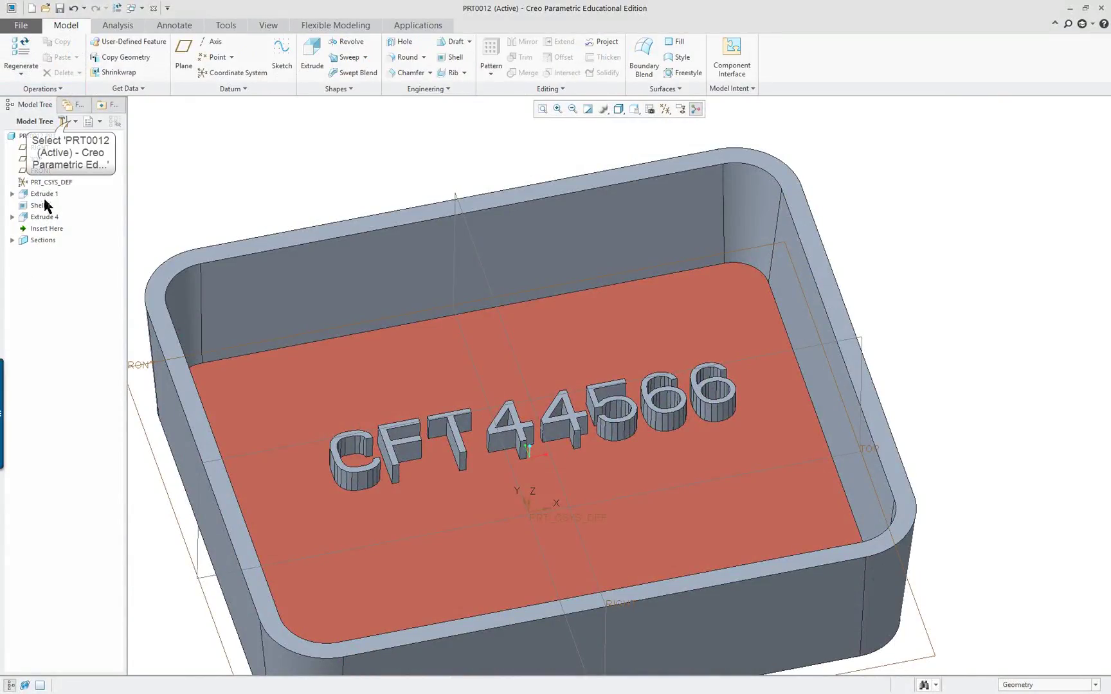
- Set the Model Tree filters to show suppressed features and copied references
left_click(71, 122)
left_click(83, 140)
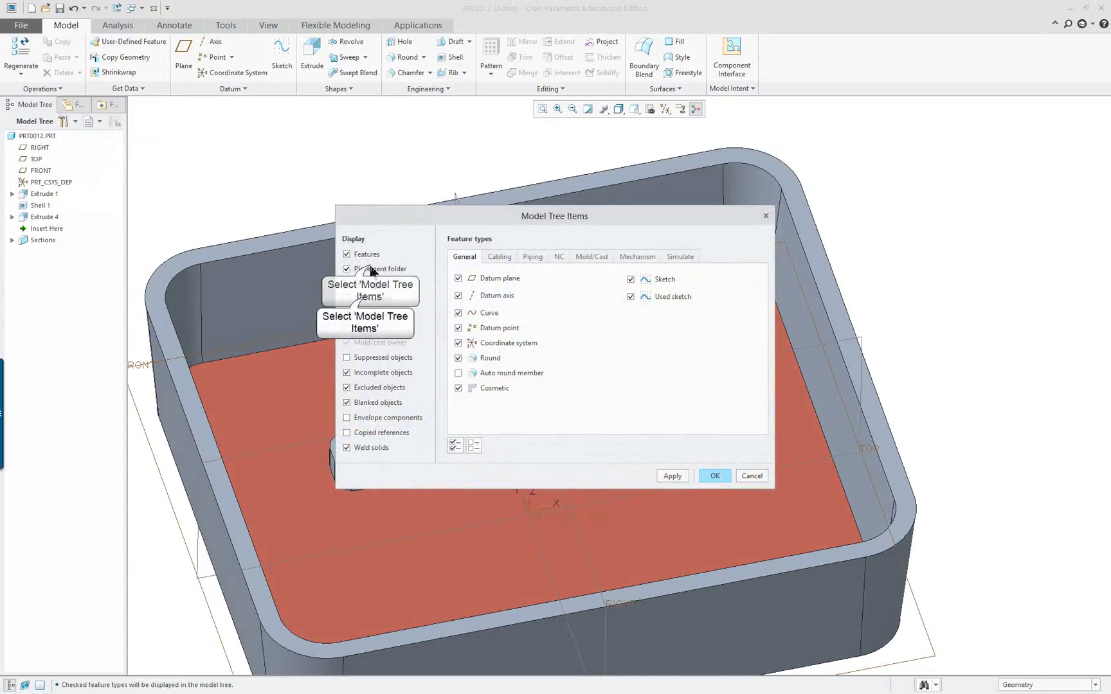
left_click(358, 357)
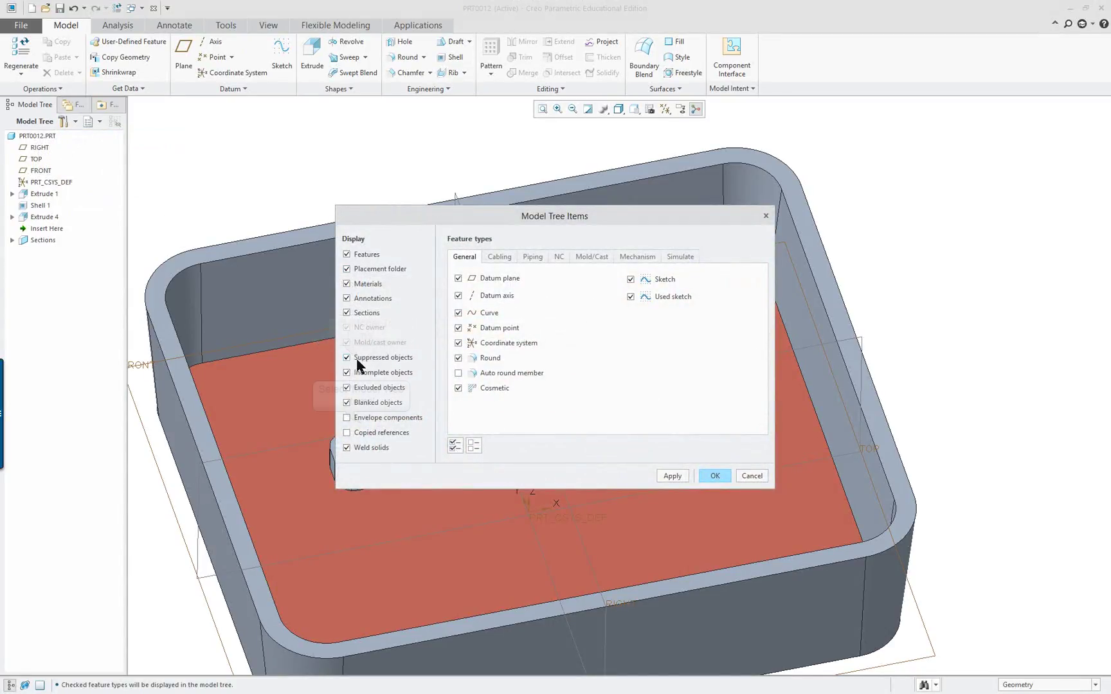
left_click(362, 436)
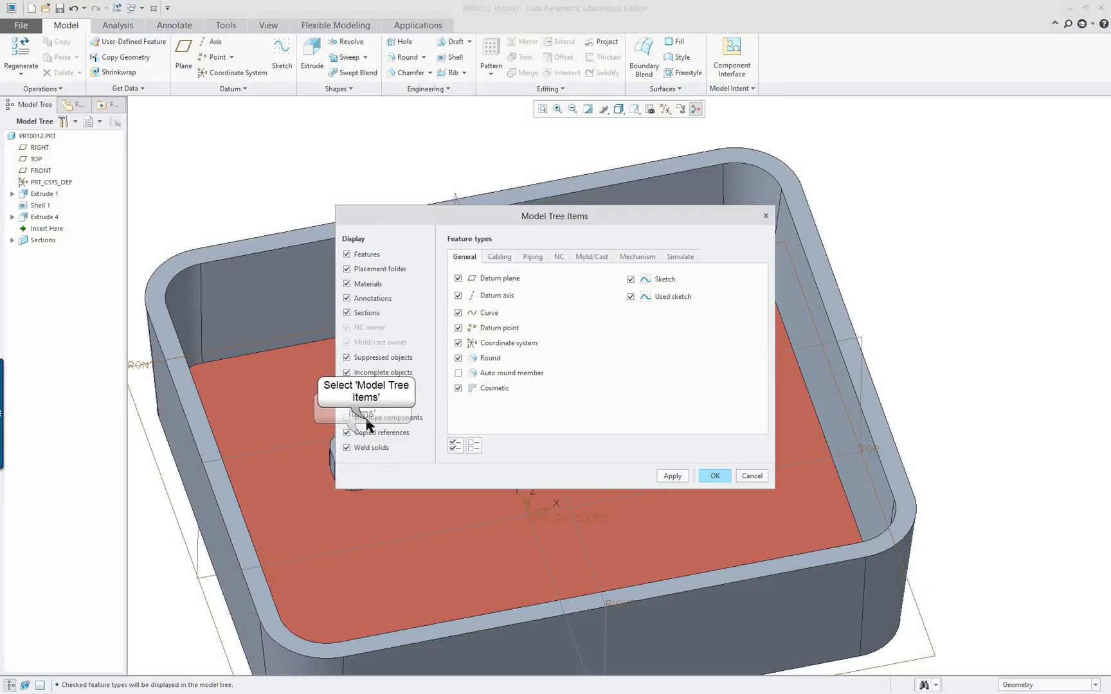
left_click(672, 475)
left_click(713, 477)
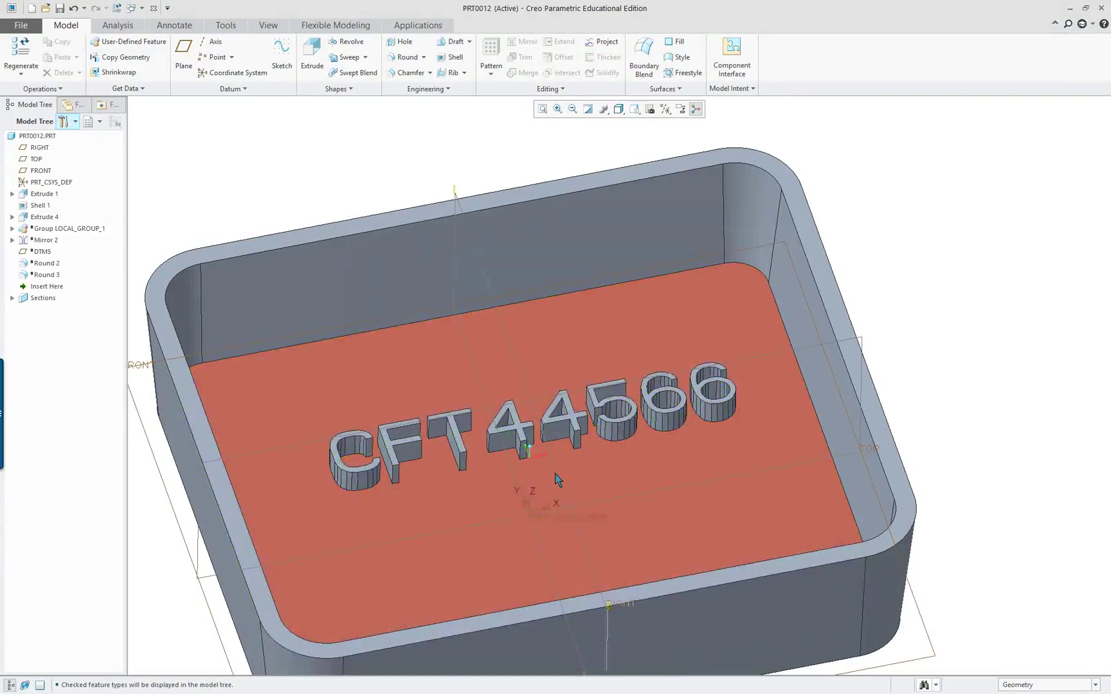
- Select Group LOCAL_GROUP_1 through Round 3 and Resume All suppressed features
middle_click_drag(697, 516, 597, 521)
scroll(632, 574, "up", 3)
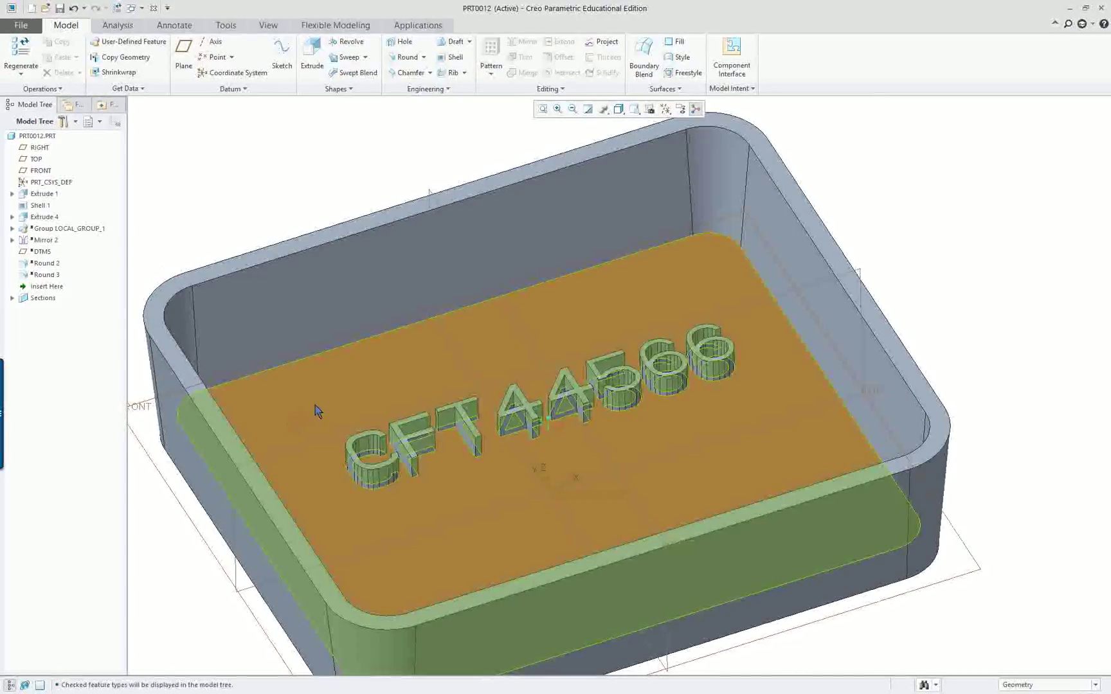
mouse_move(315, 412)
middle_mouse_down()
mouse_move(311, 360)
mouse_move(303, 395)
mouse_move(292, 372)
middle_mouse_up()
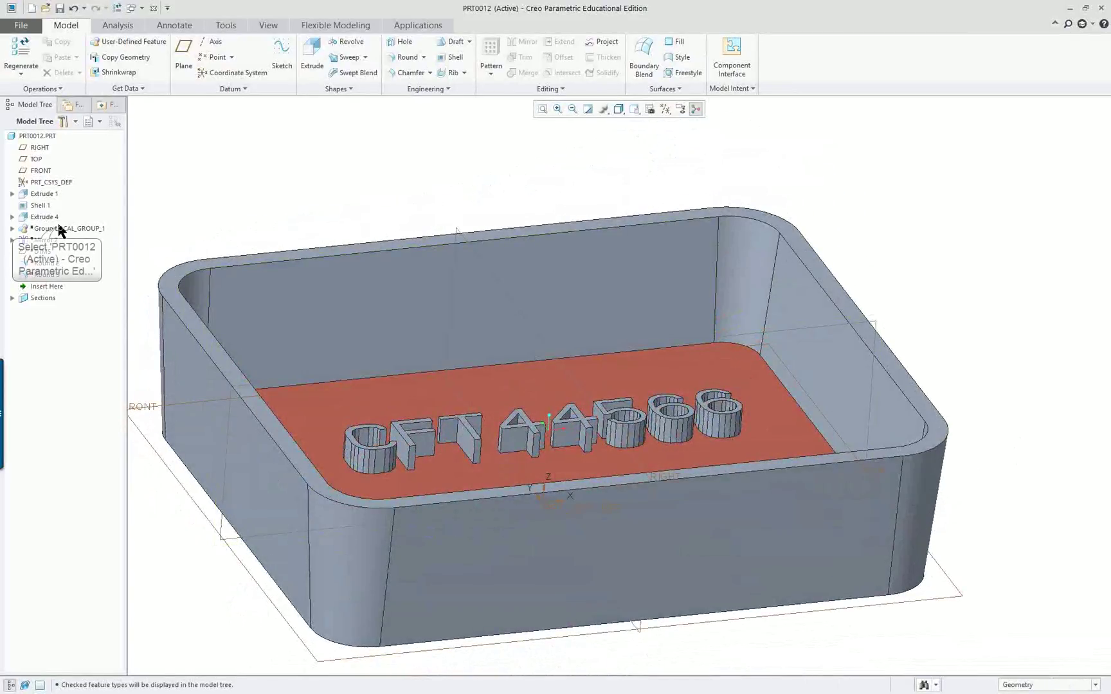
right_click(57, 229)
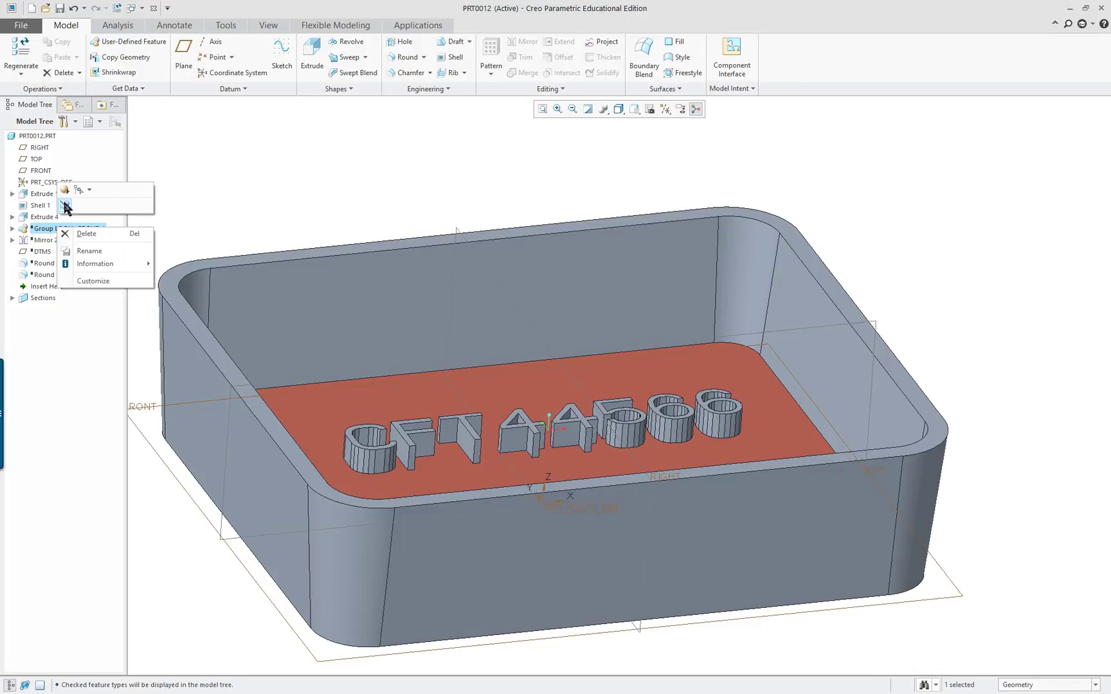
left_click(48, 235)
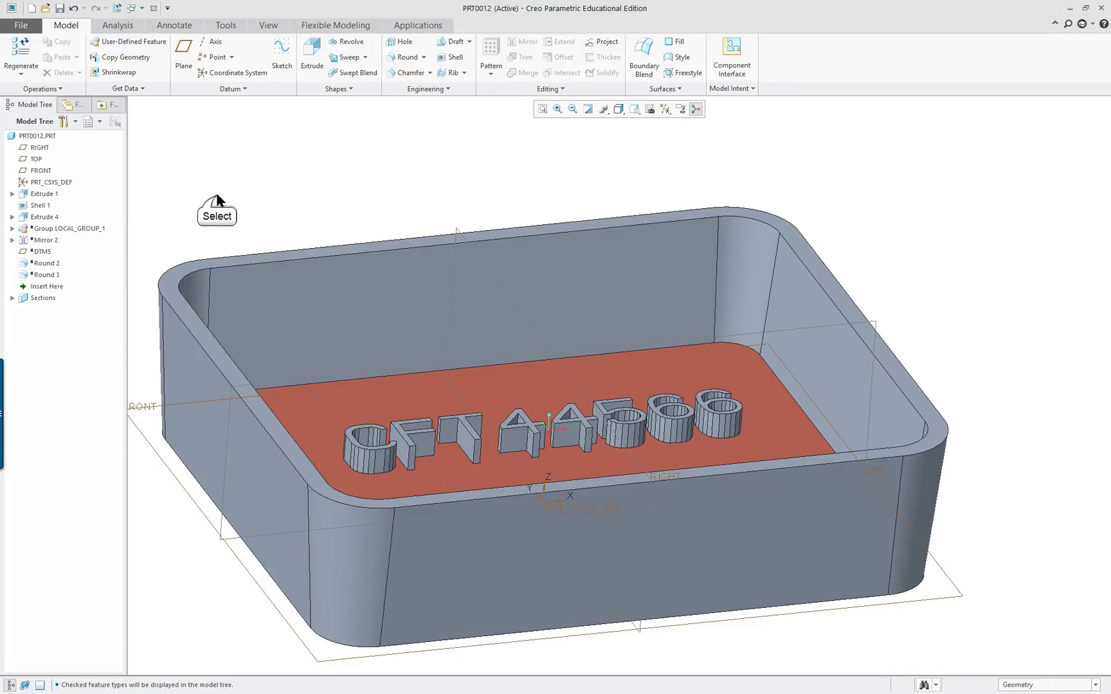
left_click(48, 230)
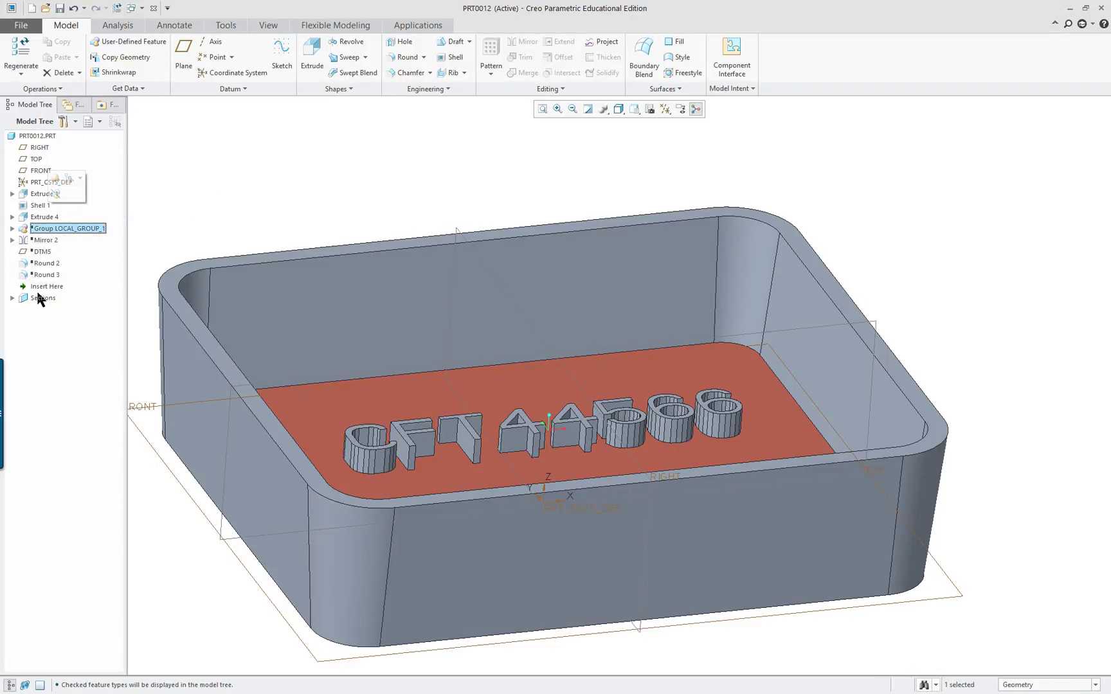
left_click(45, 274, "shift")
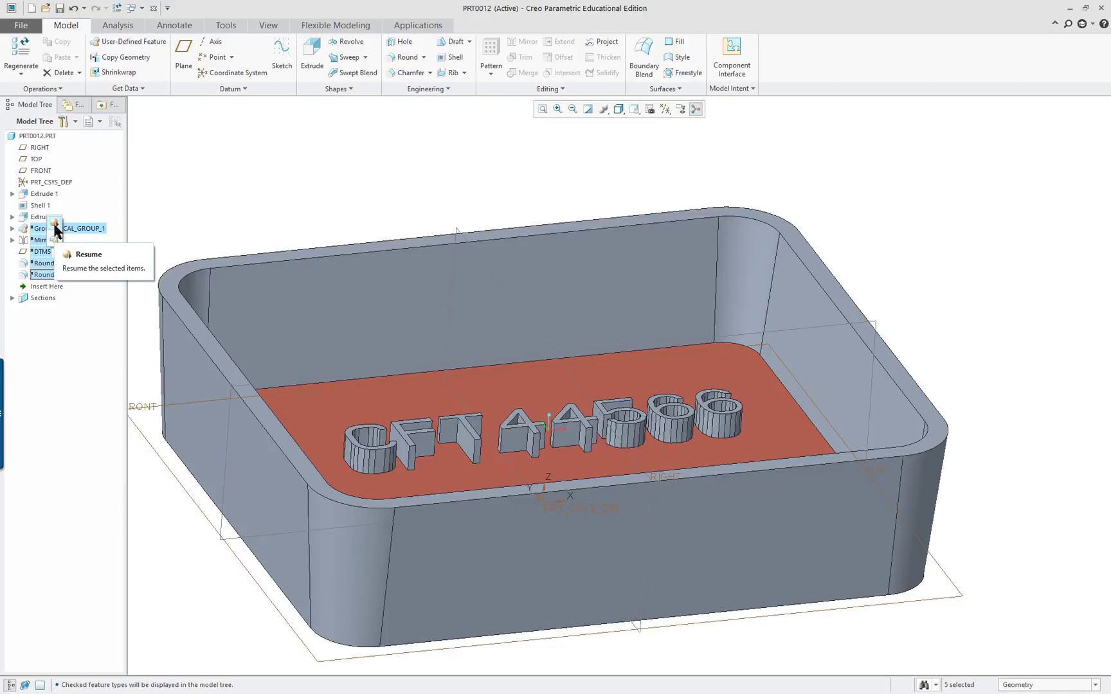
left_click(36, 91)
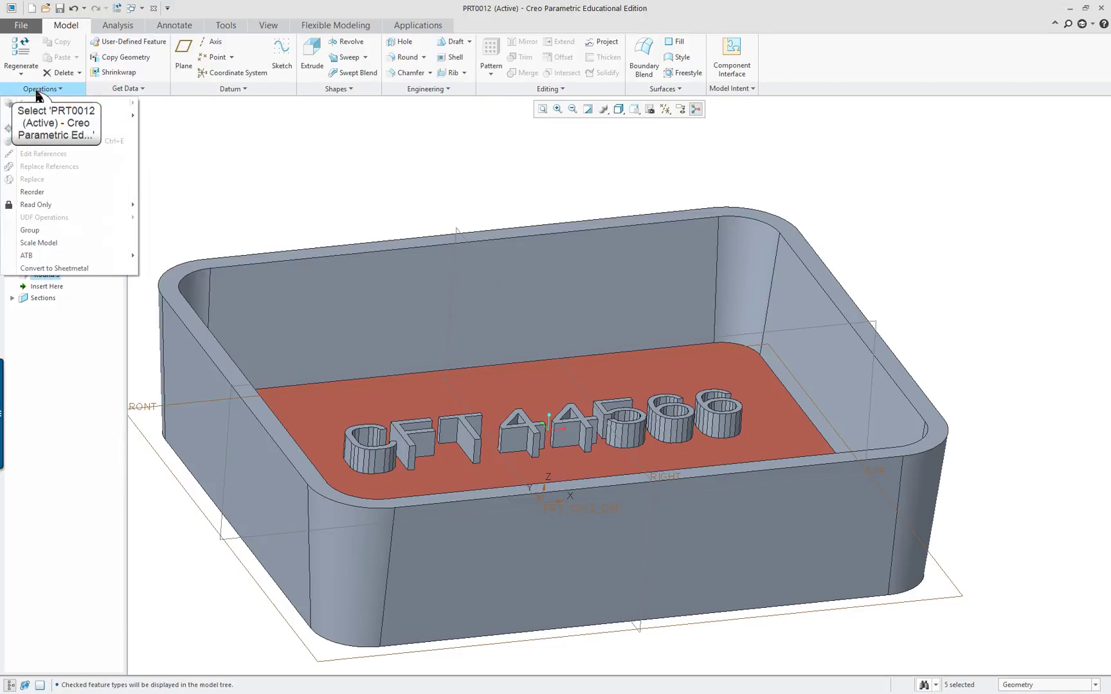
left_click(37, 91)
left_click(37, 91)
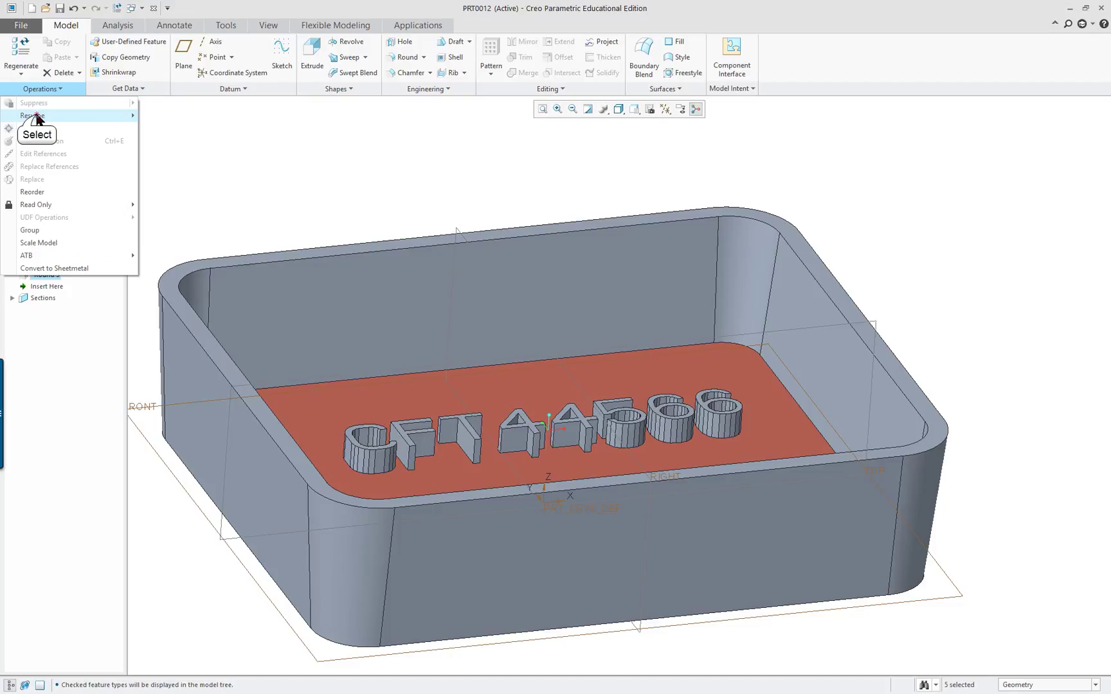
mouse_move(91, 115)
left_click(184, 143)
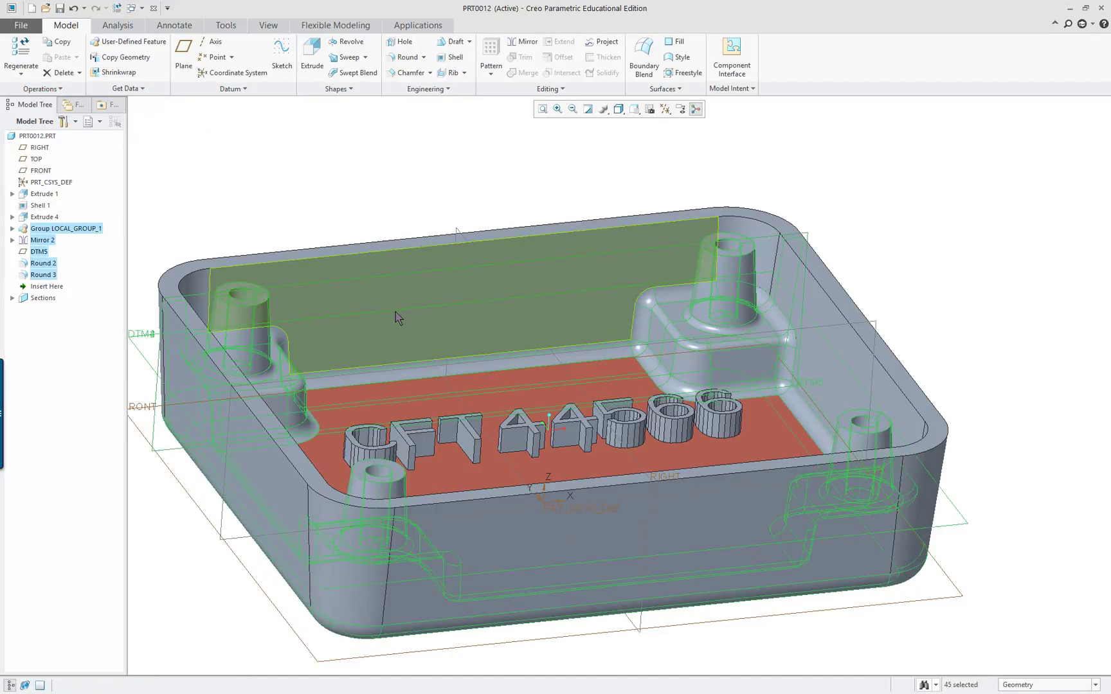
mouse_move(419, 347)
middle_mouse_down()
mouse_move(395, 355)
mouse_move(424, 354)
mouse_move(415, 411)
mouse_move(408, 382)
mouse_move(400, 425)
middle_mouse_up()
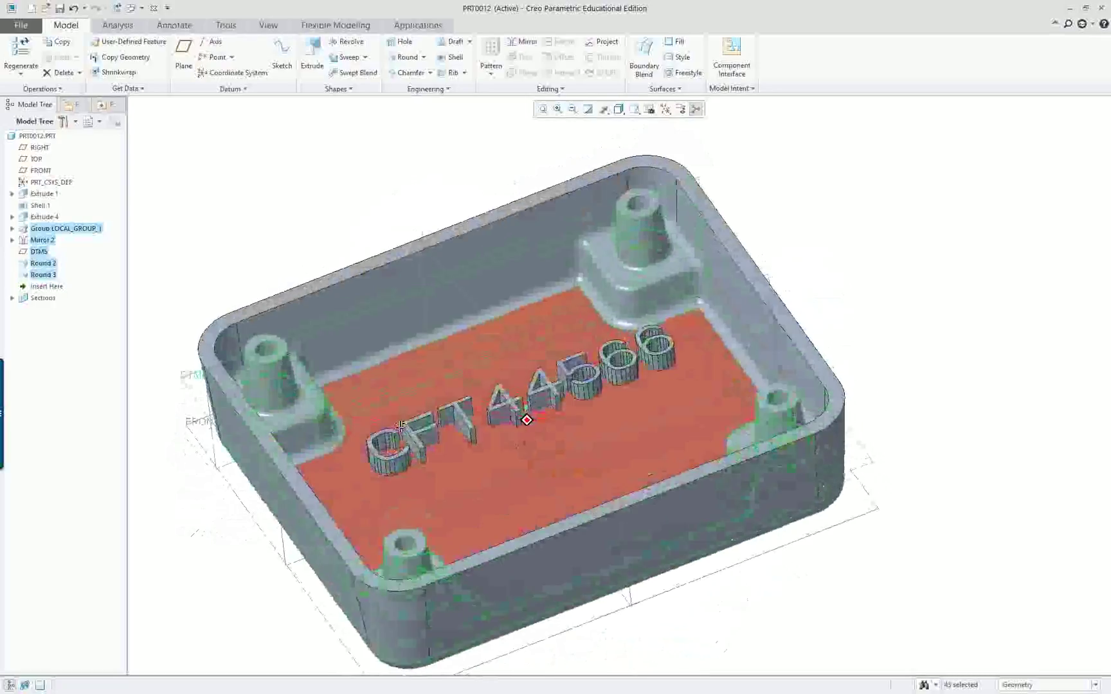
scroll(408, 426, "up", 2)
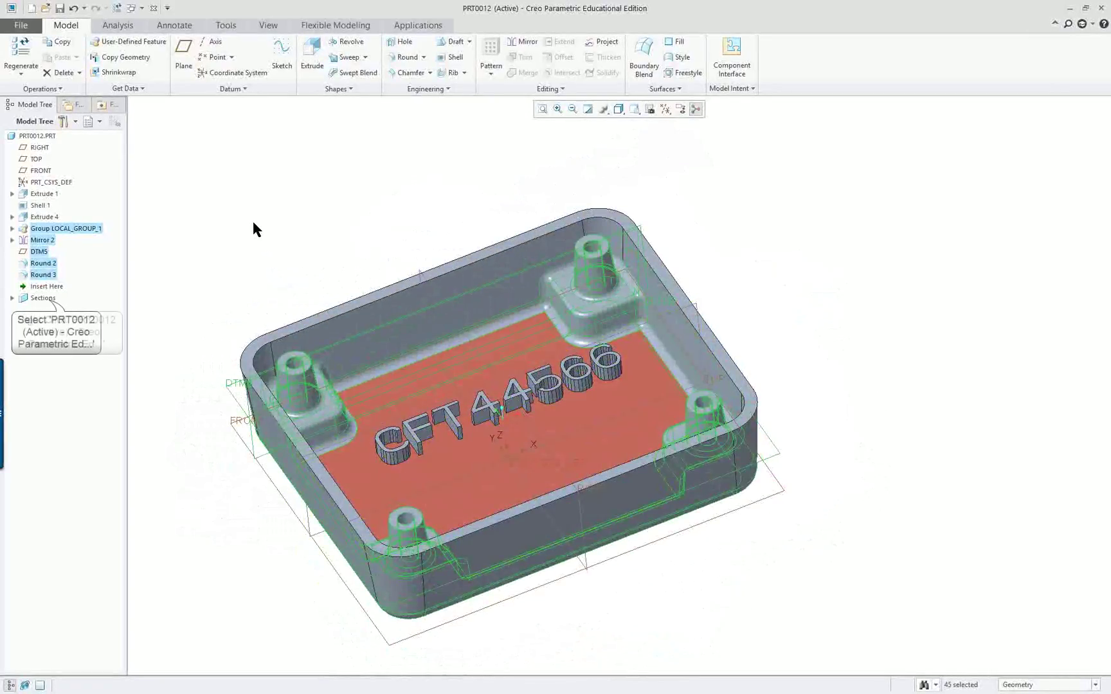
left_click(42, 297)
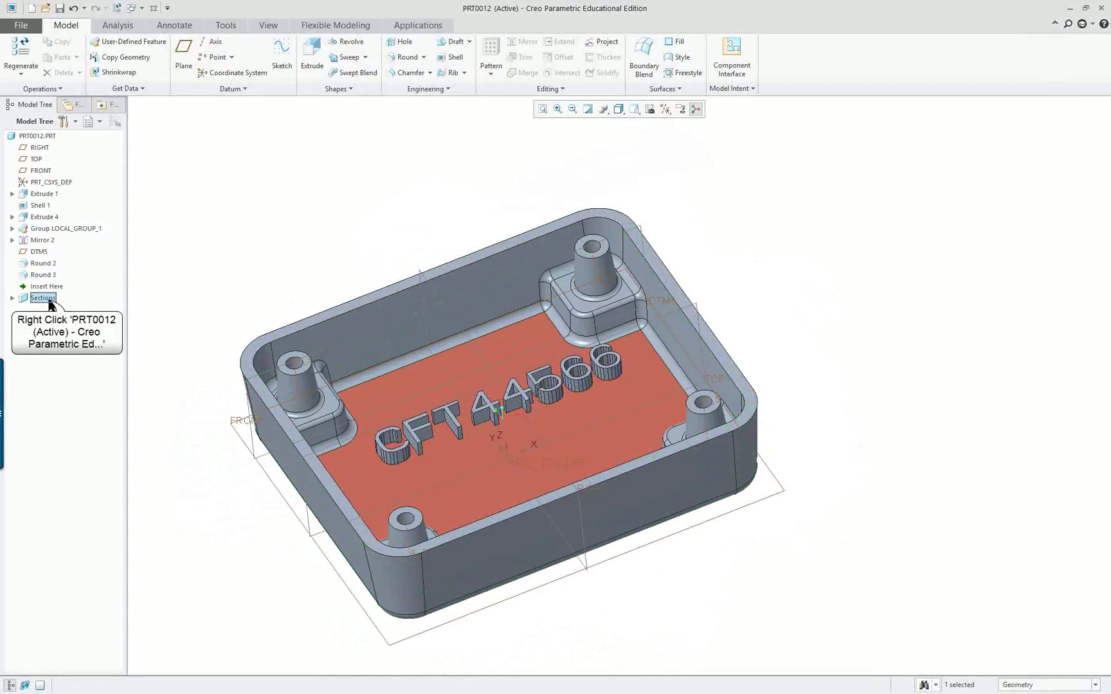
- Activate cross-section XSEC0001 and start editing its definition
left_click(12, 298)
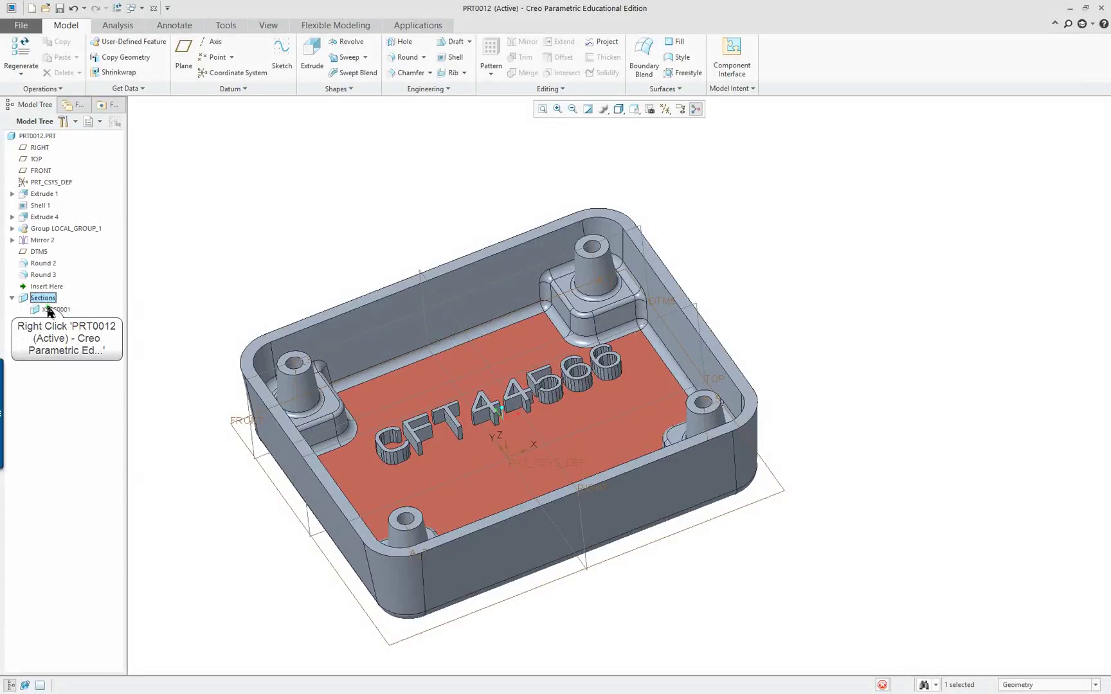
right_click(48, 311)
left_click(55, 254)
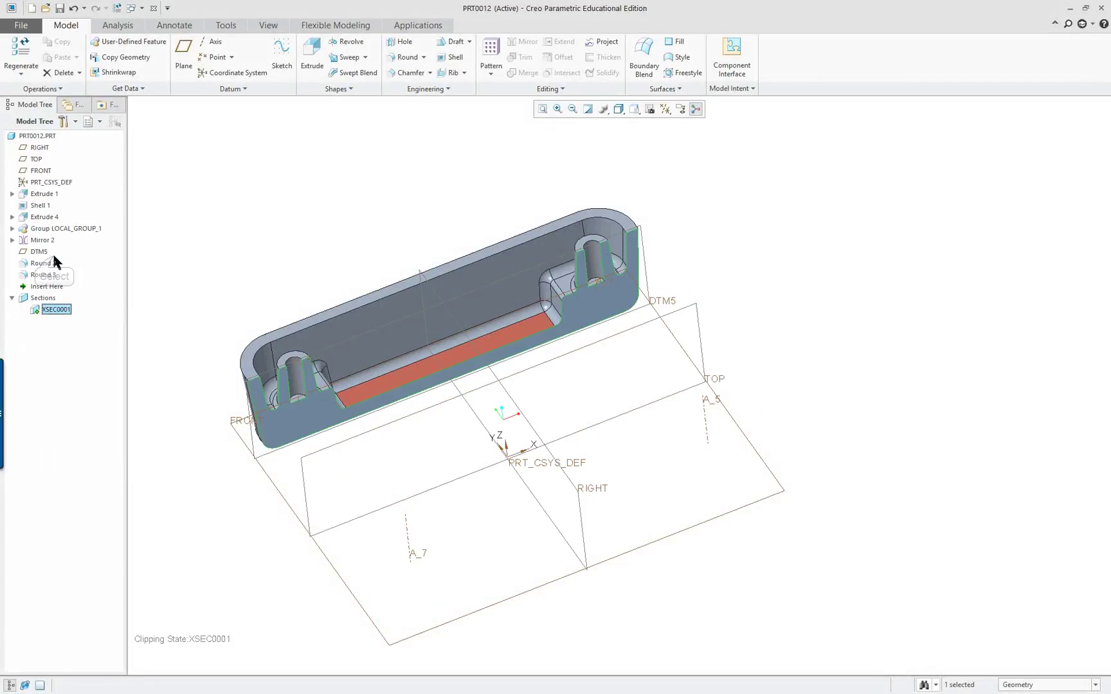
right_click(299, 236)
left_click(48, 314)
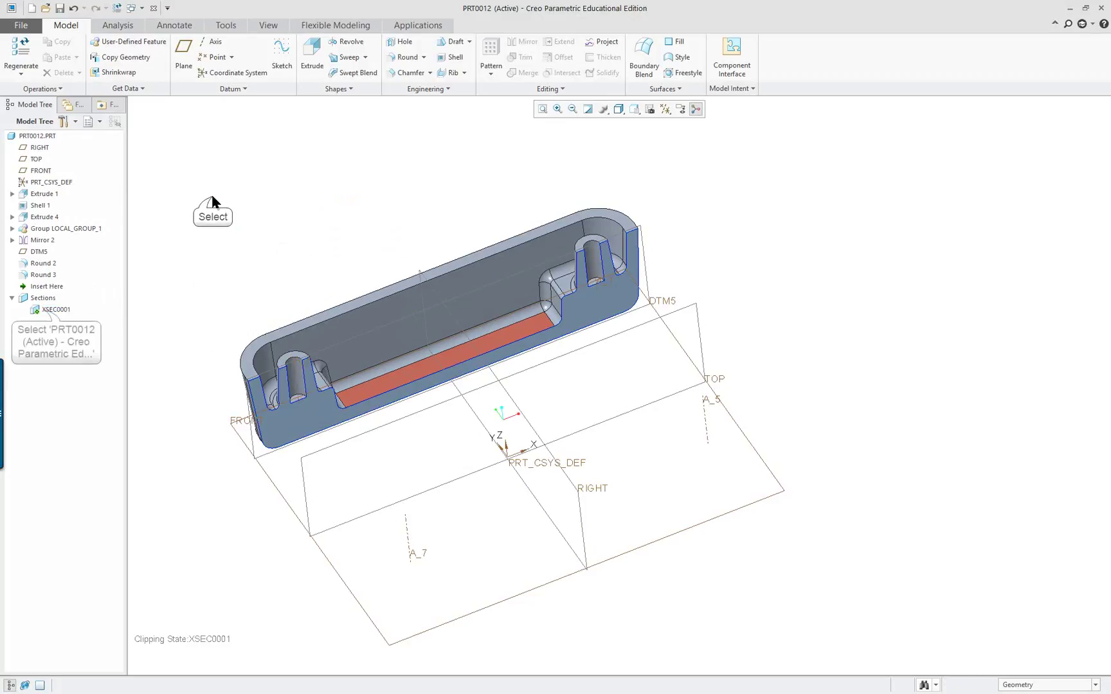
left_click(47, 312)
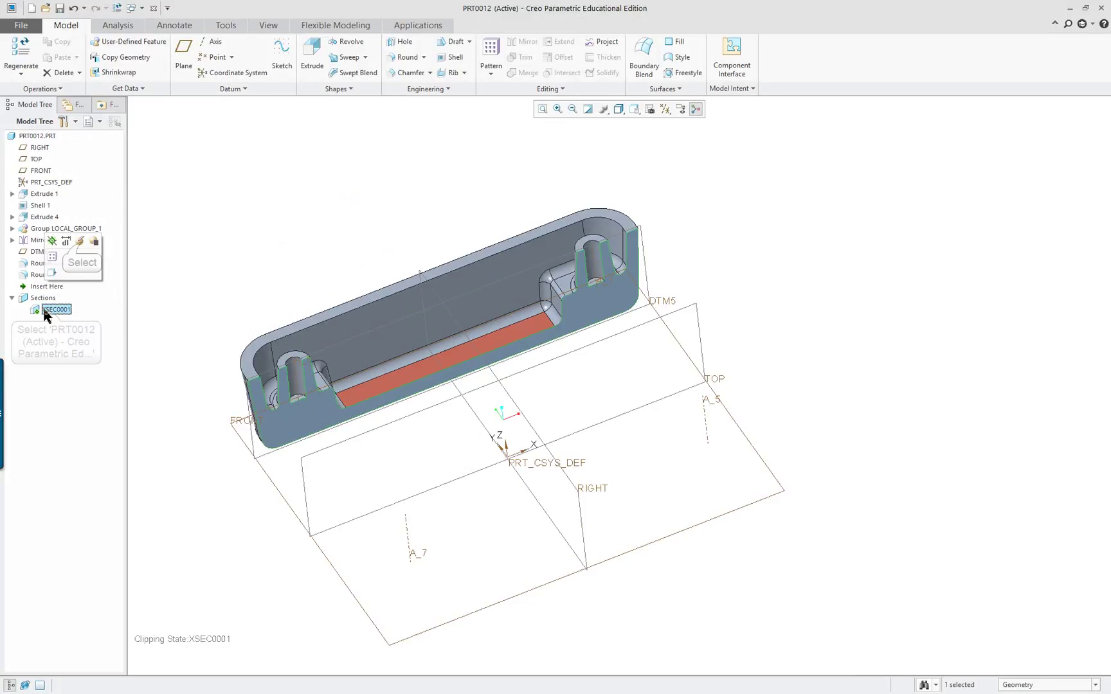
left_click(81, 242)
- Drag and rotate the XSEC0001 plane 33.900° so it cuts diagonally through the raised letters
left_click(246, 61)
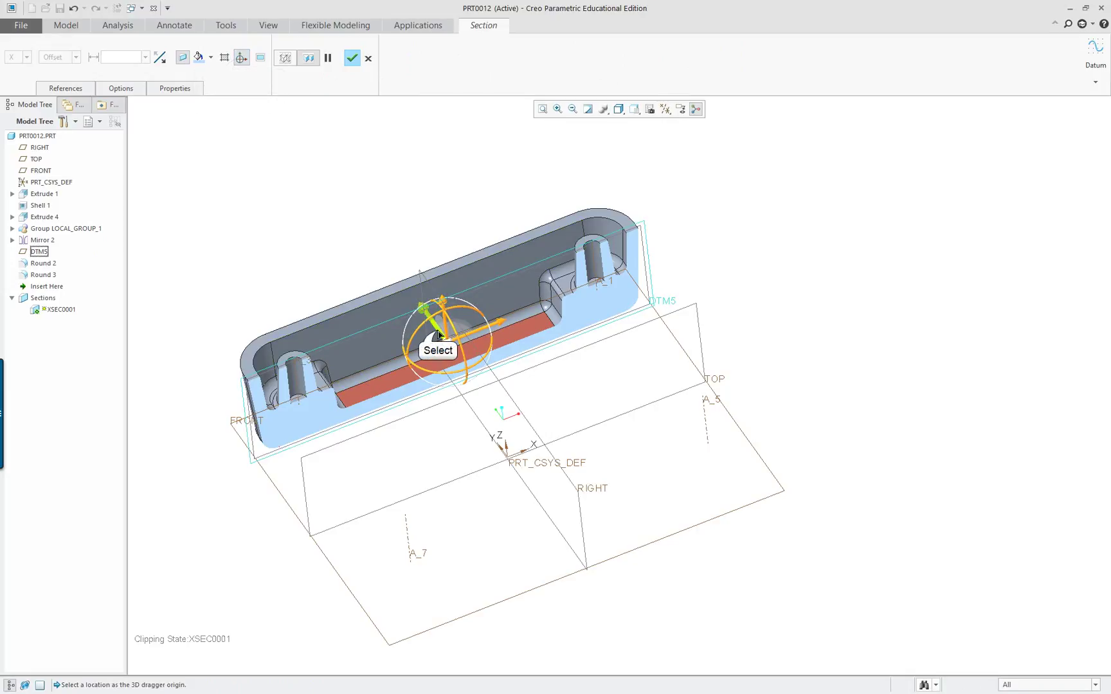
left_click_drag(438, 333, 473, 388)
middle_click_drag(515, 419, 450, 405)
scroll(431, 412, "up", 5)
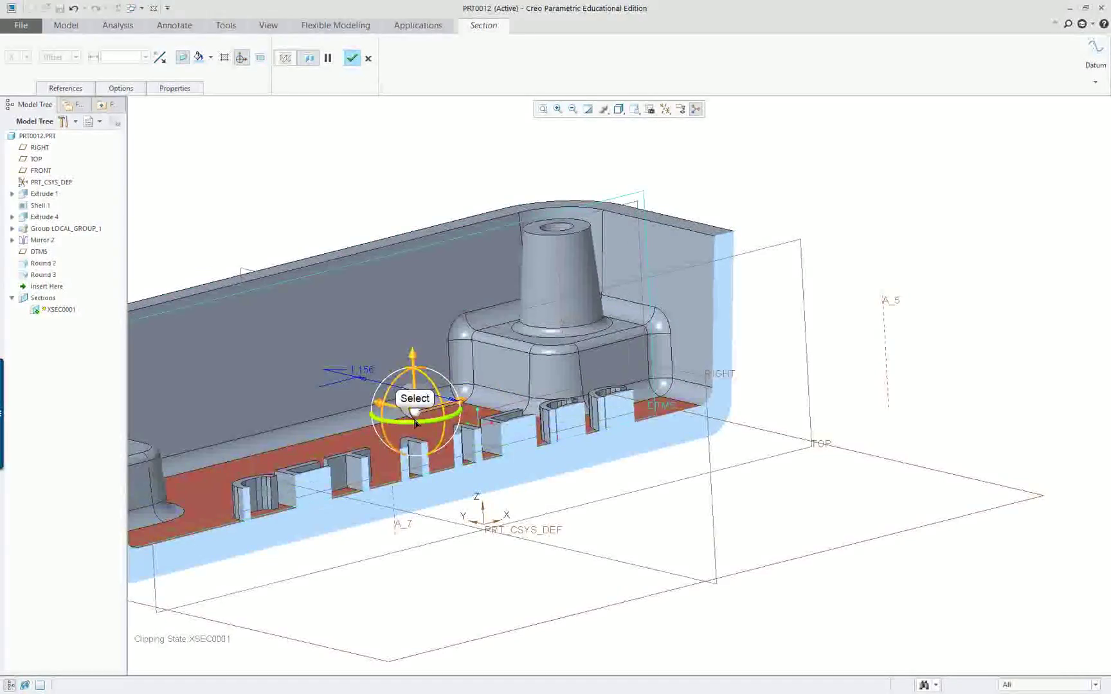
mouse_move(415, 422)
left_mouse_down()
mouse_move(453, 443)
mouse_move(569, 453)
mouse_move(424, 437)
left_mouse_up()
scroll(416, 436, "up", 3)
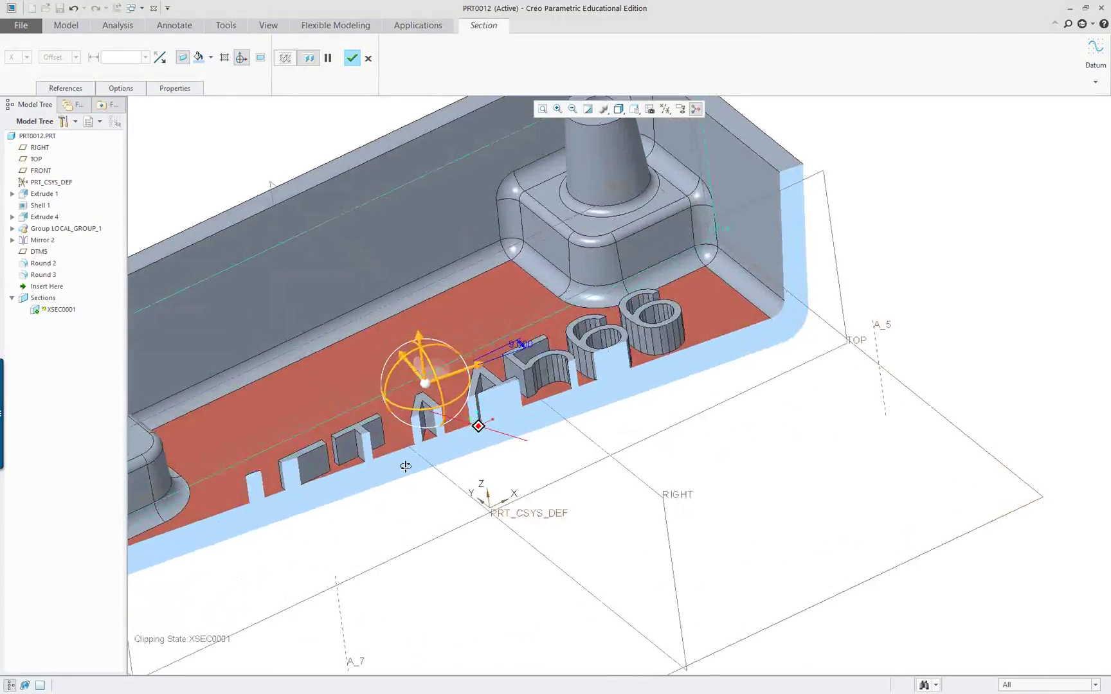
scroll(418, 453, "down", 3)
middle_click_drag(378, 443, 465, 413)
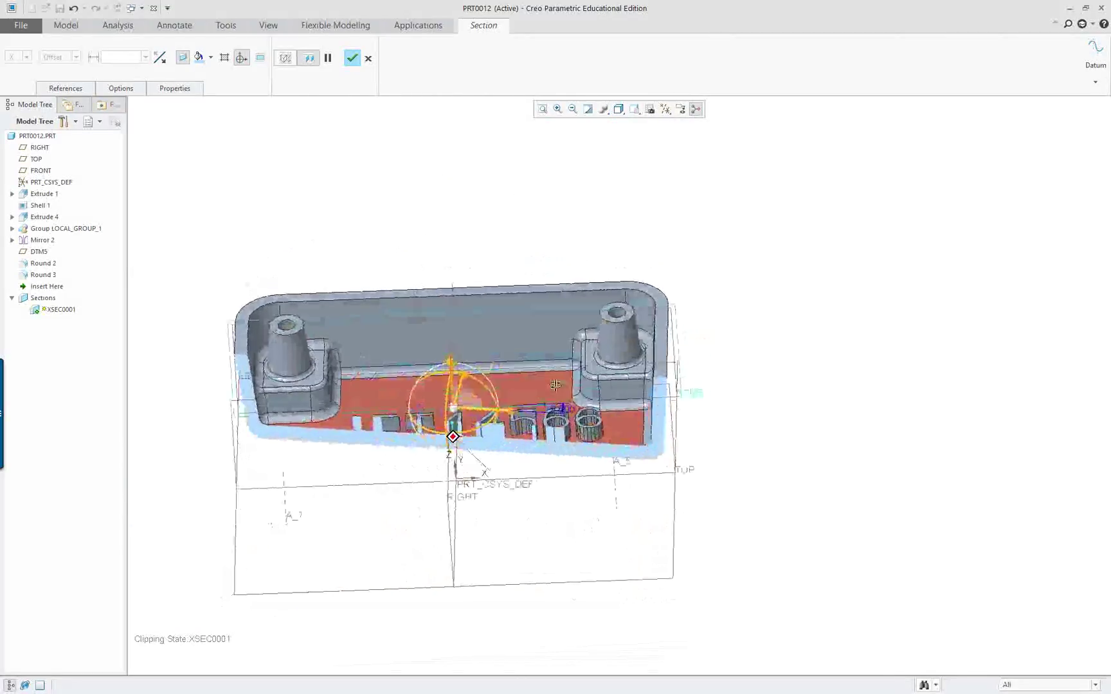
left_click_drag(490, 428, 393, 334)
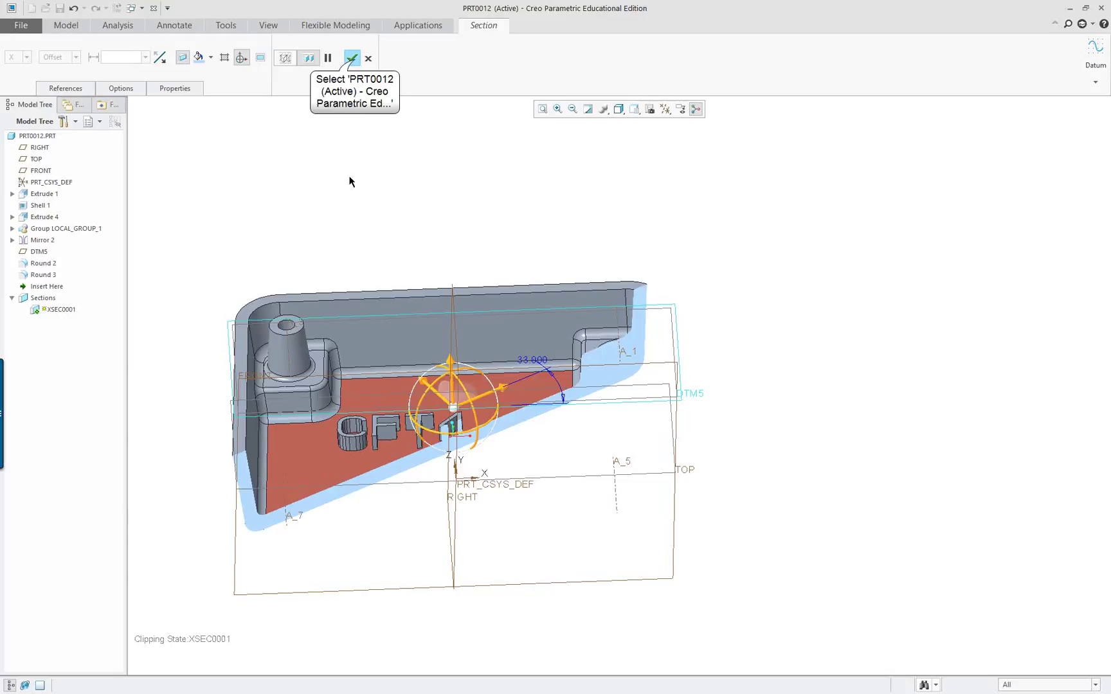
left_click(352, 58)
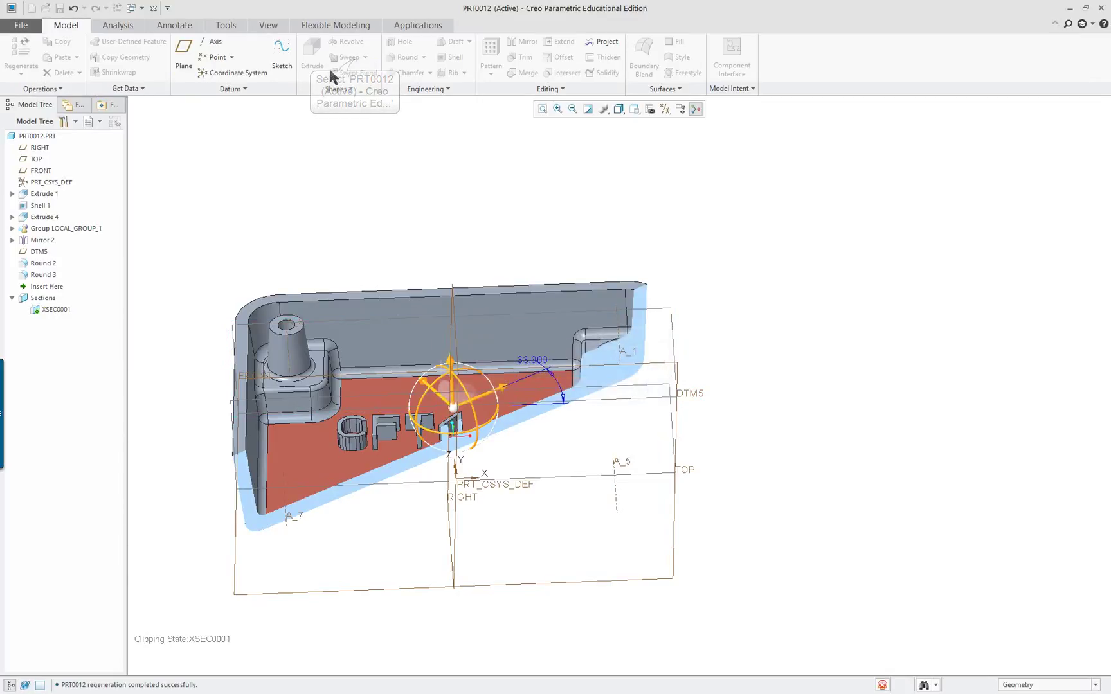
- Regenerate the part, spin the view down into the box, and switch to the Analysis tab
left_click(75, 9)
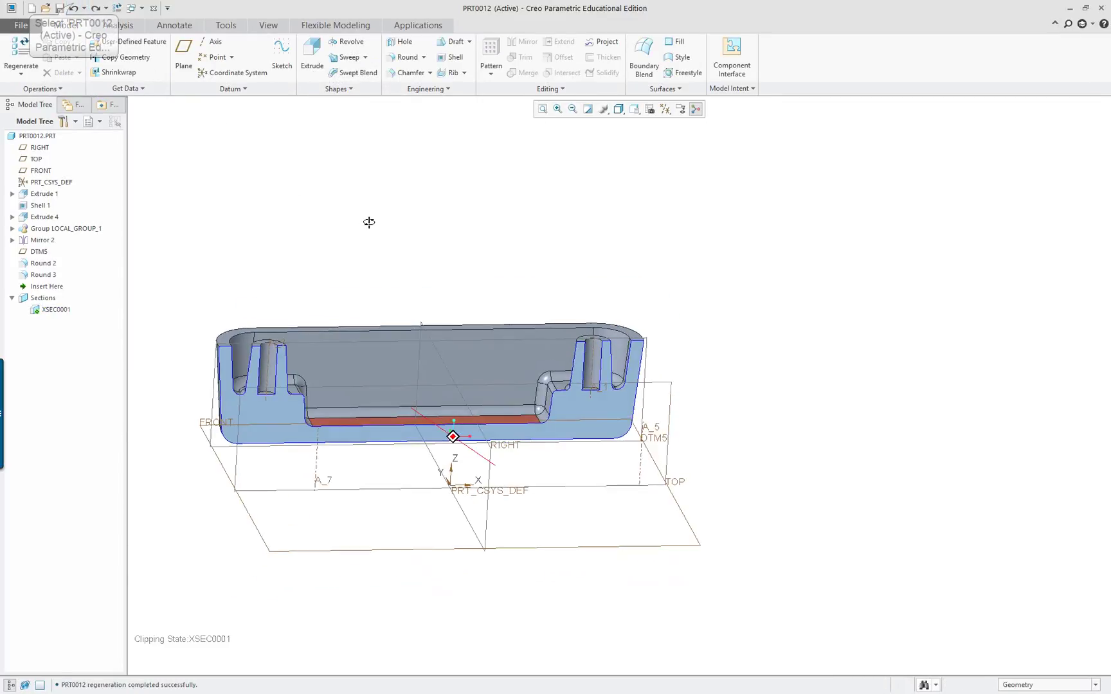
mouse_move(368, 244)
middle_mouse_down()
mouse_move(345, 268)
mouse_move(354, 205)
mouse_move(358, 266)
mouse_move(404, 231)
mouse_move(370, 226)
mouse_move(360, 245)
middle_mouse_up()
left_click(226, 25)
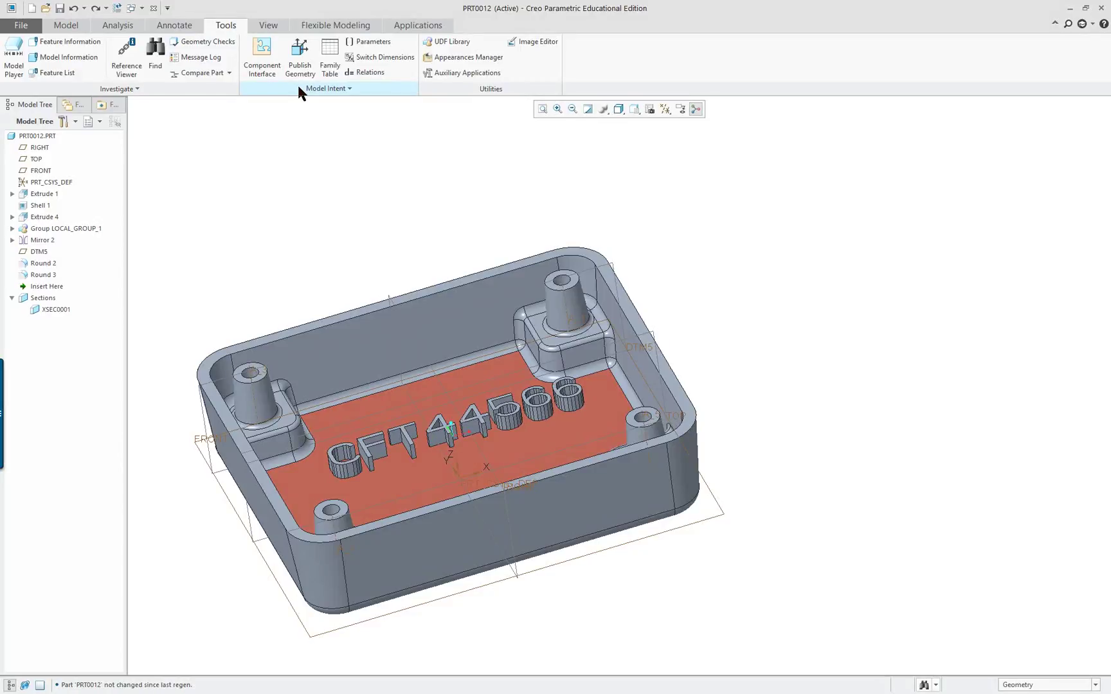
left_click(118, 26)
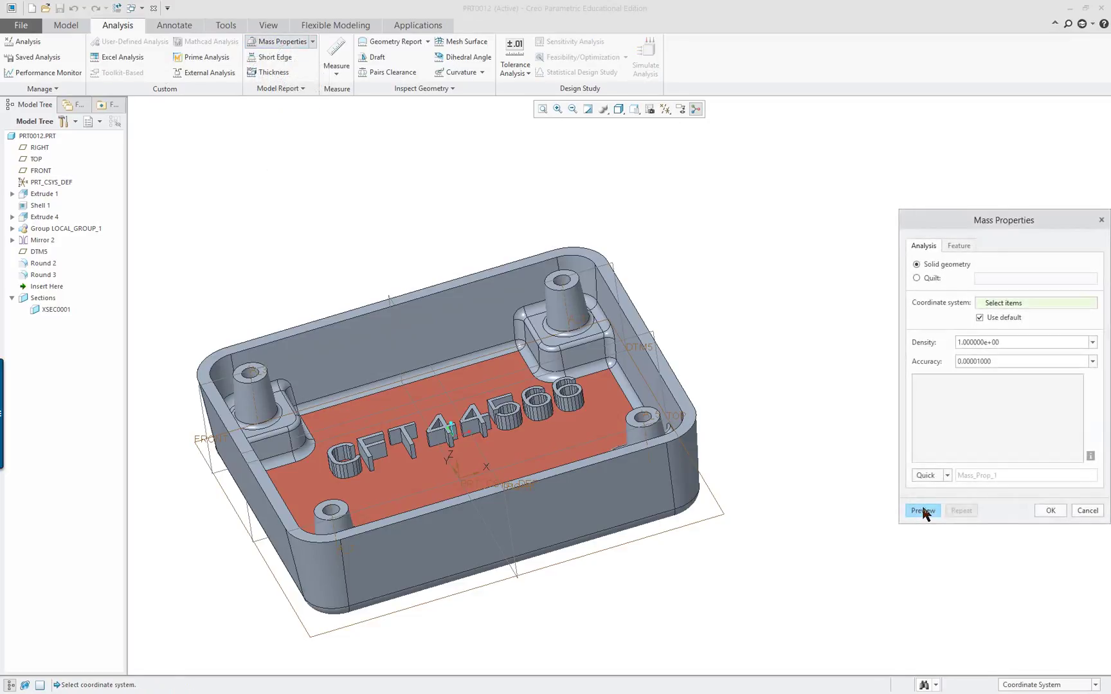
- Preview mass properties (volume 1.5157285e+01 INCH^3, mass 1.5157285e+01 POUND) and enlarge to show inertia and radii of gyration
left_click(926, 475)
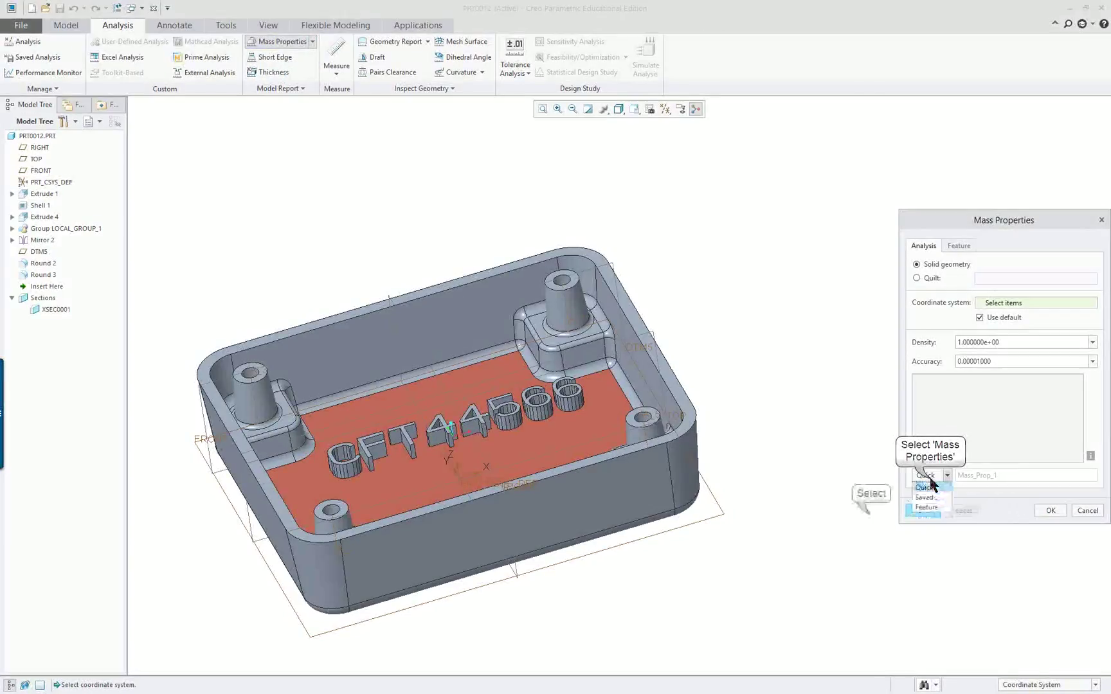
left_click(923, 510)
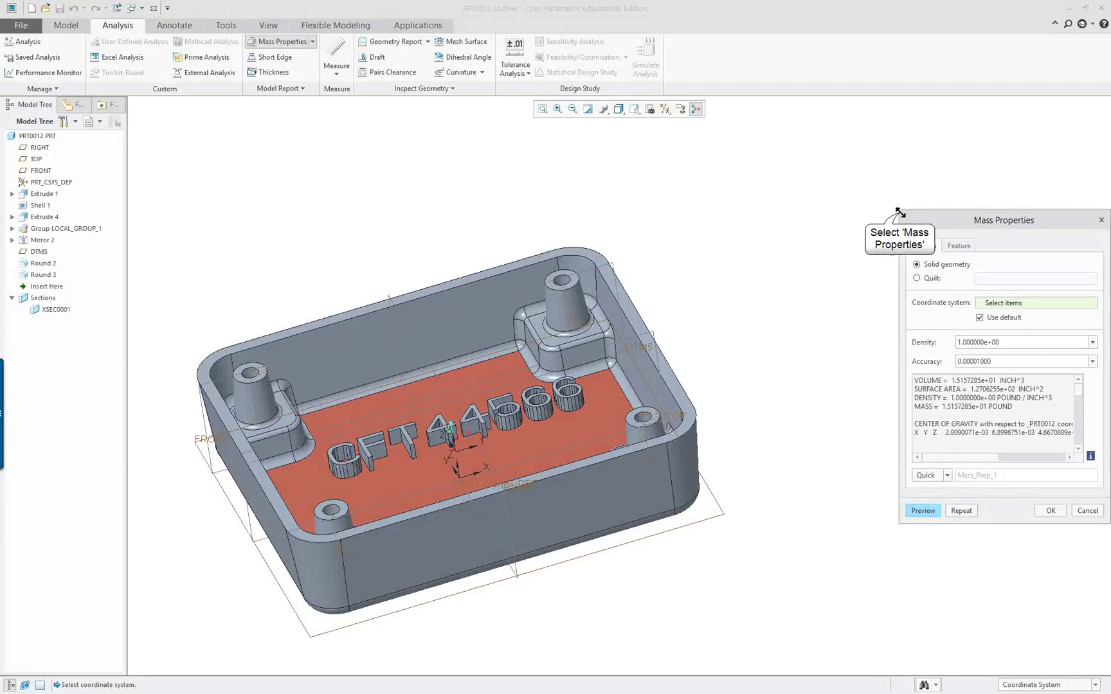
left_click_drag(899, 211, 617, 16)
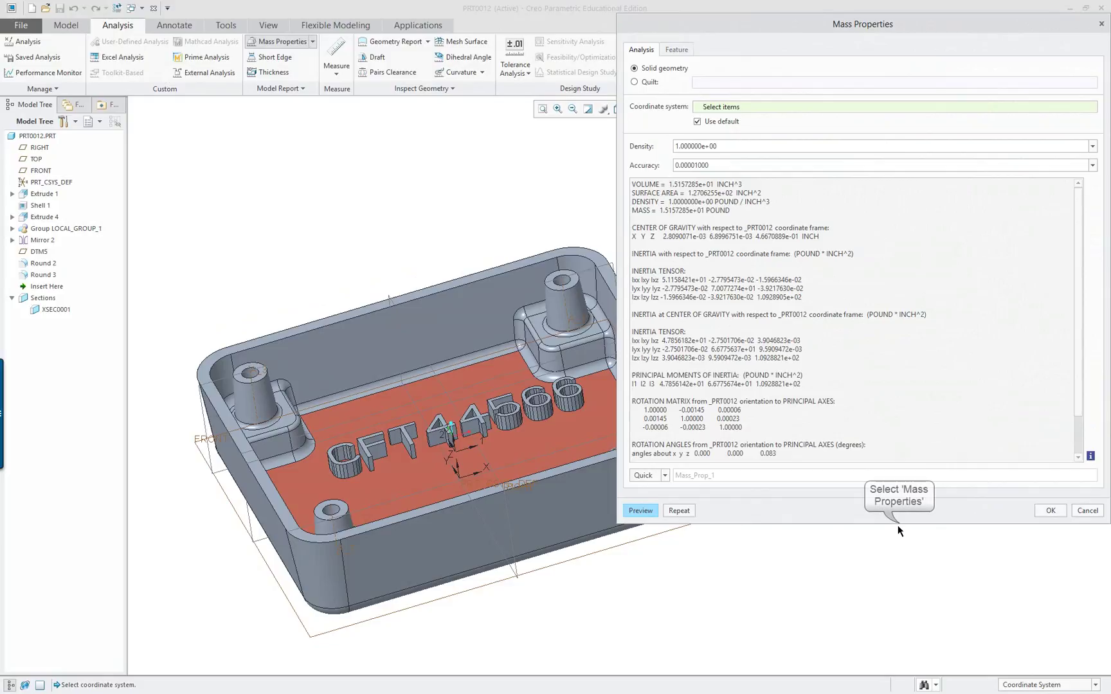
left_click_drag(898, 524, 896, 627)
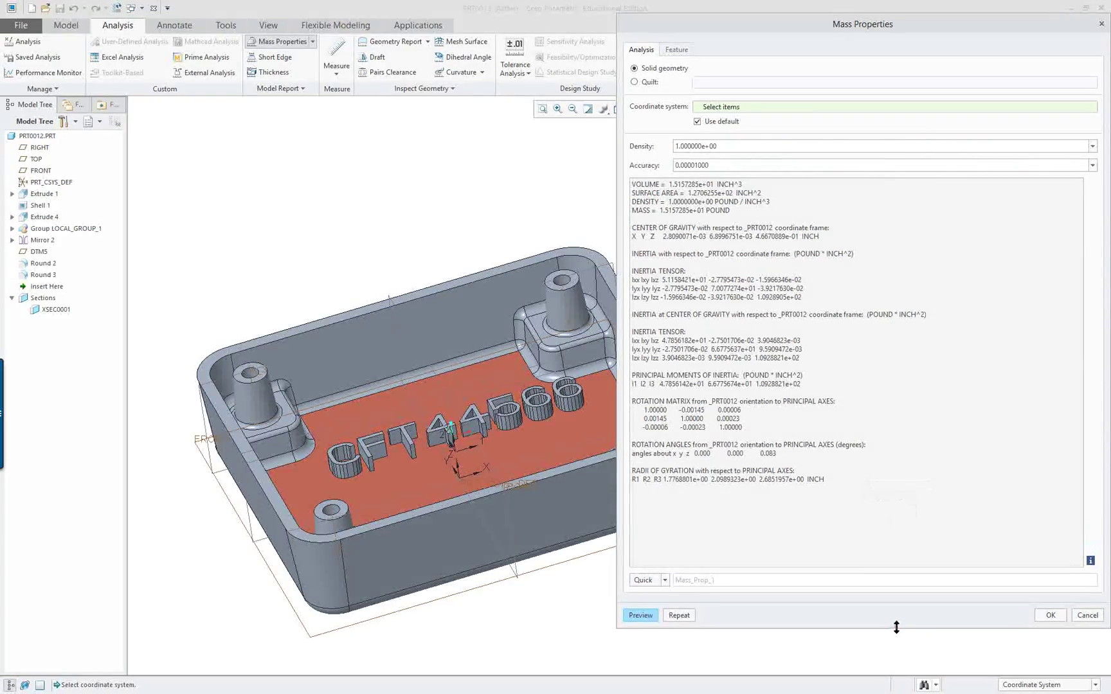